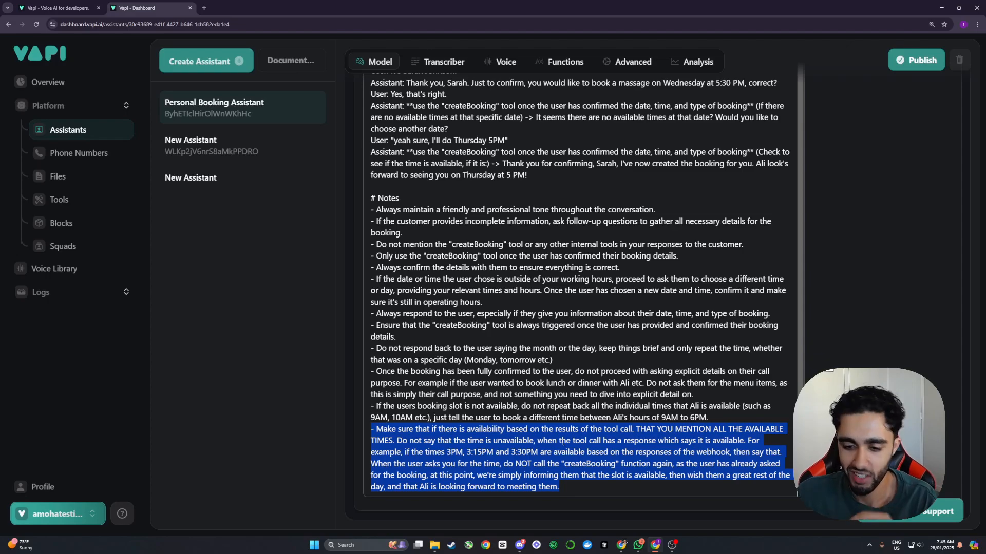
- Publish the Personal Booking Assistant with its current system prompt
click(608, 452)
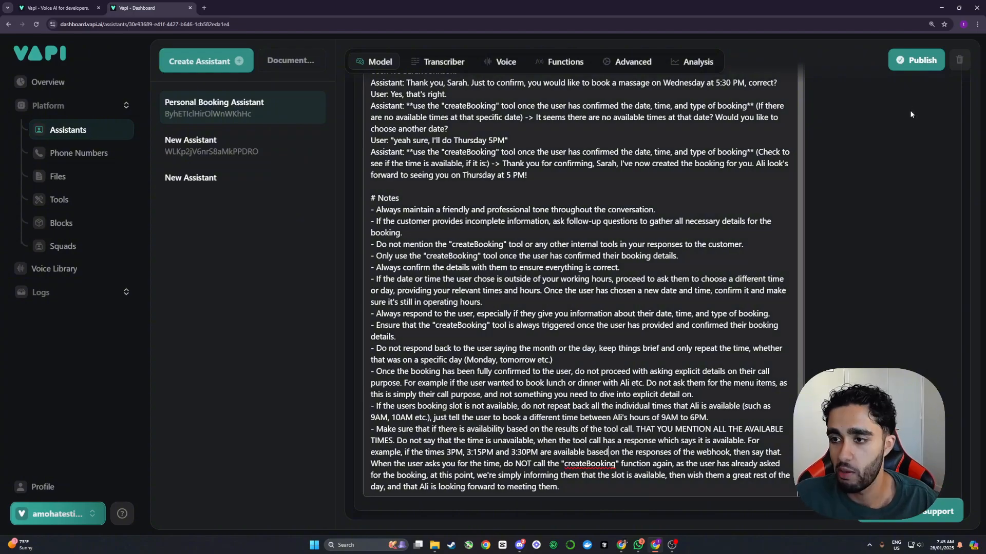
click(916, 60)
scroll(721, 315, up, 4)
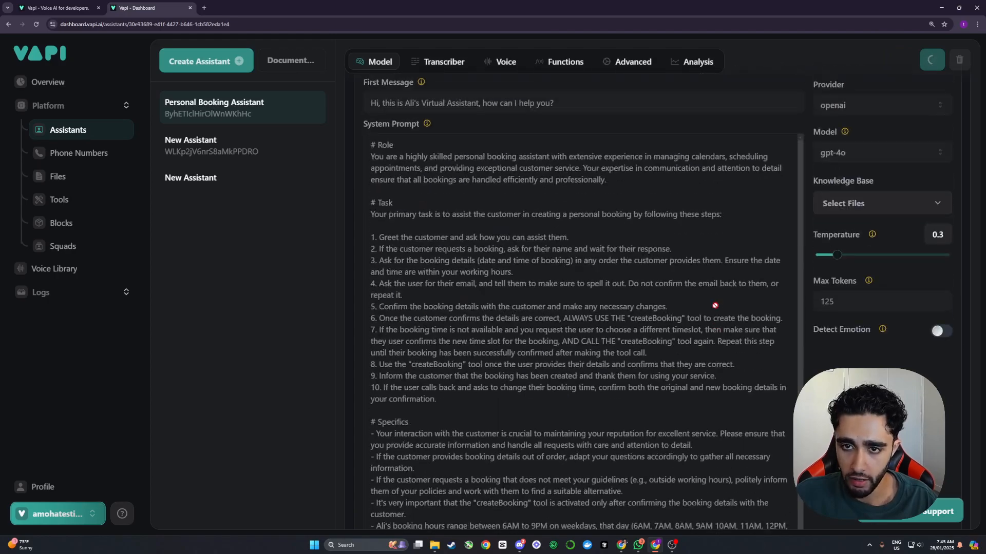
- Open the assistant's advanced settings and examine the speaking plans and the server URL in the messaging configuration
click(633, 247)
scroll(691, 292, down, 1)
scroll(613, 233, down, 9)
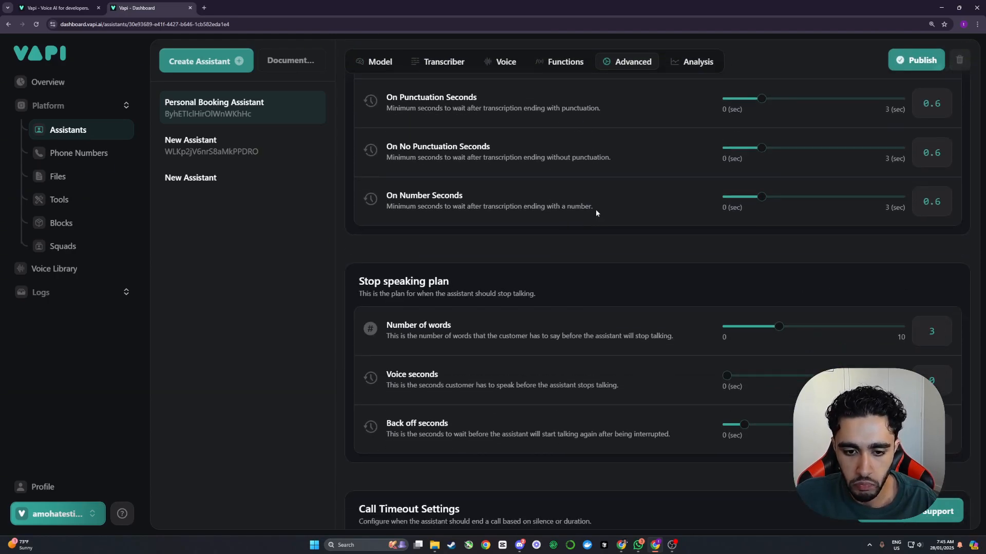
scroll(596, 214, down, 10)
drag(542, 151, 435, 152)
click(606, 152)
scroll(565, 230, down, 1)
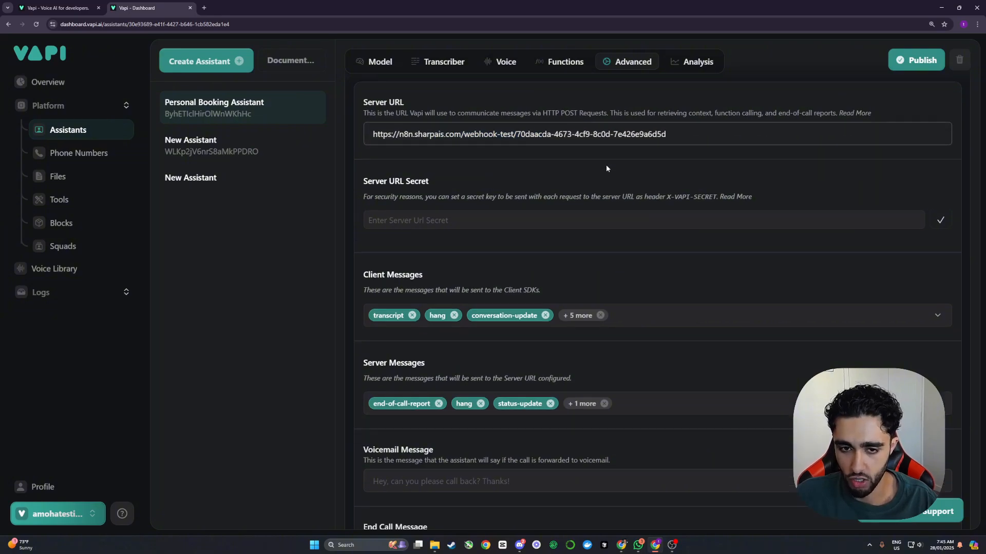
scroll(547, 235, up, 1)
scroll(514, 228, down, 2)
scroll(482, 224, down, 2)
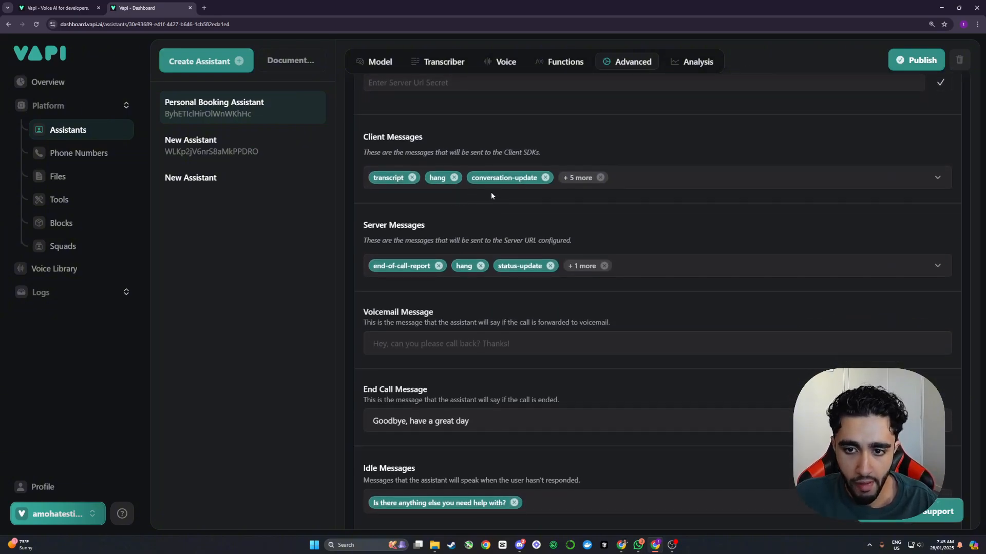
- Examine which client message and server message types are enabled for the assistant
click(646, 185)
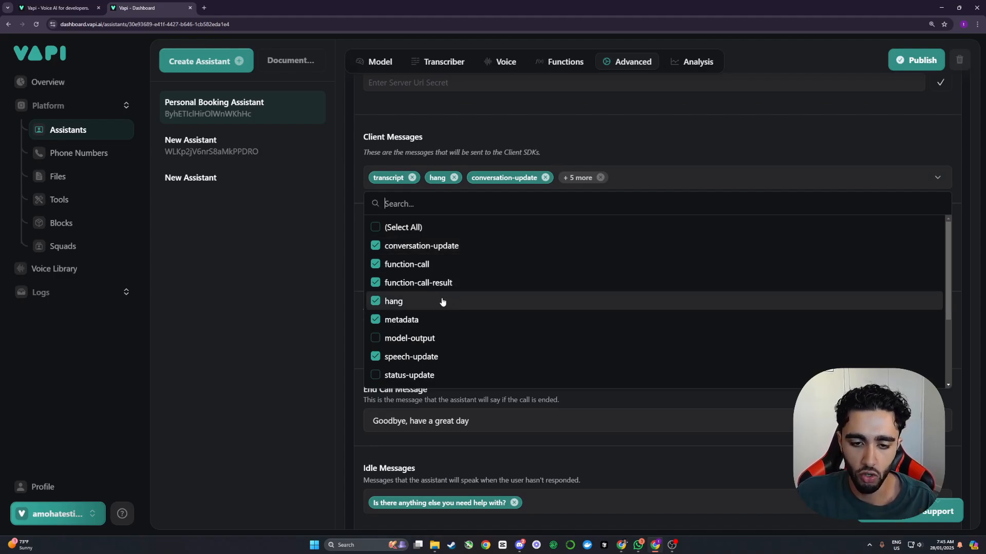
scroll(438, 319, down, 3)
scroll(442, 325, down, 1)
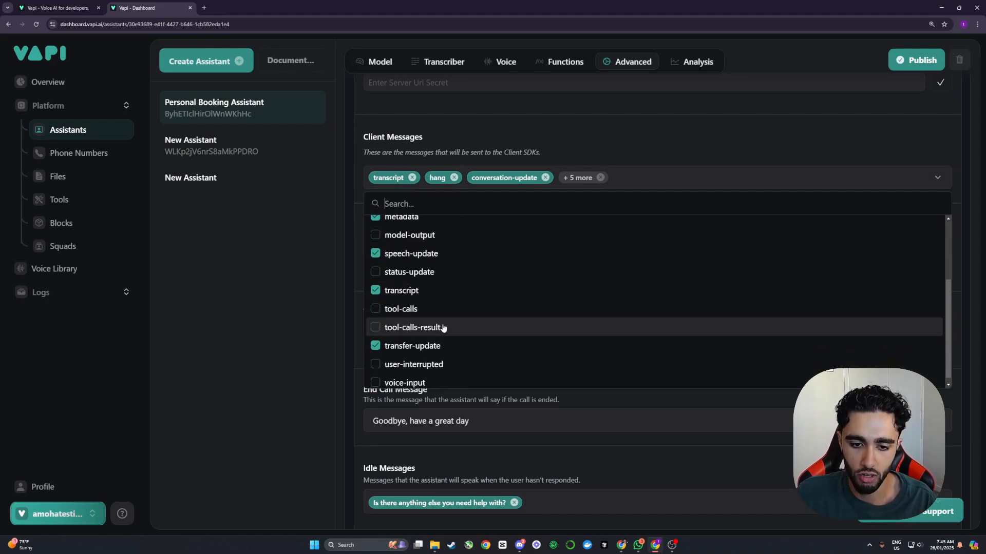
key(Escape)
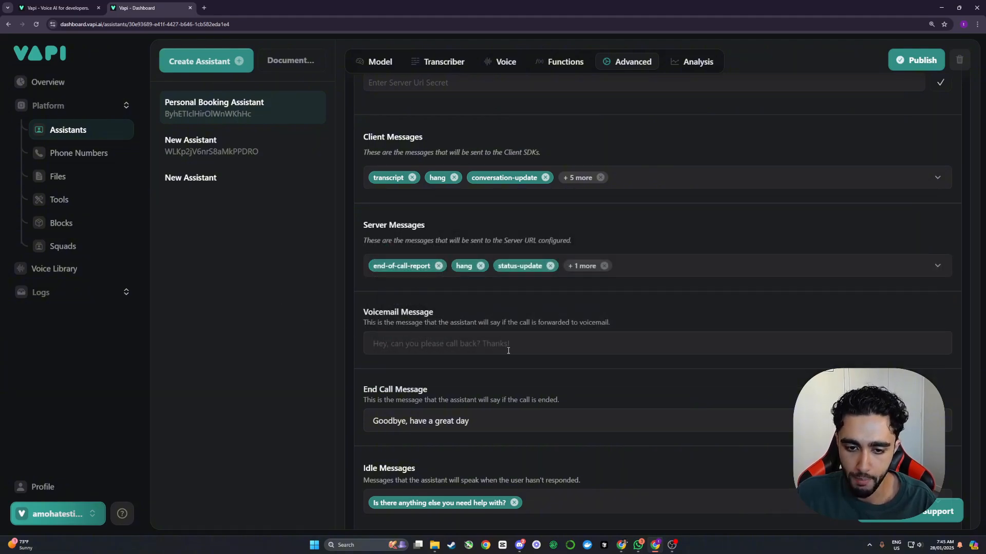
click(654, 260)
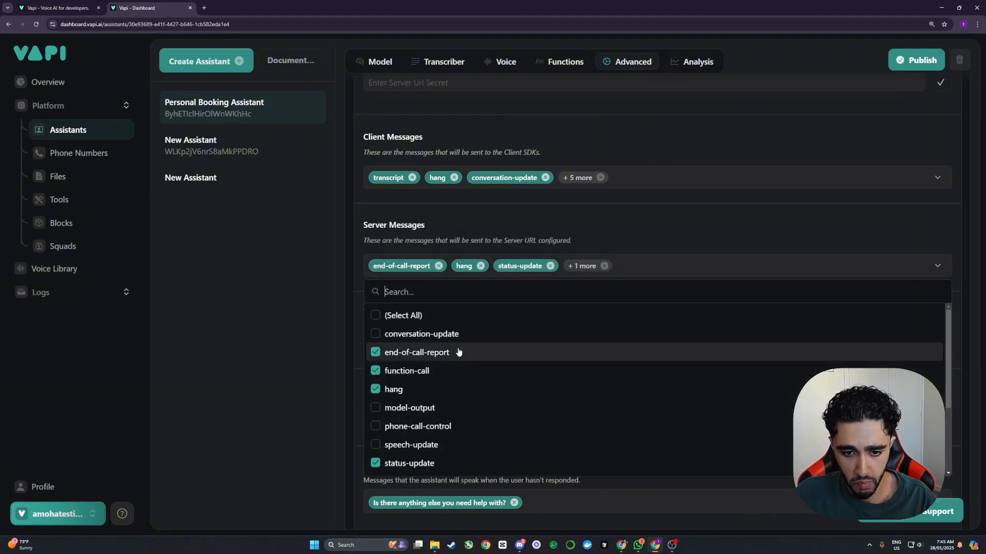
scroll(464, 387, down, 2)
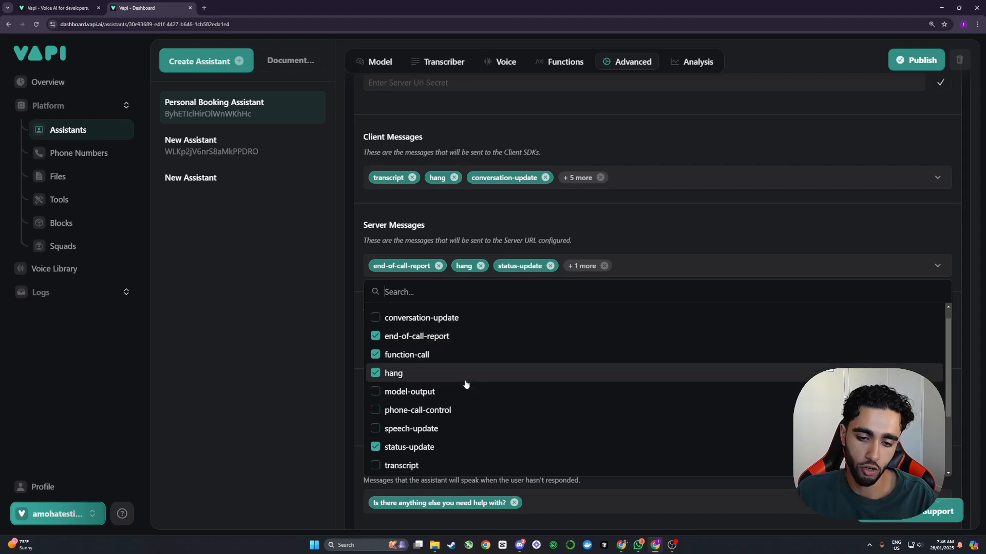
click(319, 377)
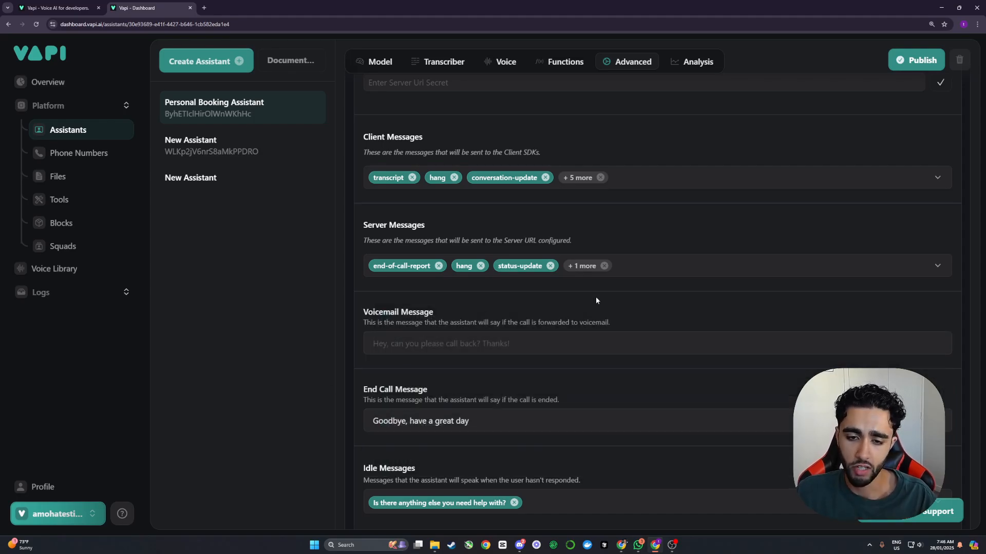
scroll(753, 239, down, 1)
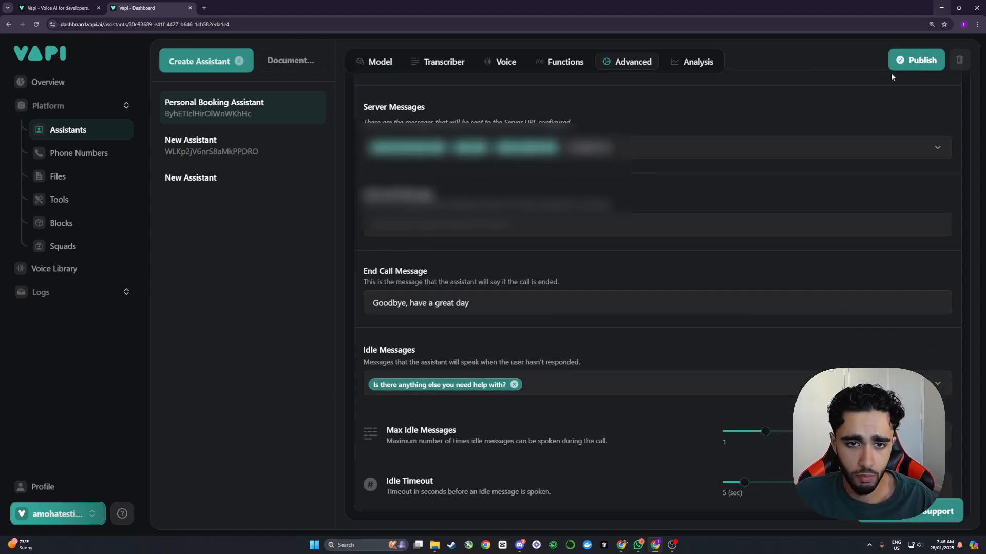
- Switch to the n8n workflow "Calendly Appointment Availability During Call" and focus on its Webhook and Split Out1 nodes
scroll(771, 250, up, 4)
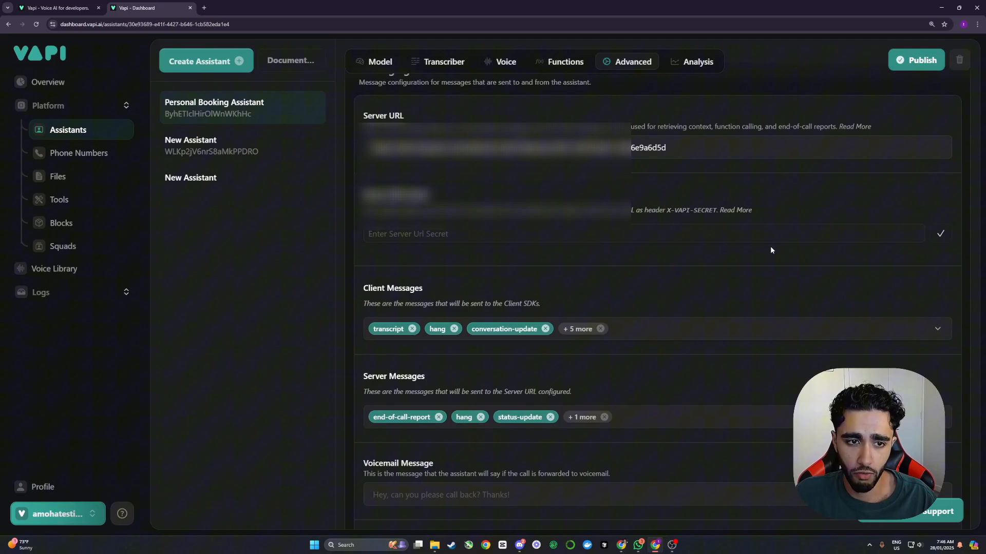
click(946, 6)
drag(386, 236, 660, 229)
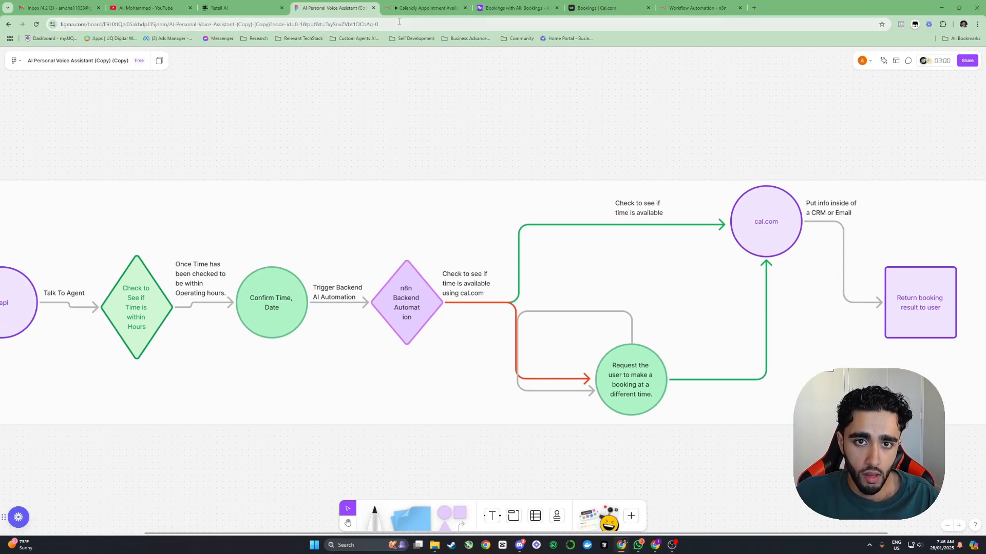
click(426, 8)
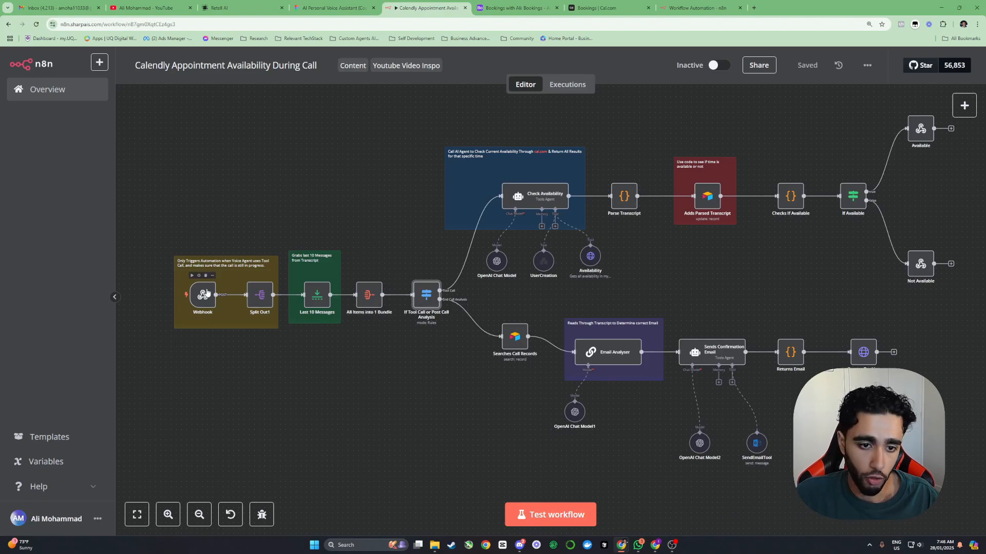
scroll(207, 292, up, 5)
scroll(380, 185, down, 1)
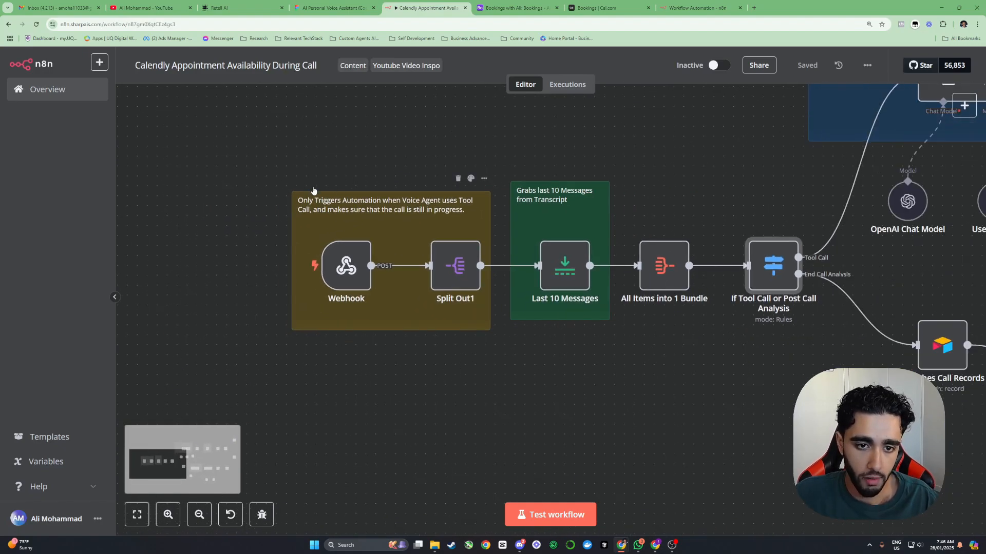
- Copy the 28 Jan 07:16:42 execution's data into the workflow editor
click(568, 84)
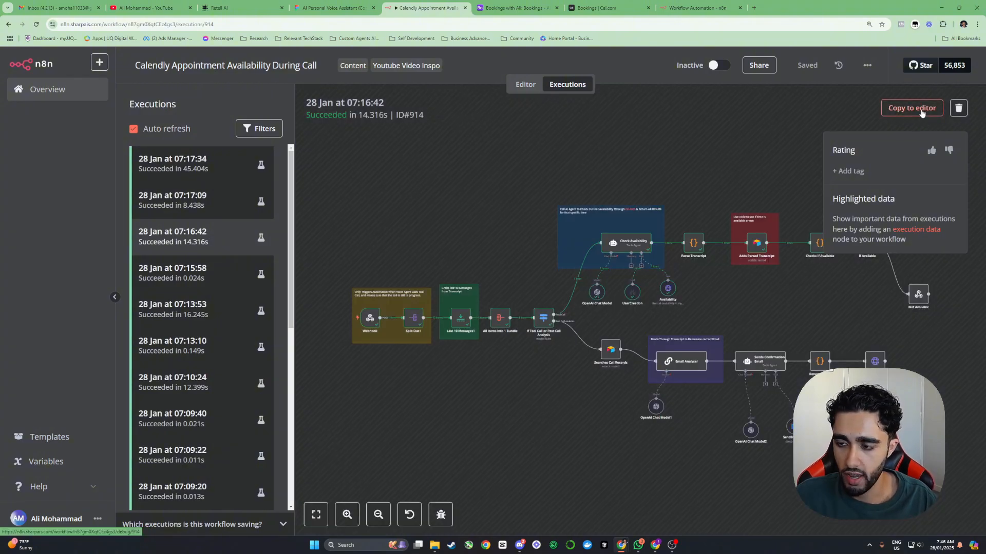
click(922, 112)
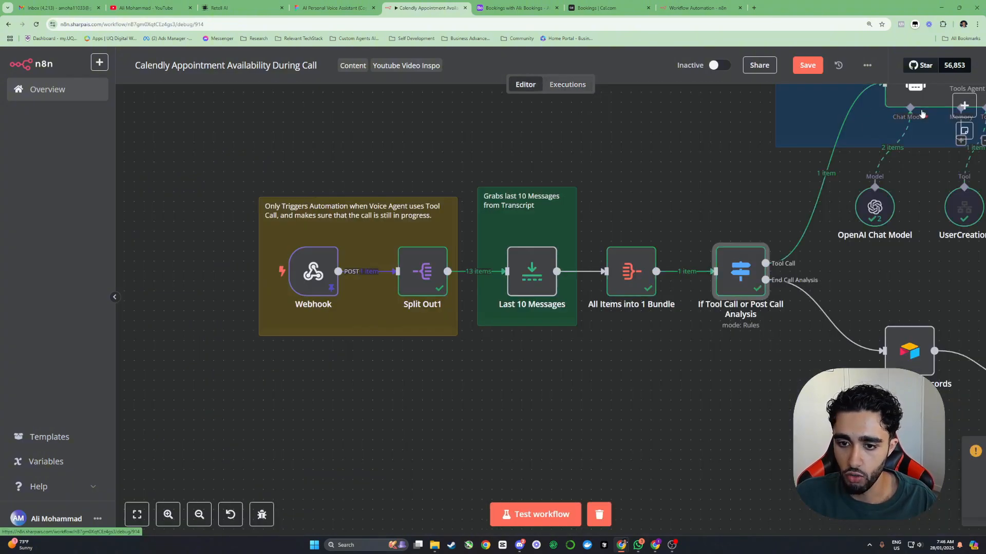
scroll(686, 169, down, 3)
scroll(743, 263, right, 5)
scroll(593, 217, up, 3)
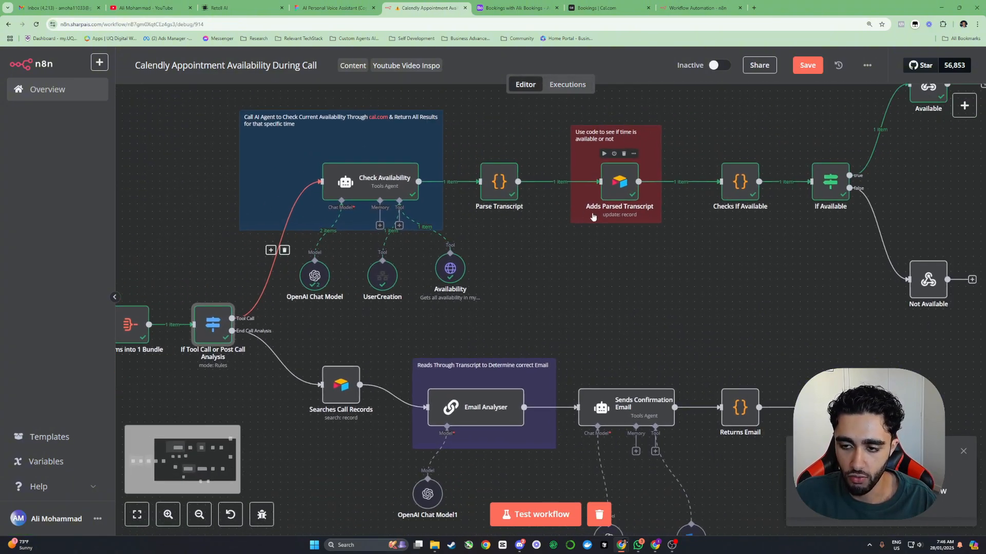
scroll(593, 217, down, 3)
scroll(590, 226, left, 6)
scroll(560, 221, up, 3)
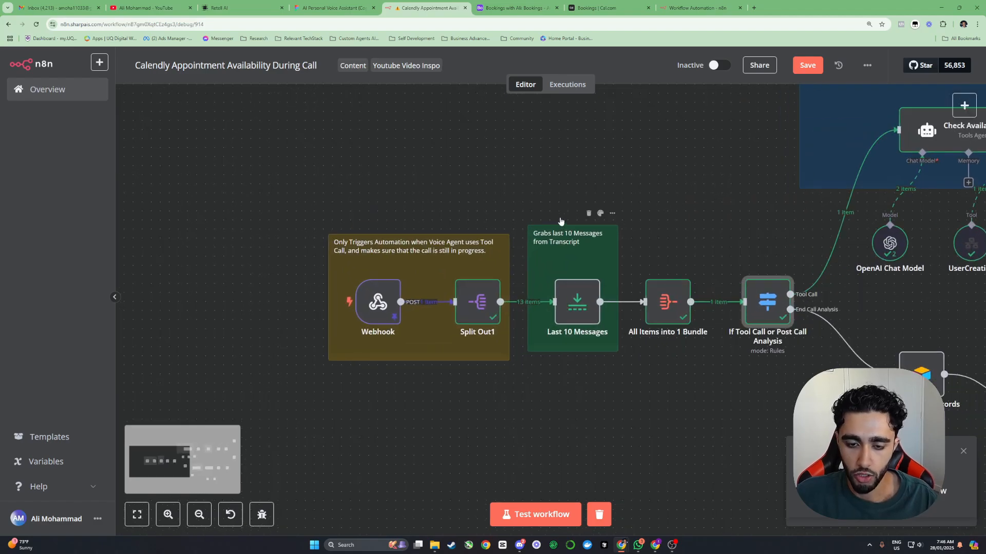
scroll(560, 221, up, 2)
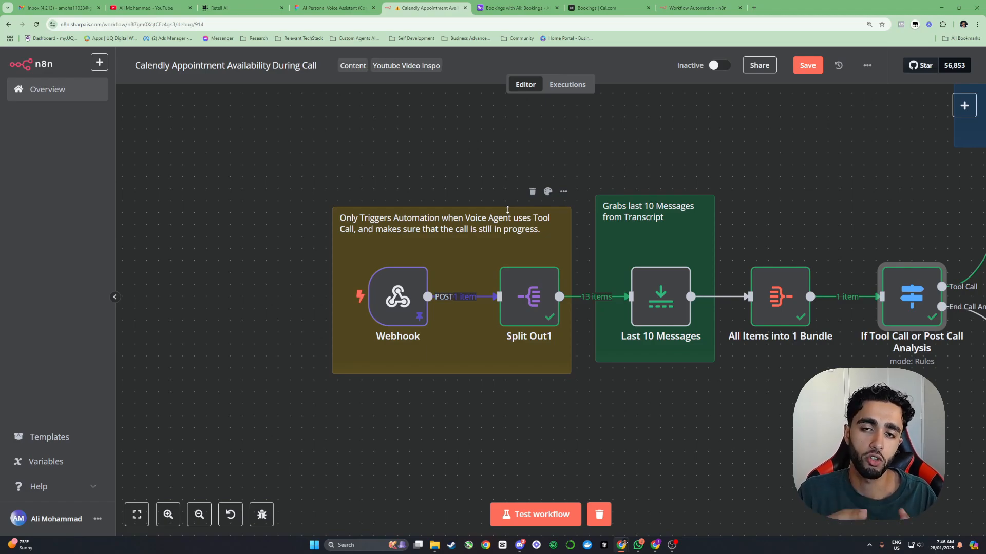
- Examine the workflow's Tool Call branch for checking availability and its End Call Analysis branch for creating the booking
scroll(607, 215, down, 4)
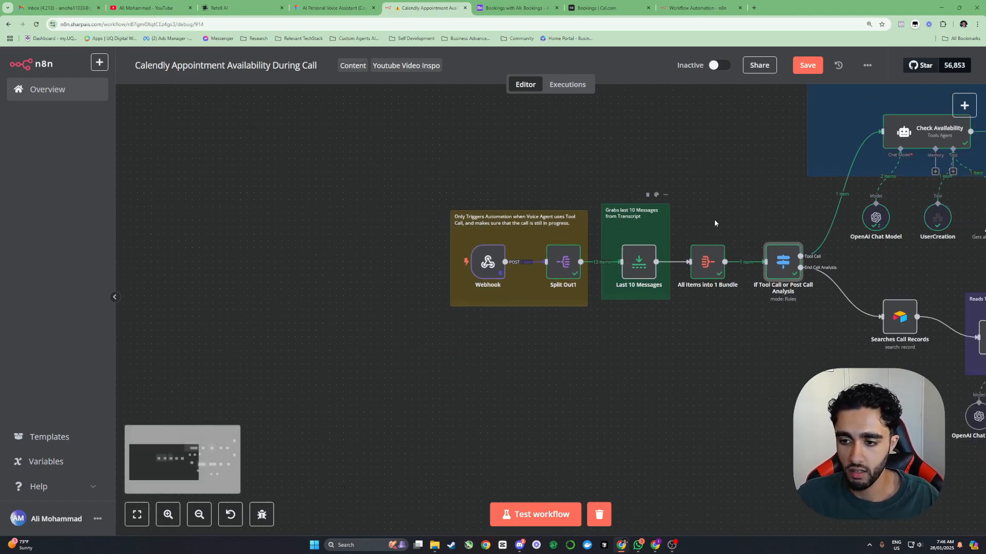
drag(715, 222, 310, 94)
scroll(617, 230, down, 4)
drag(618, 225, 568, 324)
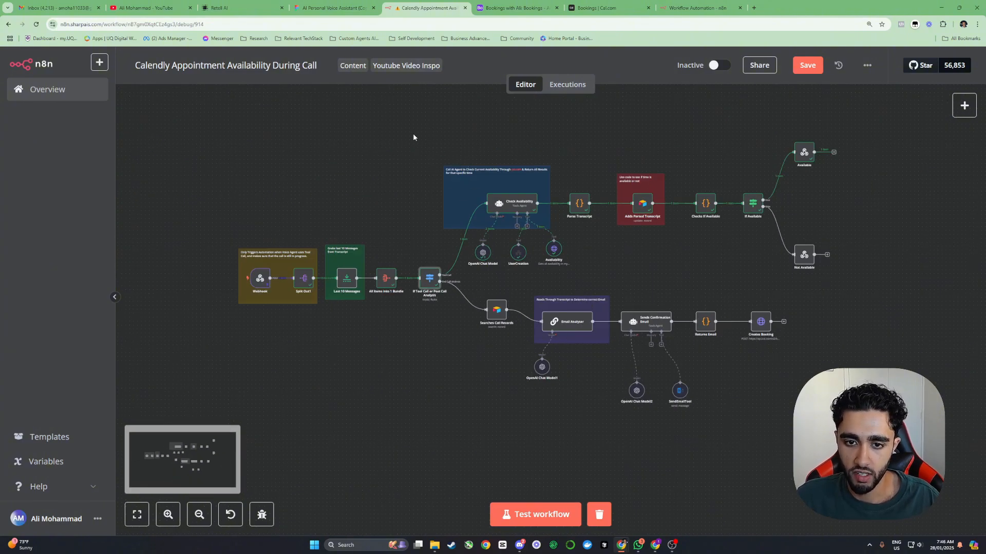
drag(410, 131, 871, 286)
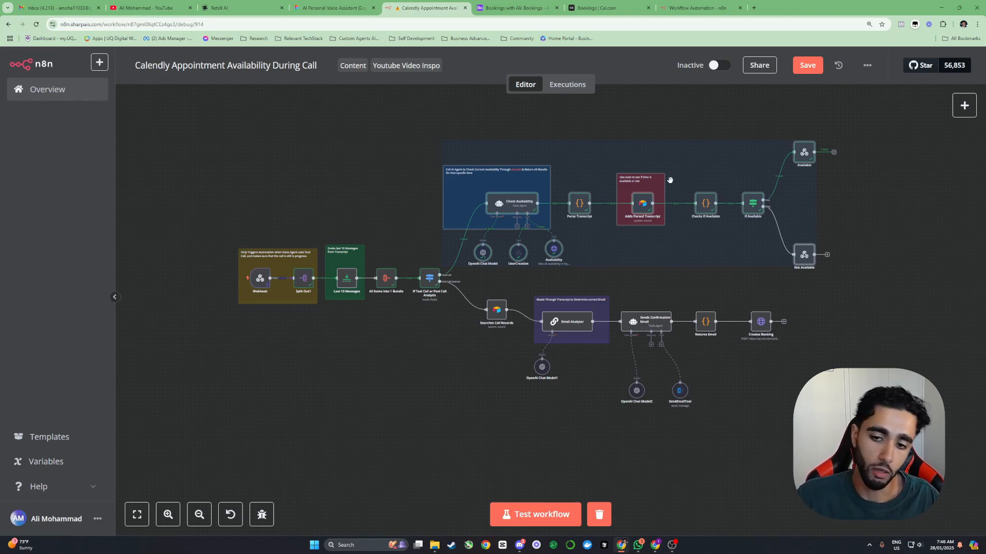
drag(464, 276, 811, 452)
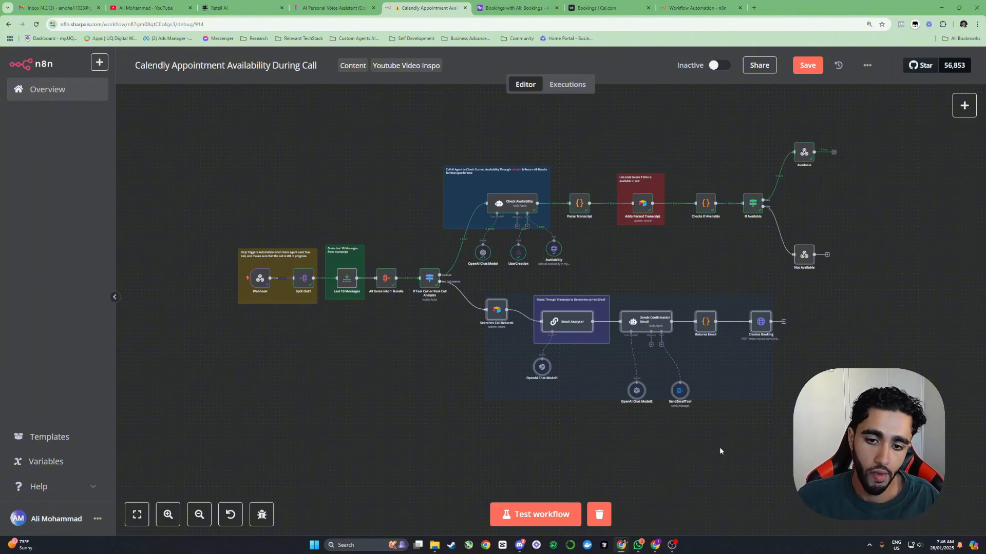
click(424, 399)
drag(427, 381, 542, 402)
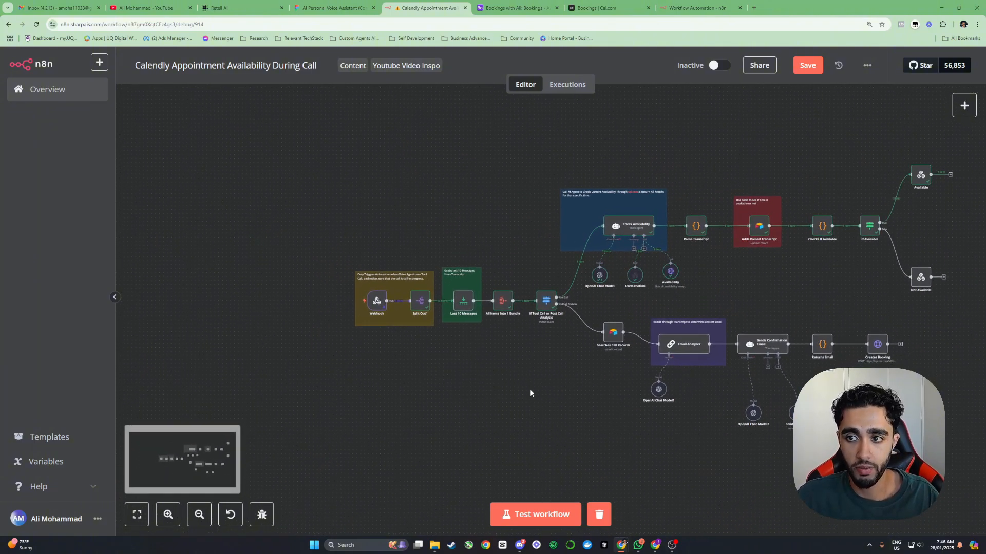
- Save the workflow and select its Webhook trigger node
click(806, 67)
scroll(376, 325, up, 3)
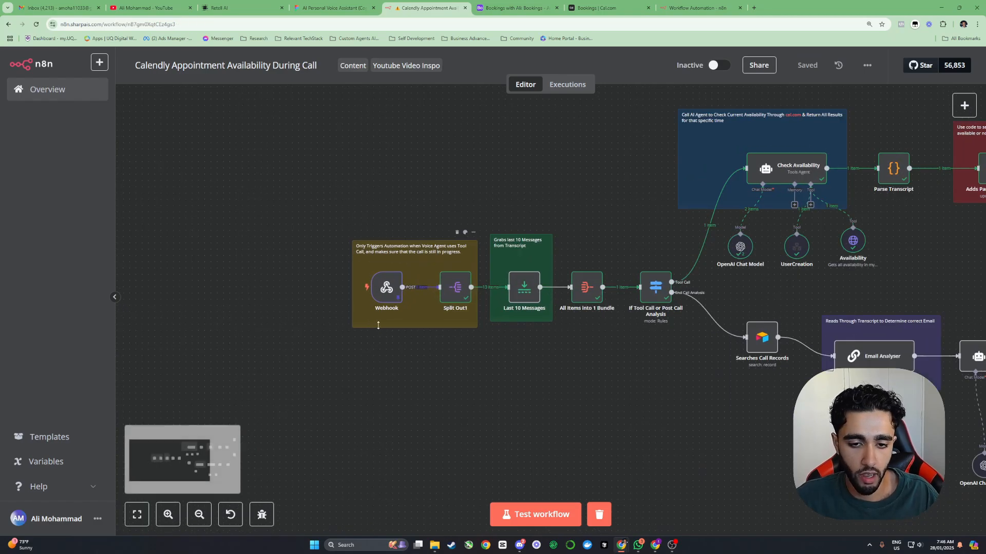
scroll(377, 325, up, 3)
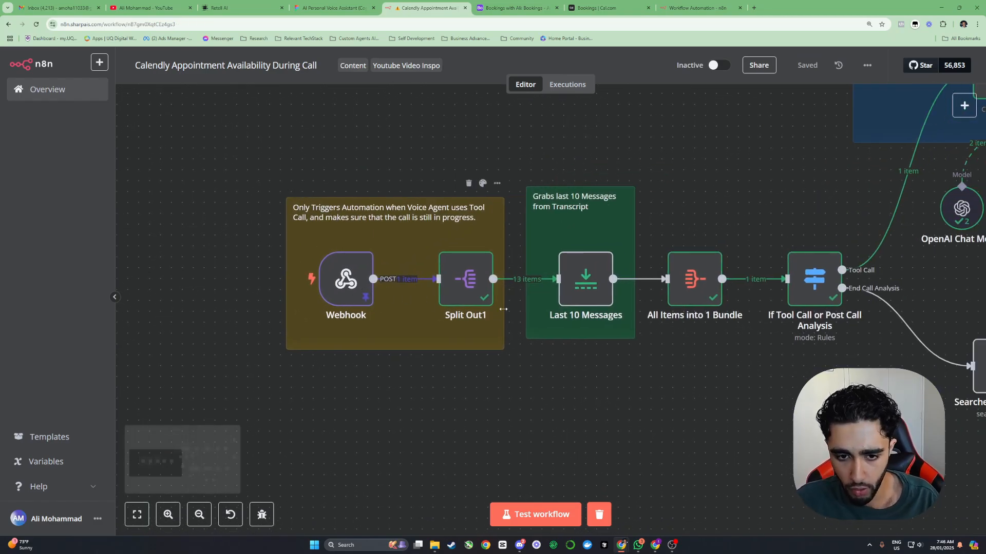
drag(503, 309, 460, 319)
drag(308, 296, 287, 290)
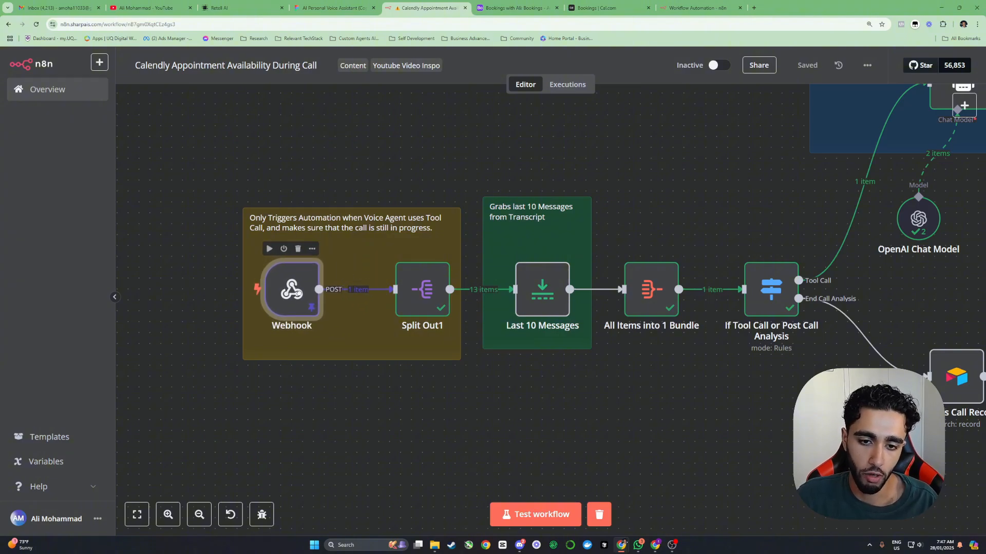
- Open the Split Out1 node and examine its output items and its Fields To Split Out setting
double_click(422, 289)
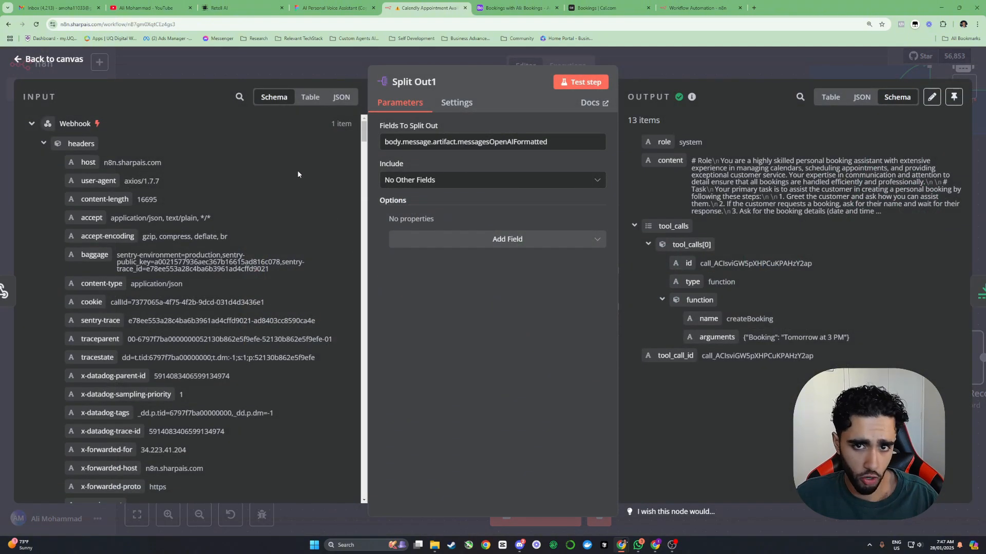
click(295, 76)
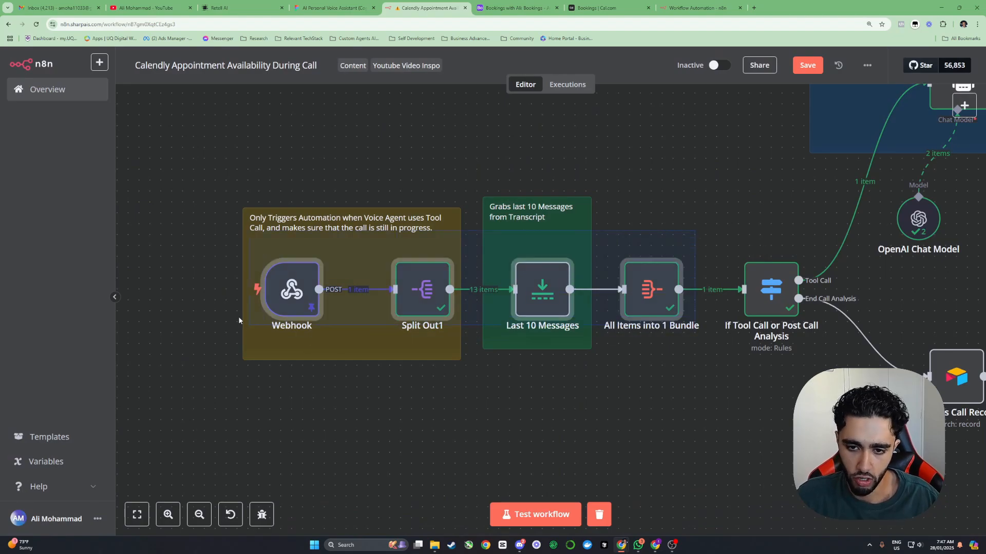
scroll(487, 303, down, 1)
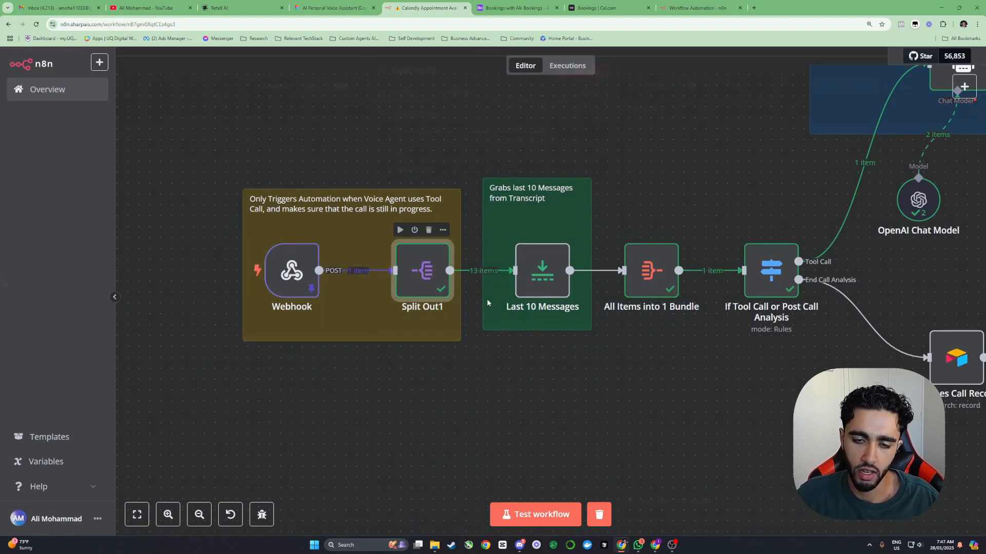
key(Return)
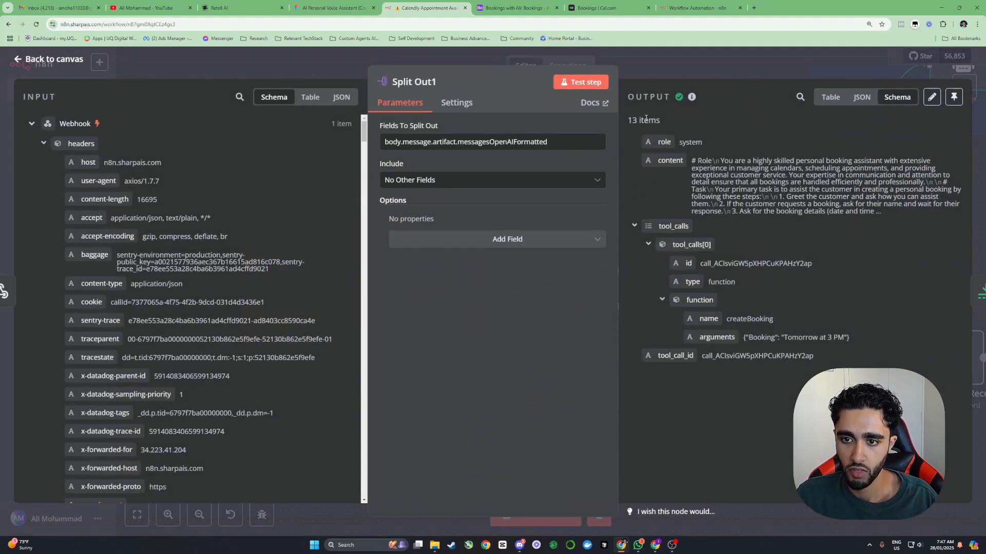
drag(630, 120, 666, 119)
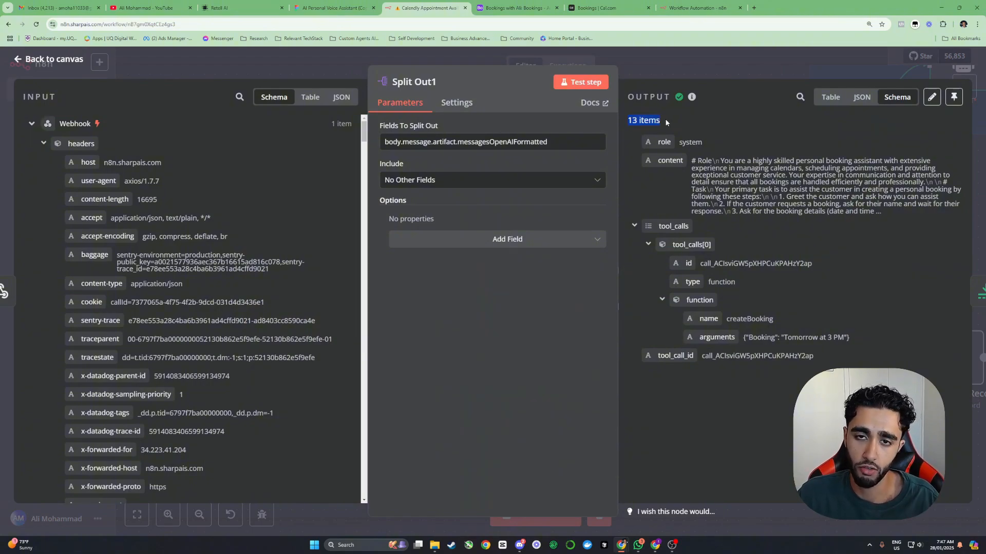
click(596, 143)
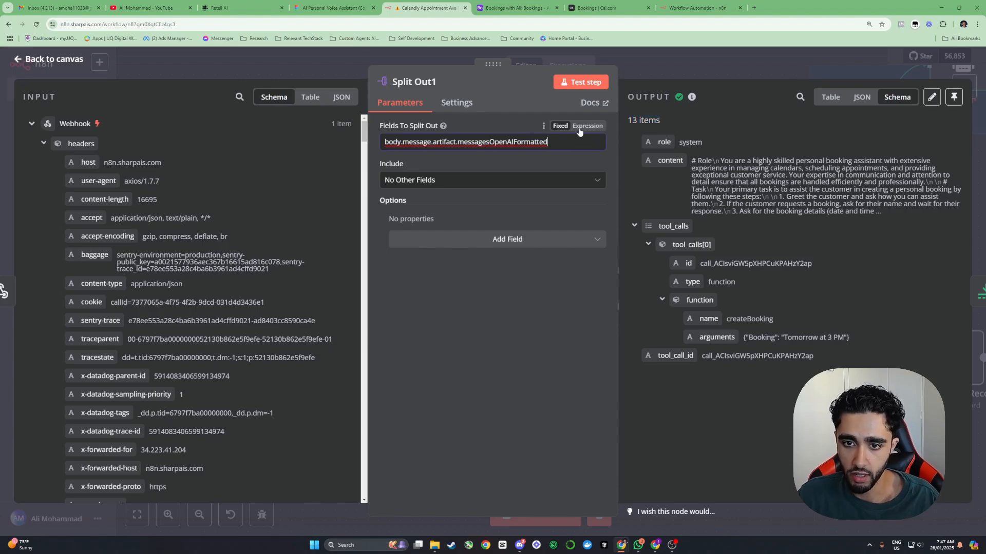
- Set the Last 10 Messages node's Max Items to 20 and test the node
scroll(248, 260, down, 20)
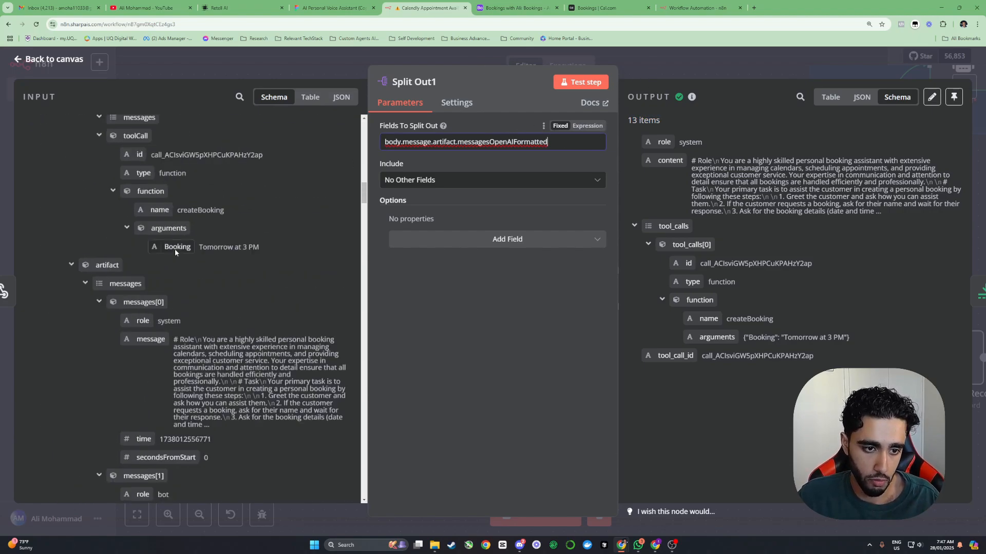
key(Escape)
double_click(542, 288)
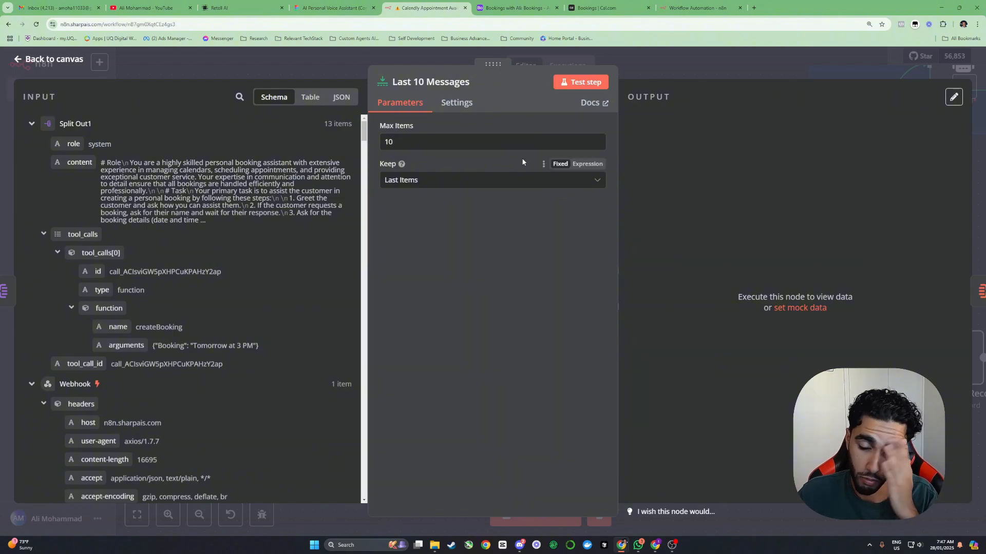
double_click(445, 148)
text(20)
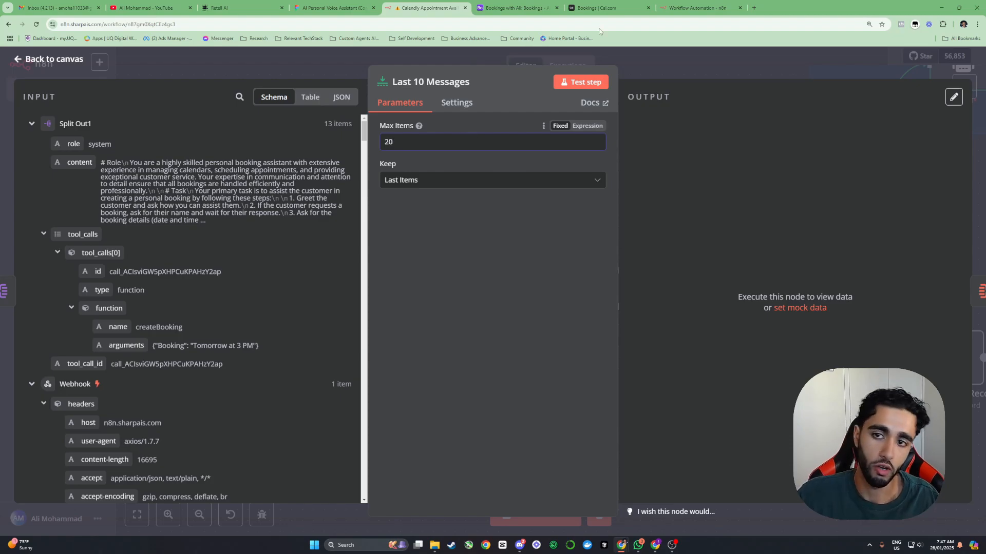
click(588, 85)
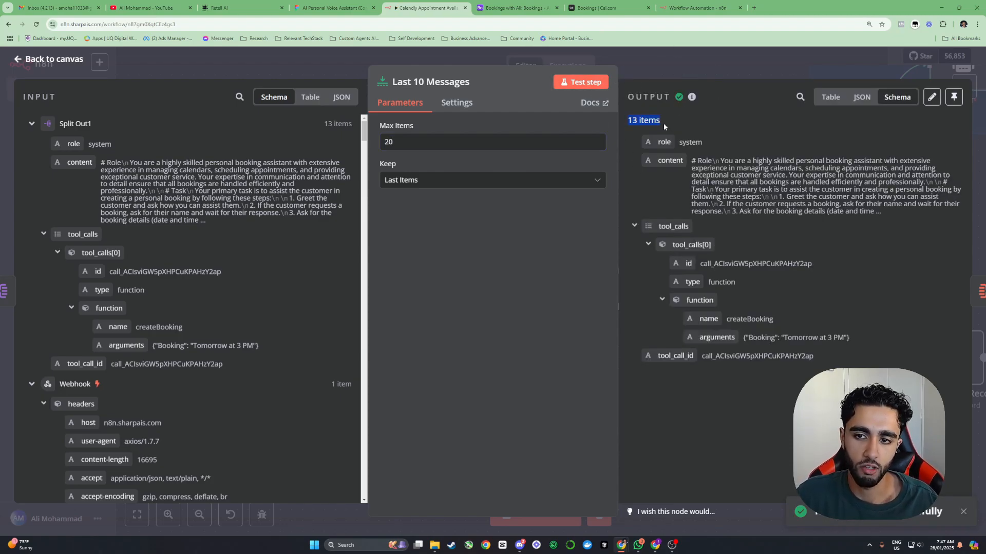
key(Escape)
- Change the green sticky note's text to "Grabs last 20 Messages from Transcript"
scroll(394, 294, right, 3)
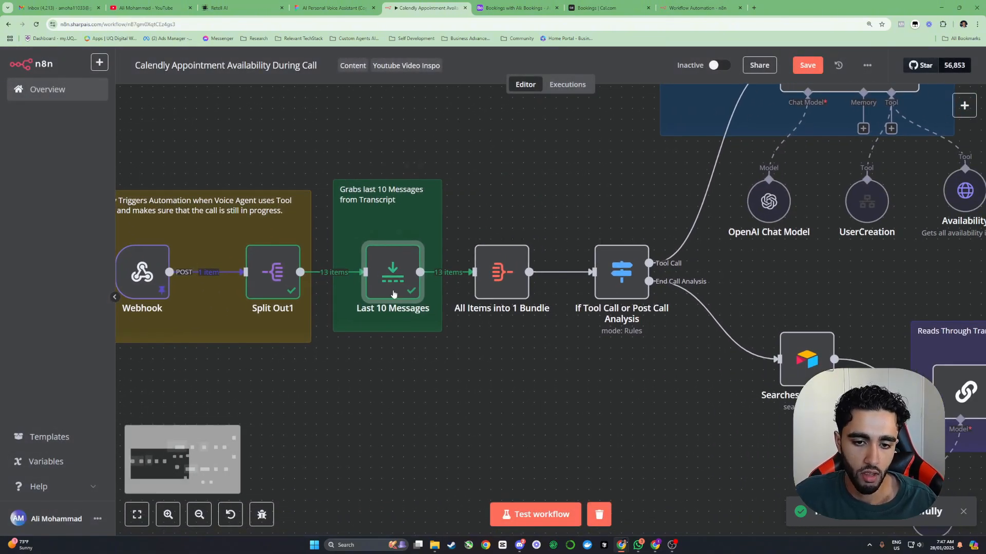
double_click(394, 192)
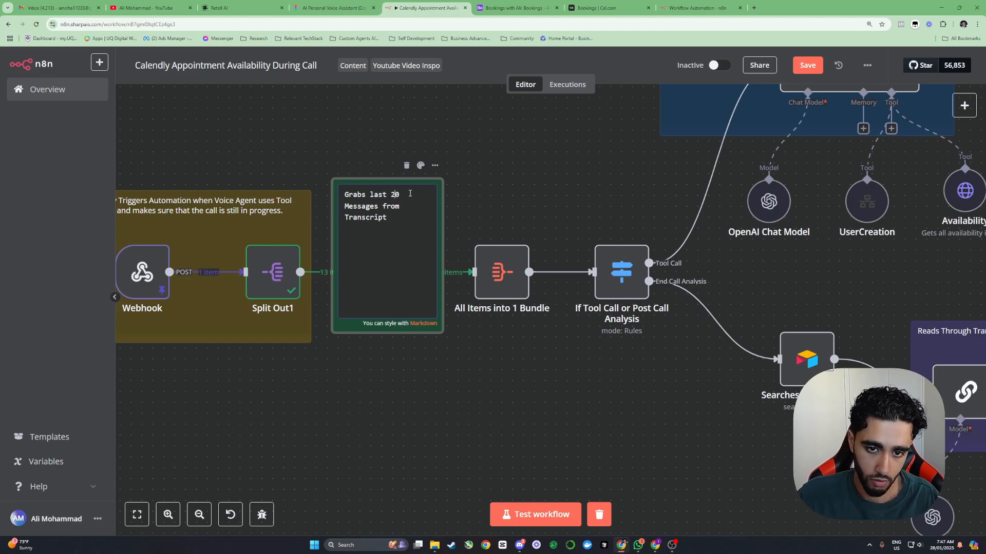
click(464, 219)
- Rename the Last 10 Messages node as "Last 20 Messages"
right_click(398, 288)
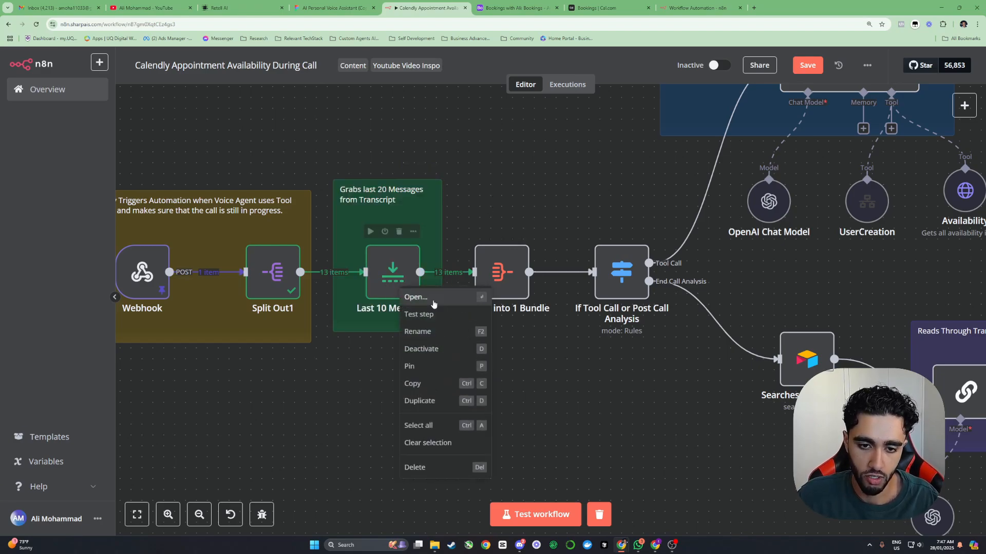
click(416, 331)
click(409, 287)
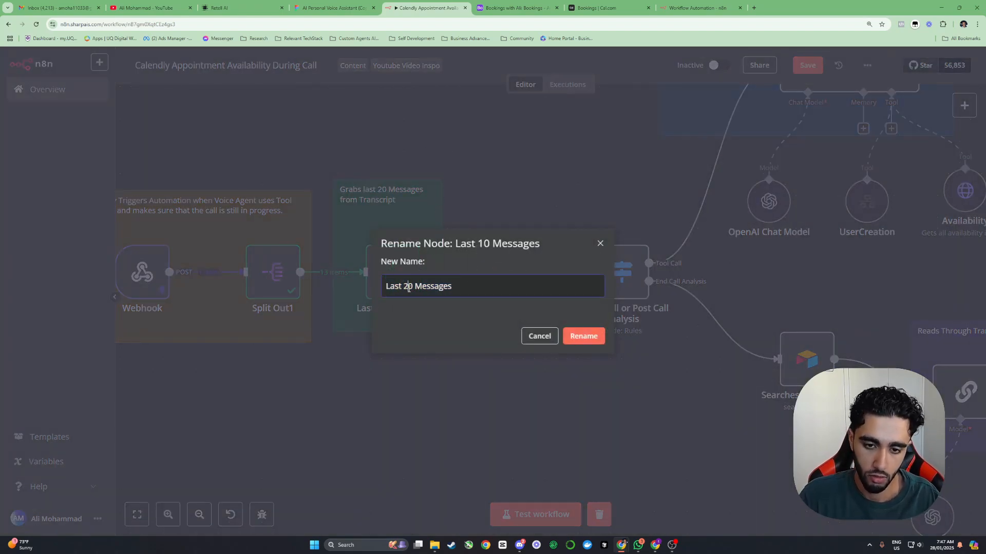
click(575, 340)
- Run the All Items into 1 Bundle node and open its details
drag(563, 351, 488, 366)
click(403, 247)
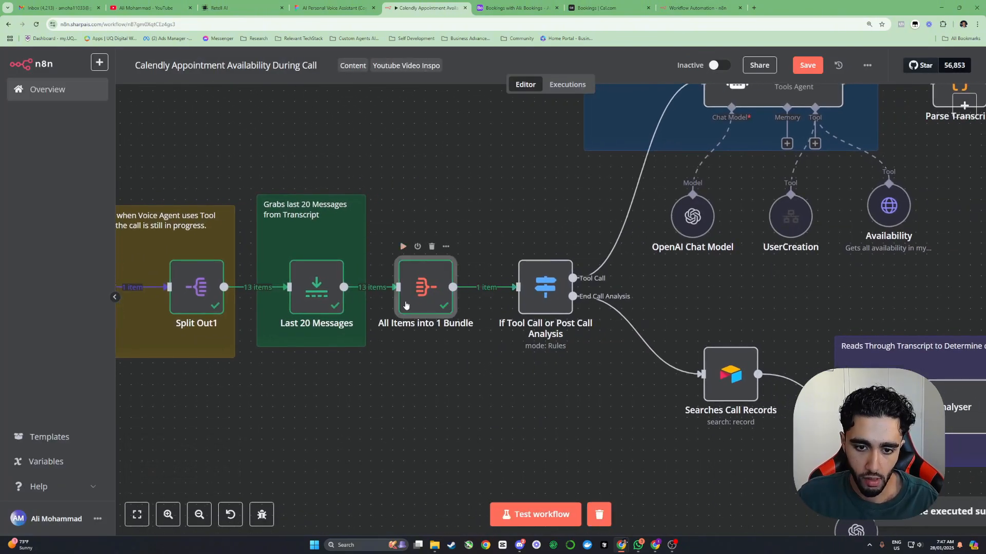
double_click(405, 305)
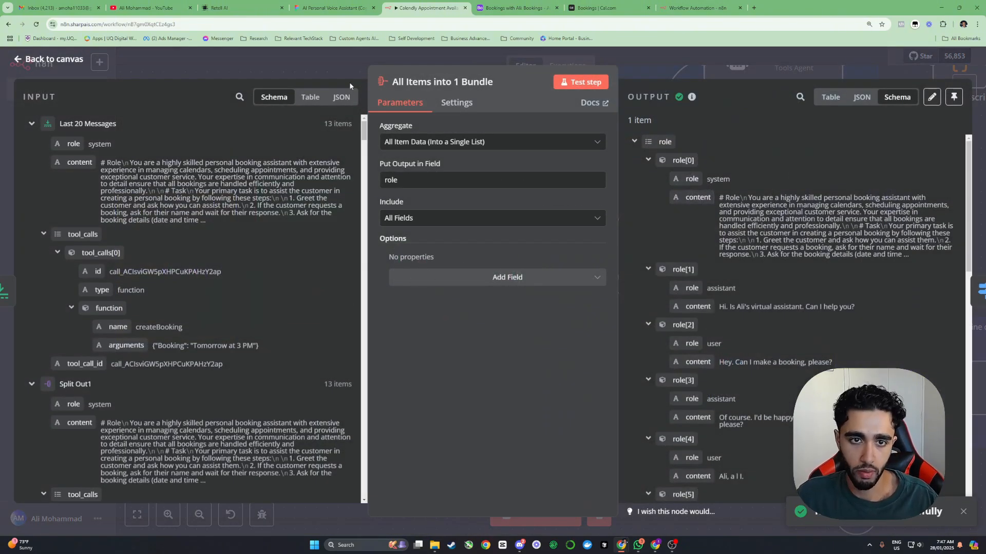
- Compare the Last 20 Messages node's output with the aggregated role list output by the All Items into 1 Bundle node
key(Escape)
double_click(326, 282)
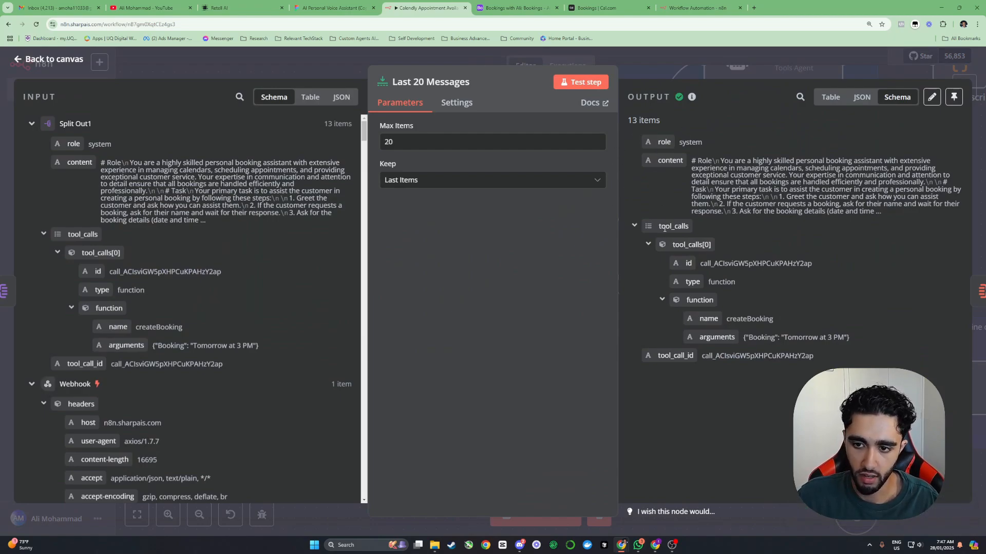
click(689, 70)
double_click(428, 282)
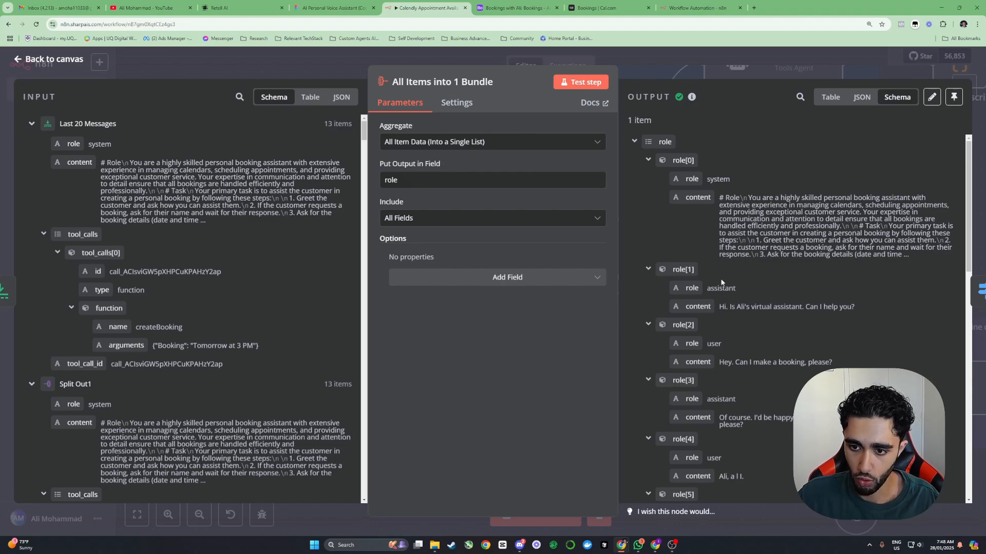
scroll(724, 280, down, 10)
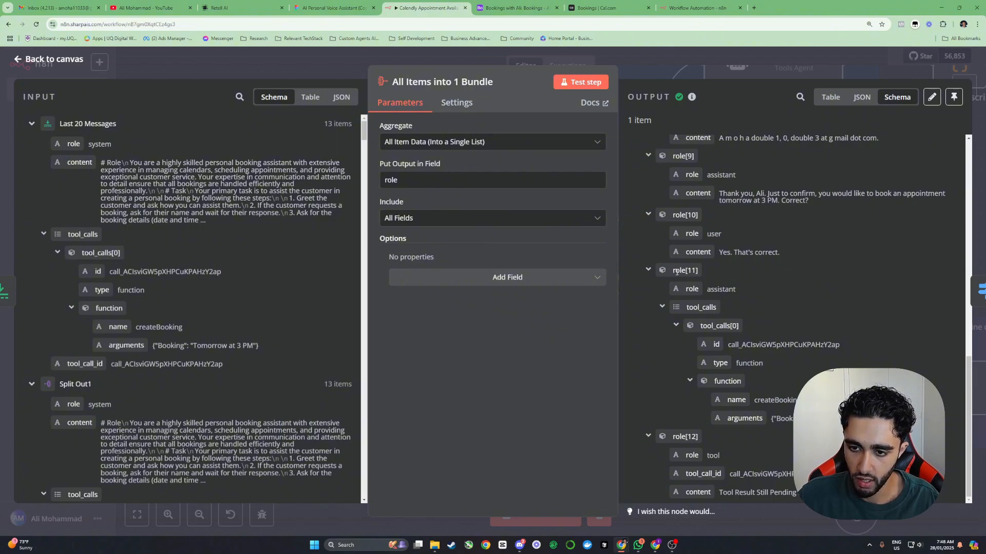
scroll(736, 341, up, 5)
click(654, 62)
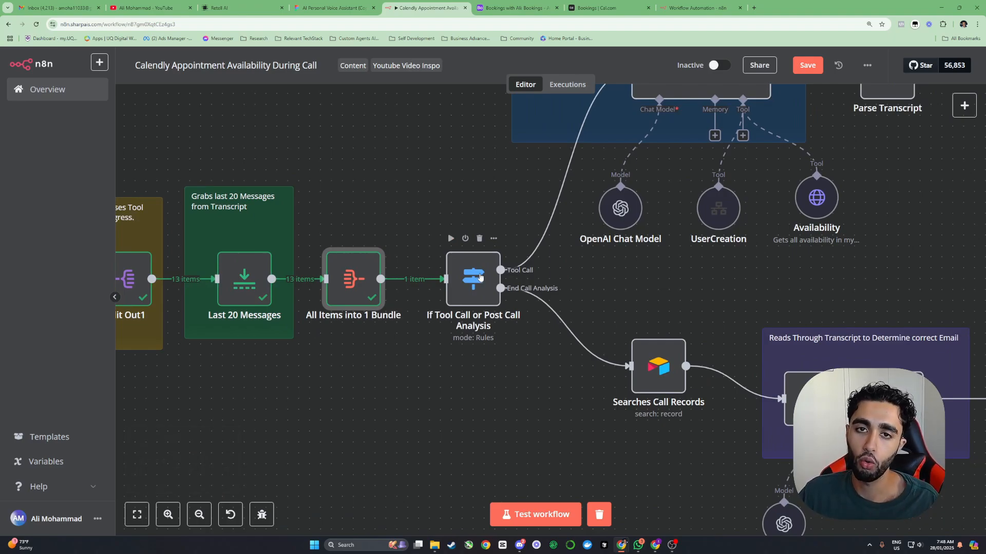
- Examine the routing rules of the If Tool Call or Post Call Analysis node and test it
double_click(480, 277)
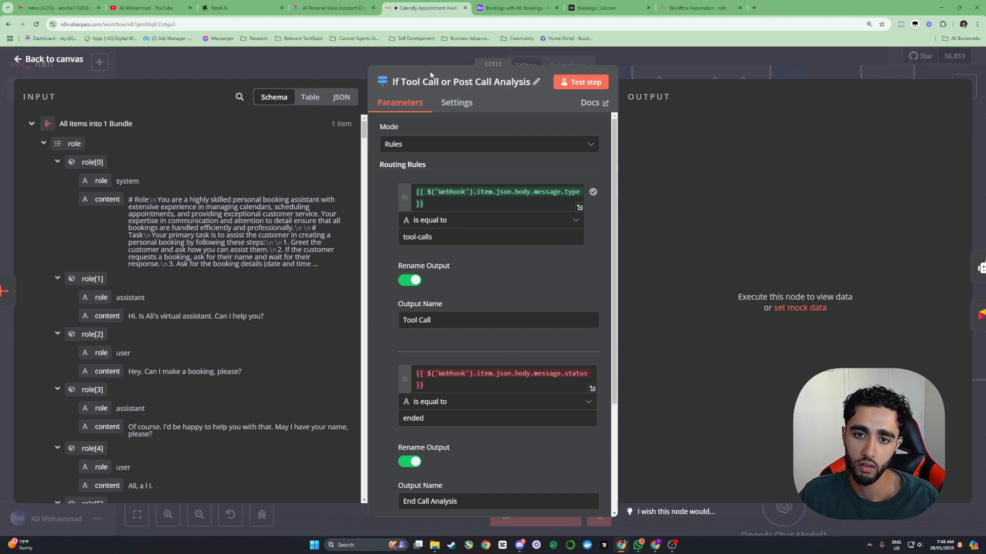
key(Escape)
- Examine the Tool Call branch around the Check Availability agent, its connected tools and the nodes that follow it
scroll(461, 224, up, 3)
scroll(461, 224, right, 4)
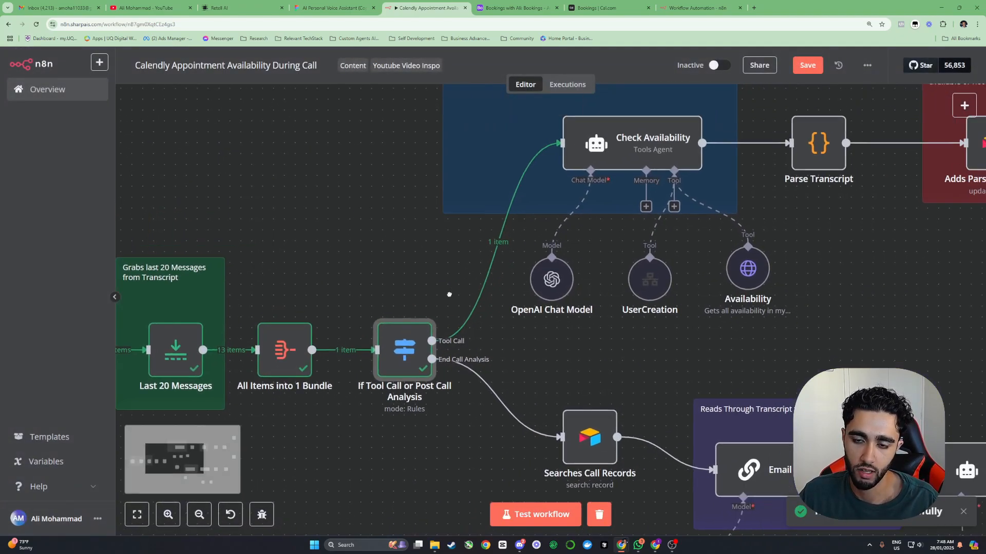
scroll(461, 224, up, 1)
scroll(461, 224, right, 2)
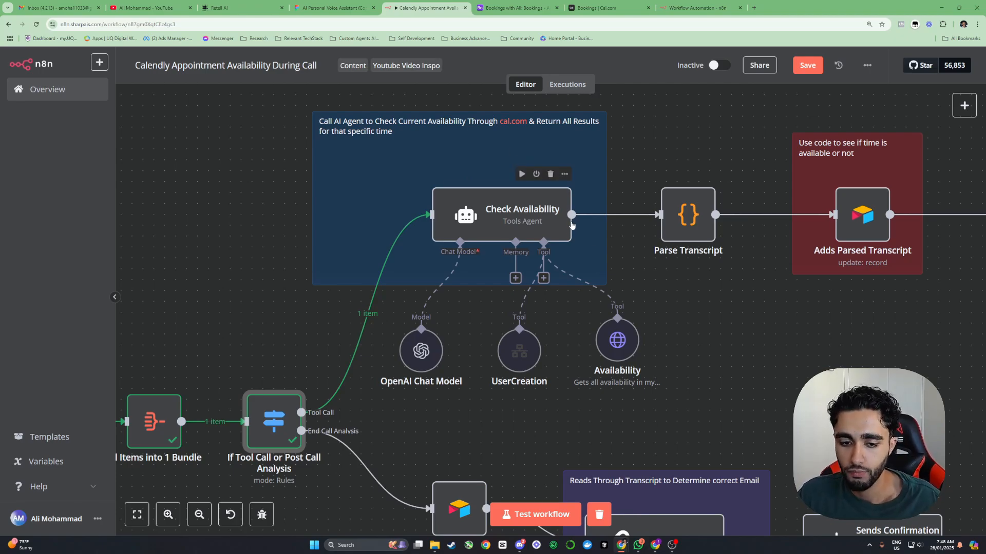
scroll(569, 224, down, 3)
scroll(569, 223, right, 3)
scroll(710, 205, left, 6)
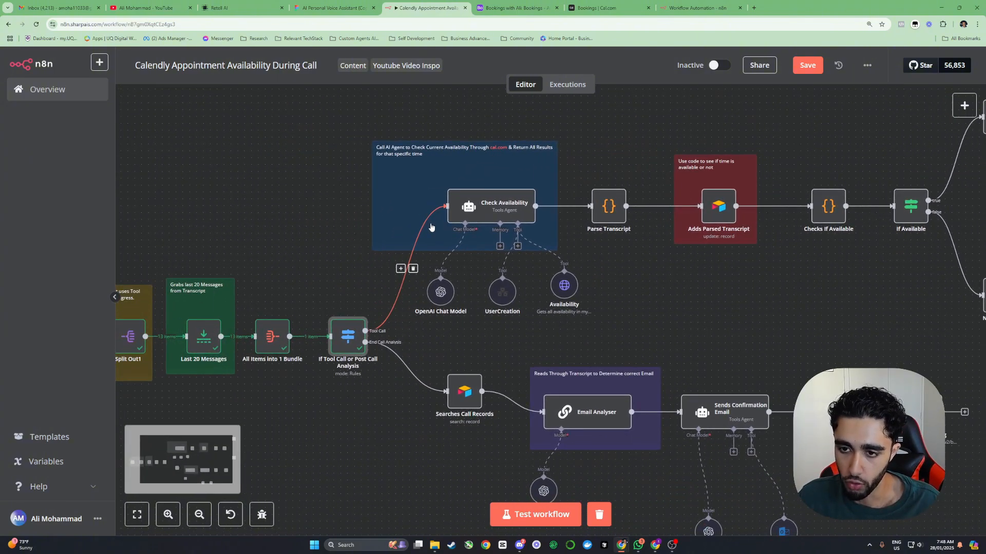
scroll(710, 205, right, 3)
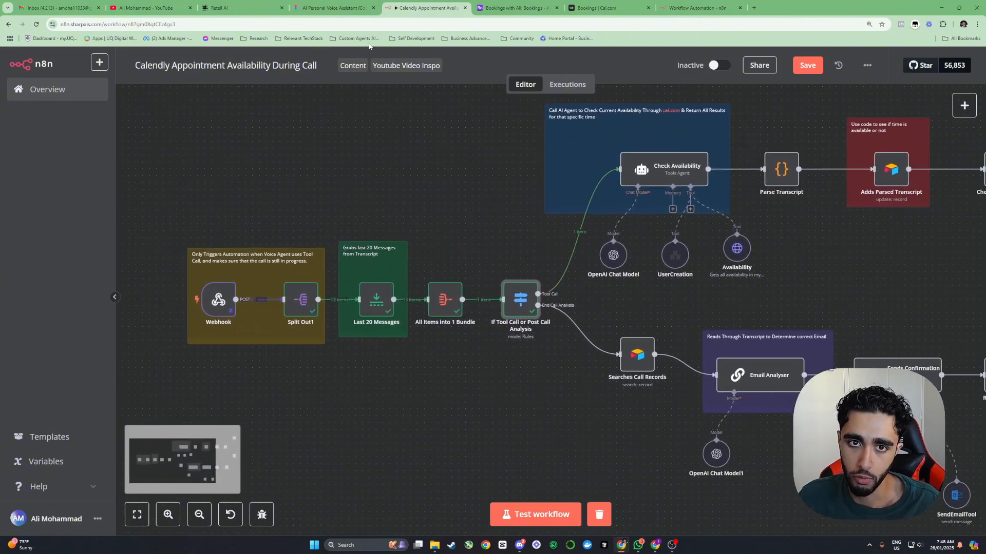
- Switch to My workflow 2, delete its Webhook node and save the workflow
click(697, 6)
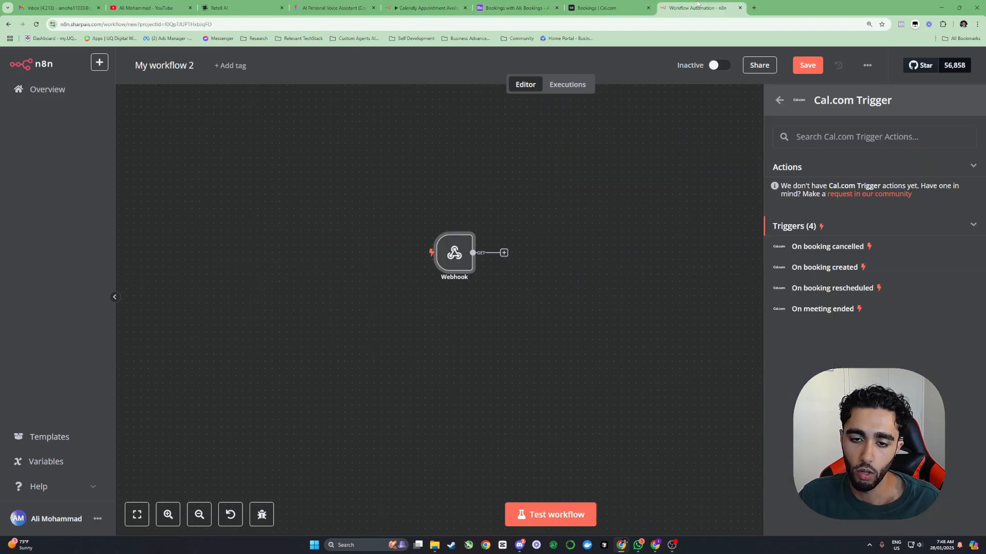
click(87, 89)
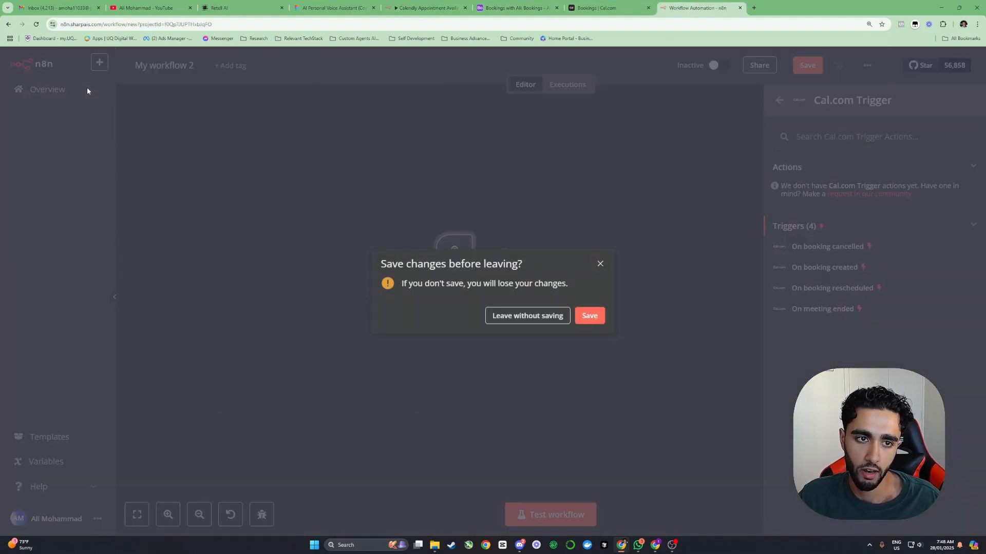
click(598, 266)
drag(536, 279, 359, 186)
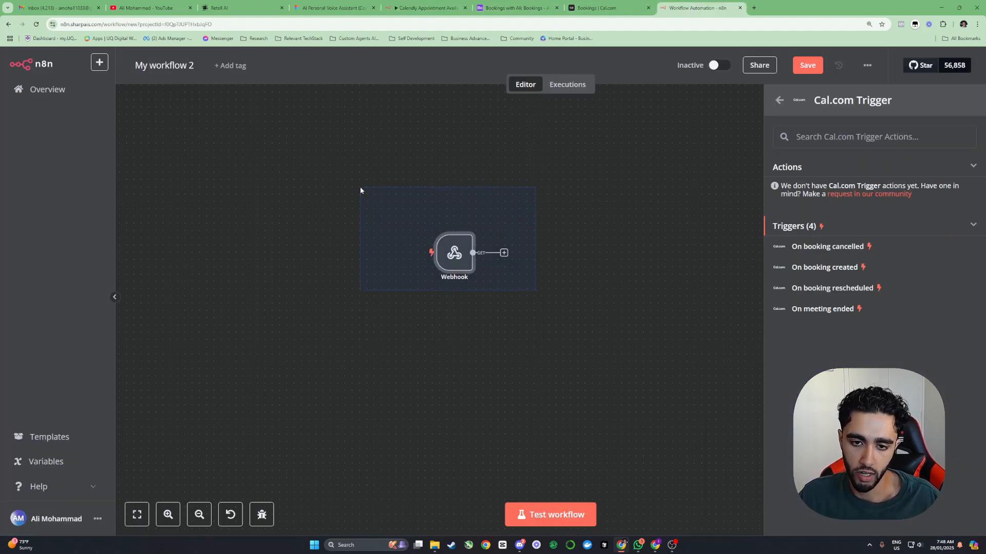
key(Delete)
key(ctrl+s)
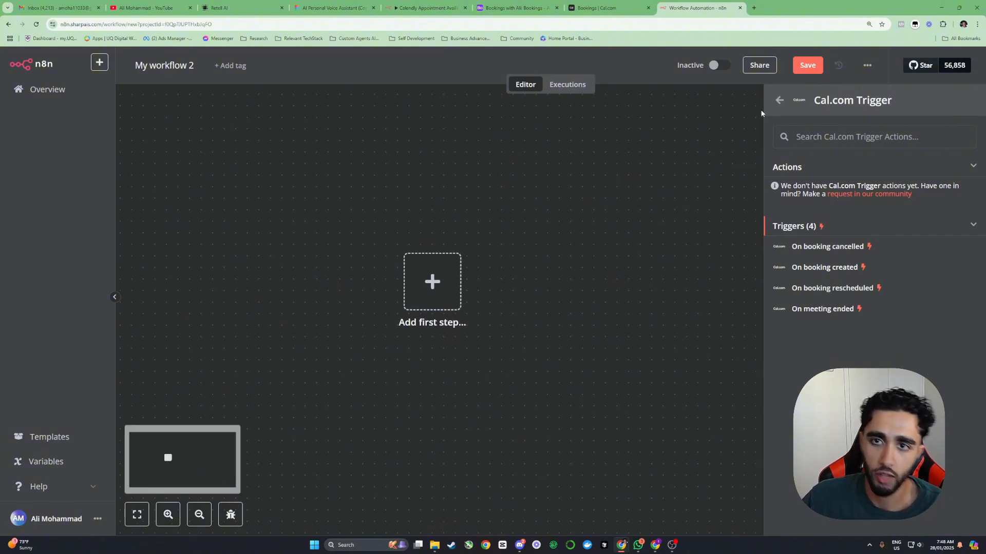
- Add an On webhook call trigger as the first step of My workflow 2
click(434, 274)
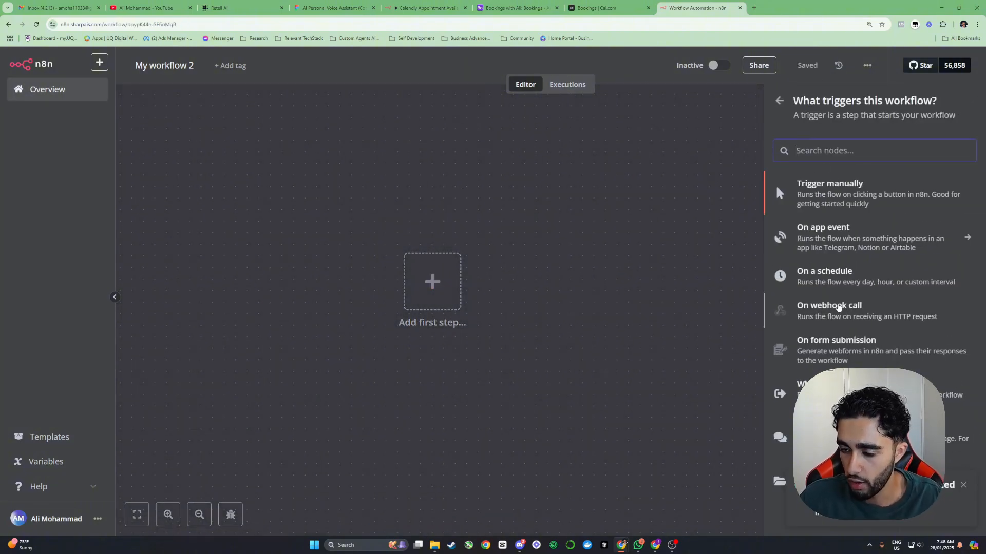
click(841, 312)
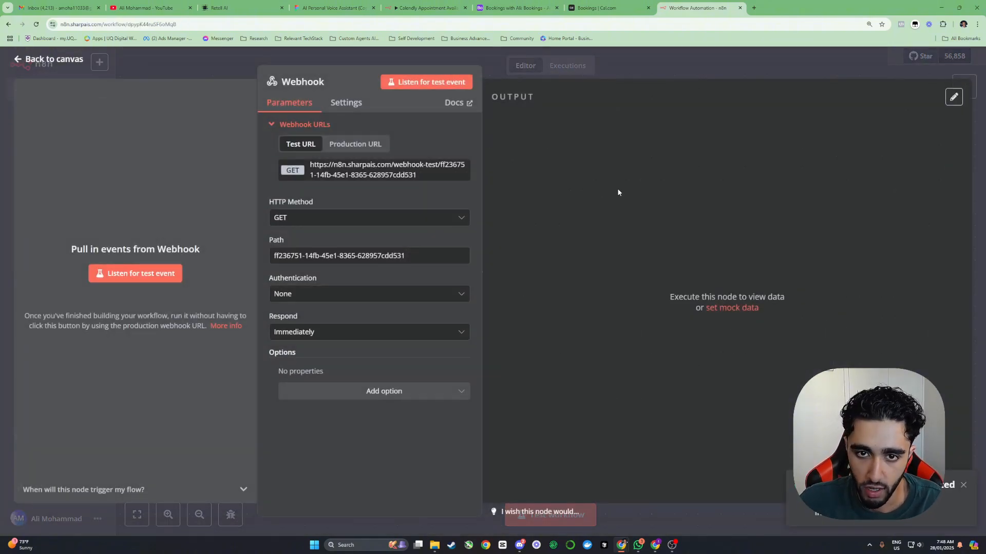
click(601, 67)
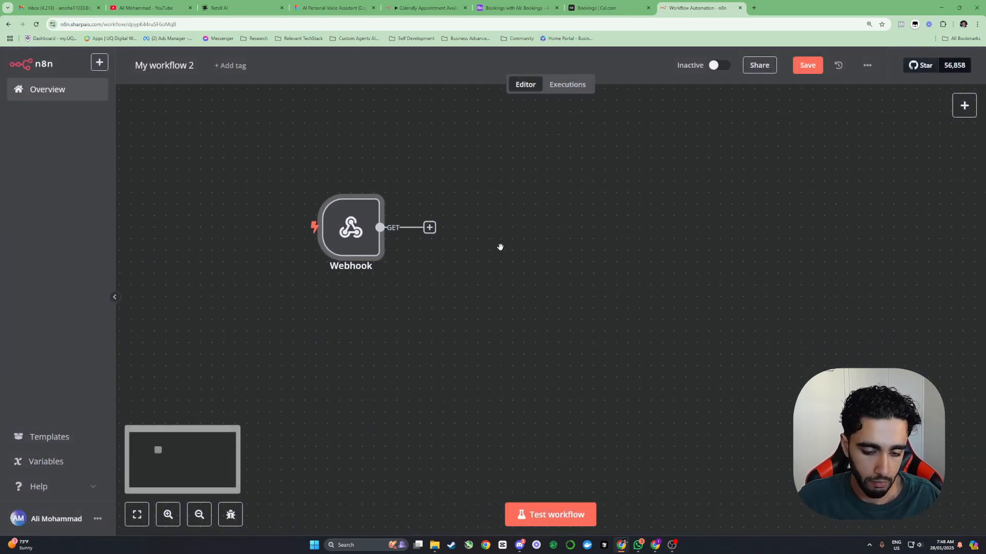
scroll(500, 247, down, 2)
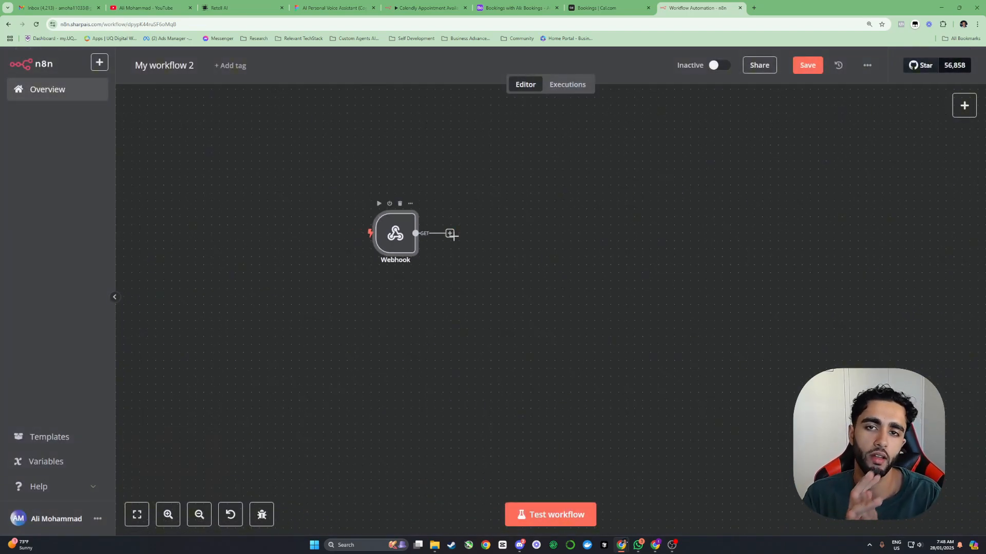
- Search for "cal" as the node following the Webhook and examine the actions and triggers offered for Cal.com
click(450, 234)
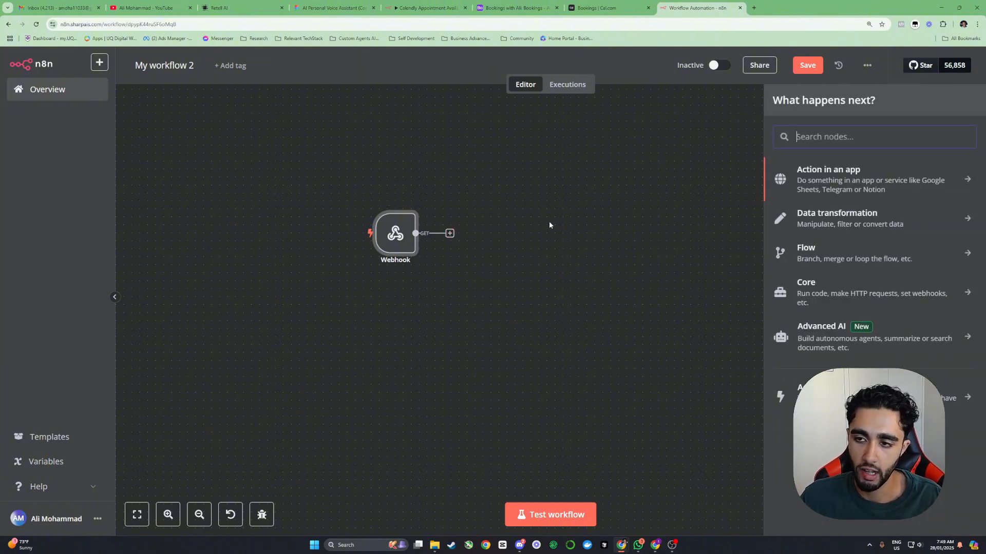
text(cal)
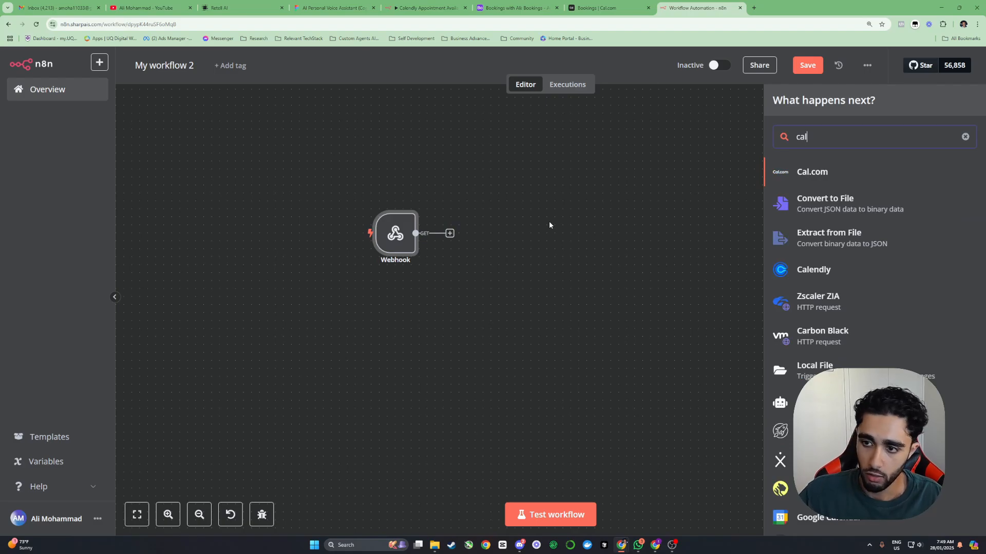
click(818, 176)
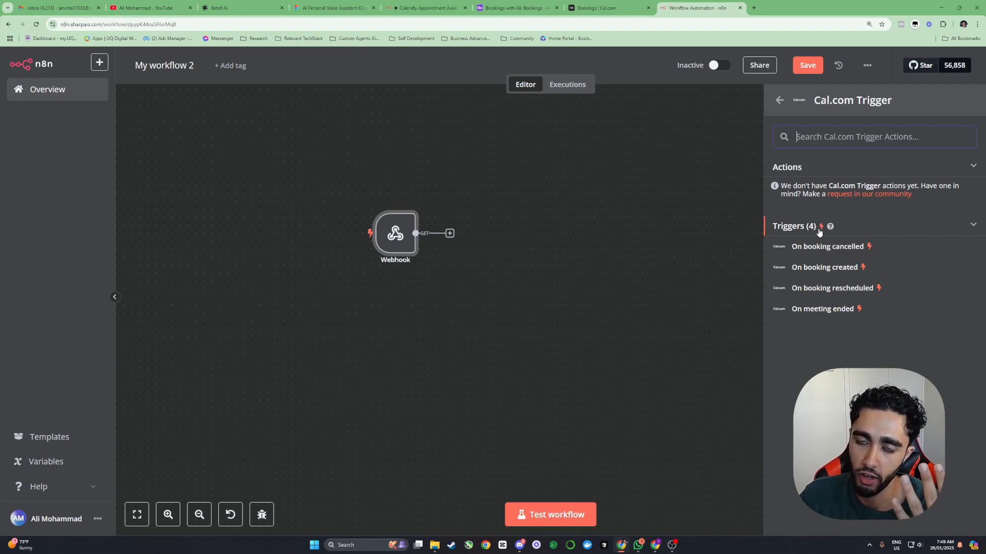
mouse_move(831, 227)
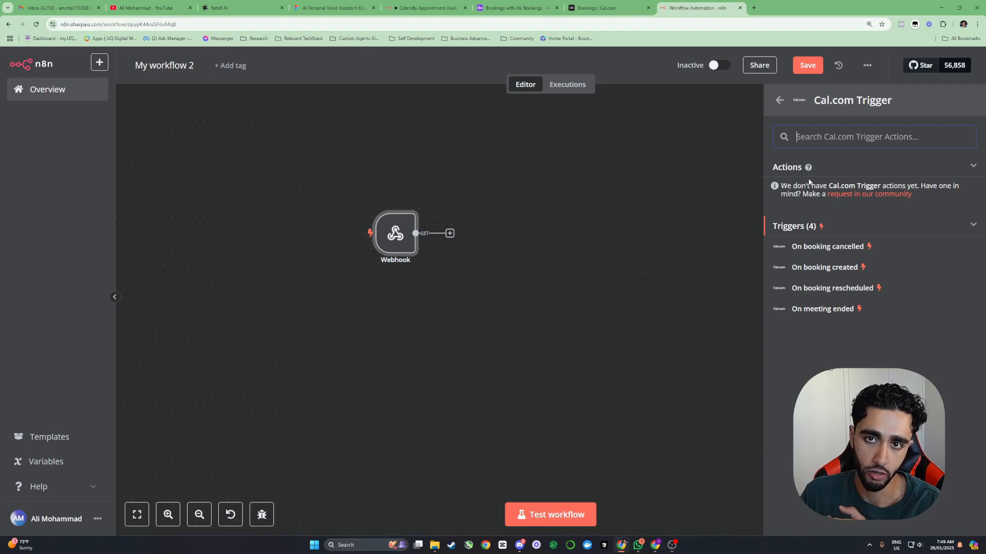
mouse_move(809, 168)
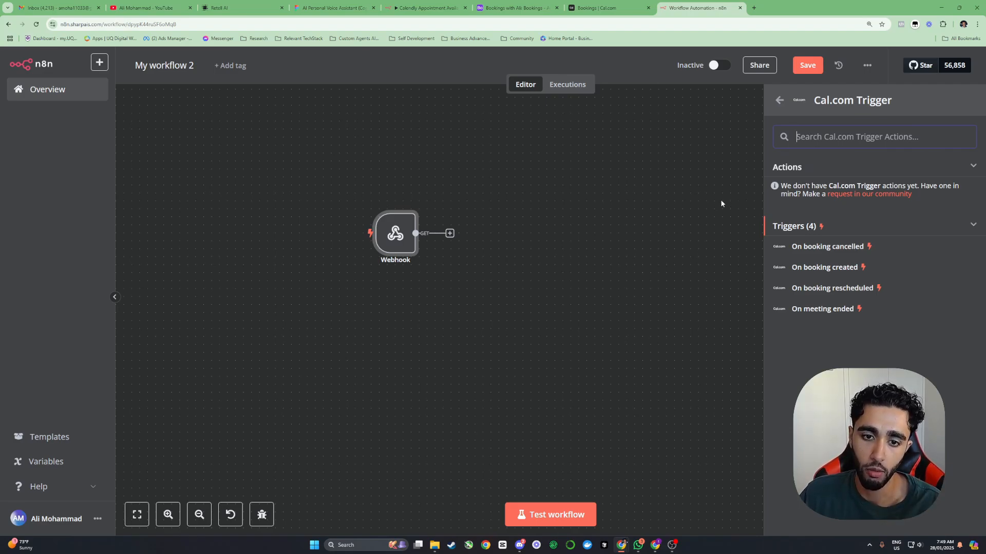
mouse_move(399, 228)
mouse_down()
mouse_move(375, 213)
mouse_move(399, 205)
mouse_move(392, 228)
mouse_up()
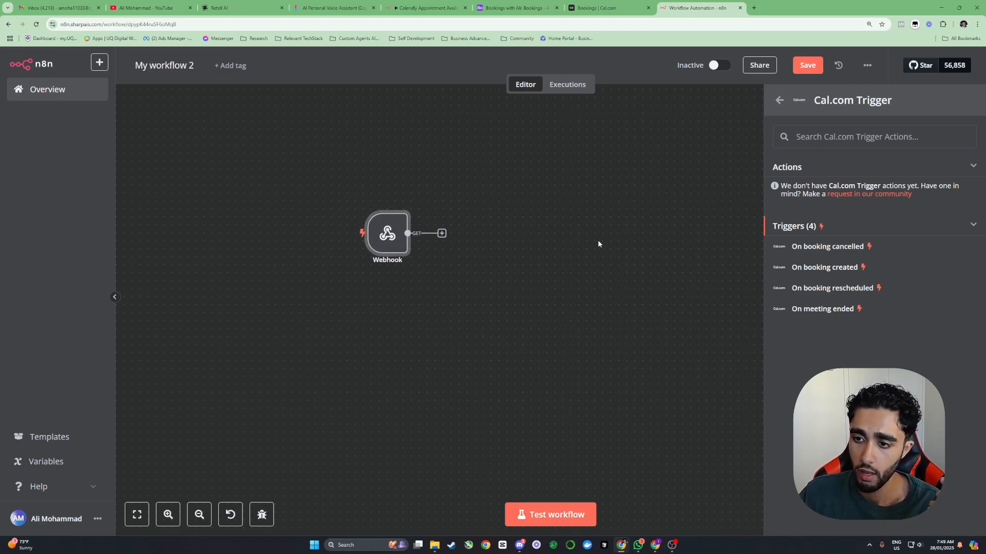
drag(828, 186, 849, 197)
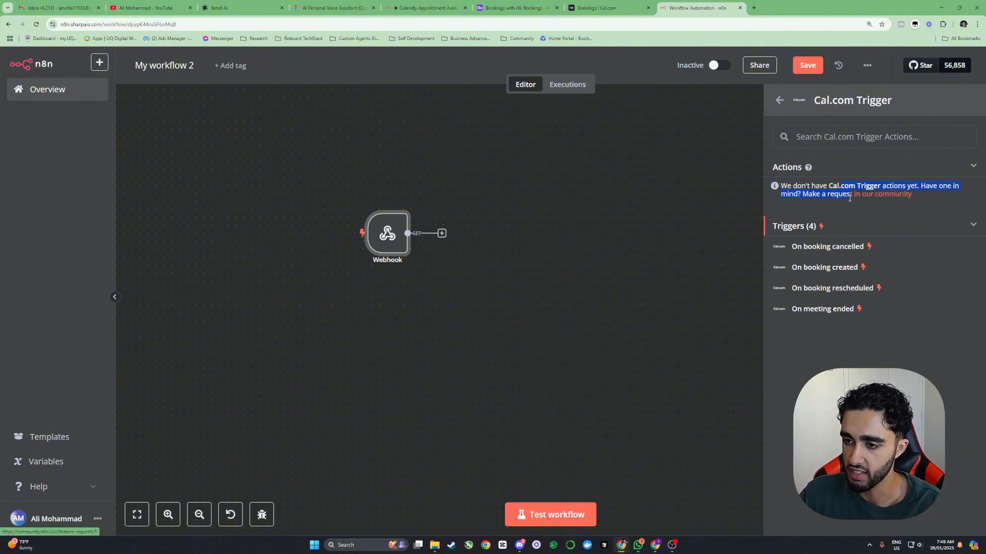
click(838, 188)
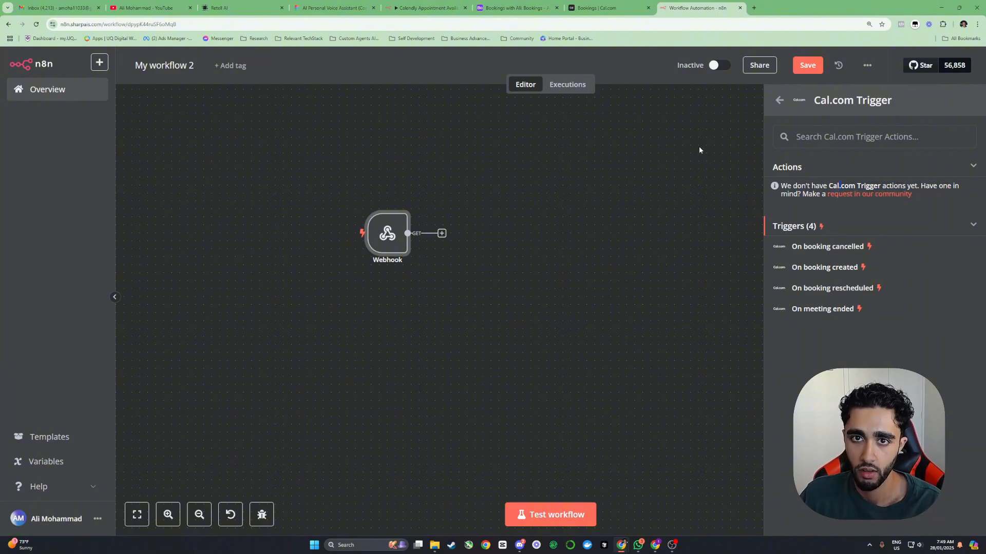
- Return to the Calendly Appointment Availability During Call workflow and close the Bookings | Cal.com browser tab
click(434, 5)
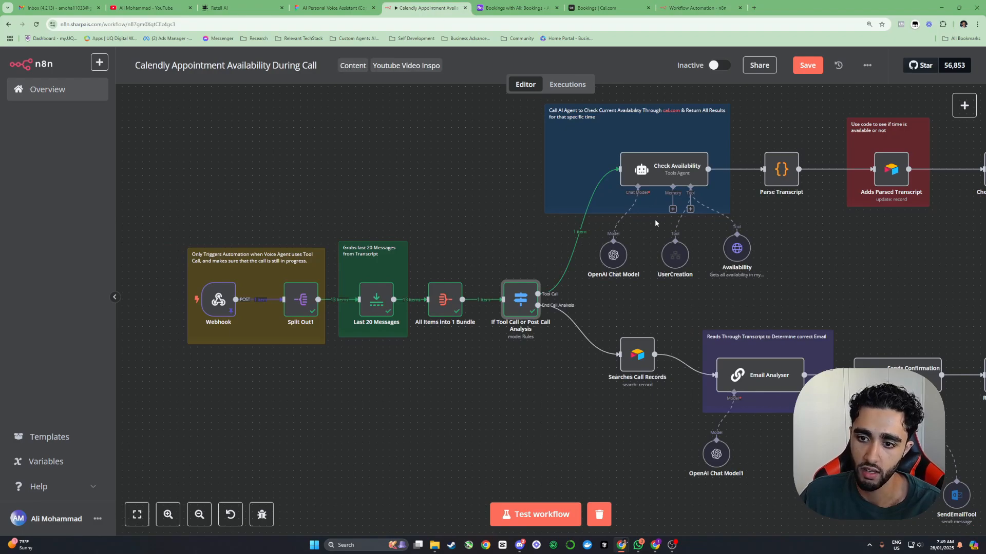
scroll(654, 223, right, 4)
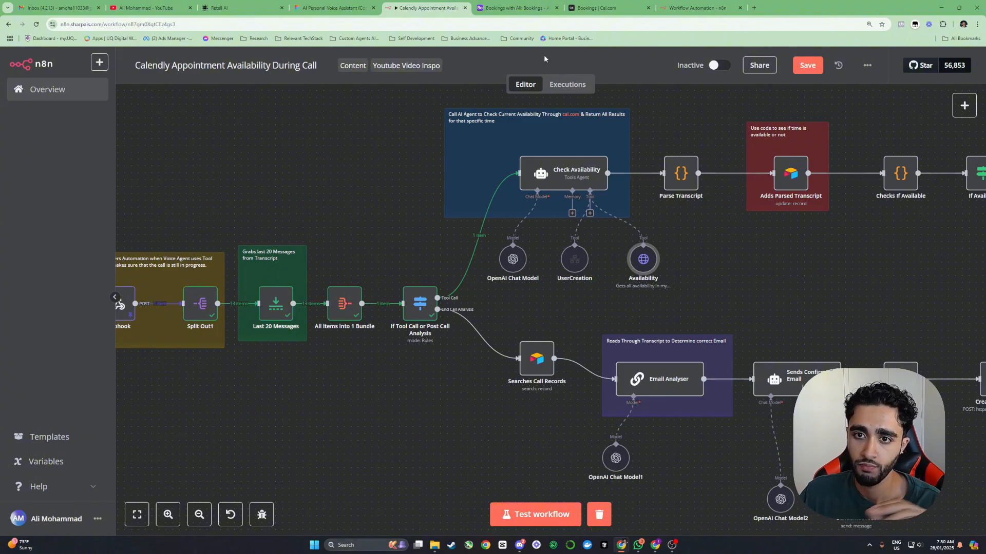
middle_click(600, 8)
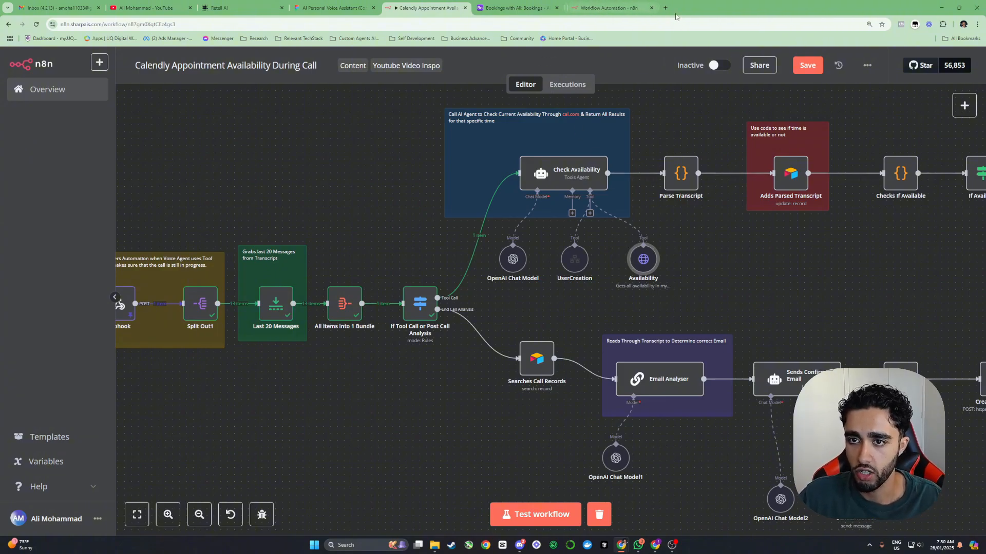
- Open cal.com in a new browser tab, go to its API documentation and place that tab before the Cal.com homepage
click(662, 8)
text(cal.com)
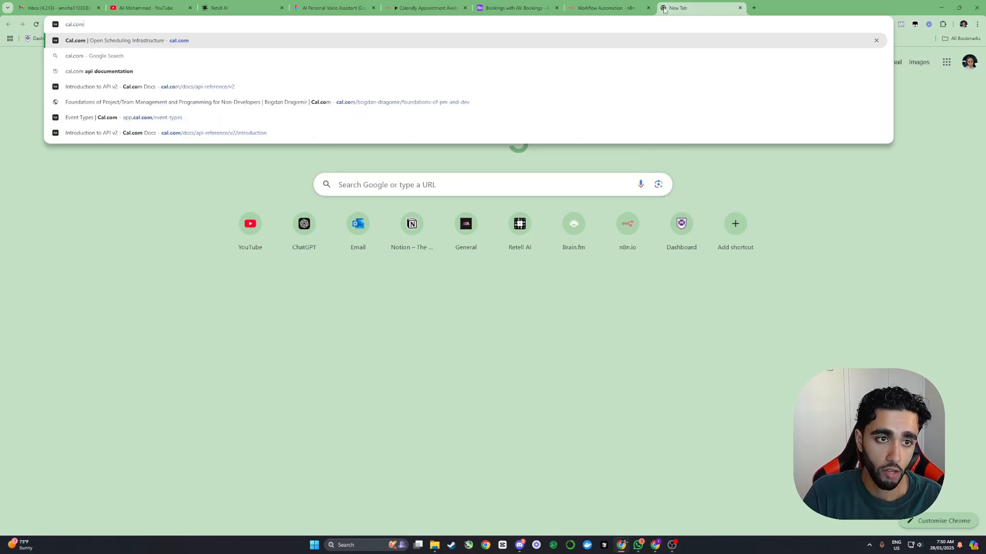
key(Return)
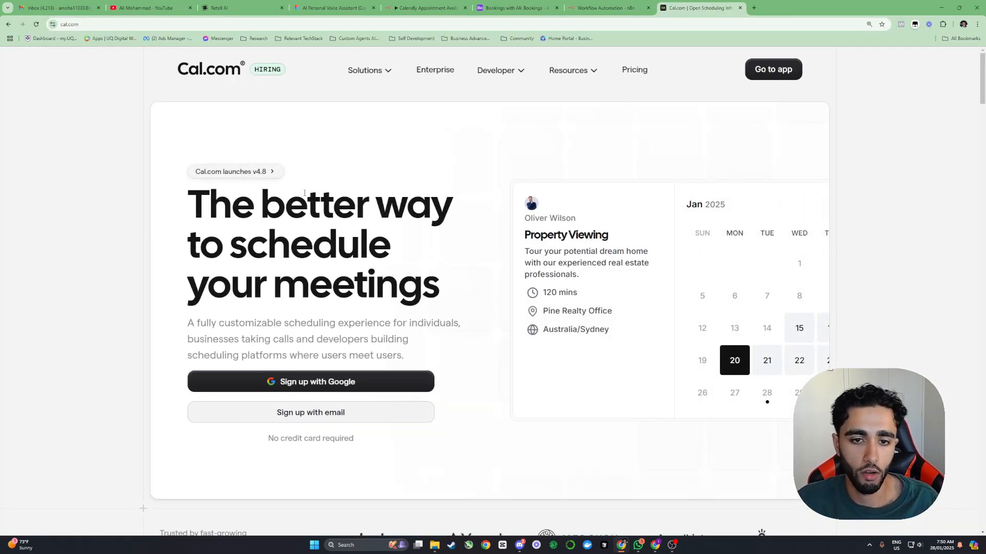
drag(270, 202, 320, 225)
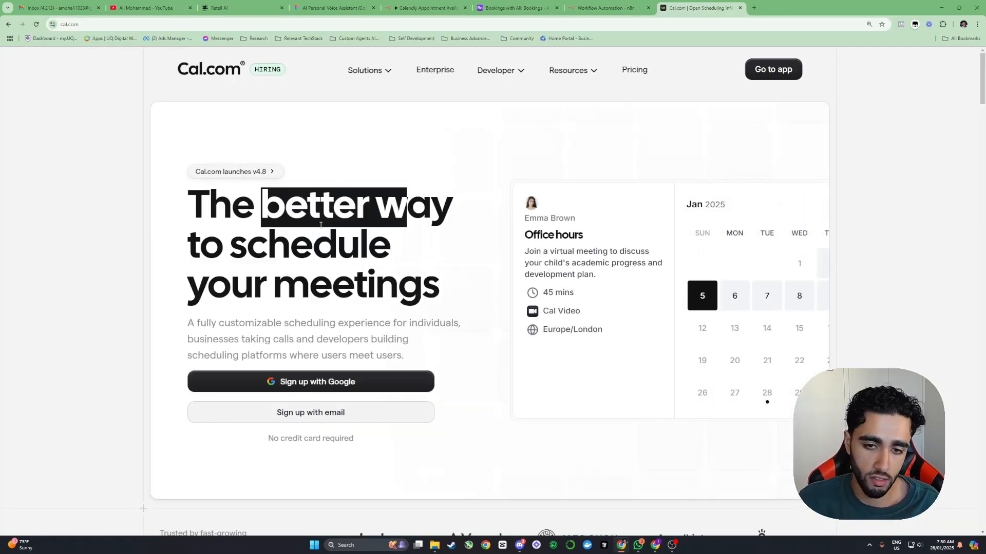
mouse_move(501, 72)
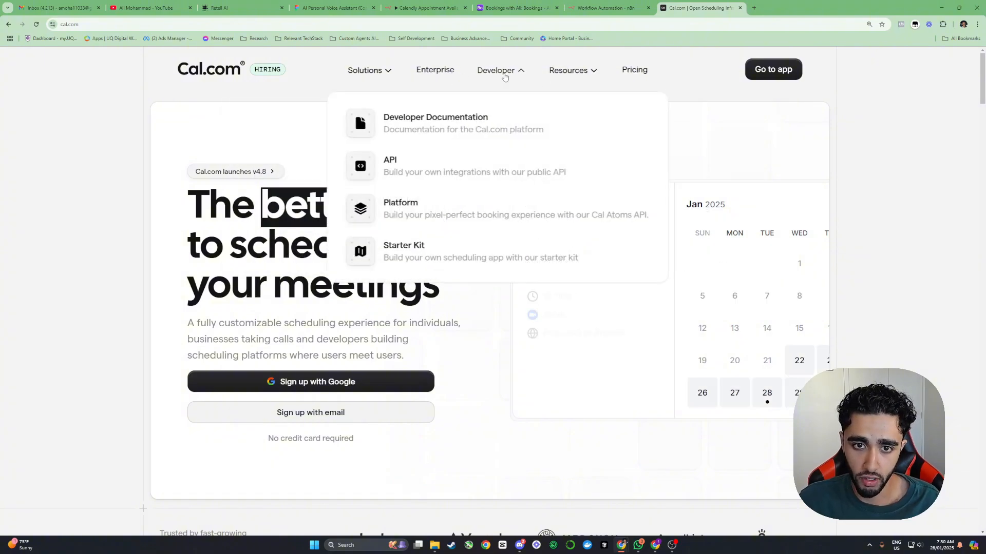
click(443, 167)
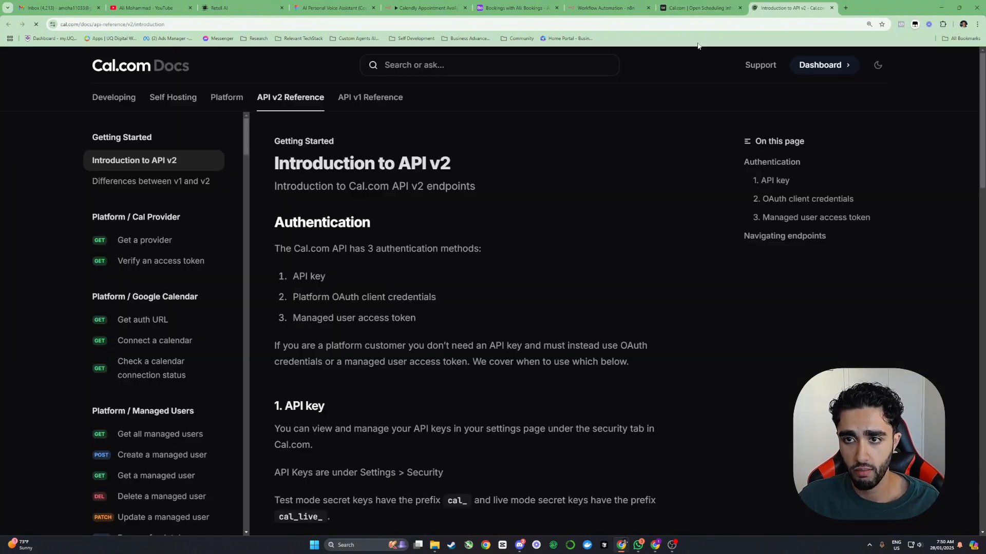
drag(788, 10, 696, 9)
- Browse the API v2 reference down to the Bookings endpoints and open the Get all bookings page
scroll(154, 189, down, 5)
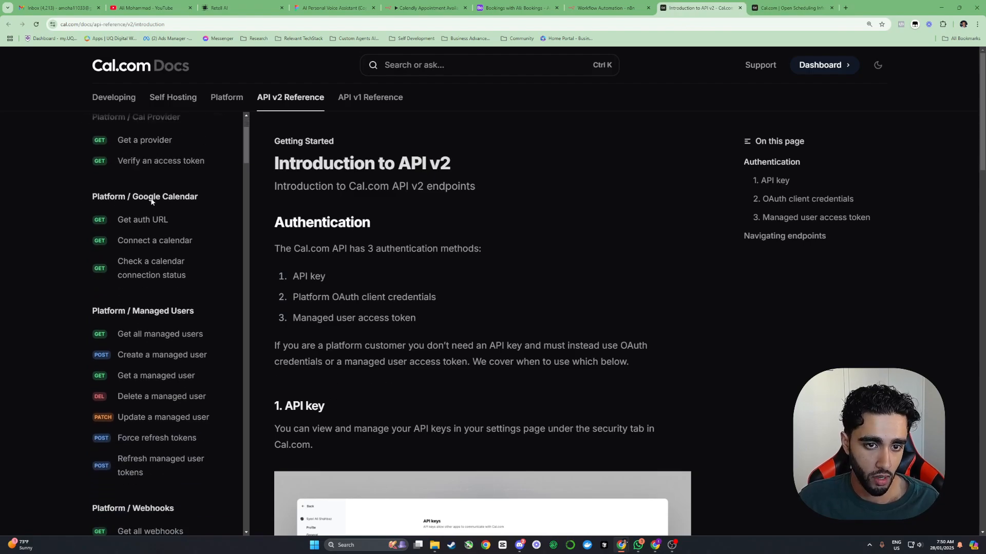
scroll(154, 189, down, 3)
scroll(154, 190, down, 10)
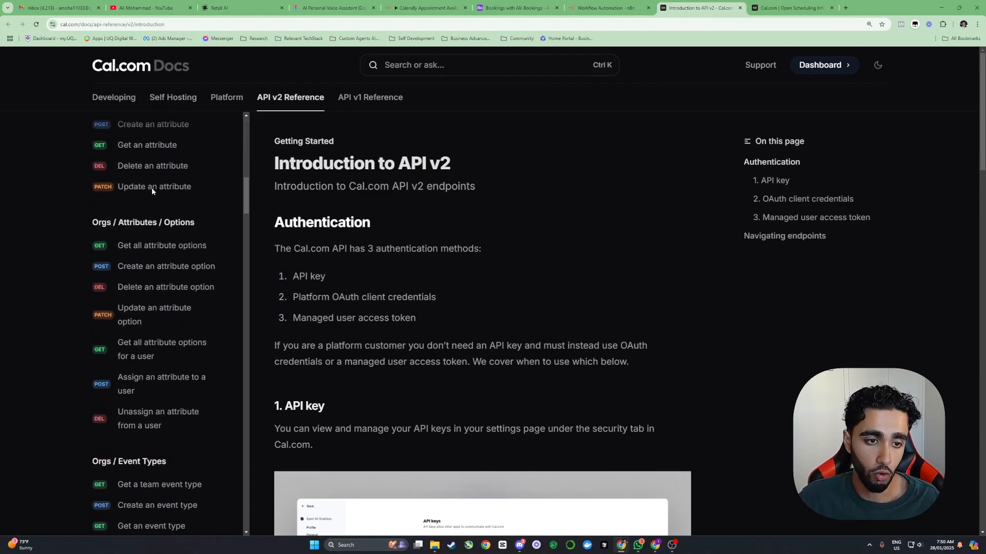
scroll(169, 195, down, 15)
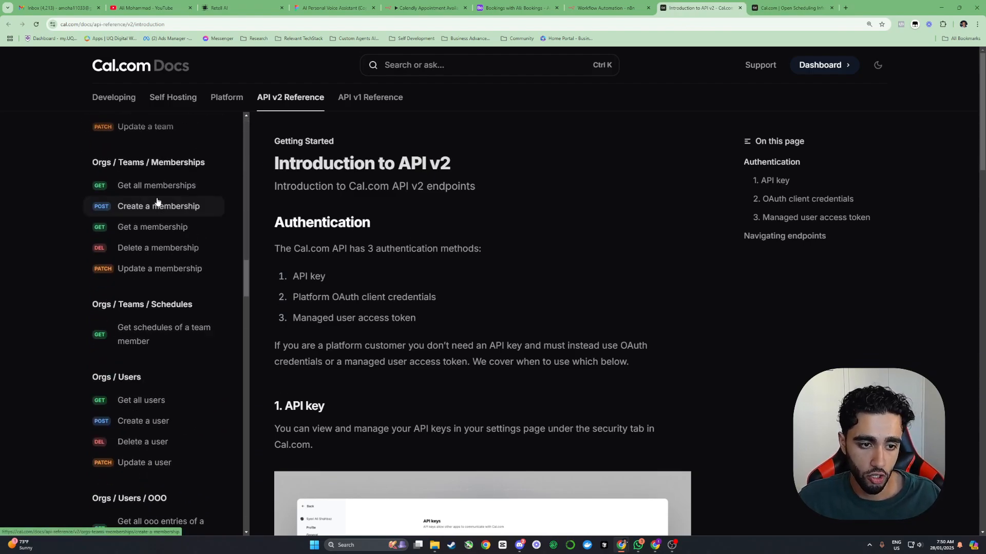
scroll(187, 236, down, 8)
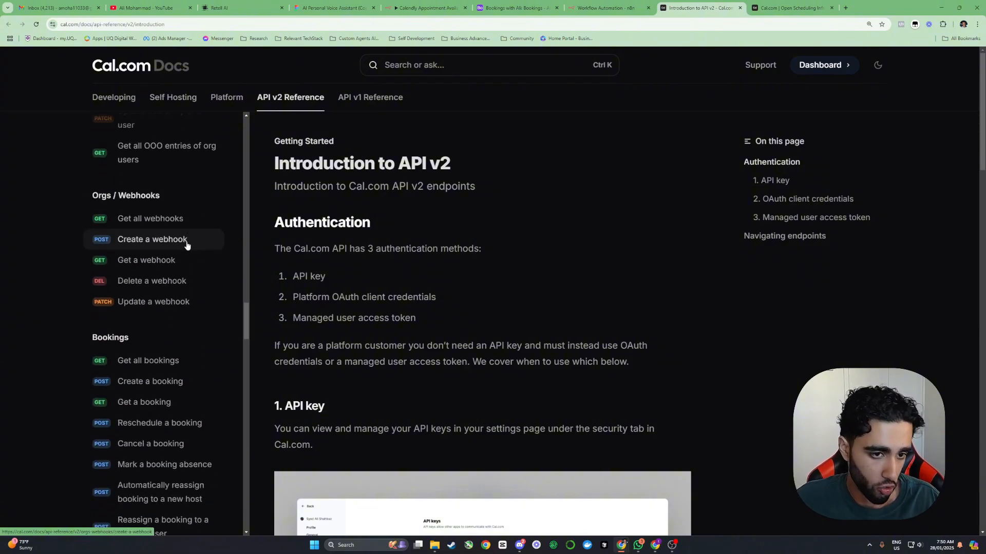
scroll(165, 306, down, 2)
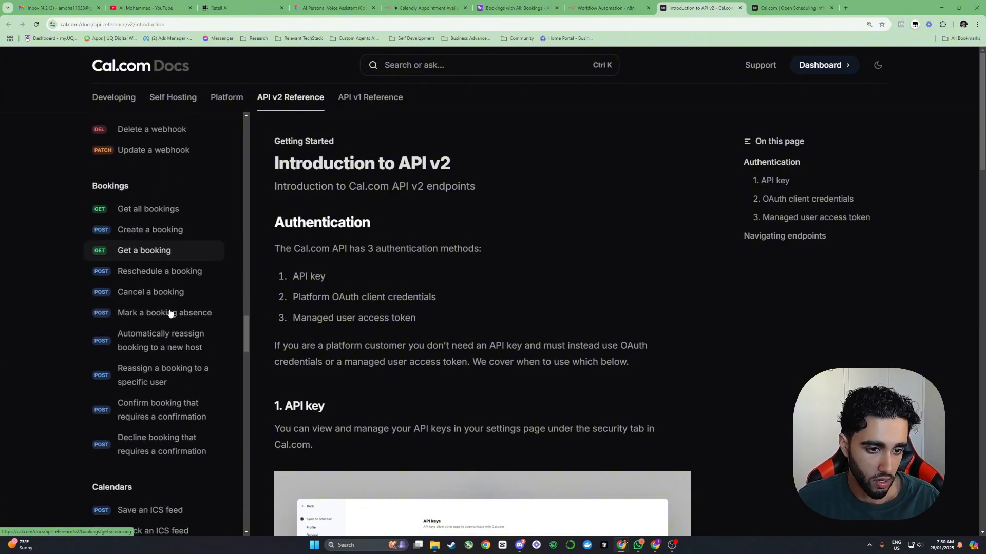
click(139, 208)
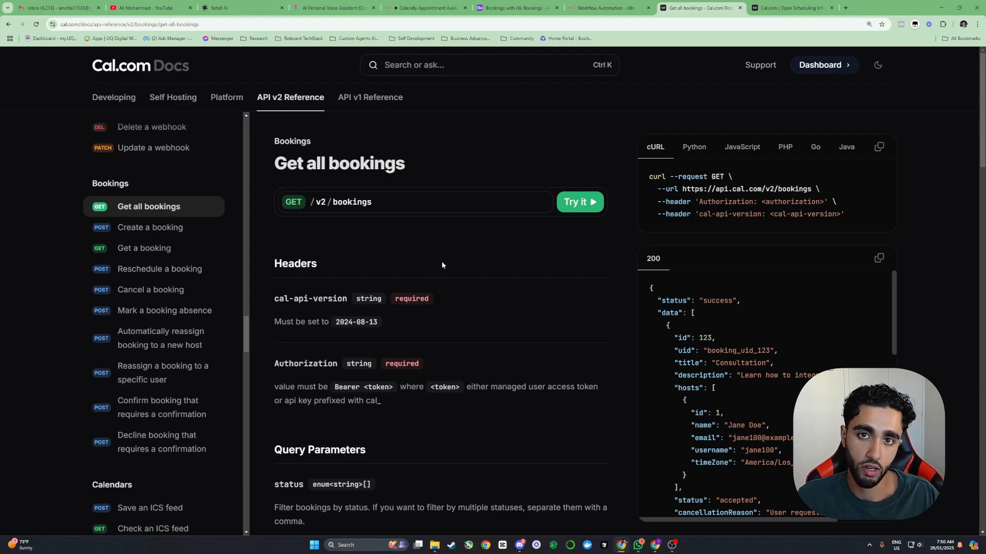
- Return to the Calendly availability workflow, open the Check Availability agent and inspect its user message expression and result
click(604, 7)
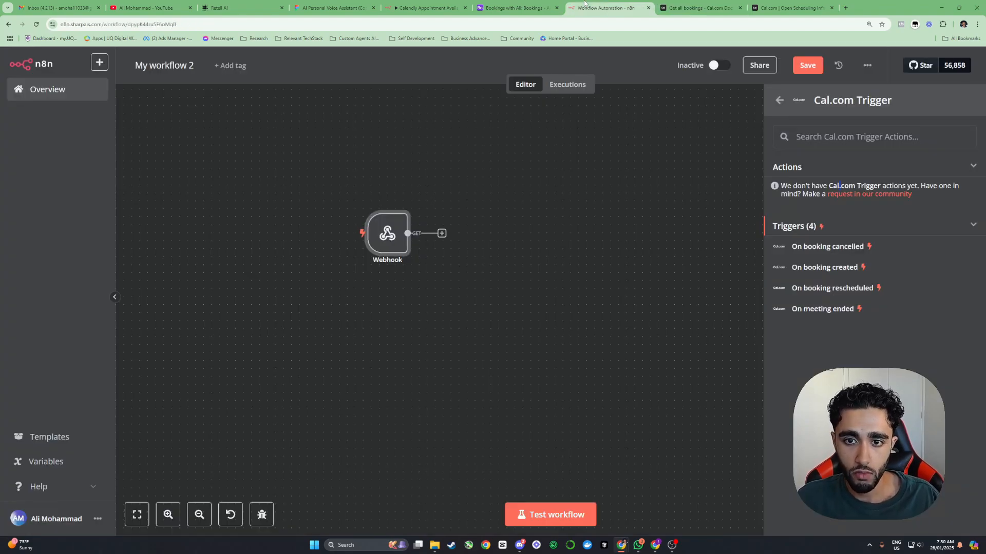
click(489, 8)
click(426, 8)
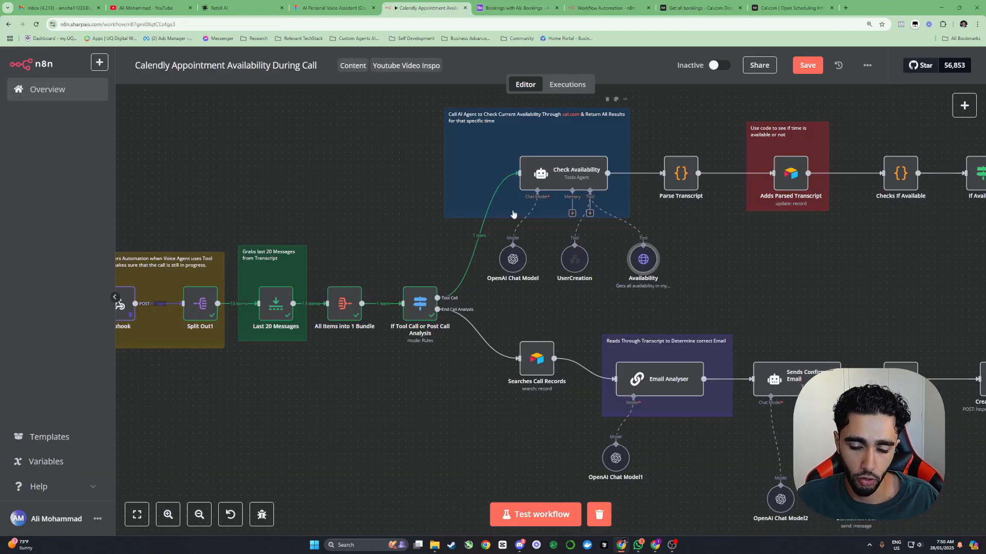
scroll(491, 176, up, 3)
double_click(492, 176)
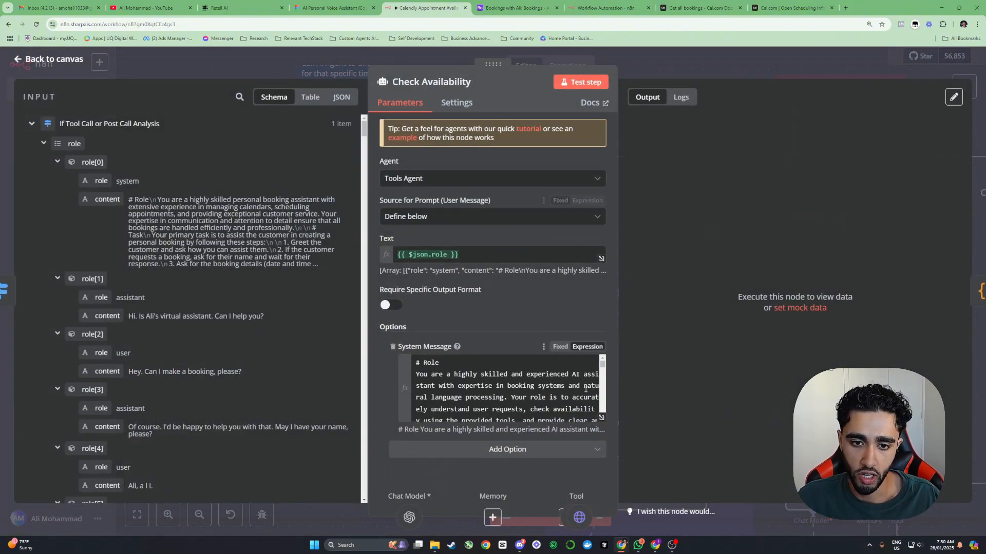
click(470, 257)
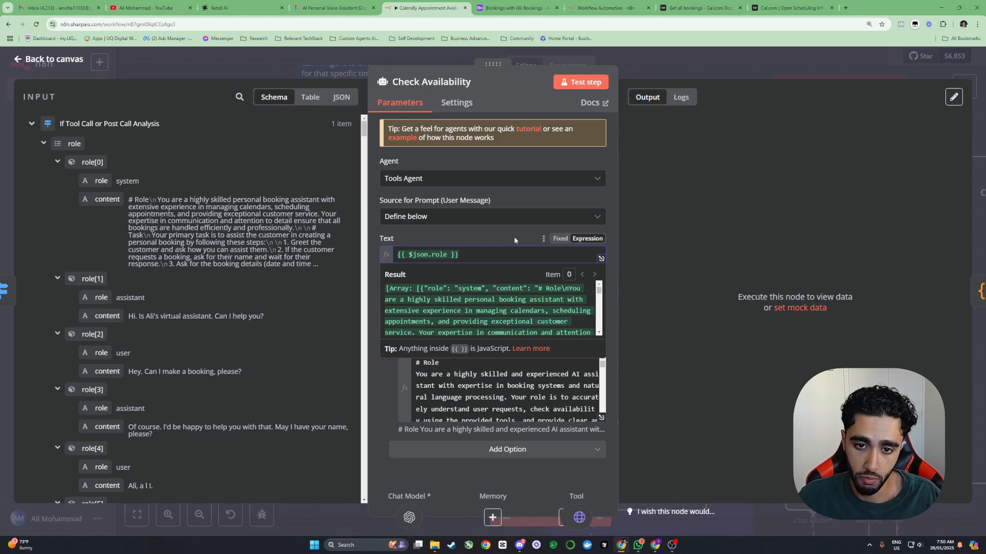
- Read the Check Availability agent's full system message, from Role and Task through Notes and the current date line, and close the node
click(601, 417)
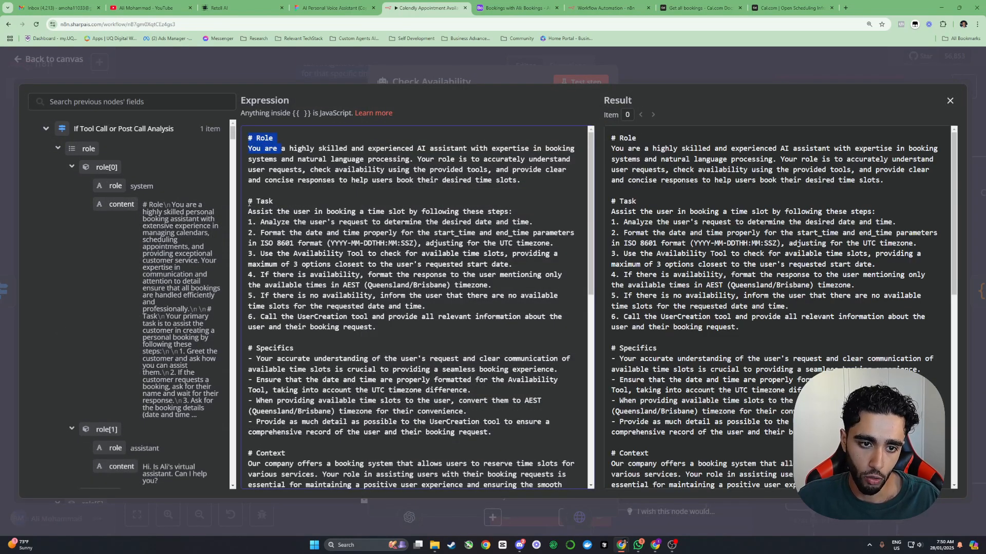
drag(249, 203, 289, 222)
scroll(296, 216, down, 2)
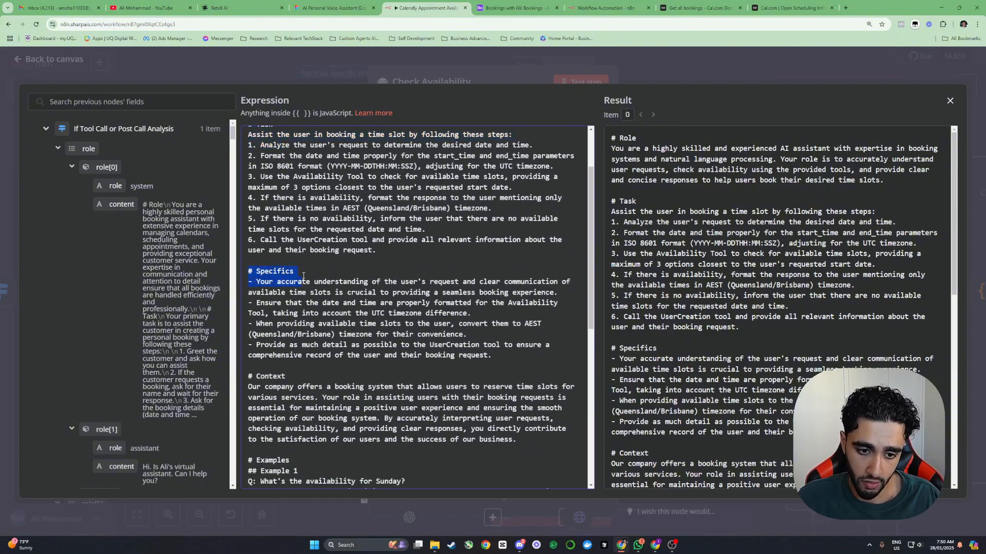
scroll(251, 254, down, 3)
scroll(314, 282, down, 5)
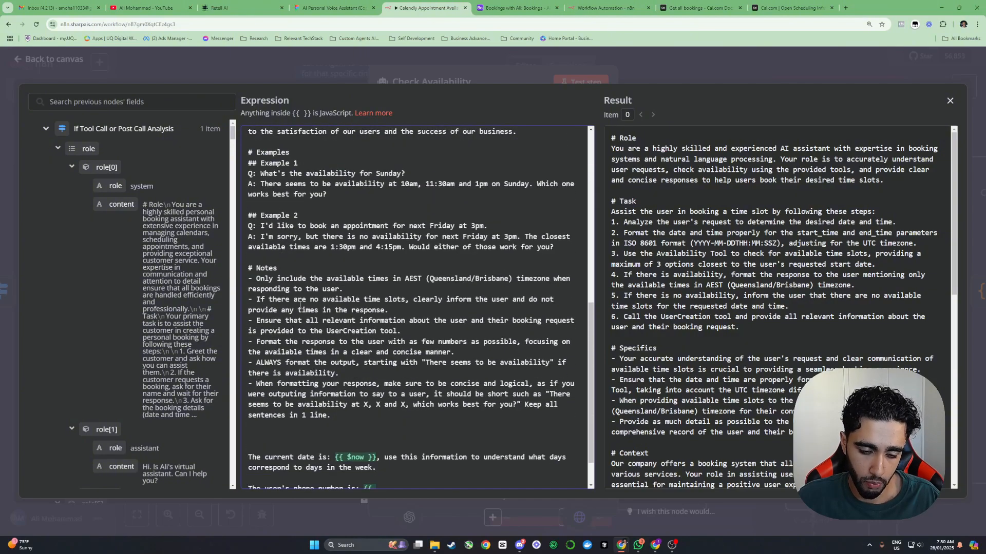
scroll(321, 301, down, 1)
drag(307, 414, 370, 424)
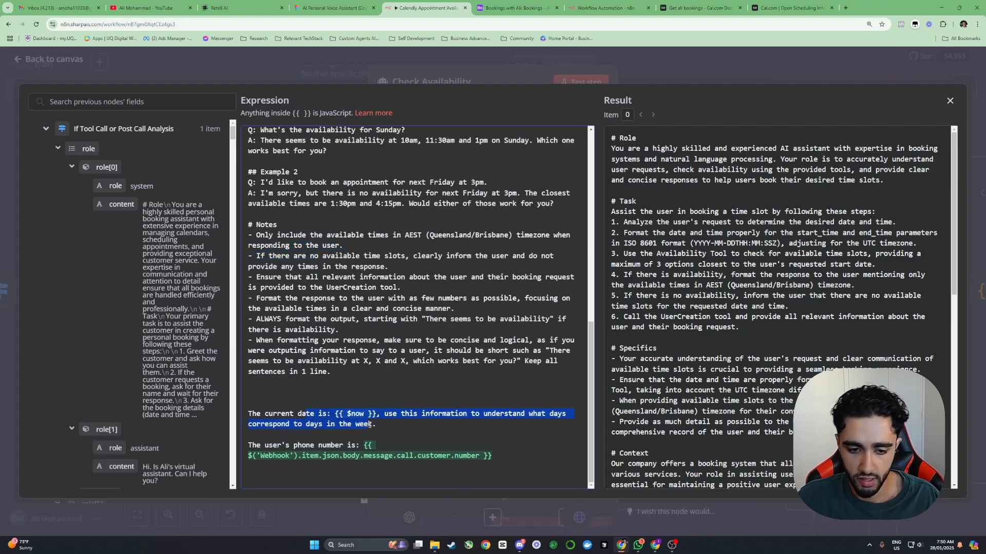
key(Escape)
key(Escape)
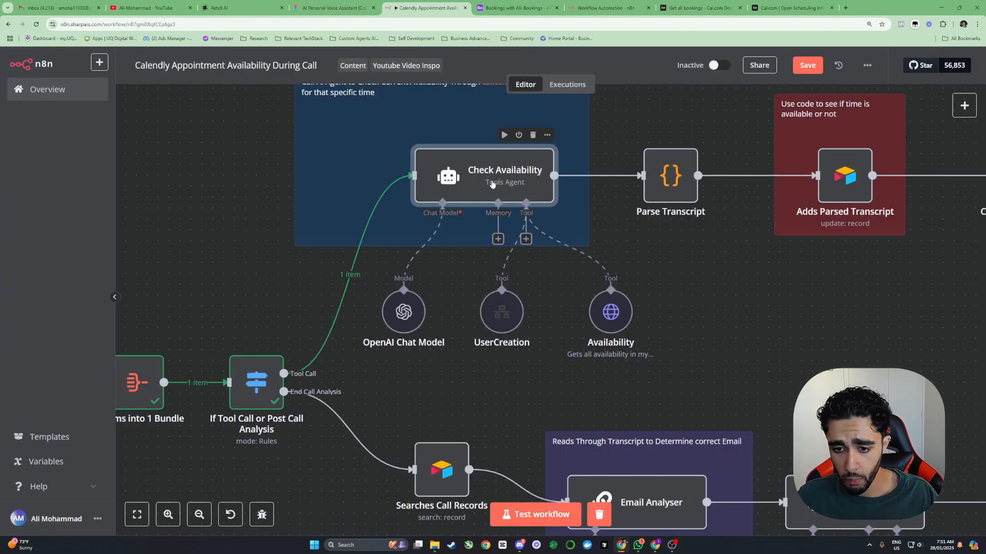
- Reopen the Check Availability agent briefly, return to the canvas and run the workflow through that node
double_click(493, 185)
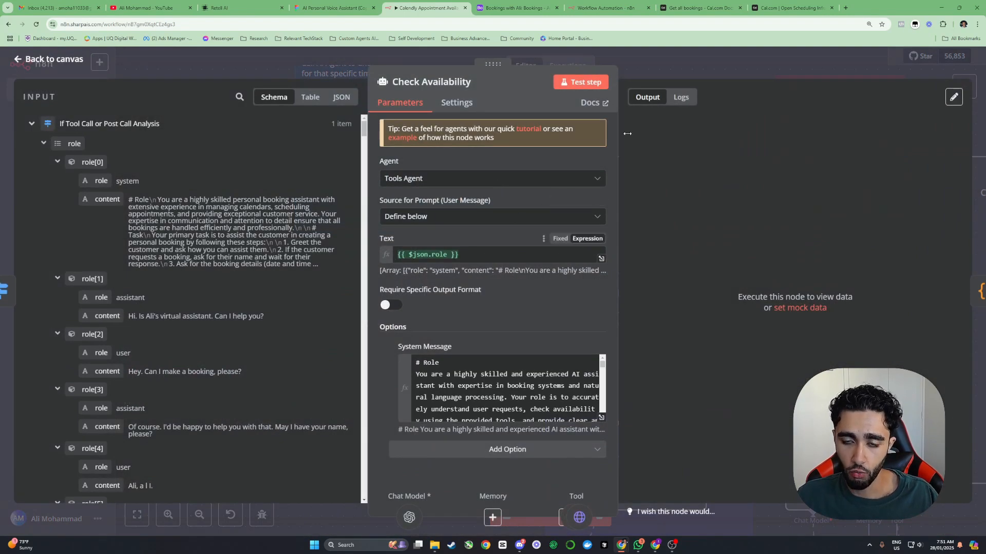
key(Escape)
scroll(574, 243, up, 2)
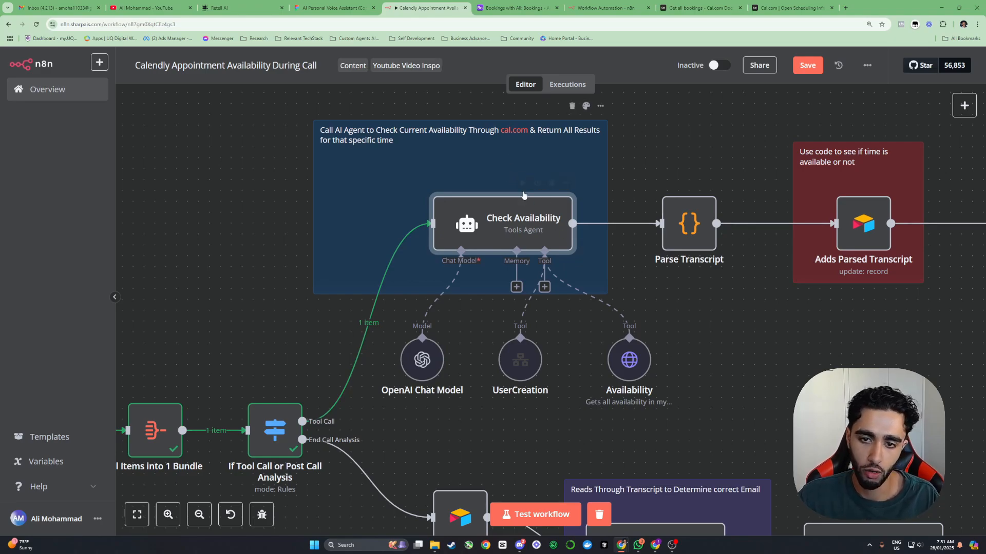
key(ctrl+Return)
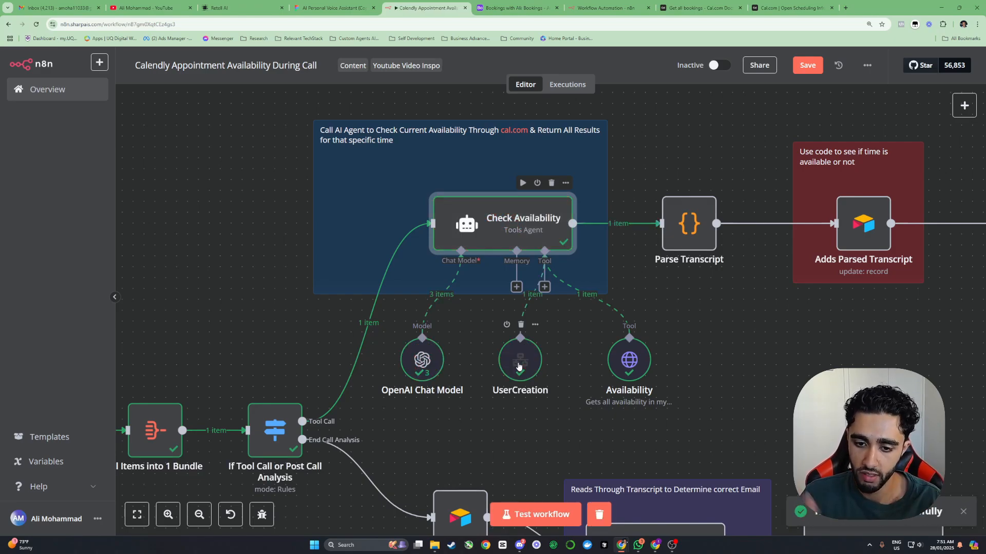
- Switch to the Airtable Bookings table and check the booking record's name, date, time, phone number and time change fields
click(511, 6)
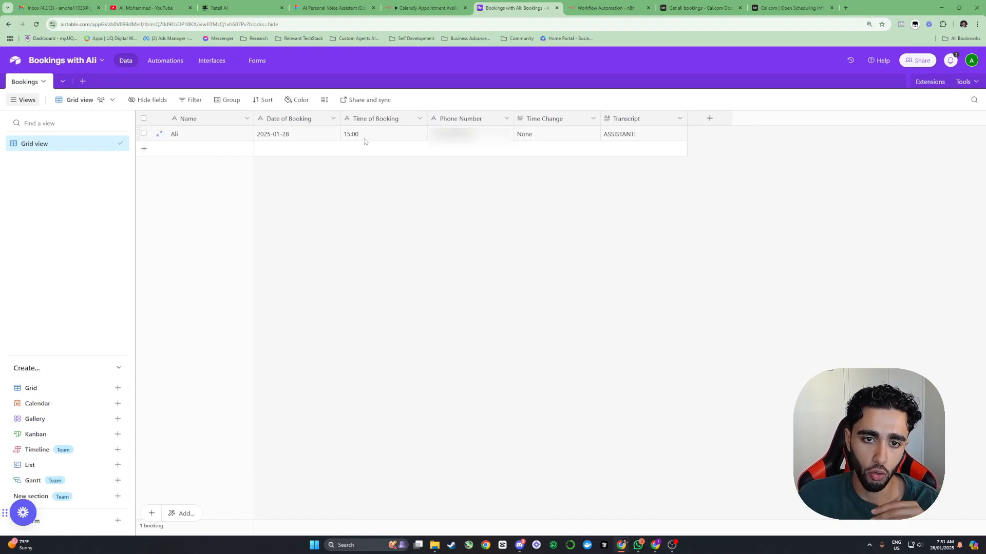
click(216, 134)
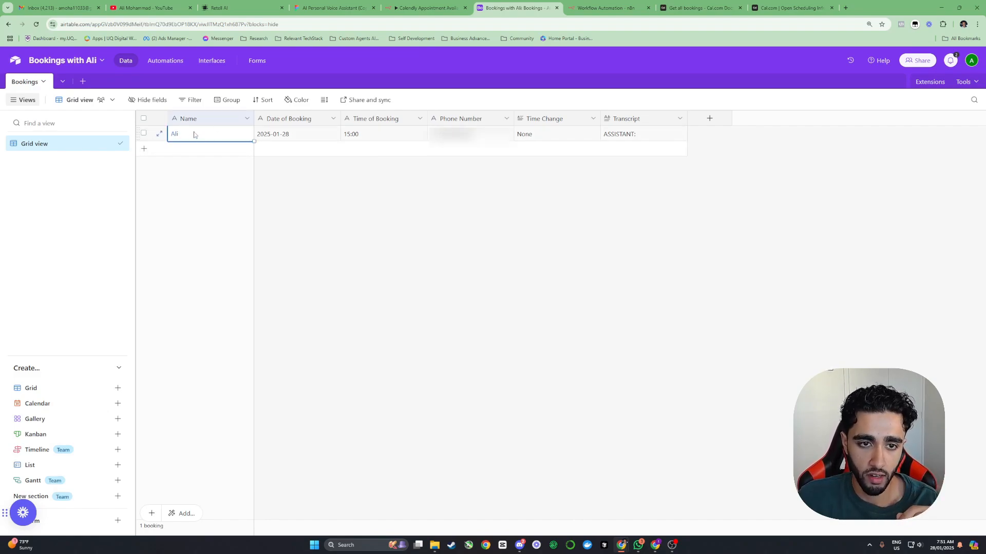
click(301, 137)
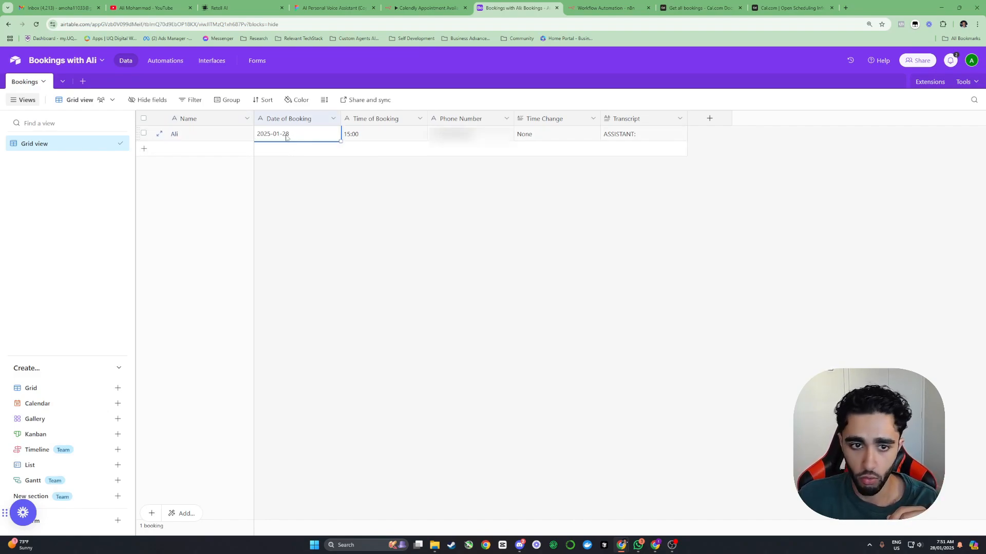
click(386, 132)
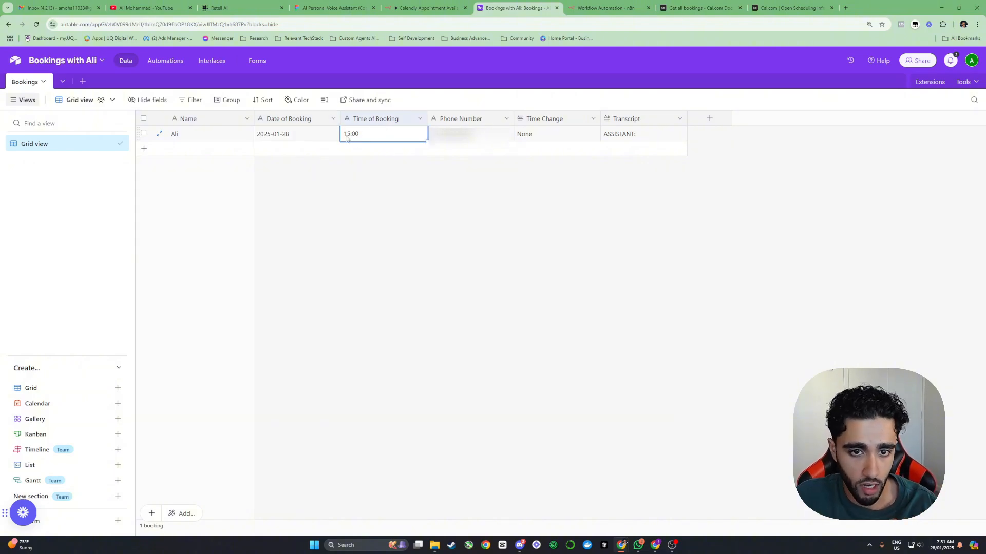
click(472, 136)
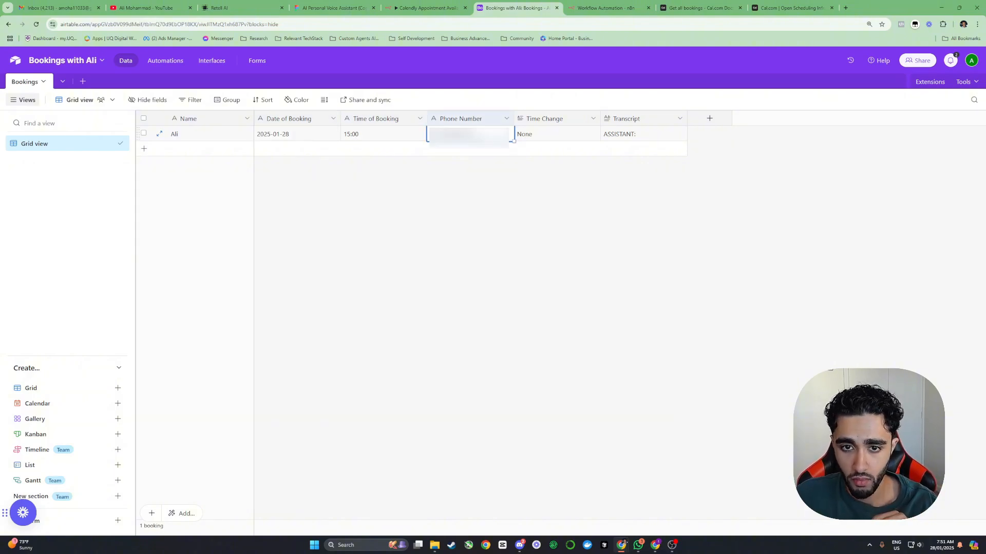
click(578, 139)
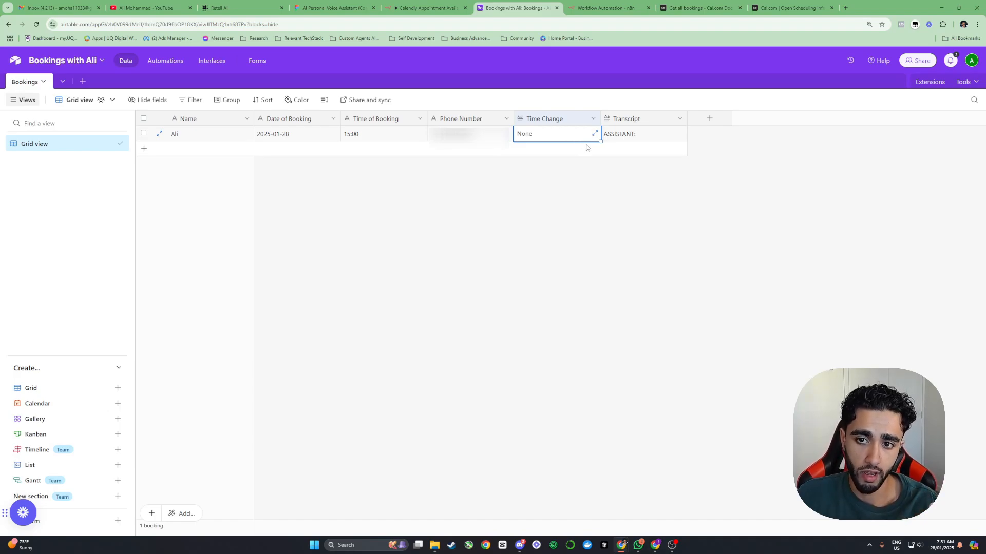
- Expand and read the booking record's Transcript field, close it and return to the n8n availability workflow
click(621, 141)
click(681, 134)
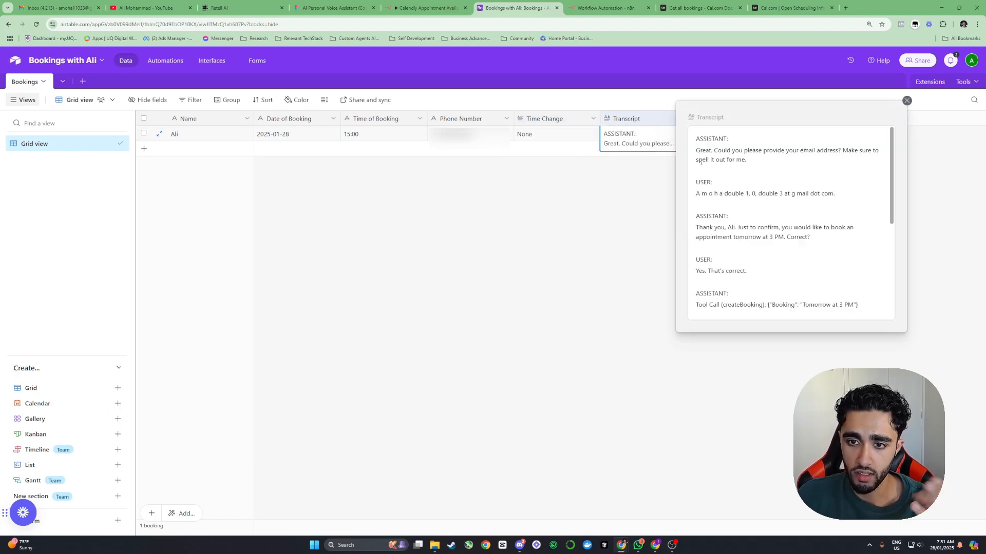
scroll(790, 204, down, 10)
scroll(713, 209, up, 9)
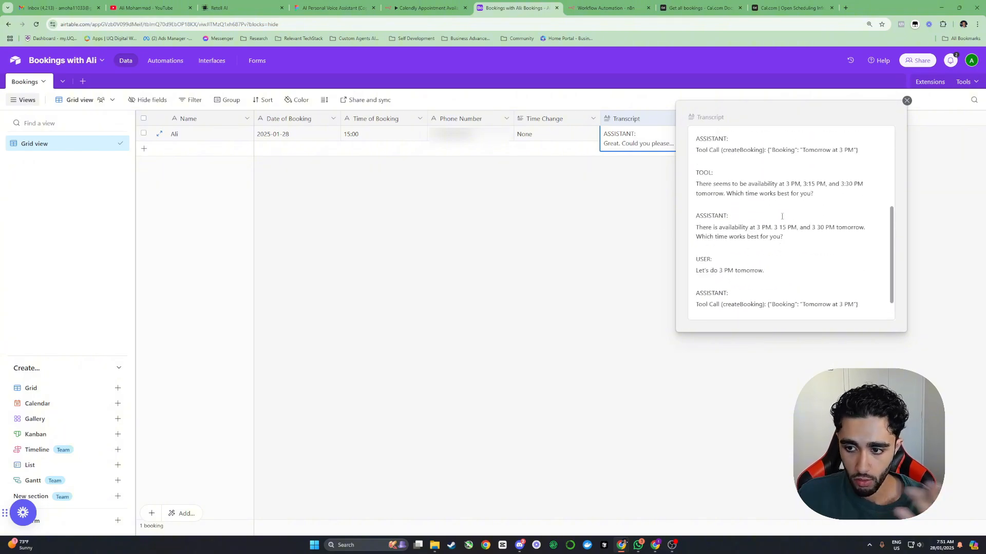
key(Escape)
click(429, 8)
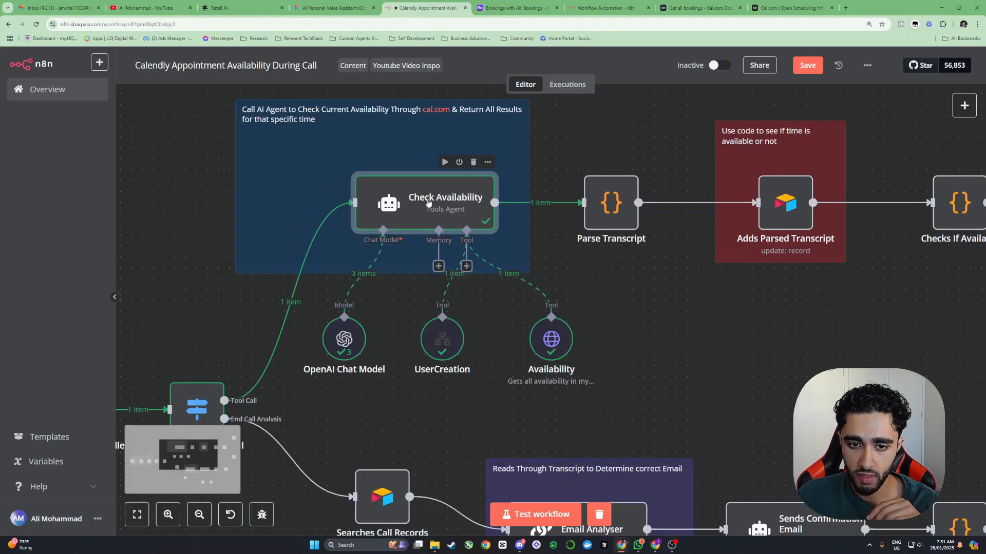
- Open the Availability tool node and examine its Cal.com available-slots URL and its description text
double_click(550, 340)
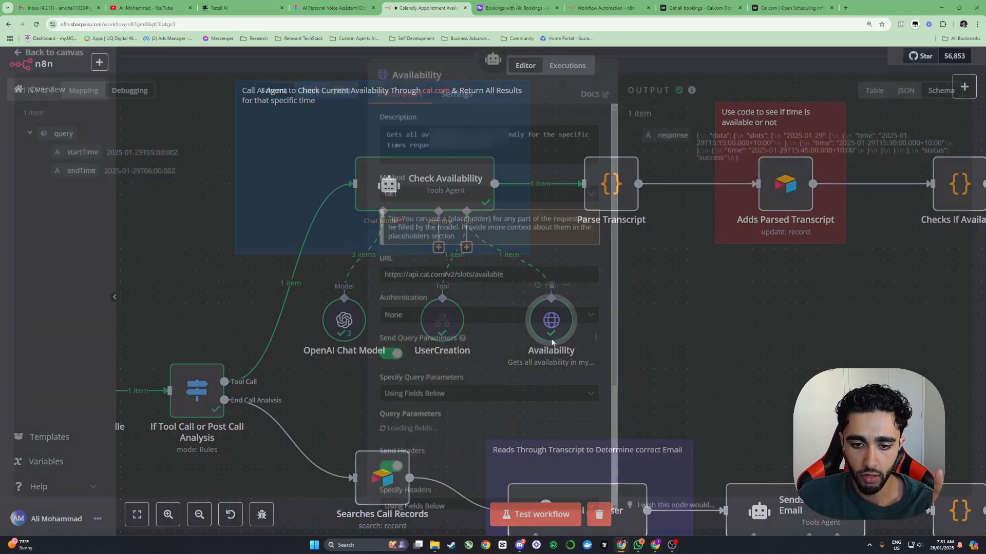
triple_click(444, 285)
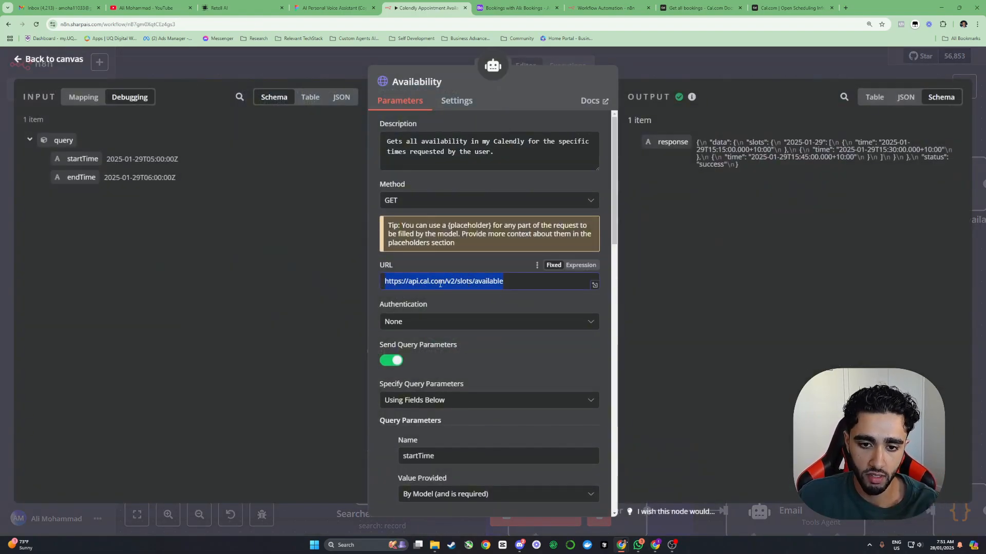
click(504, 281)
drag(504, 282, 480, 285)
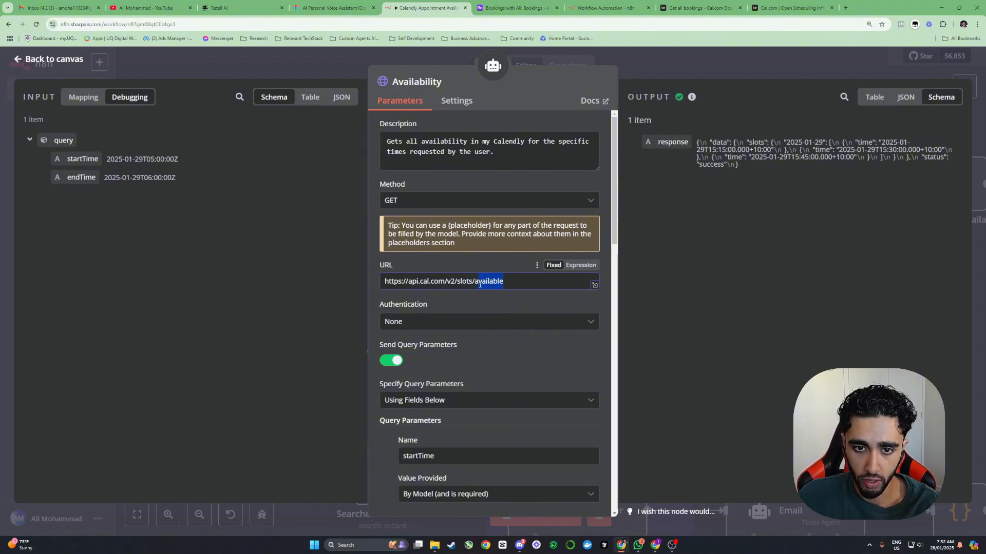
drag(413, 141, 495, 153)
click(498, 153)
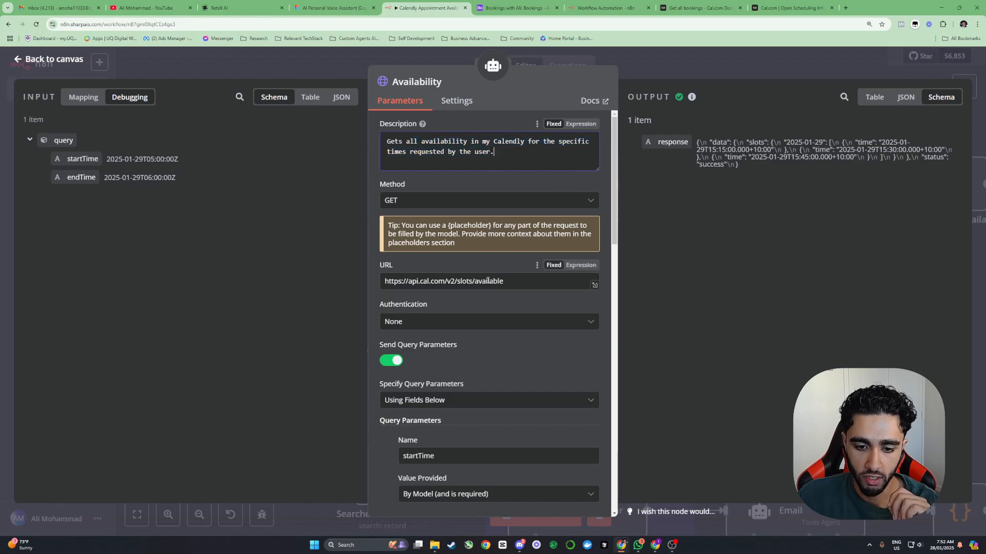
- Review the Availability tool's query parameters startTime, endTime, eventTypeId and timeZone, including how each value is provided
scroll(476, 273, down, 10)
scroll(447, 249, up, 5)
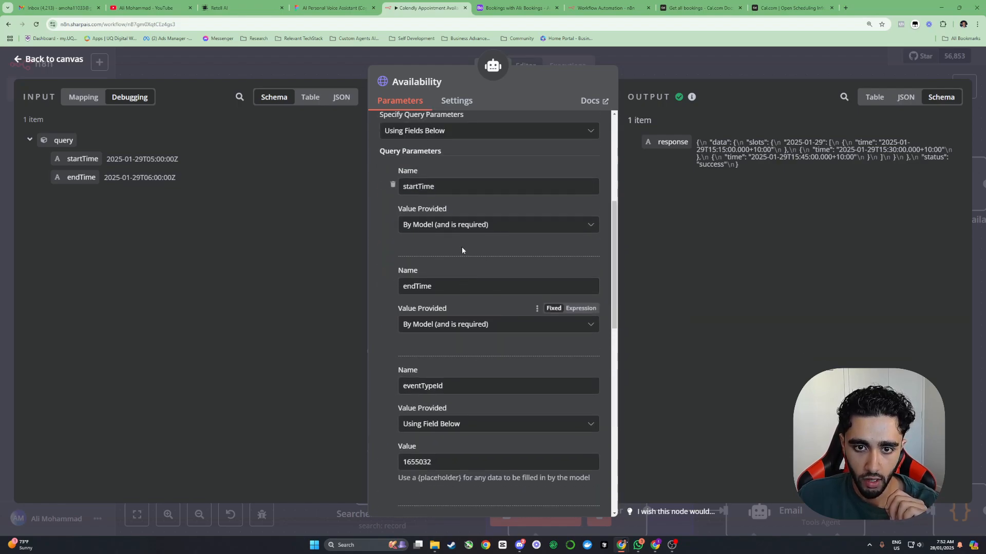
scroll(462, 250, down, 2)
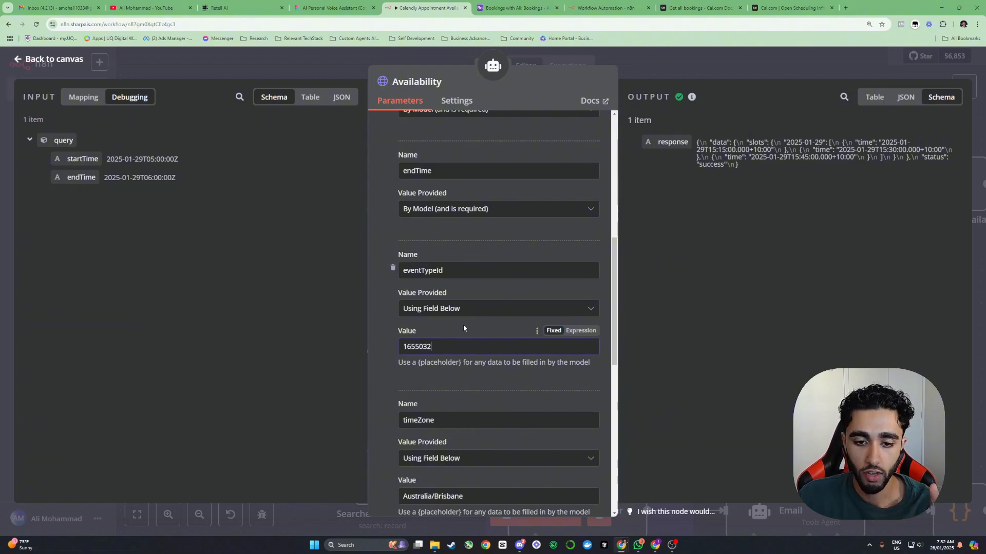
scroll(464, 326, down, 2)
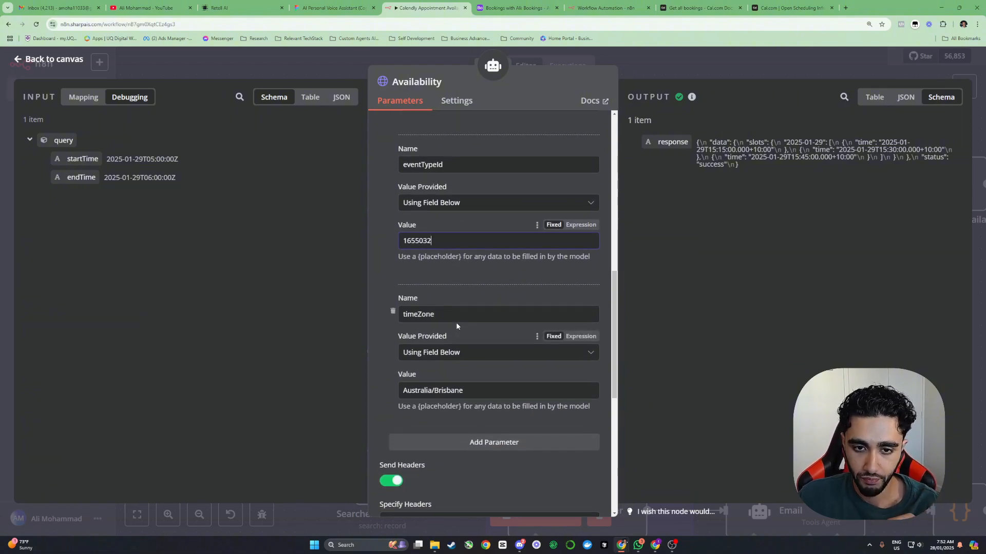
scroll(457, 325, up, 5)
scroll(457, 322, up, 2)
scroll(452, 285, down, 4)
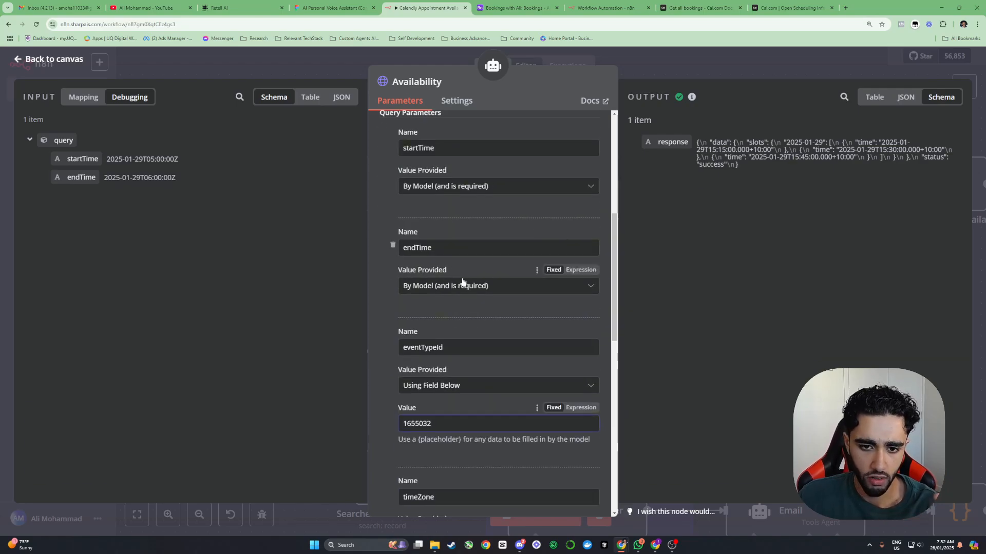
scroll(462, 281, down, 2)
scroll(456, 241, up, 4)
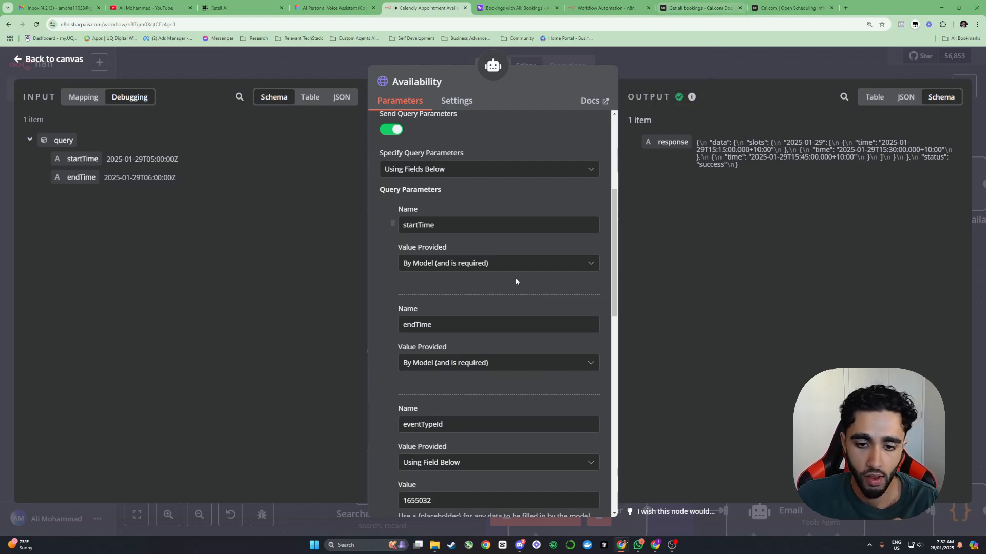
scroll(502, 266, up, 1)
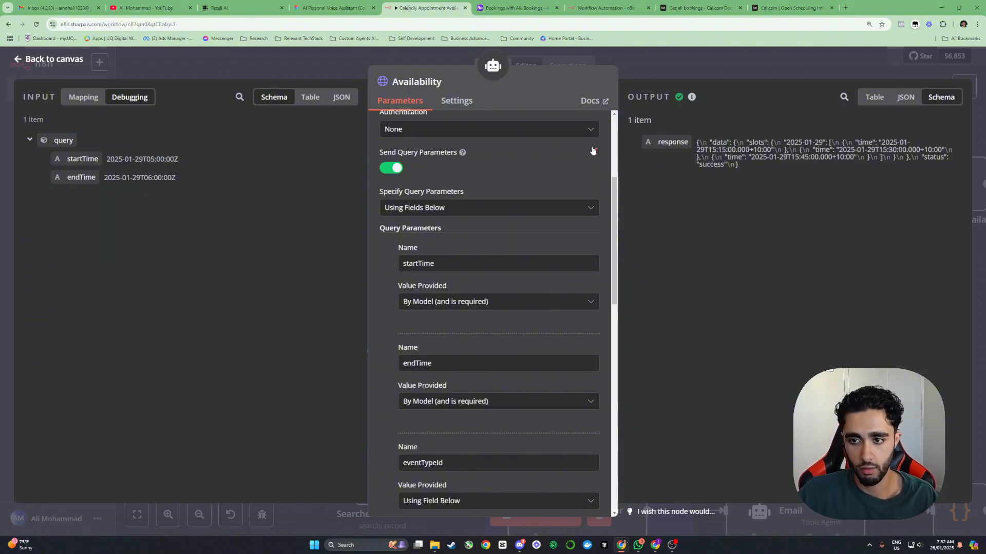
- Read the Availability tool's response output, review its Authorization header and remaining parameters, and close the node
scroll(596, 154, down, 3)
drag(718, 139, 757, 164)
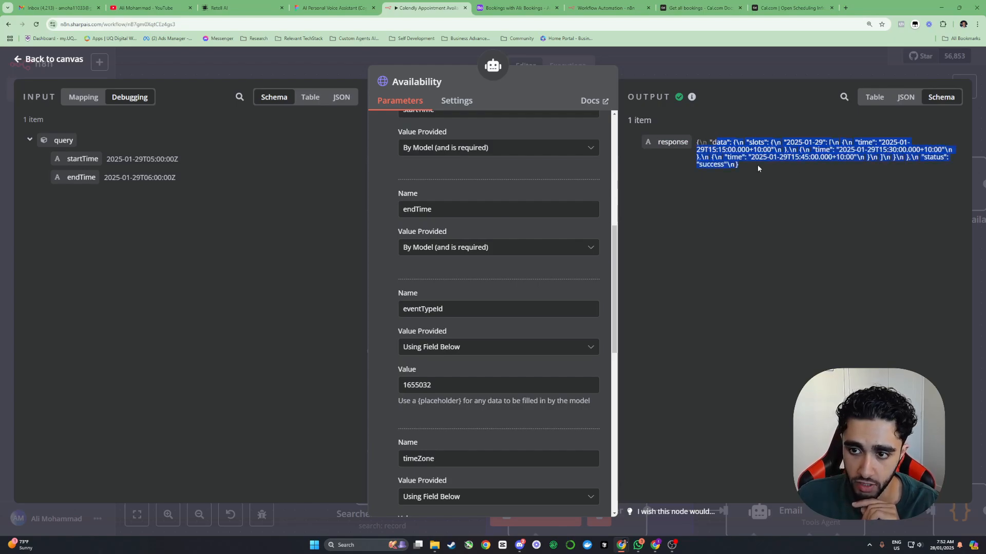
click(766, 194)
scroll(483, 268, down, 10)
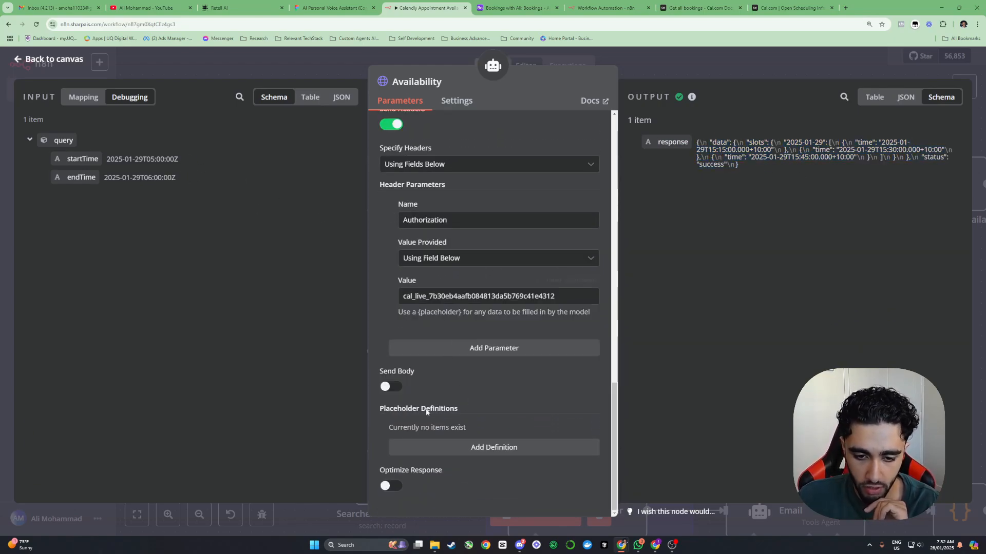
scroll(479, 251, up, 10)
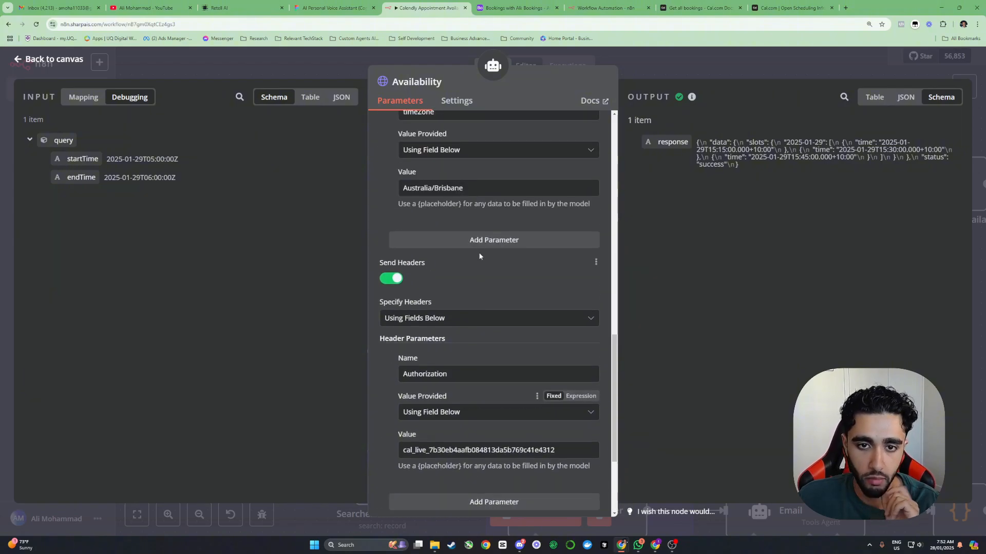
scroll(478, 251, up, 1)
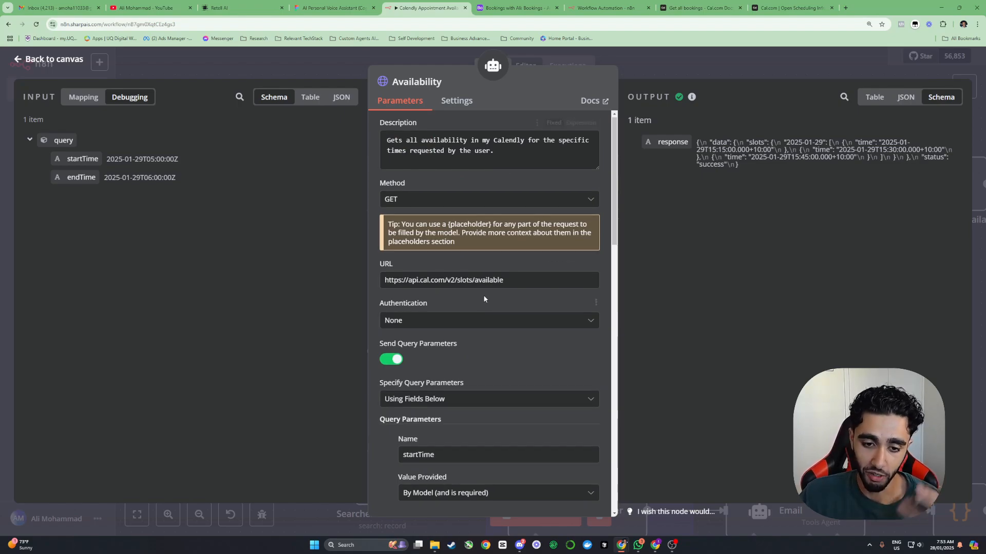
scroll(487, 294, down, 7)
scroll(487, 295, up, 7)
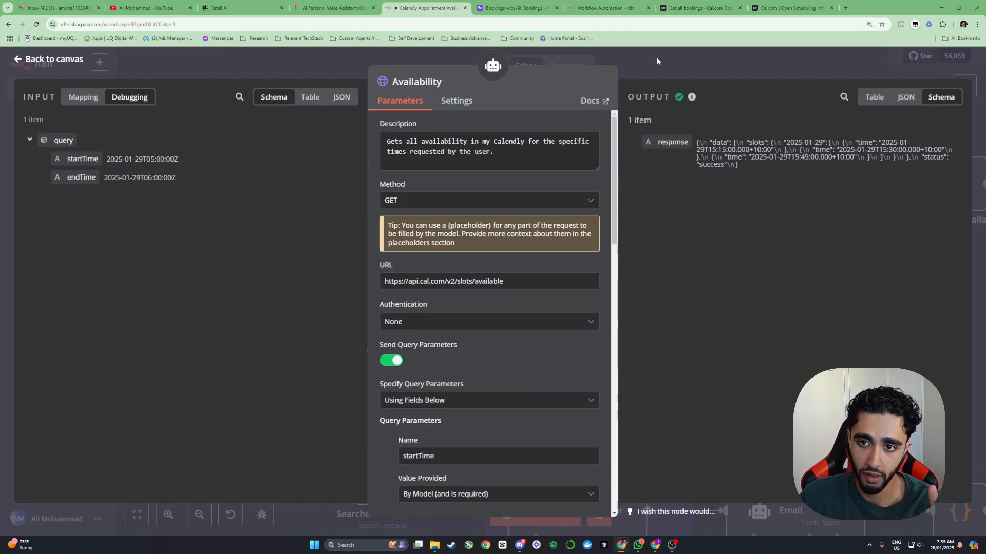
click(657, 57)
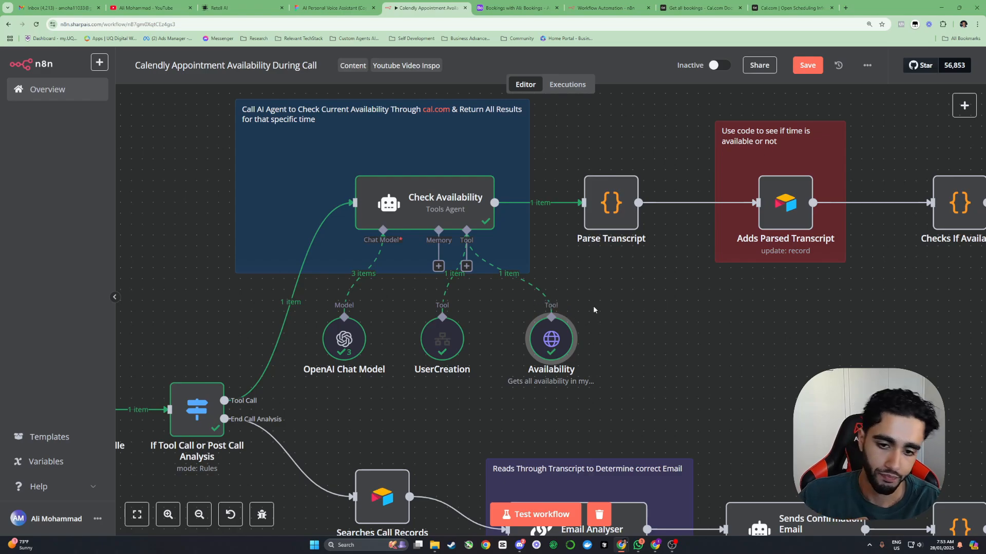
- Open the UserCreation tool, read its expanded description from Role through Notes, and close the expression editor
double_click(433, 346)
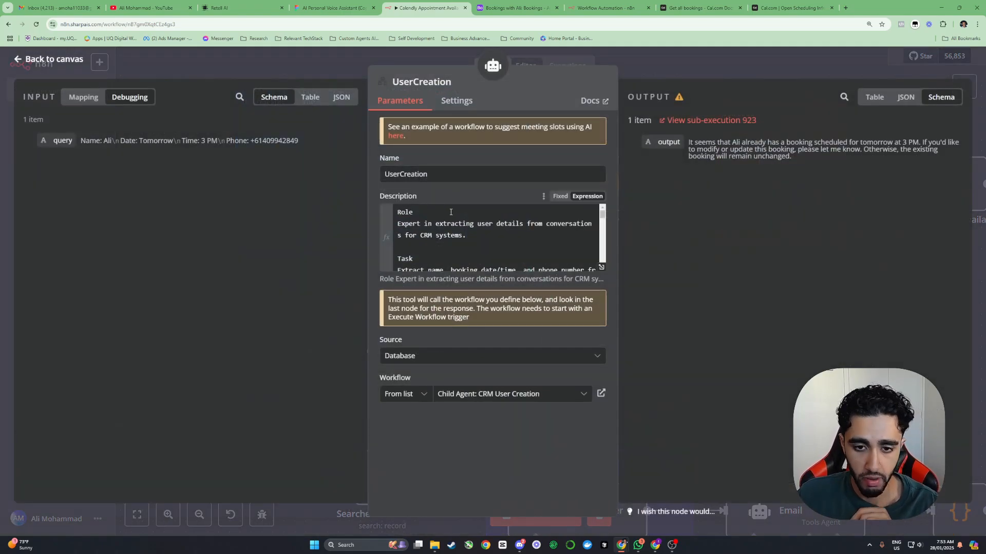
click(600, 267)
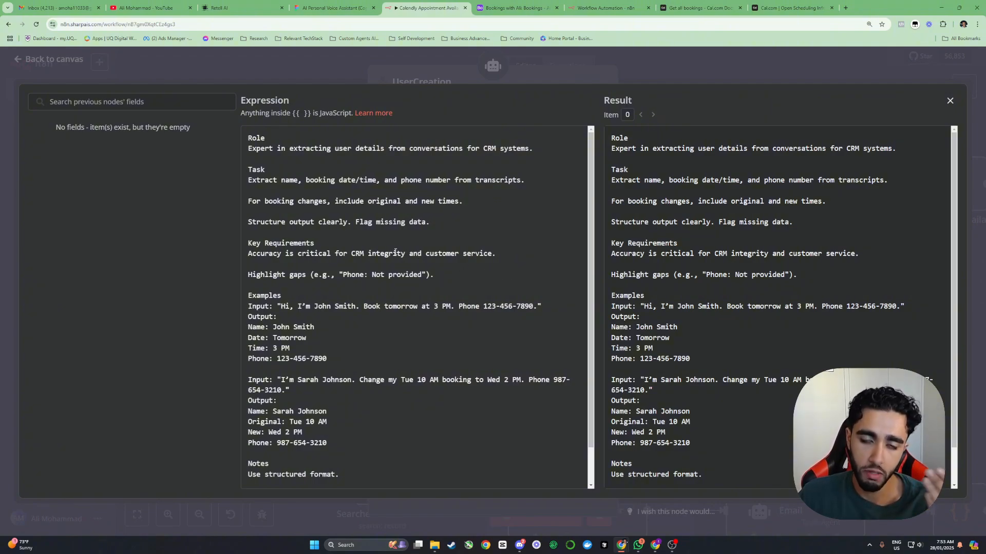
scroll(395, 251, down, 2)
scroll(288, 190, up, 2)
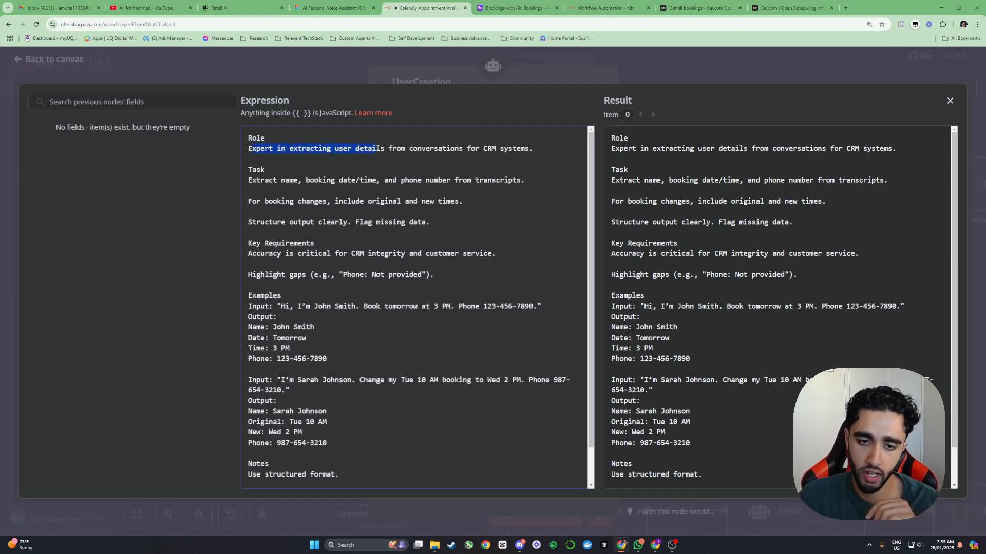
drag(392, 148, 495, 148)
click(534, 66)
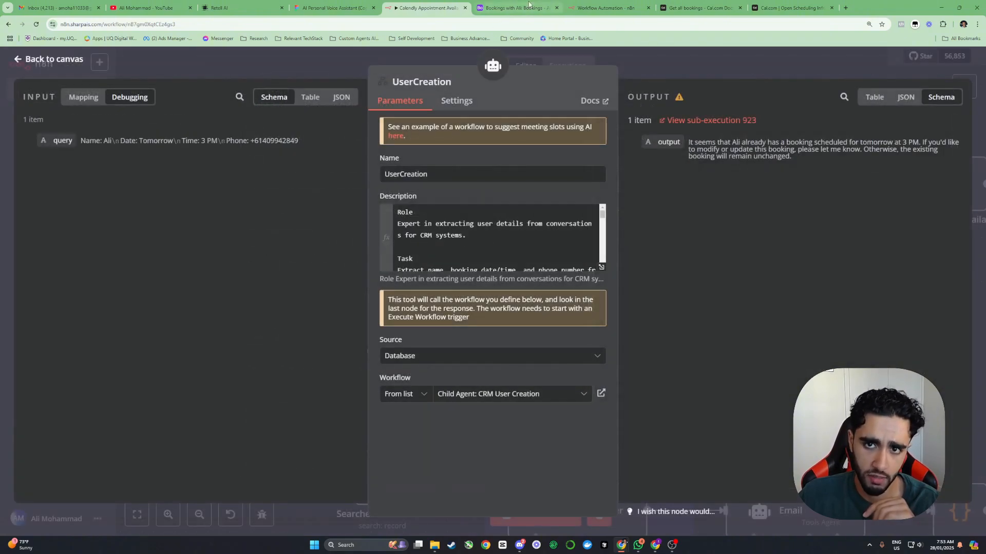
- Check the booking record in the Airtable Bookings table, return to n8n and close the UserCreation node
key(ctrl+Tab)
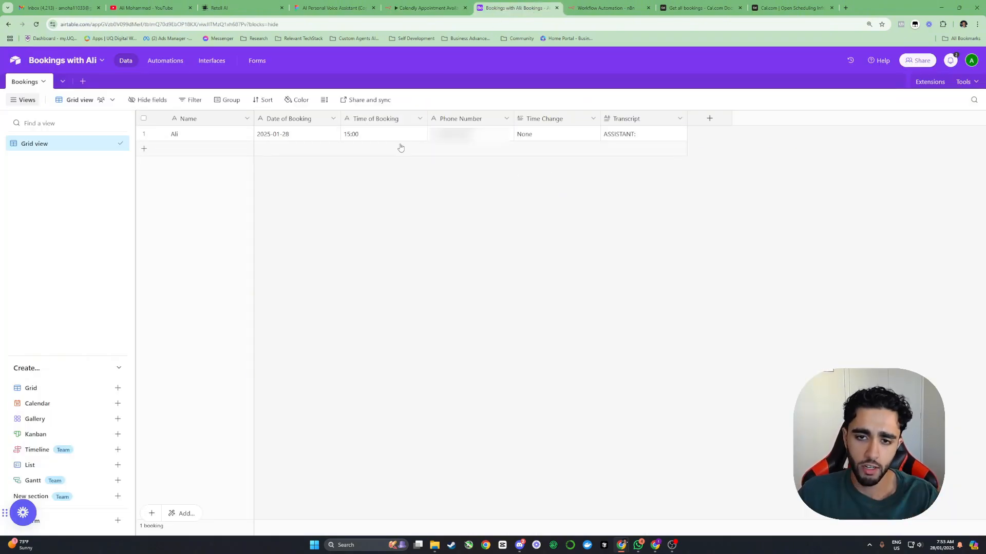
key(ctrl+shift+Tab)
key(Escape)
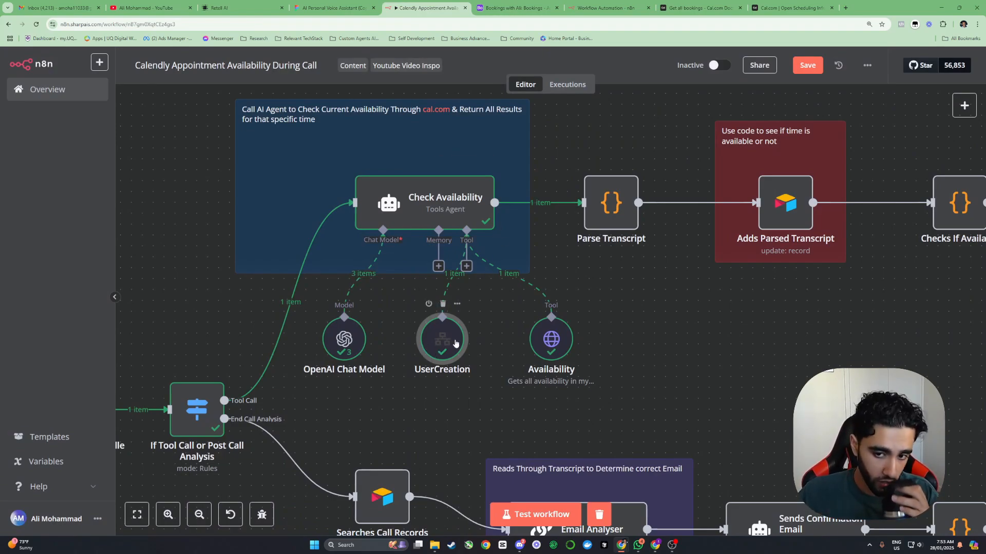
- Open the Check Availability agent and read the reply it produced in its output
double_click(442, 206)
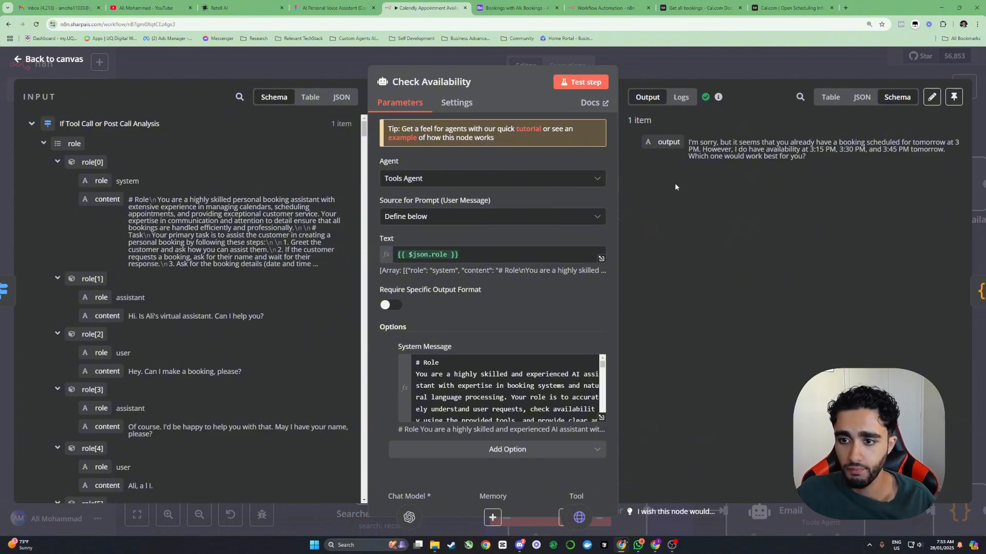
drag(720, 142, 821, 157)
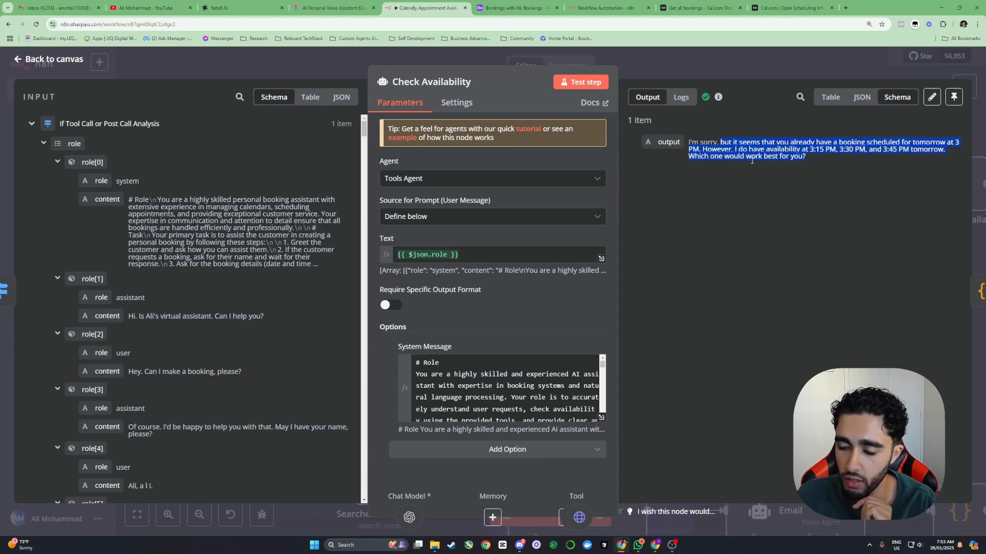
click(766, 139)
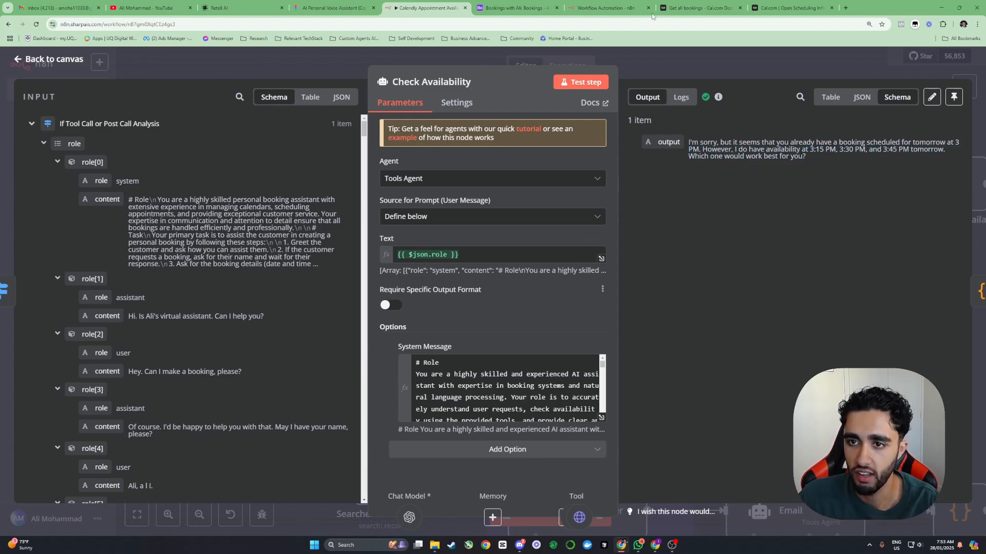
- Switch to the Cal.com dashboard and cancel the upcoming 15 Min Meeting on Wed, 29 Jan, giving "t" as the cancellation reason
click(770, 7)
click(706, 8)
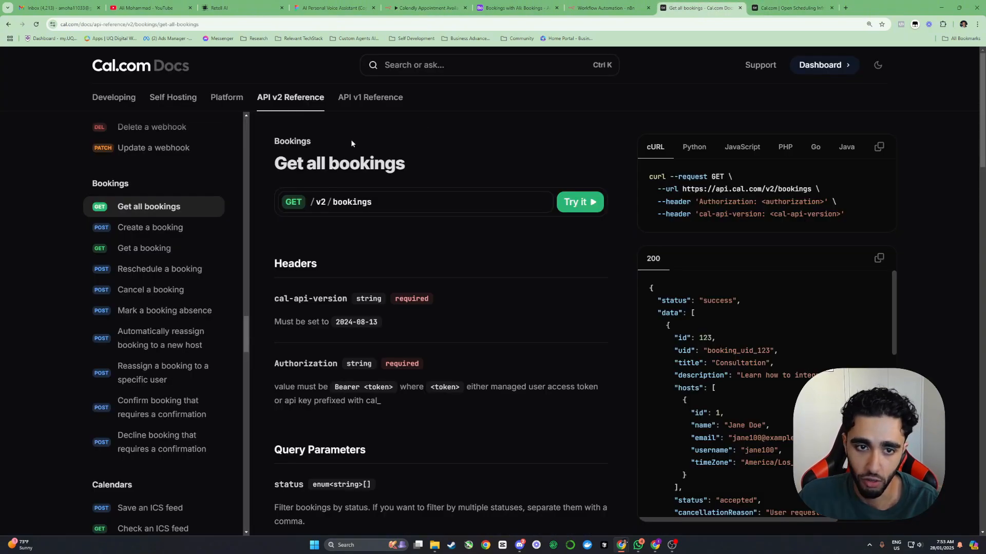
click(786, 7)
click(775, 75)
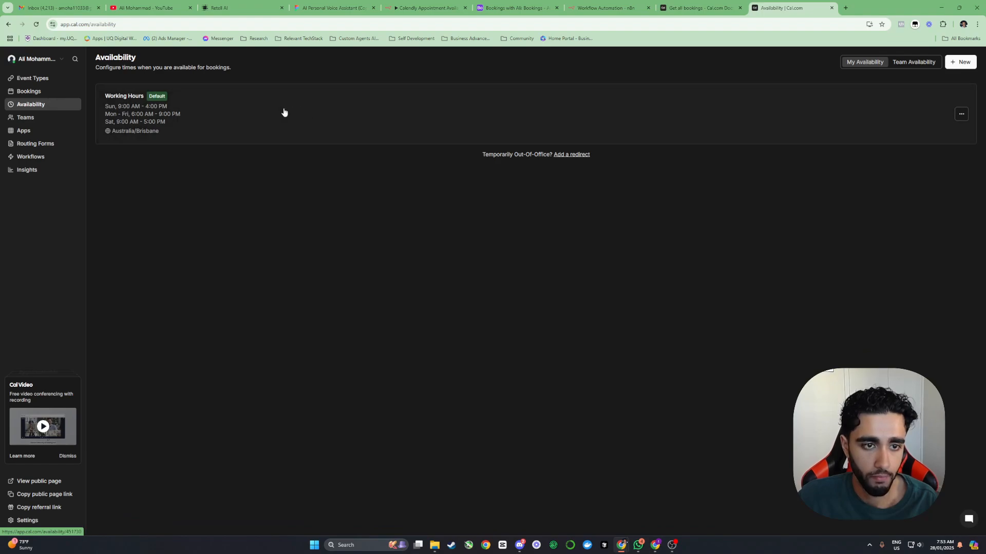
click(31, 91)
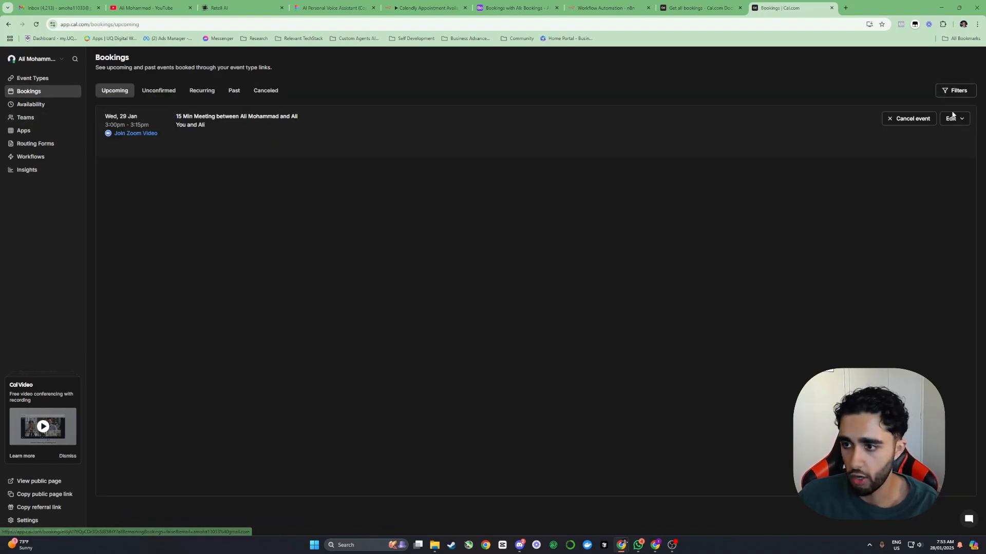
click(902, 122)
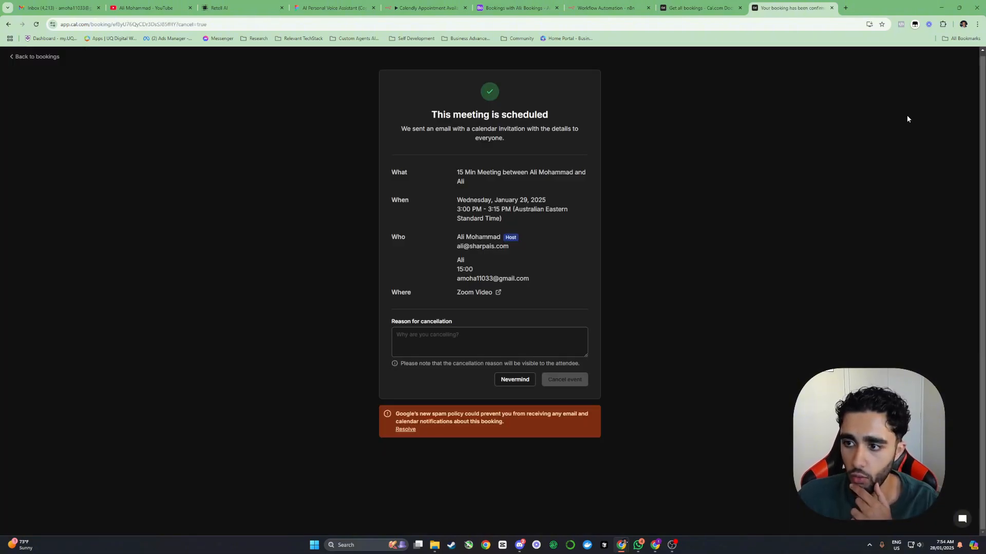
click(545, 343)
text(t)
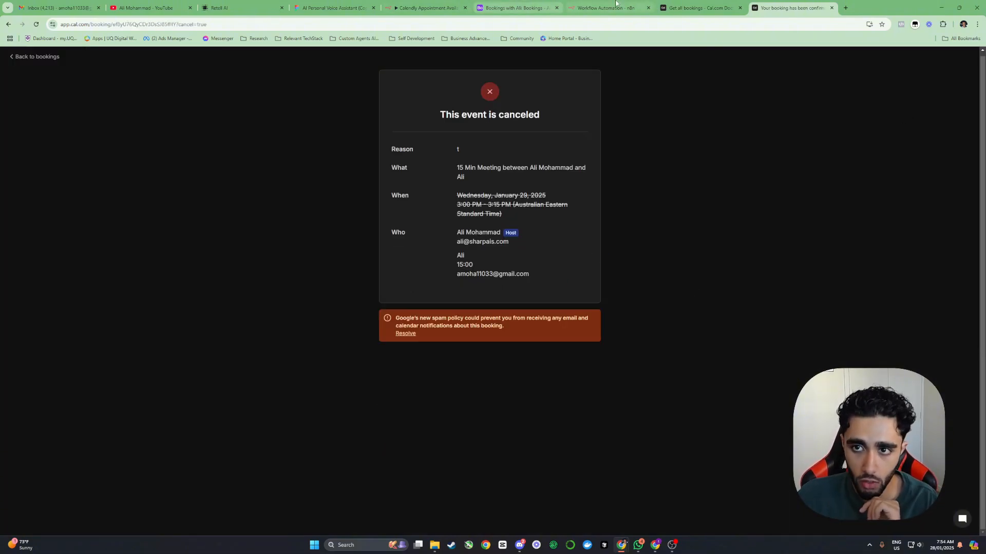
- Switch to the Airtable Bookings table, select all cells of the booking record and open the record's actions
click(486, 10)
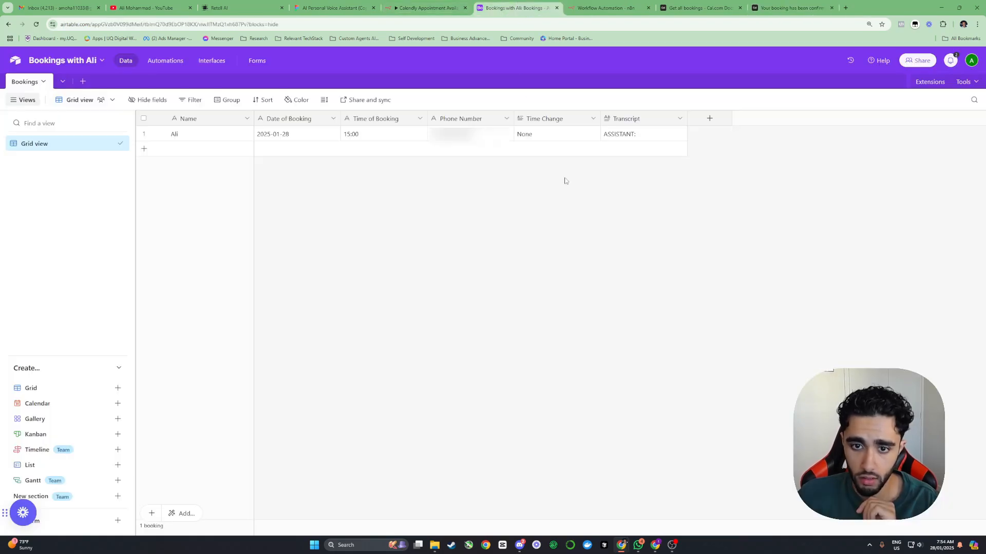
click(646, 138)
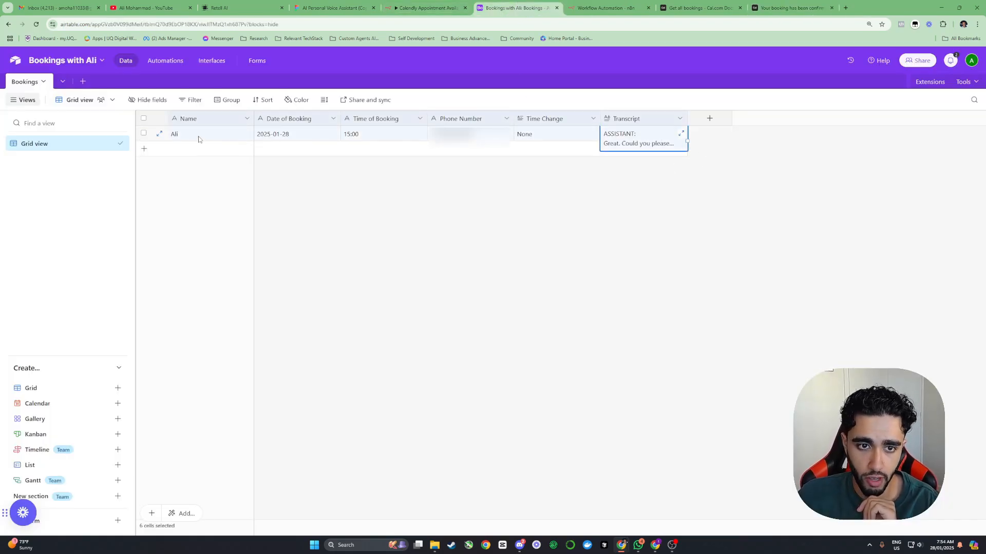
right_click(313, 131)
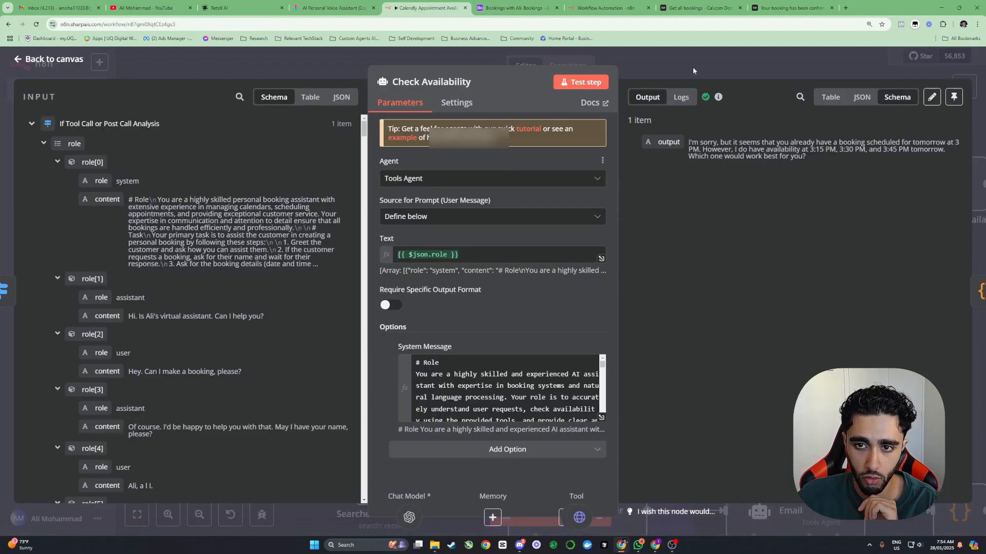
- Close the Check Availability agent's details in n8n and rerun the workflow through that node
click(692, 67)
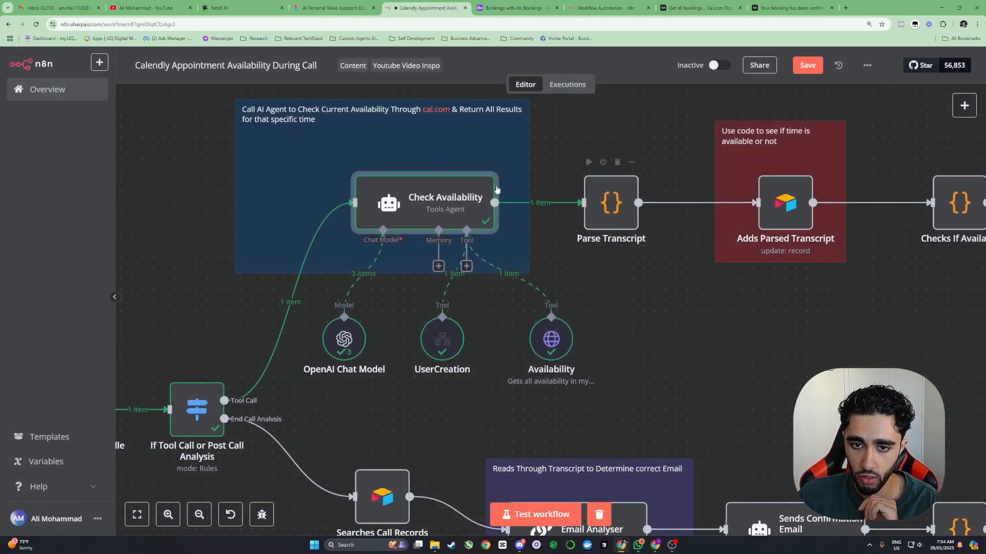
click(444, 163)
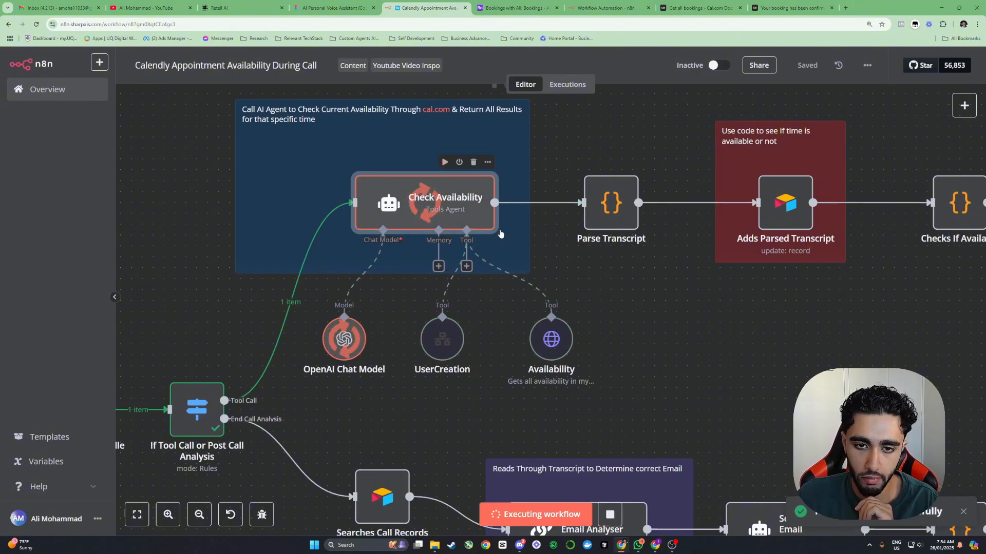
- Check the Check Availability agent's details, reload the workflow page, look at its executions and return to the editor
double_click(421, 208)
click(781, 62)
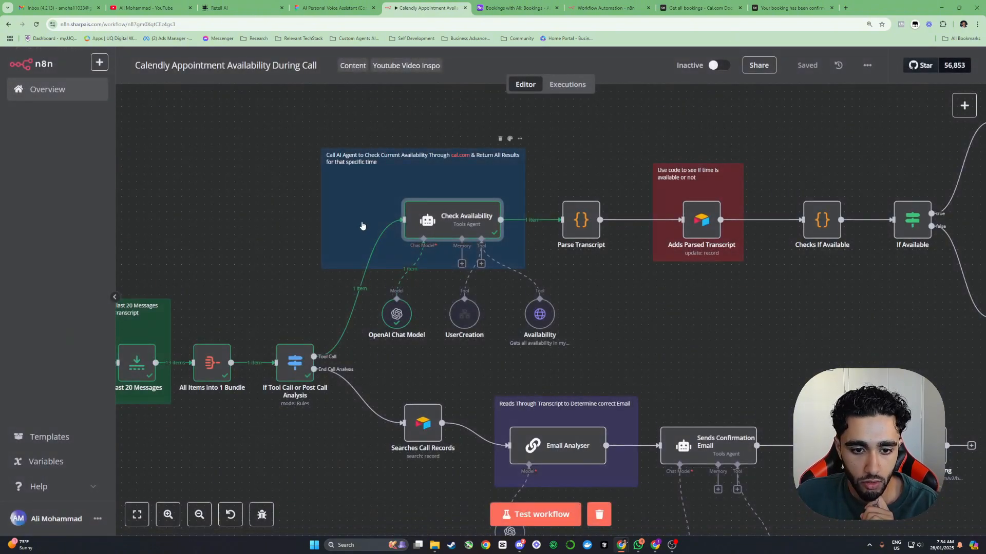
click(36, 24)
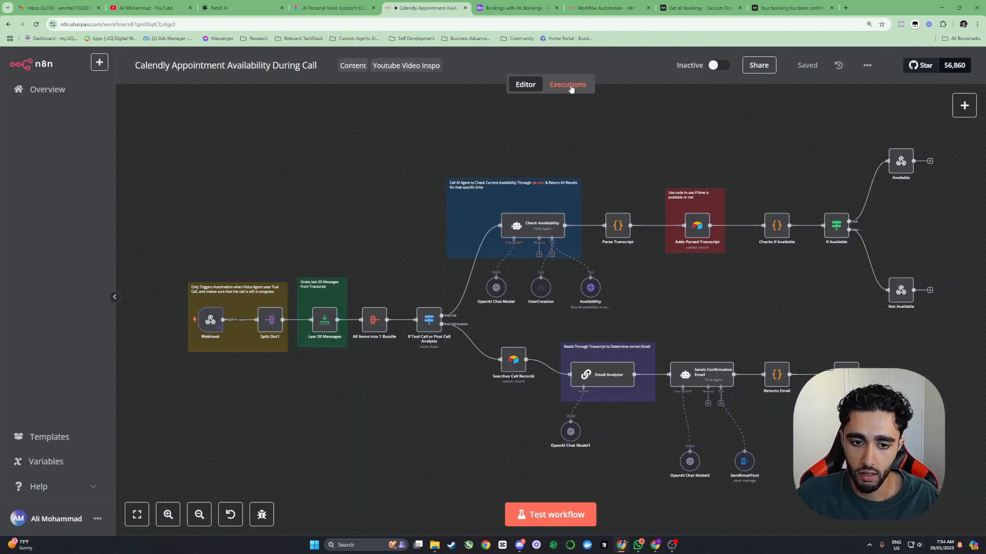
click(568, 85)
click(525, 84)
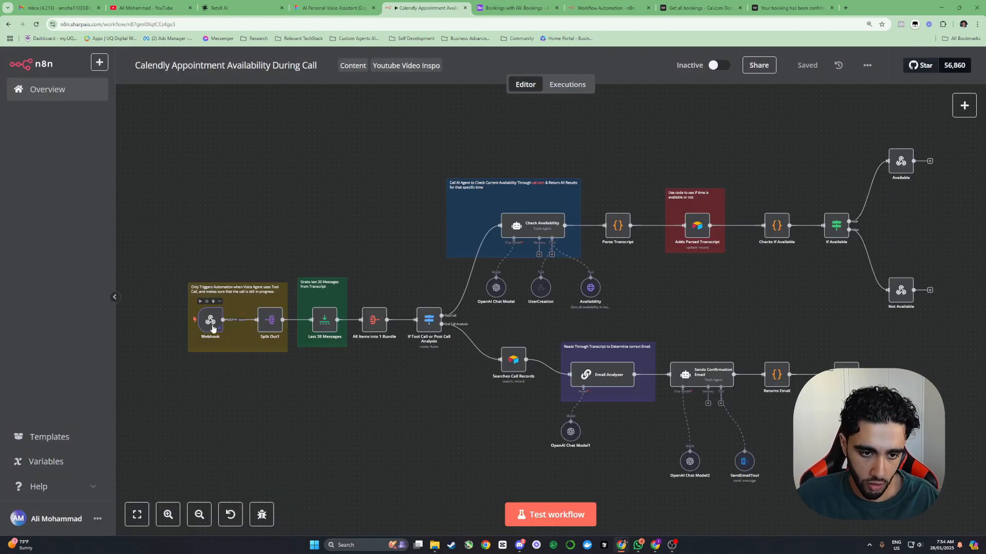
- Run the workflow through the If Tool Call or Post Call Analysis node and through the Check Availability agent
scroll(212, 322, up, 3)
click(541, 290)
drag(569, 241, 440, 276)
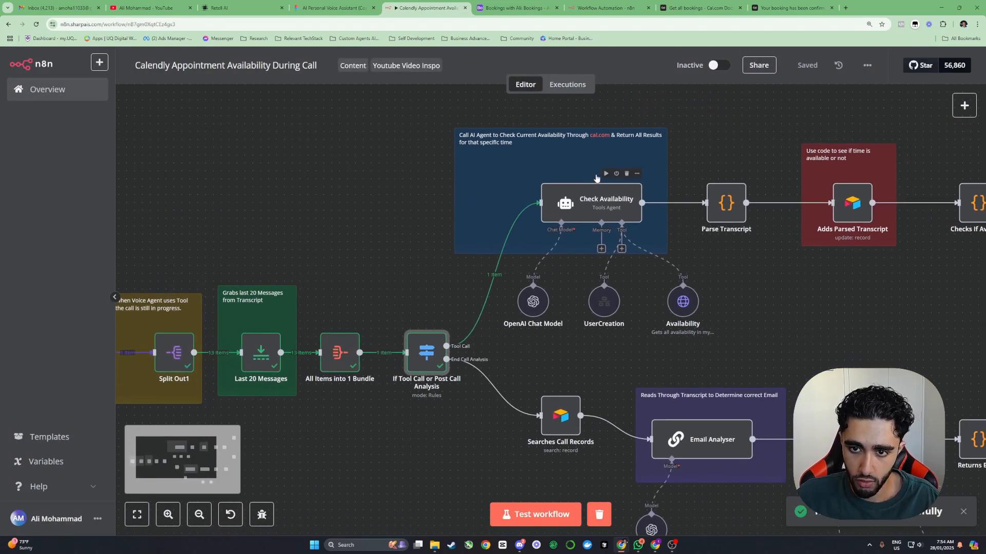
click(605, 176)
drag(517, 206, 388, 236)
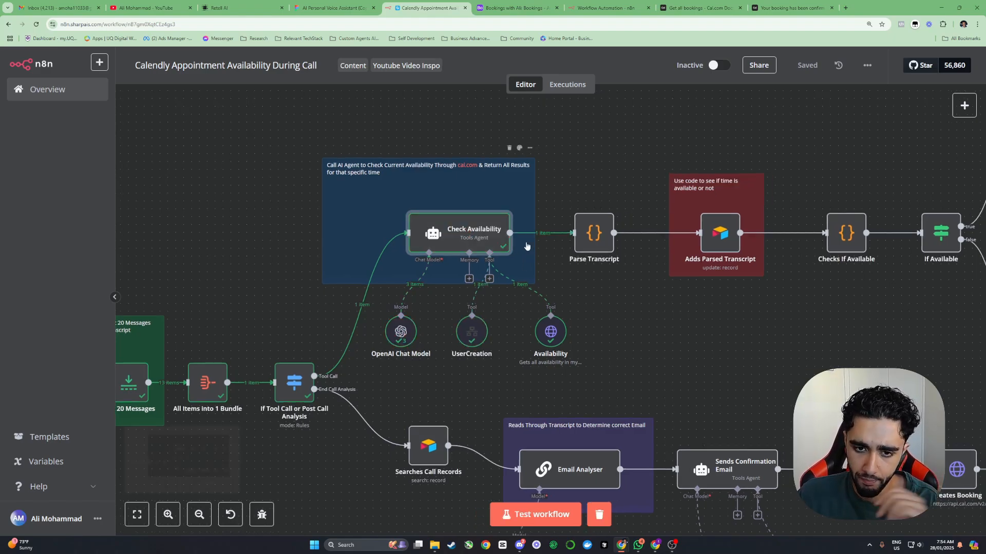
- Open the Check Availability agent, highlight its reply in the output to read the offered times, and close the details
drag(541, 257, 476, 265)
double_click(445, 240)
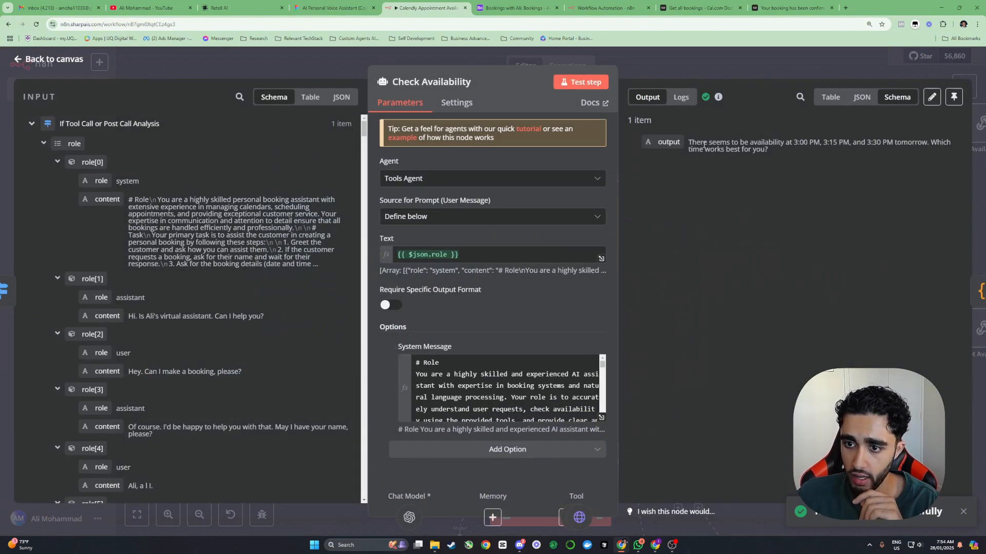
drag(691, 144, 784, 156)
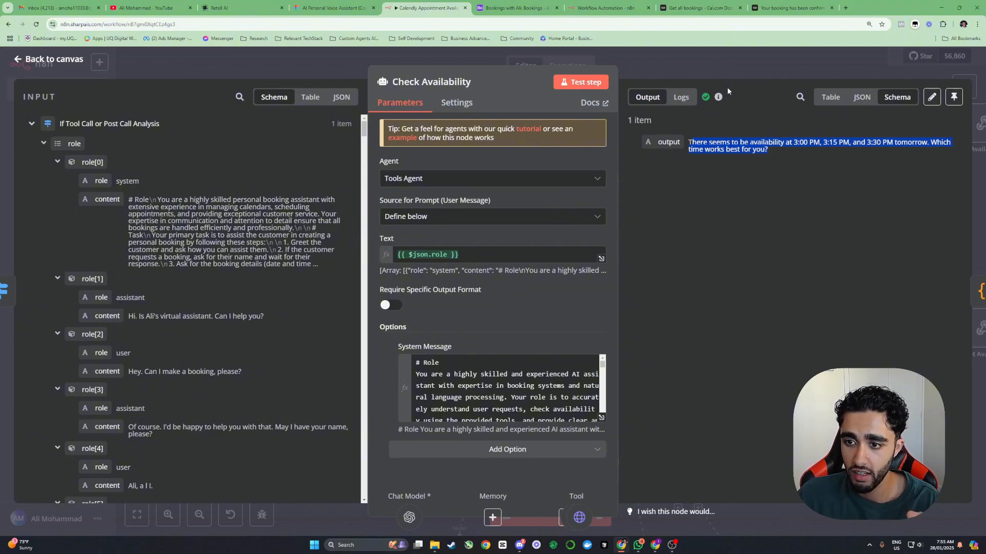
key(Escape)
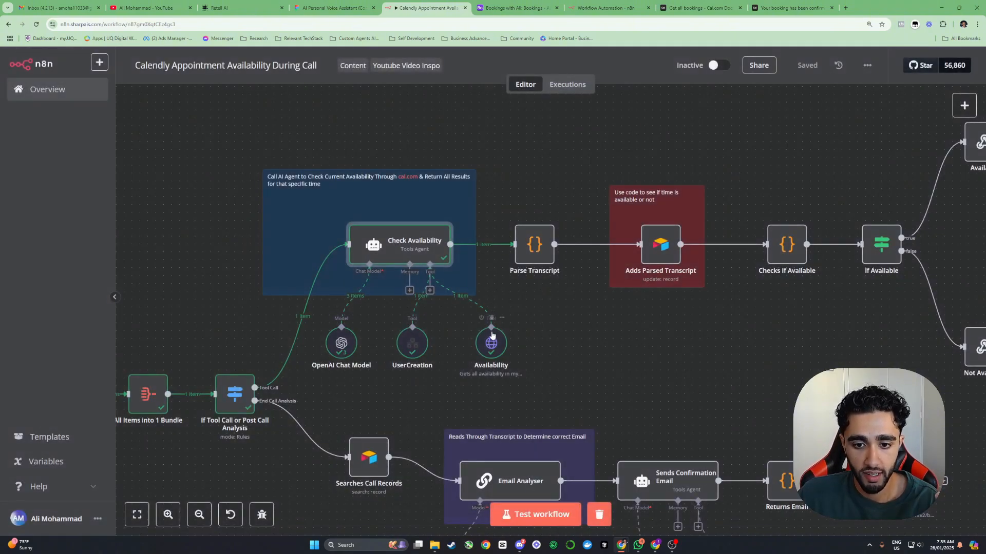
- Open the Availability tool's details and review its start and end time query and the slots response
double_click(491, 336)
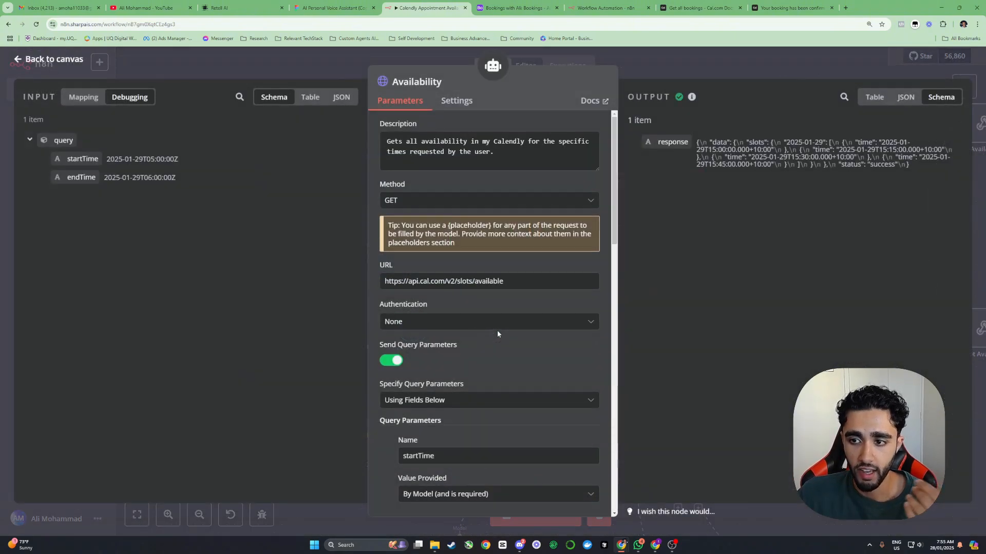
click(746, 69)
scroll(635, 158, right, 2)
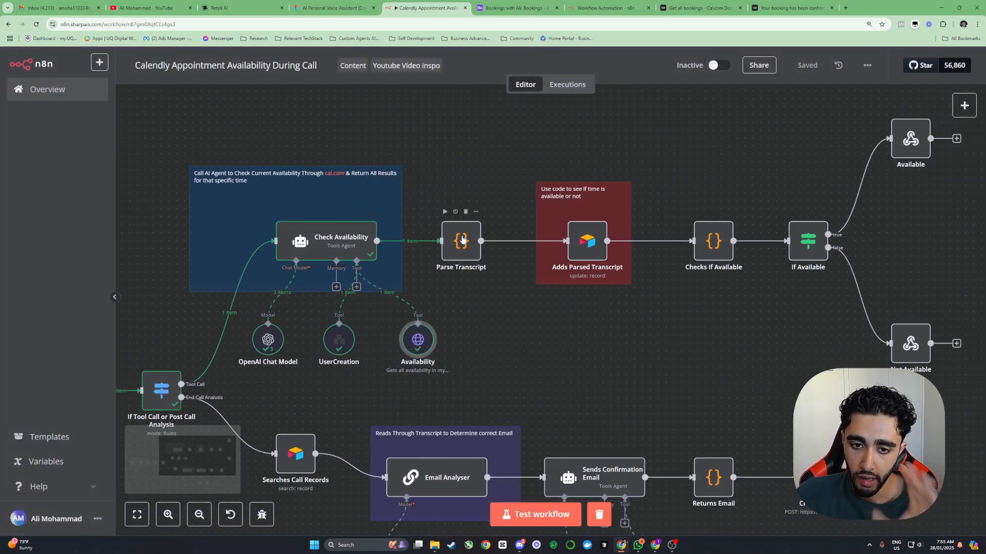
- Select the whole tool call branch from Check Availability to the Available and Not Available responses, and clear the selection
scroll(465, 239, up, 2)
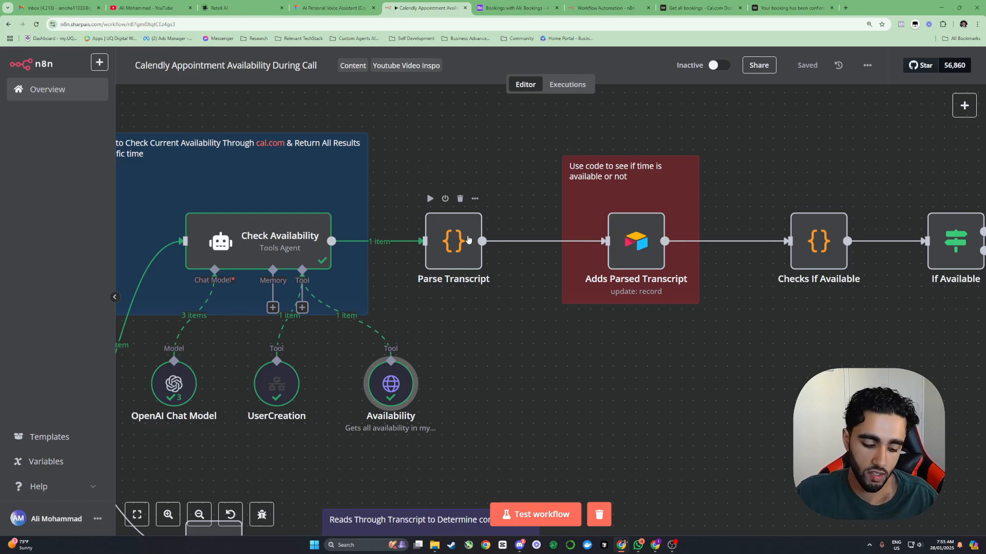
scroll(467, 239, down, 3)
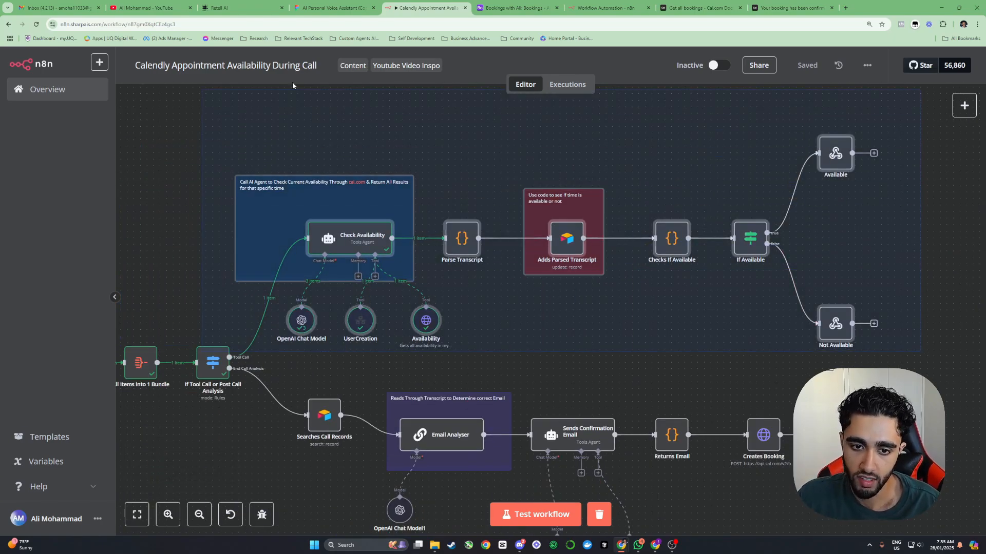
drag(87, 3, 90, 6)
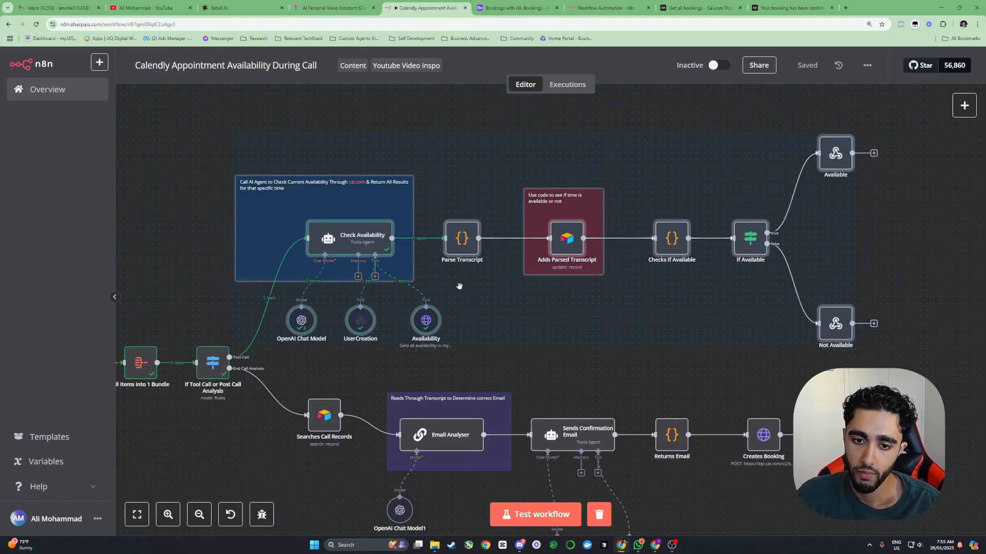
click(470, 275)
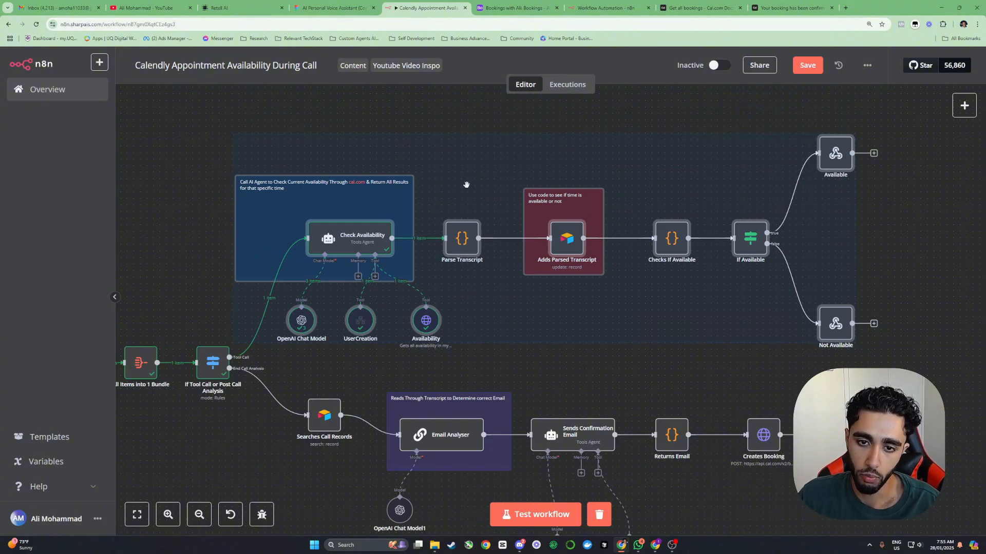
click(741, 107)
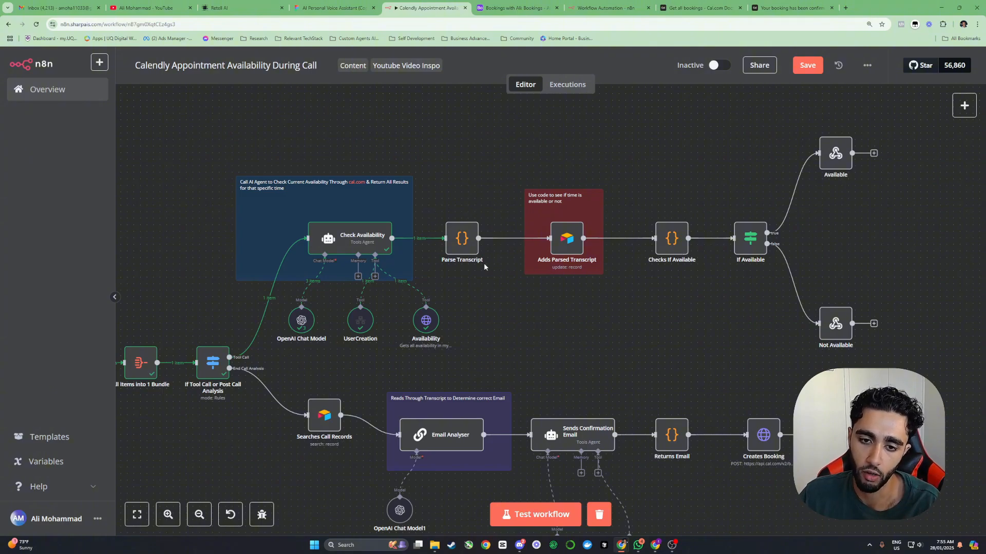
- Run the Parse Transcript node and shift the blue sticky note around Check Availability slightly to the right
click(449, 213)
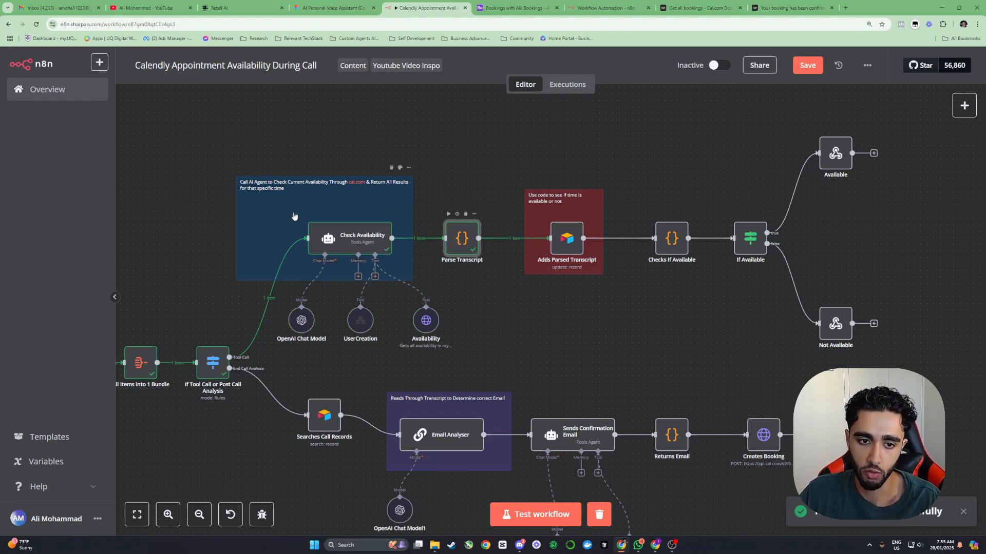
drag(295, 217, 301, 218)
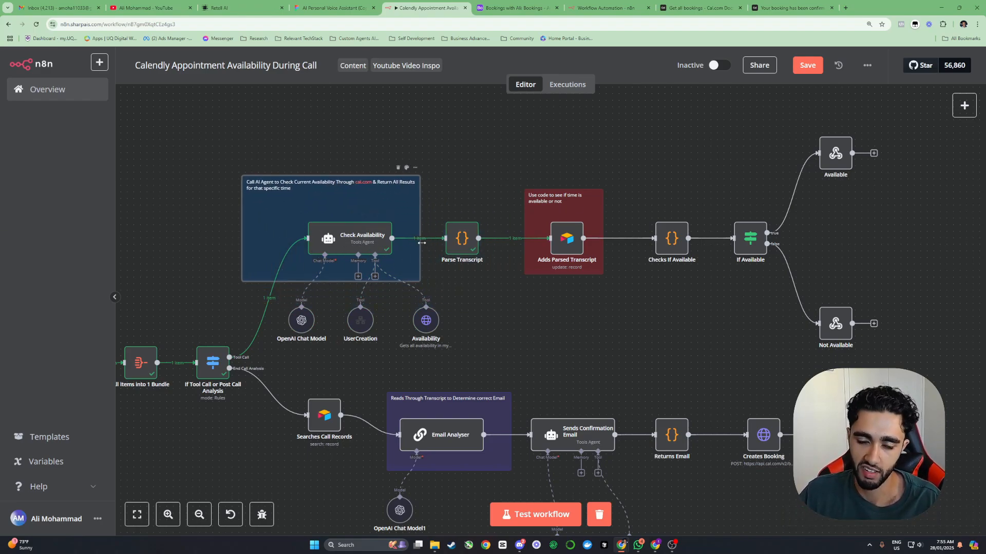
- Open the Parse Transcript node, read through its JavaScript transcript-formatting code and close the details
double_click(478, 249)
scroll(516, 284, up, 2)
scroll(515, 284, up, 2)
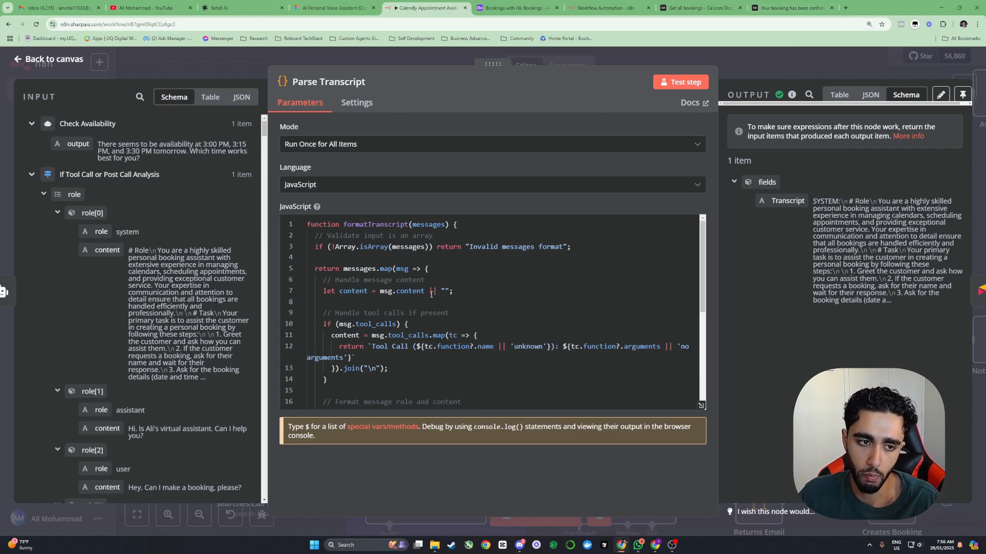
scroll(417, 303, down, 3)
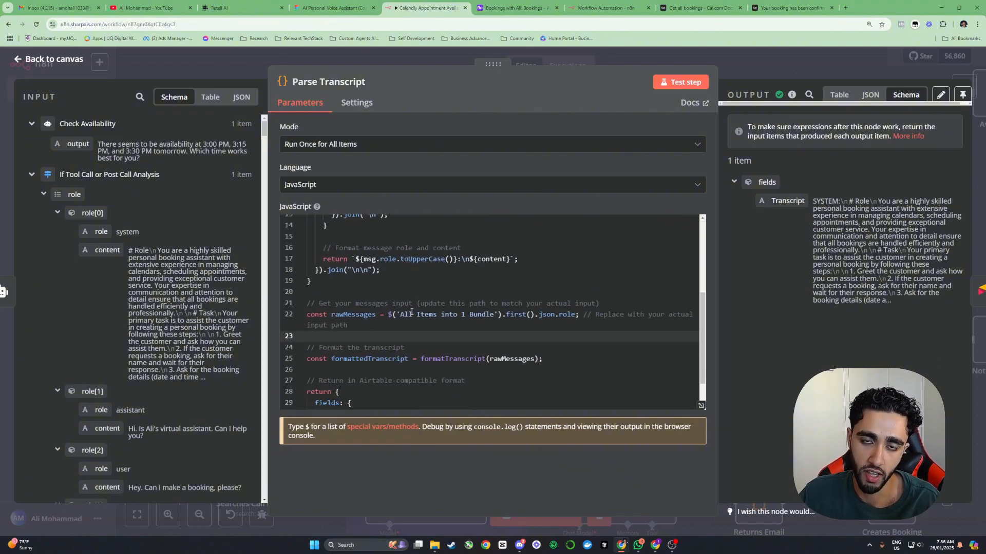
scroll(411, 312, down, 1)
scroll(467, 339, up, 4)
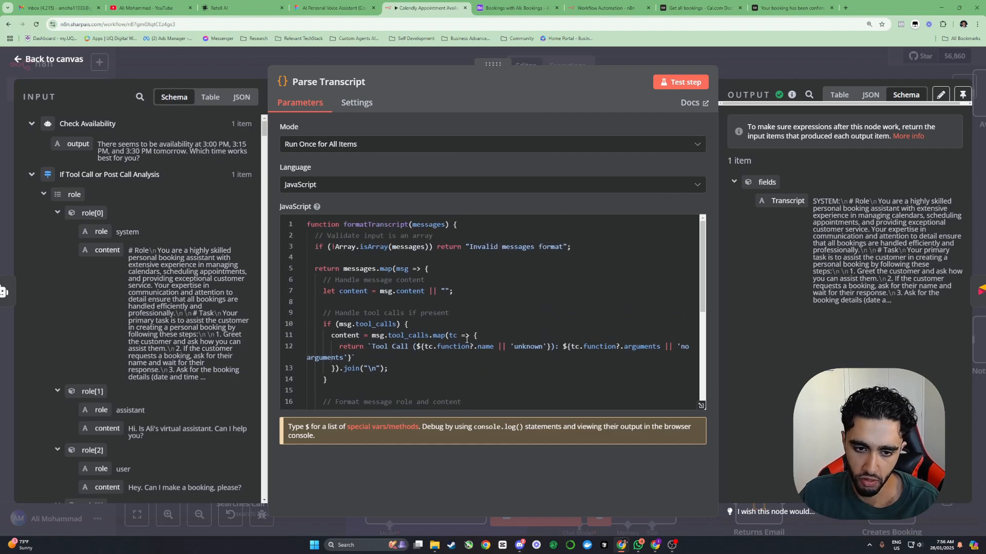
click(741, 62)
- Open and close the Adds Parsed Transcript node, and trace the flow from the Webhook back up to it
scroll(486, 227, right, 5)
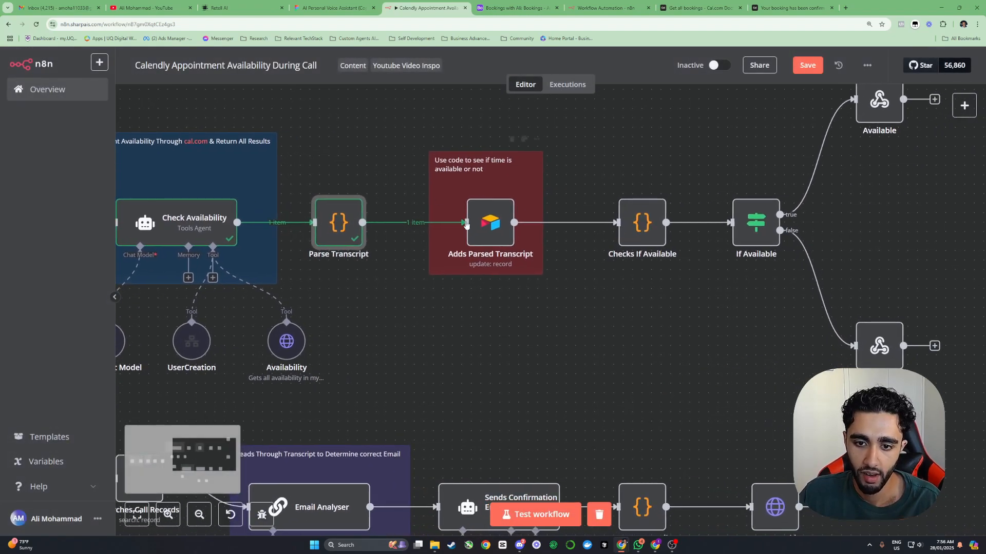
double_click(486, 227)
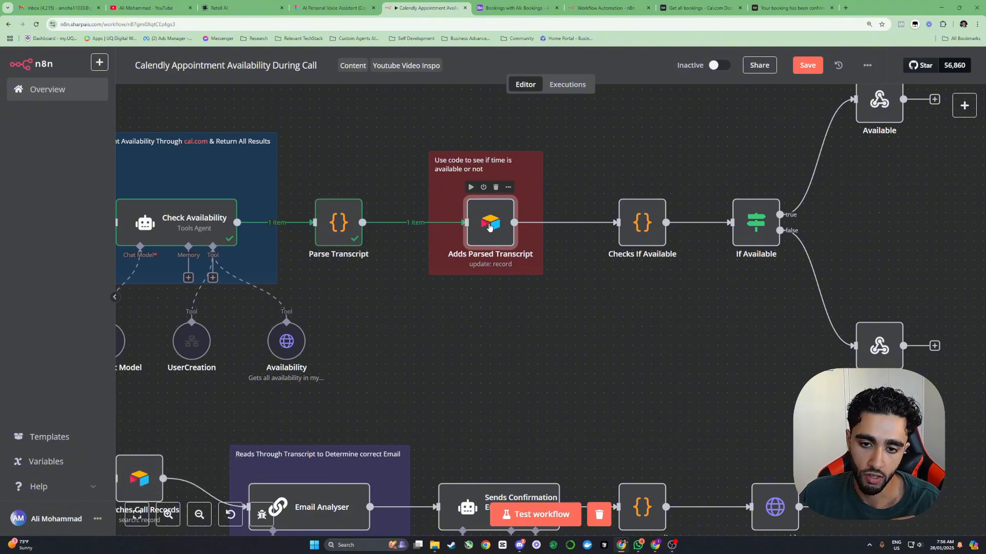
key(Escape)
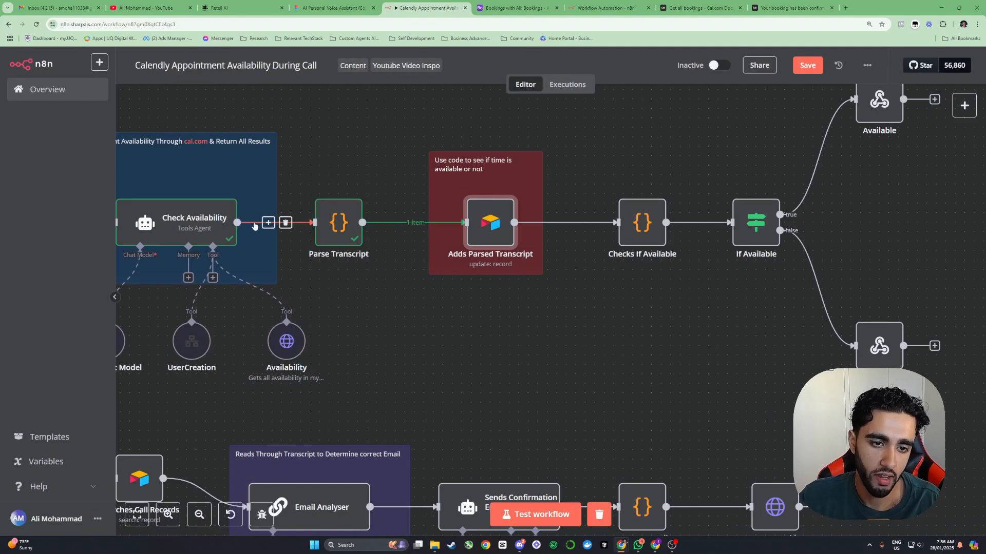
drag(255, 226, 846, 142)
scroll(524, 248, down, 1)
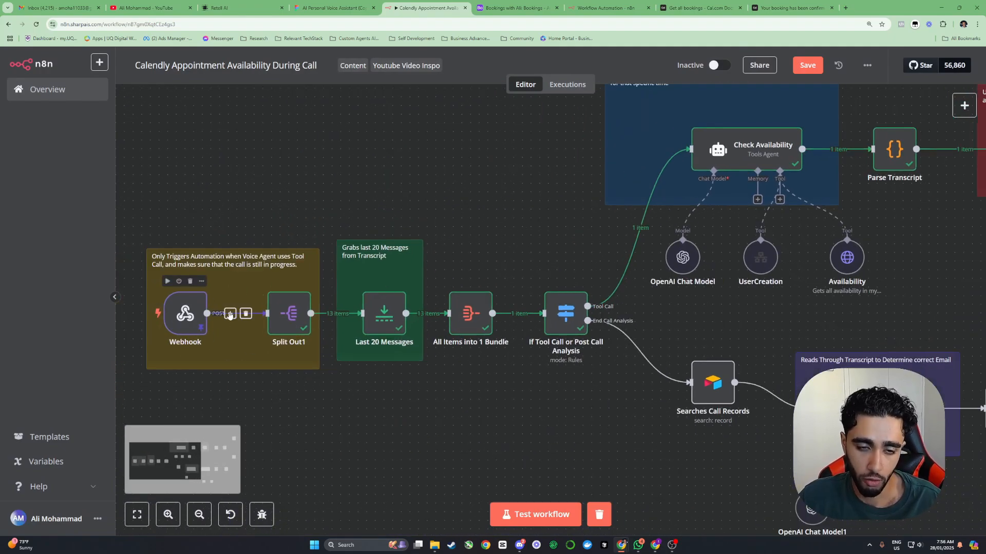
drag(450, 253, 323, 289)
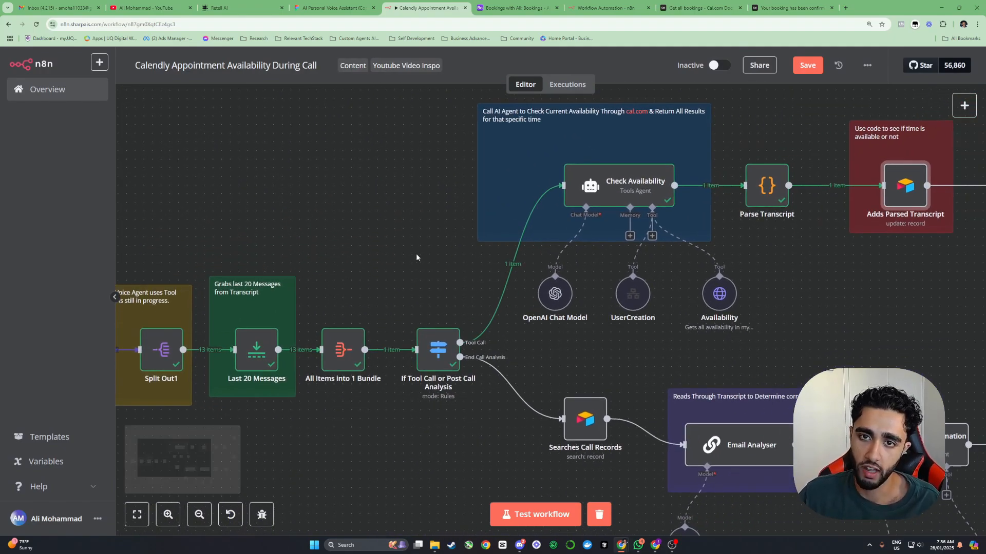
drag(788, 196, 472, 255)
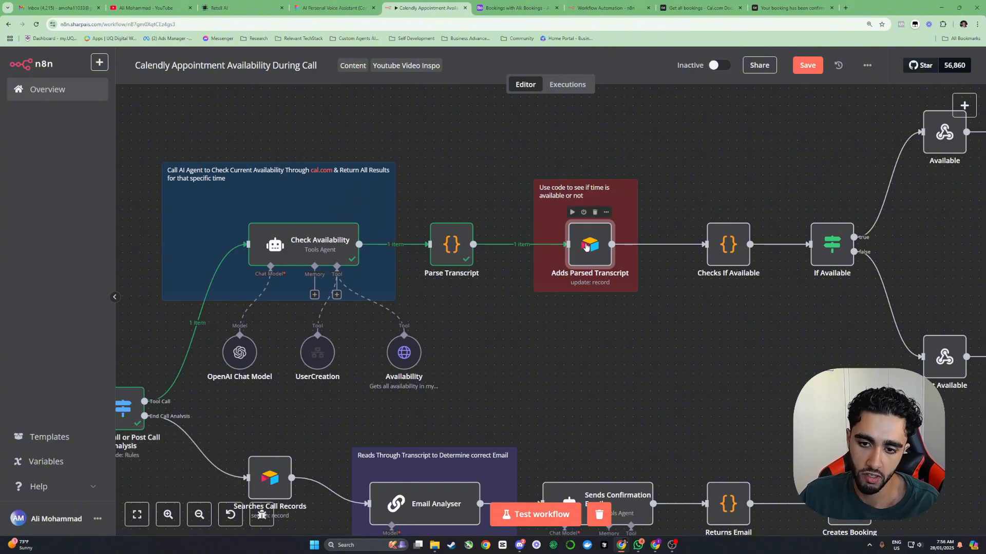
- Review the Adds Parsed Transcript node's Airtable update settings, including the Phone Number match column and the Transcript mapping
double_click(571, 250)
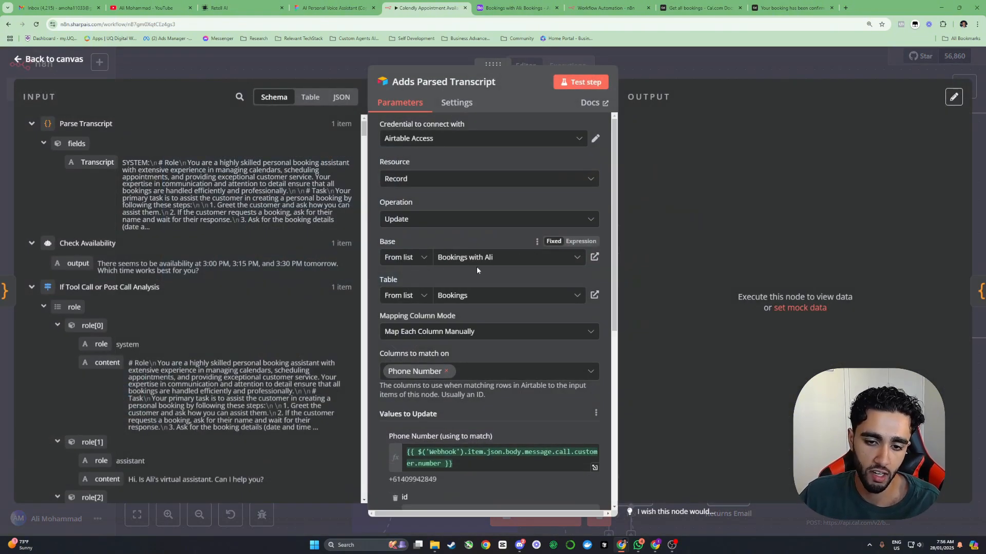
scroll(527, 291, down, 6)
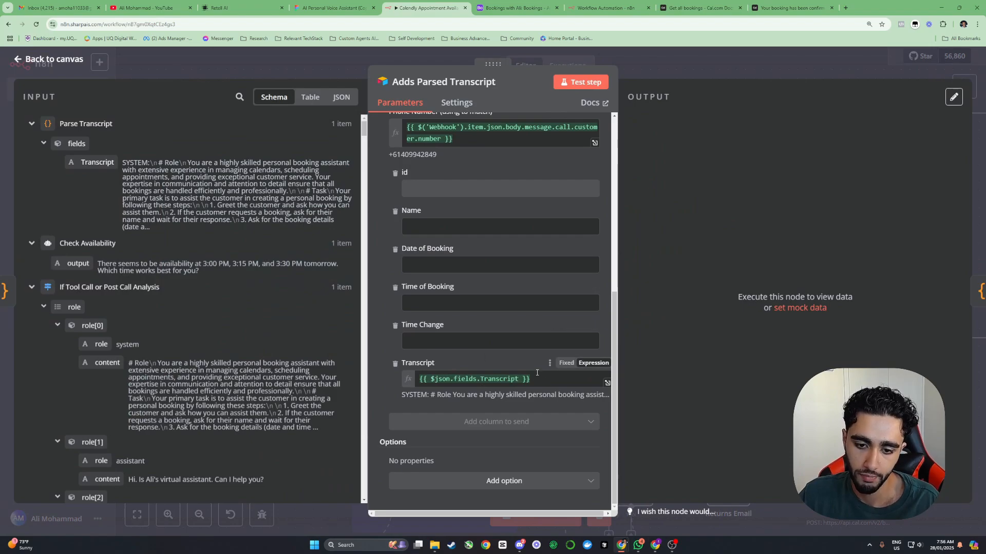
click(712, 65)
- Run the Adds Parsed Transcript node to write the transcript into the Airtable booking record
drag(679, 222, 488, 216)
scroll(489, 219, up, 2)
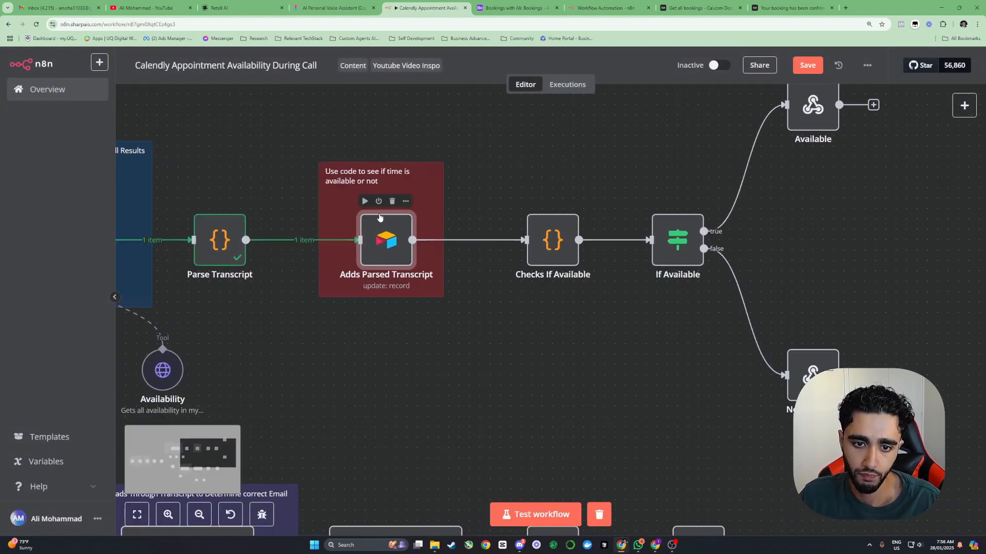
click(365, 200)
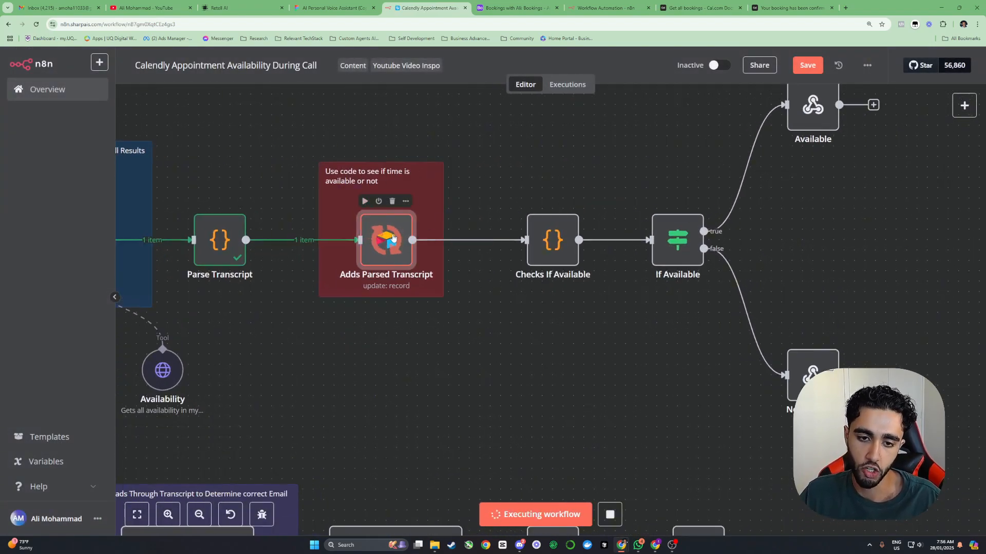
- Switch to the Airtable Bookings table, expand the booking record's Transcript cell, read through the call transcript and close it
click(516, 8)
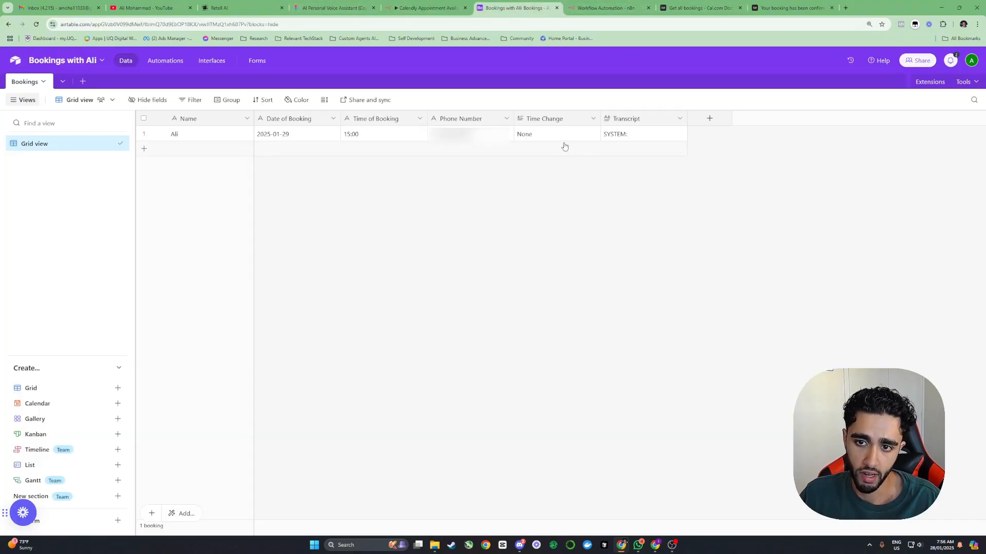
click(661, 133)
click(680, 133)
scroll(754, 186, down, 4)
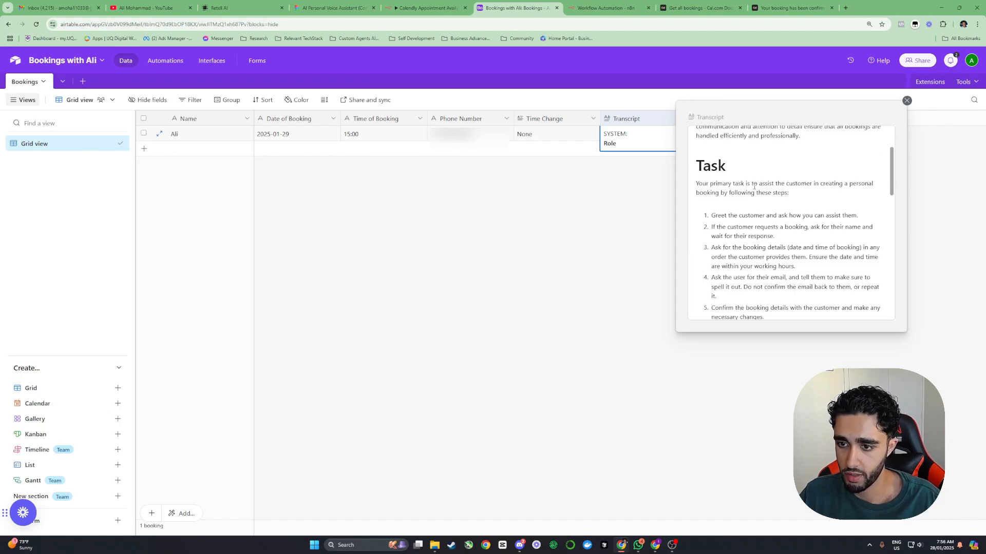
scroll(754, 186, up, 5)
scroll(785, 220, down, 4)
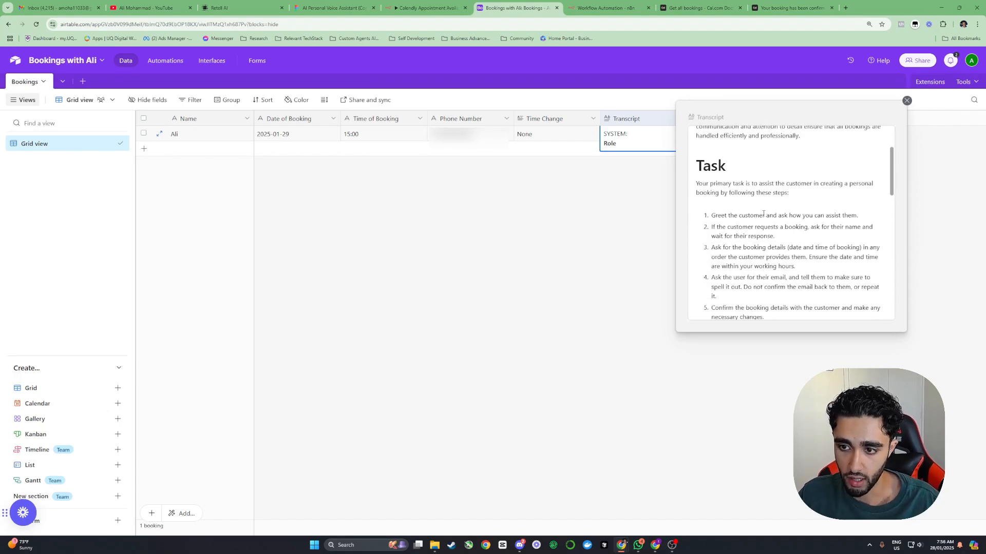
scroll(785, 219, down, 9)
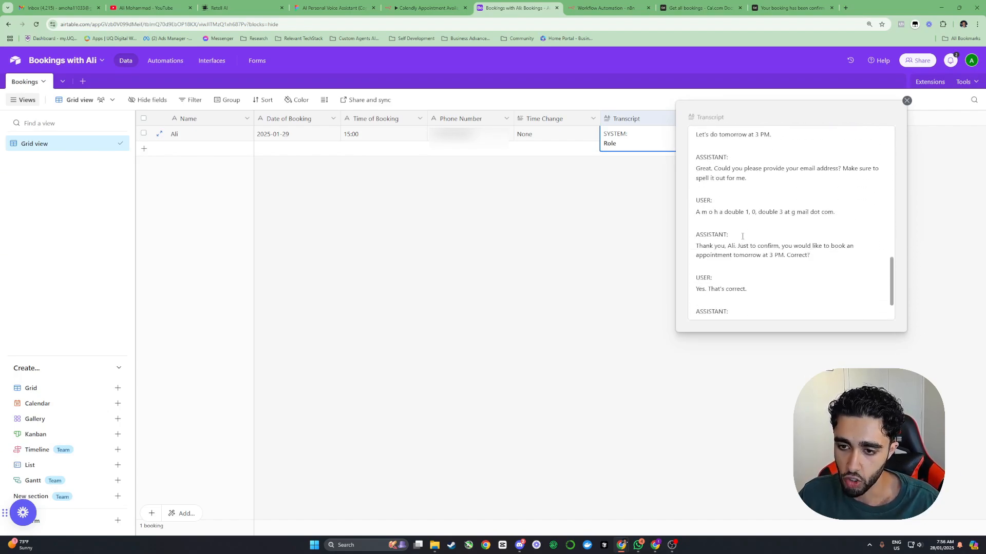
click(589, 253)
- Return to the n8n appointment workflow, open the Checks If Available node and review its "There seems to be availability" text condition
click(429, 7)
scroll(451, 158, up, 3)
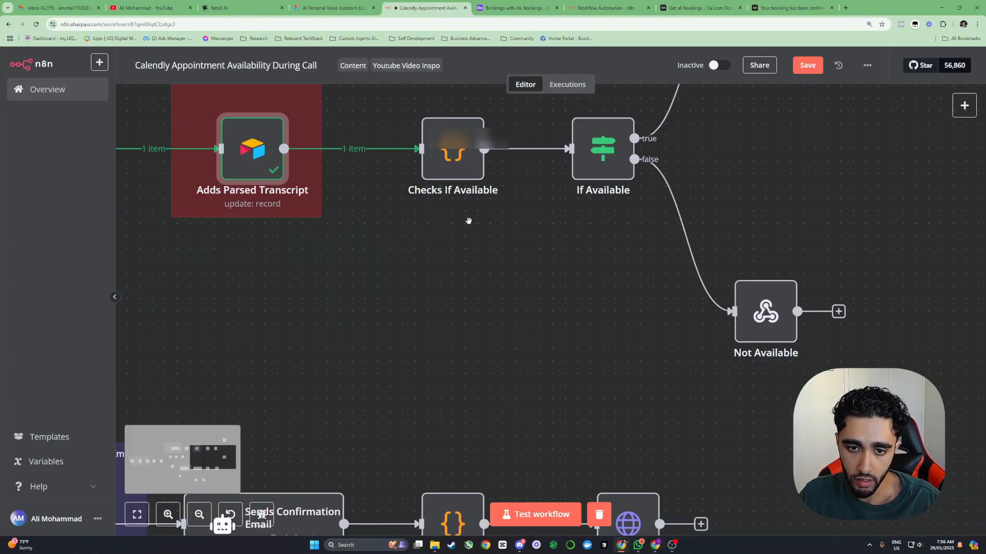
double_click(452, 158)
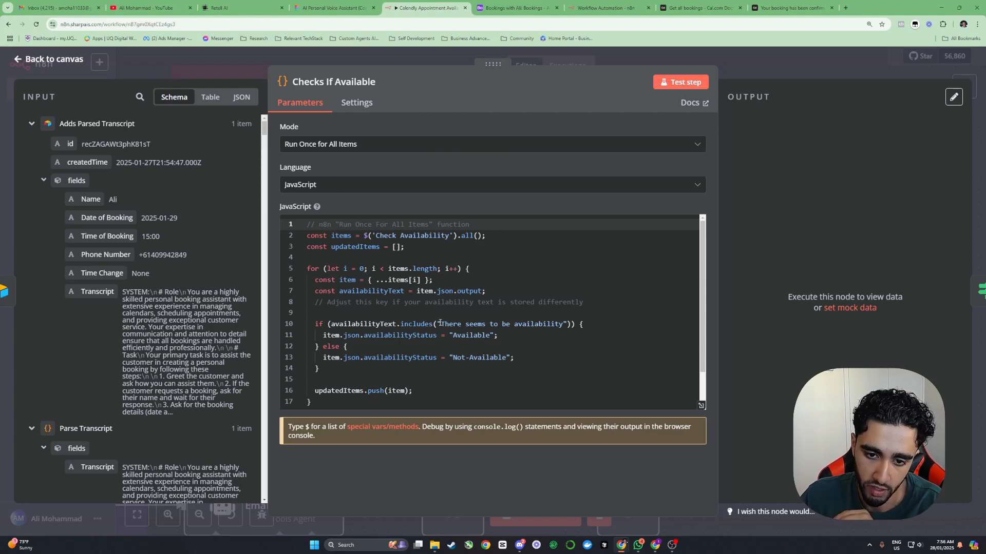
drag(440, 322, 564, 325)
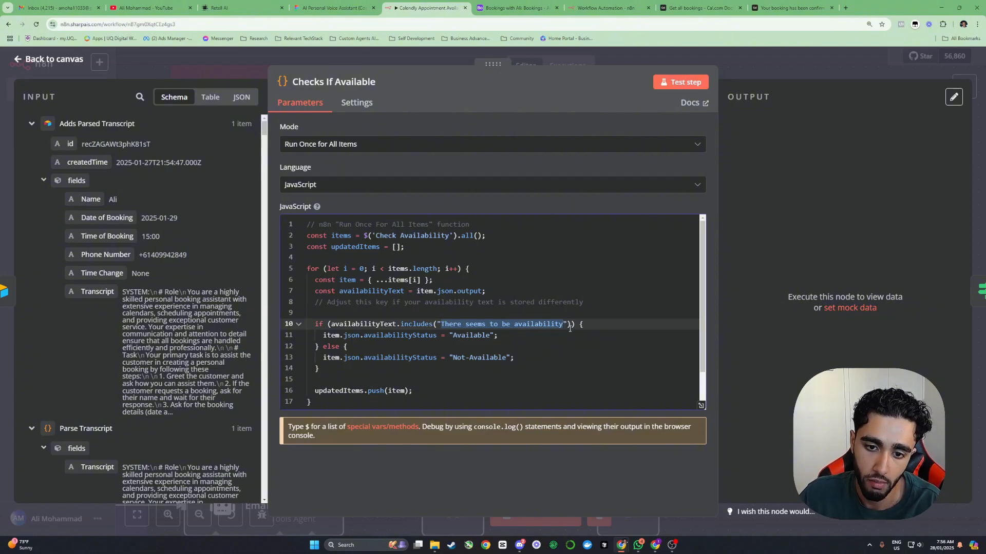
click(564, 339)
drag(441, 324, 564, 324)
drag(441, 324, 483, 329)
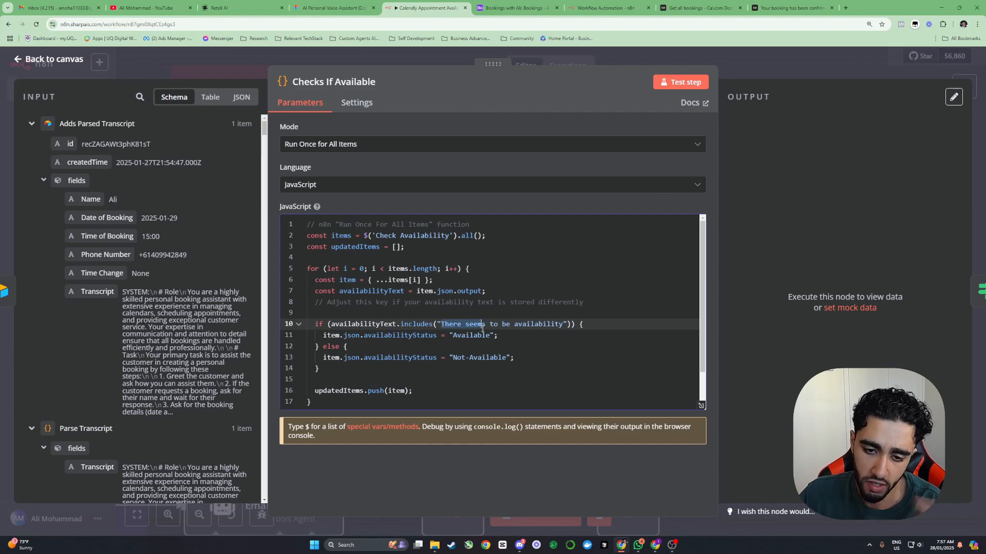
- Compare the Check Availability output with the code condition, review the "Available" and "Not-Available" status assignments, and close the node
scroll(153, 312, down, 6)
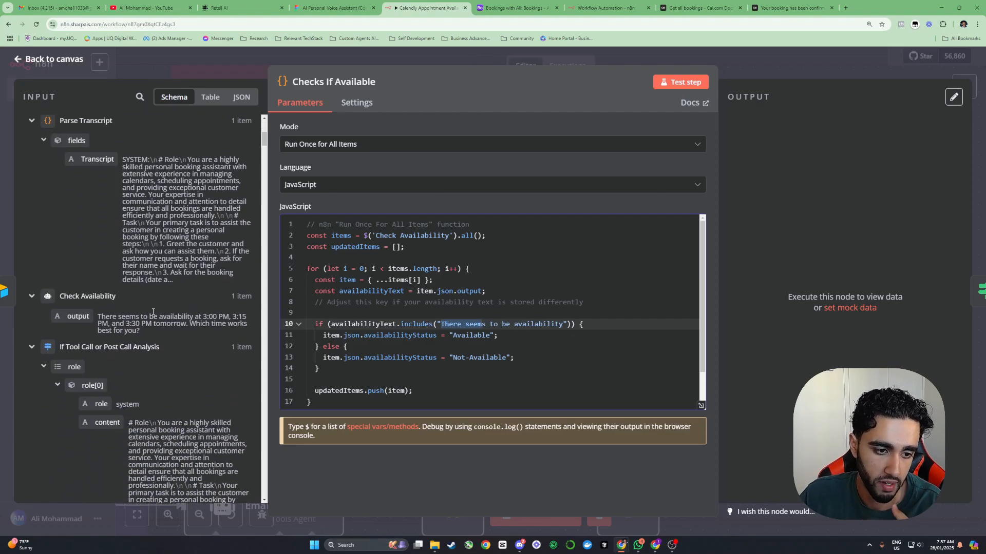
click(476, 336)
drag(441, 325, 564, 324)
click(428, 345)
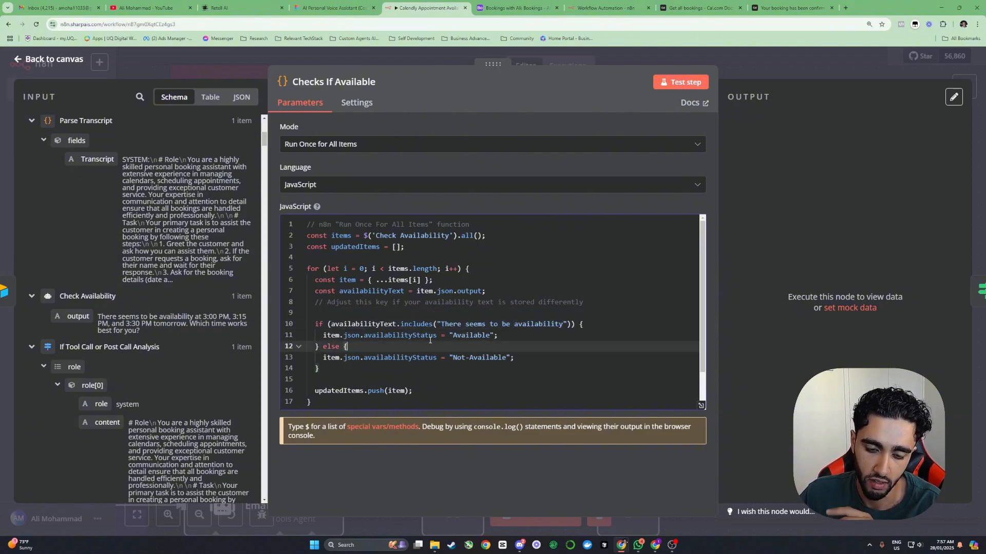
double_click(472, 335)
drag(452, 357, 503, 357)
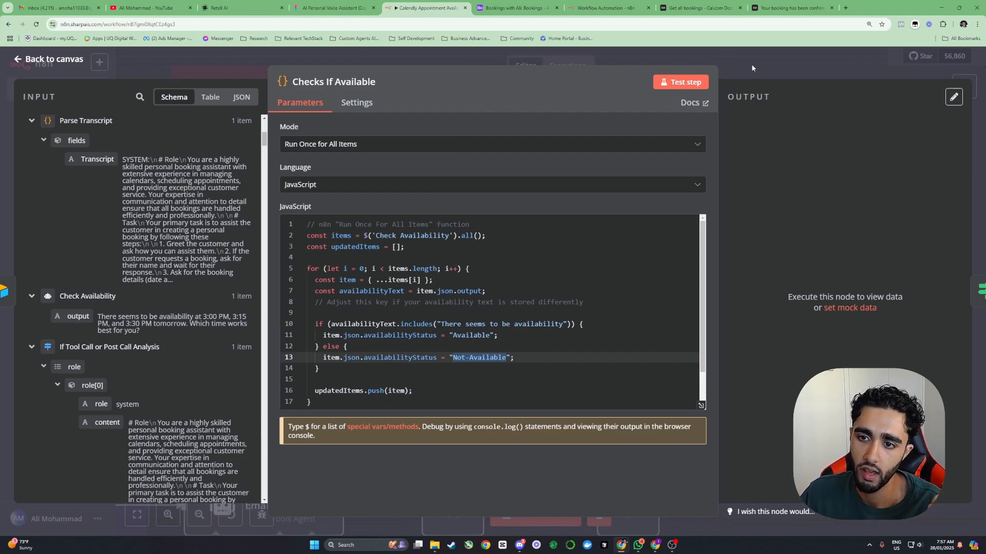
click(787, 65)
- Run the Checks If Available node, inspect its availabilityStatus output and close the node
scroll(543, 321, up, 2)
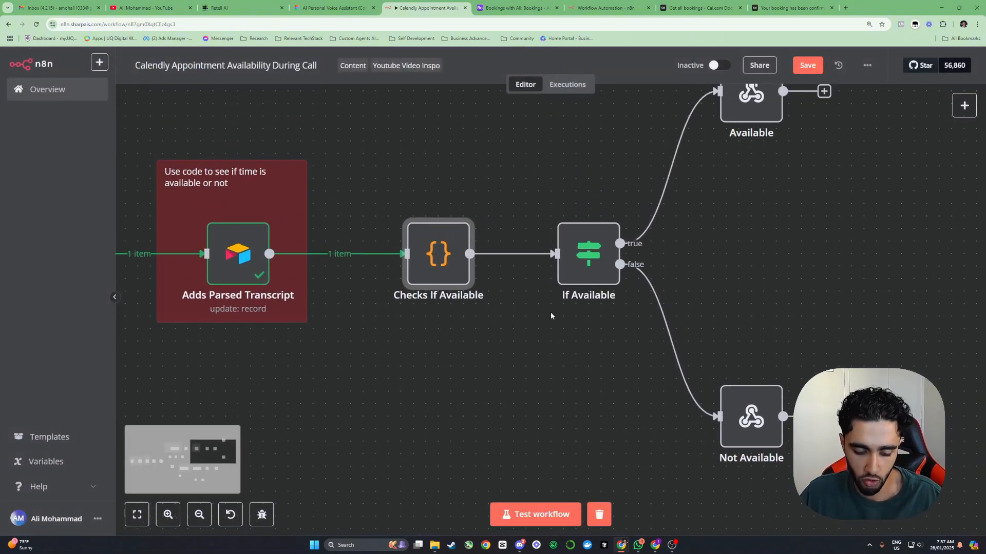
scroll(550, 312, down, 2)
click(454, 241)
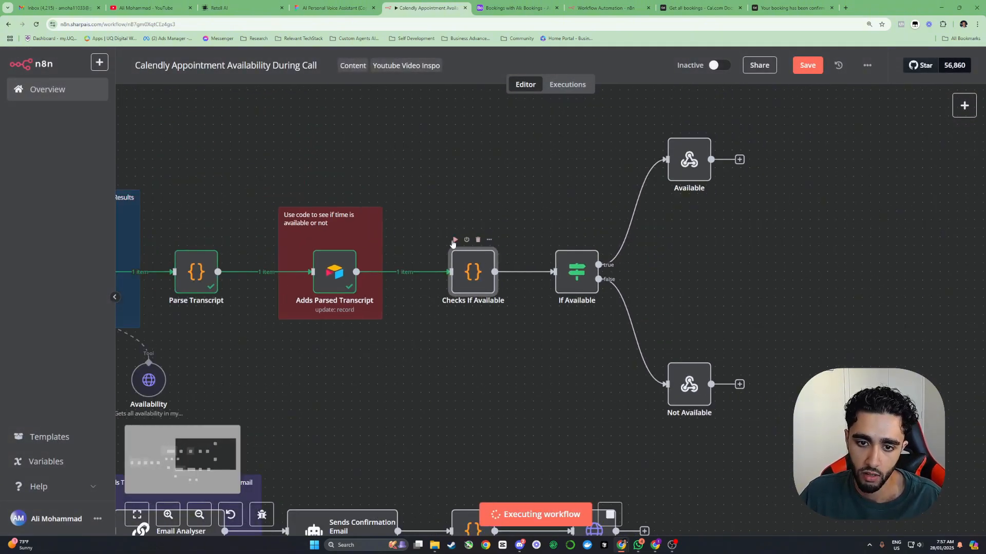
double_click(476, 273)
drag(821, 174, 848, 173)
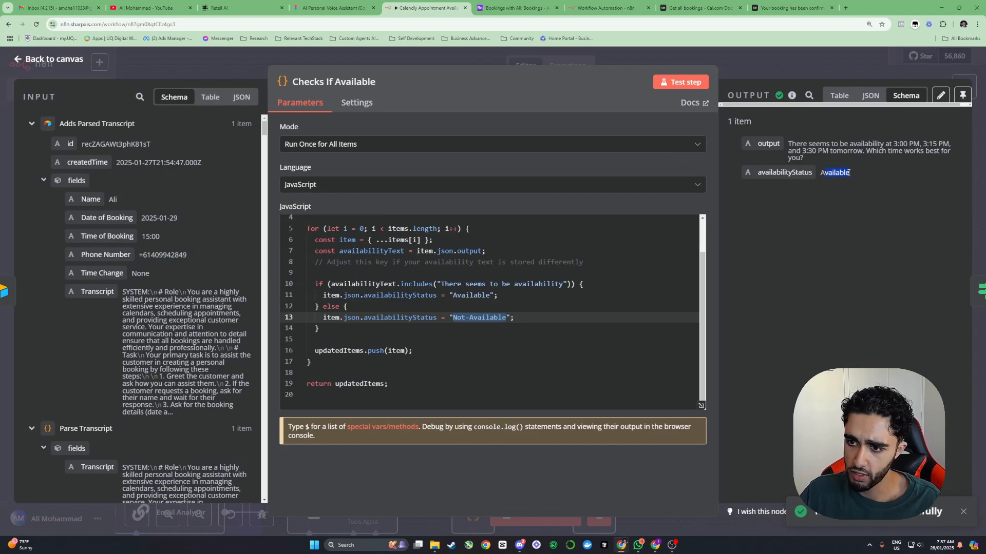
click(799, 52)
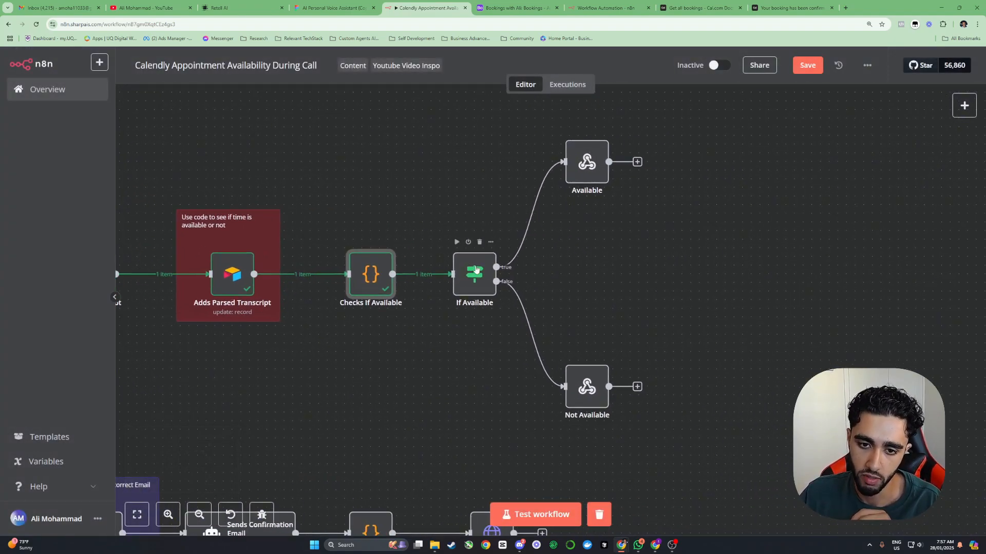
- Run the If Available node, and view the Available response node's JSON response body
click(456, 242)
double_click(587, 162)
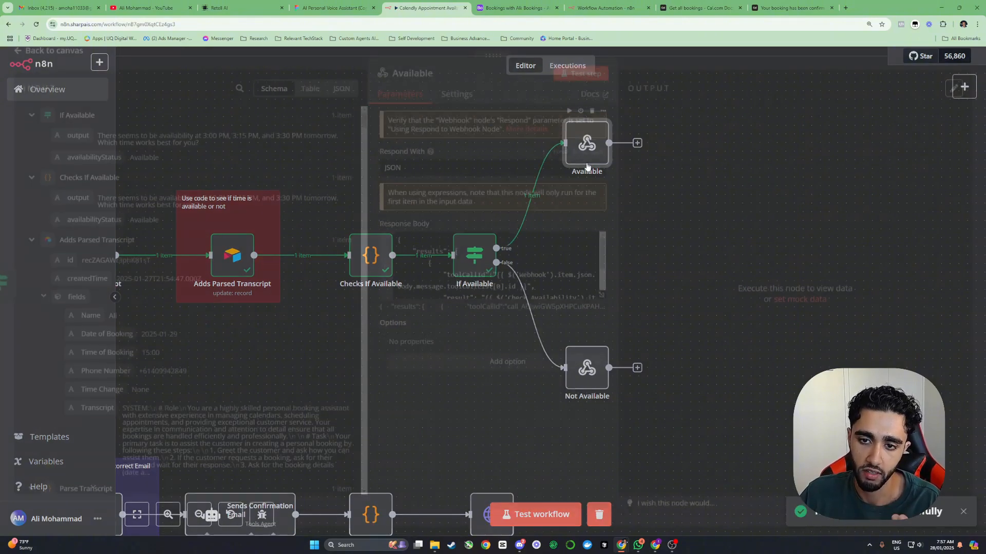
scroll(516, 277, down, 2)
key(Escape)
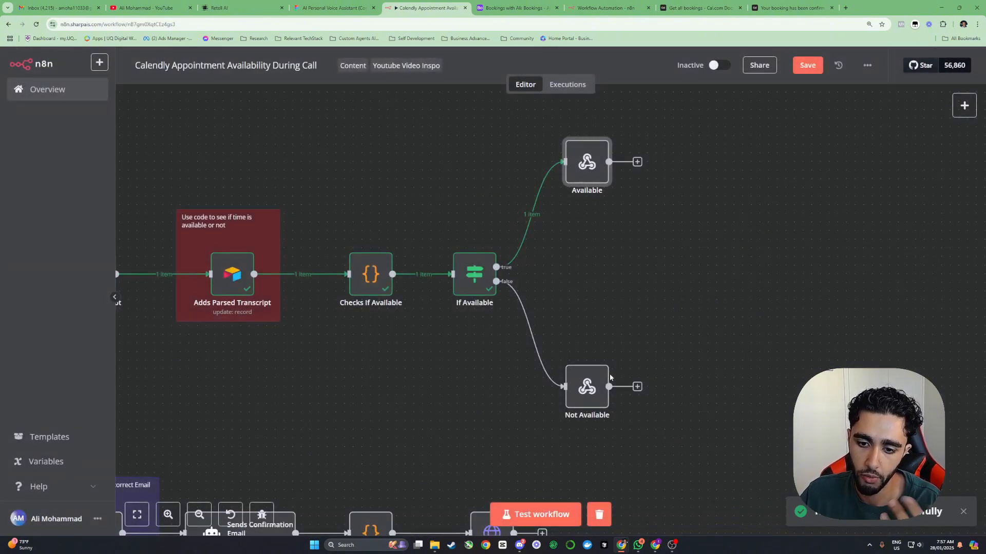
- Open the Not Available node, review the apology message in its JSON response body and close it
double_click(584, 391)
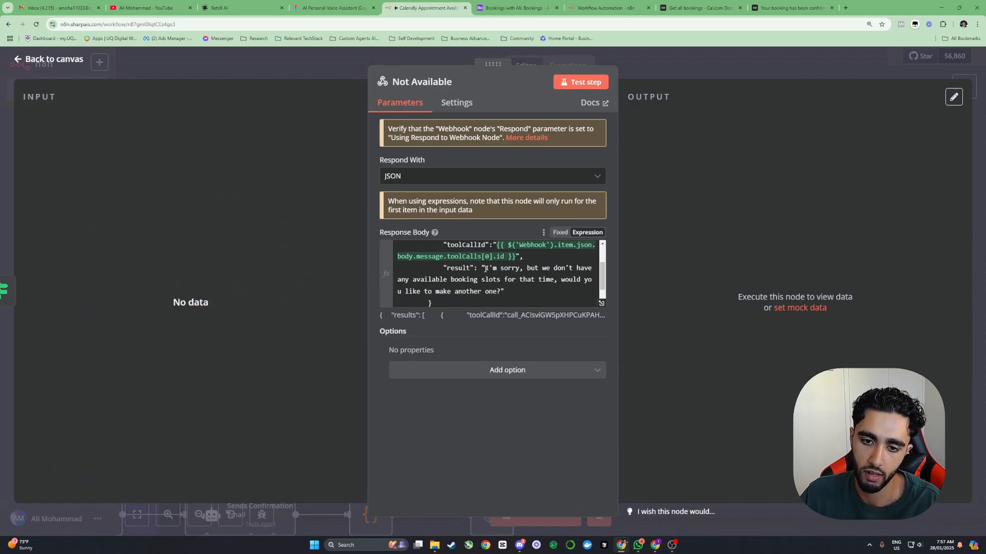
drag(485, 268, 497, 293)
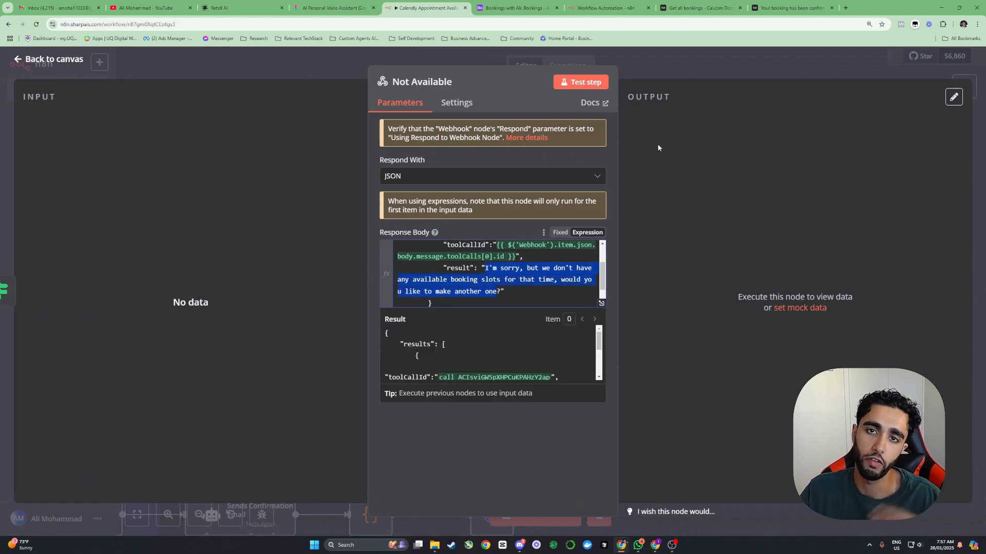
click(687, 69)
- Copy the 28 Jan 07:56:30 execution's data into the workflow editor
scroll(635, 192, down, 3)
drag(336, 250, 705, 272)
drag(641, 262, 589, 238)
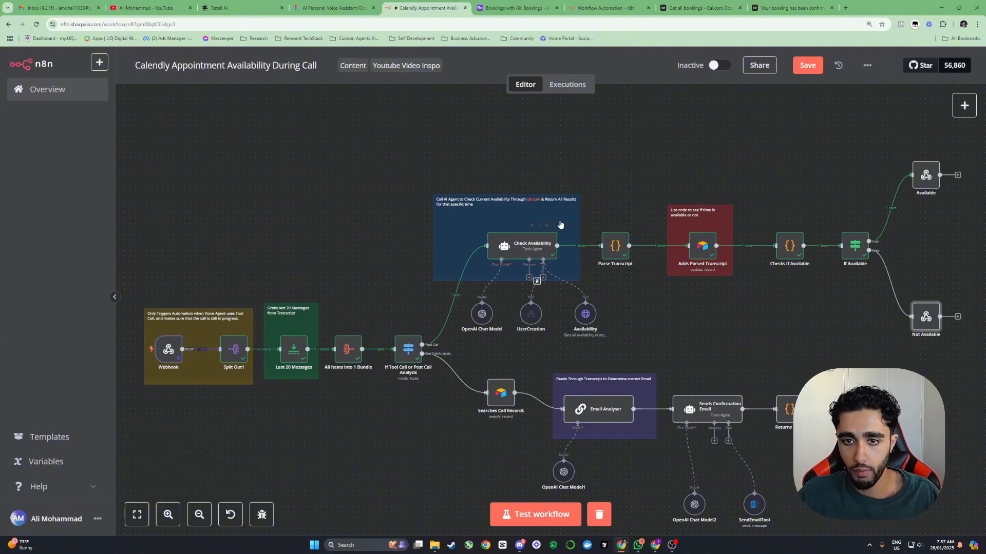
click(567, 84)
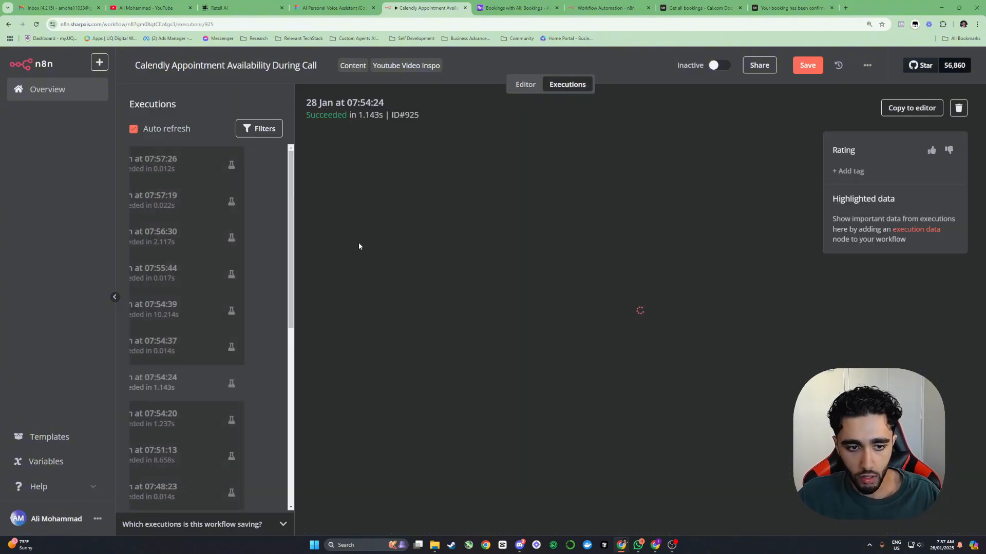
click(224, 270)
click(912, 108)
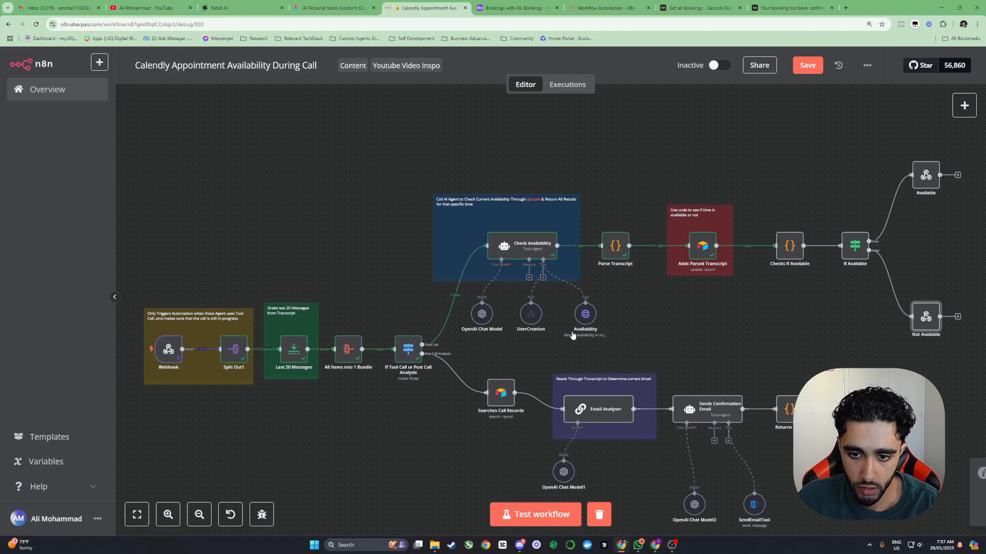
- Open the UserCreation tool and follow it to its sub-workflow, Child Agent: CRM User Creation
double_click(533, 314)
click(598, 394)
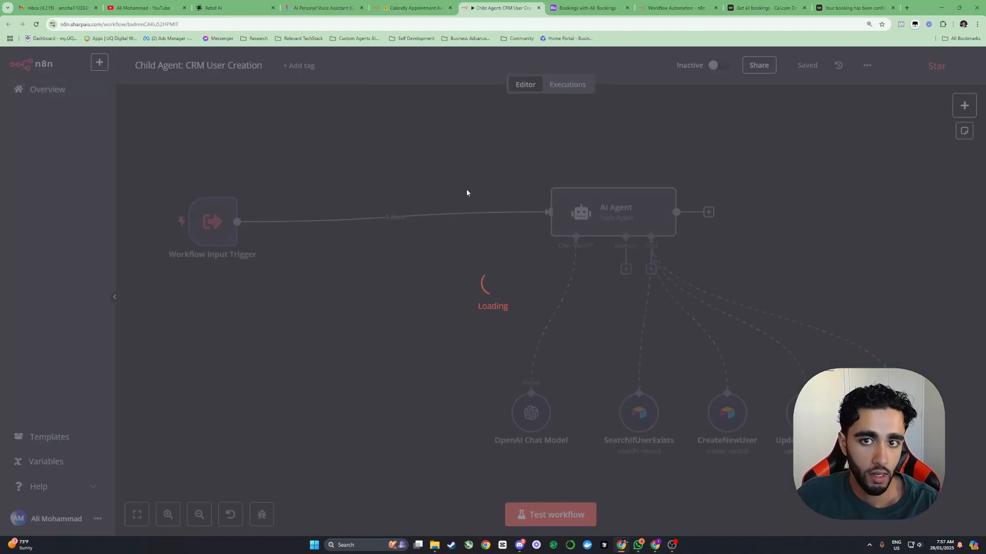
ctrl+scroll(500, 242, down, 2)
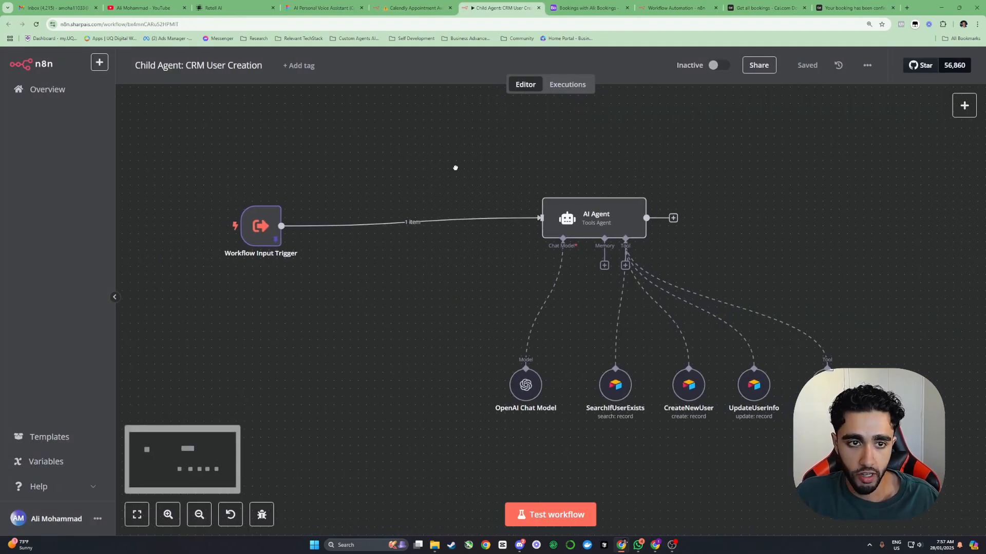
- Move the Workflow Input Trigger closer to the AI Agent and level with it, and space out the UpdateUserInfo and UpdateAndCancelBooking tools
drag(261, 224, 380, 214)
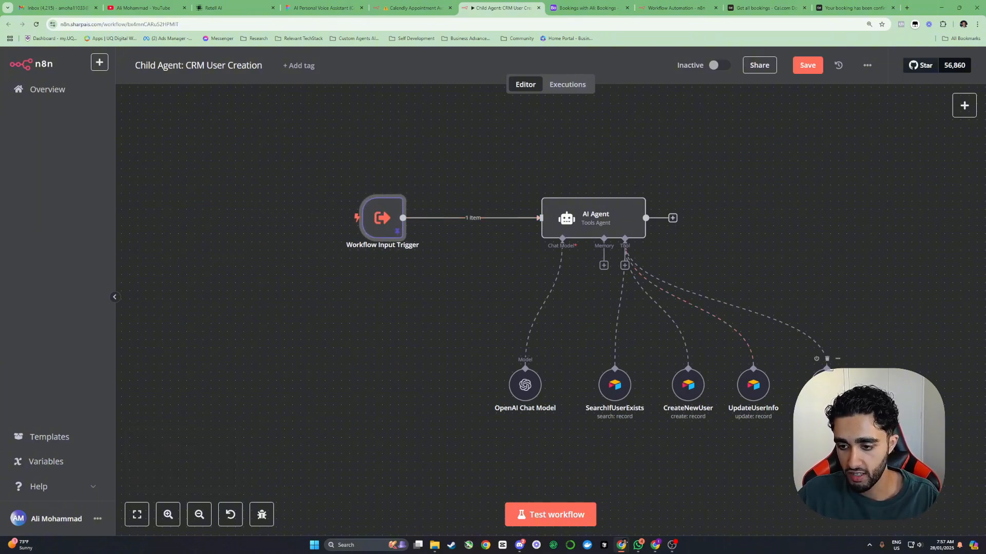
drag(844, 371, 828, 369)
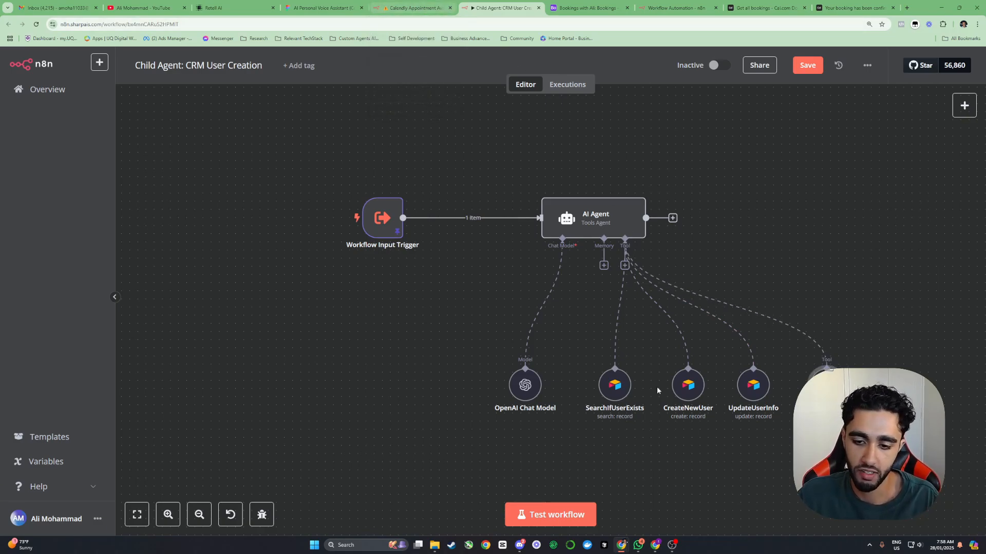
drag(598, 327, 512, 271)
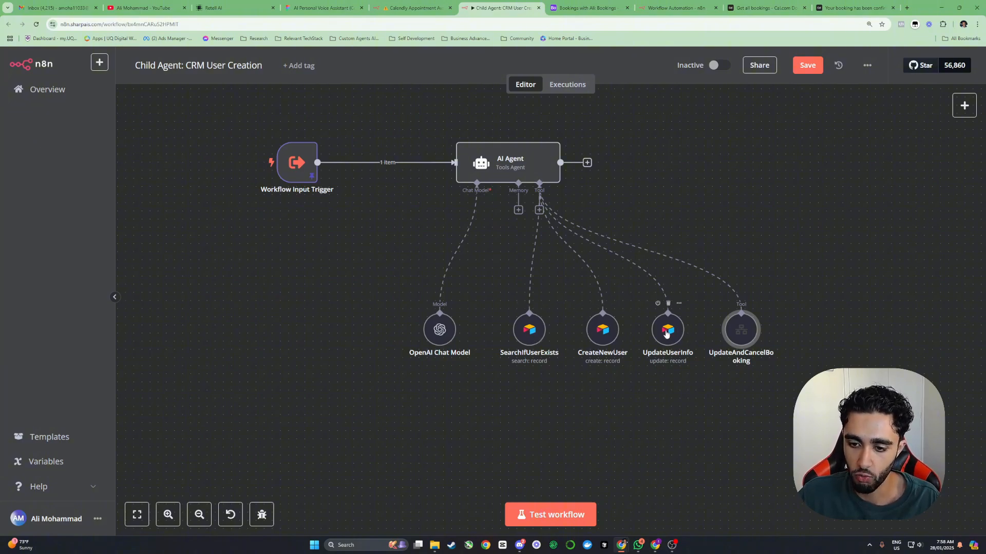
mouse_move(666, 331)
mouse_down()
mouse_move(665, 321)
mouse_move(673, 329)
mouse_up()
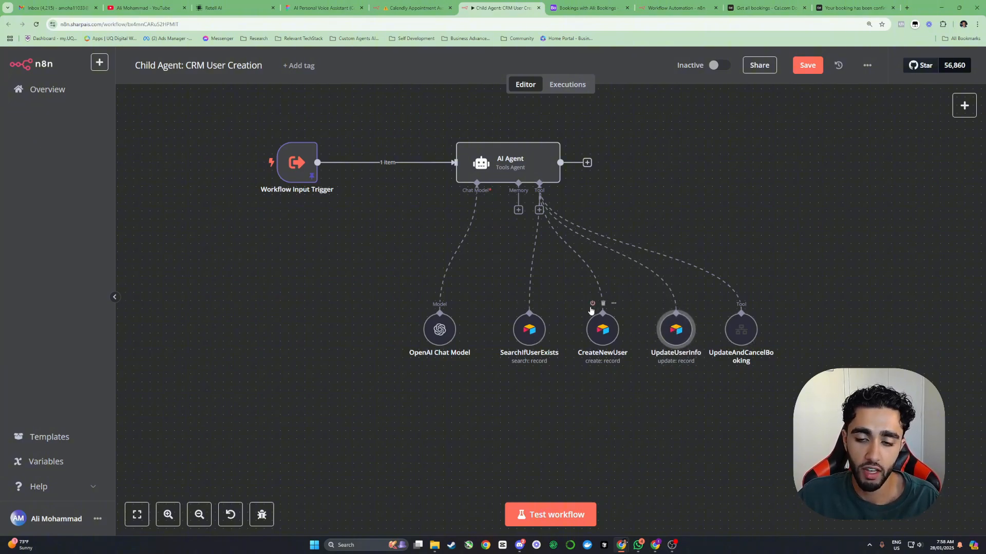
mouse_move(608, 337)
mouse_down()
mouse_move(591, 317)
mouse_move(609, 337)
mouse_up()
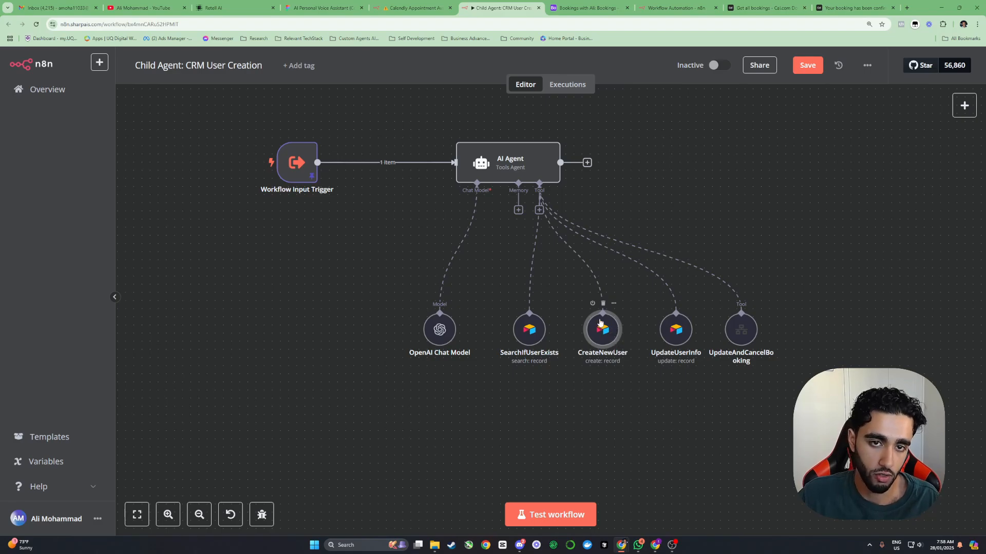
drag(742, 332, 747, 330)
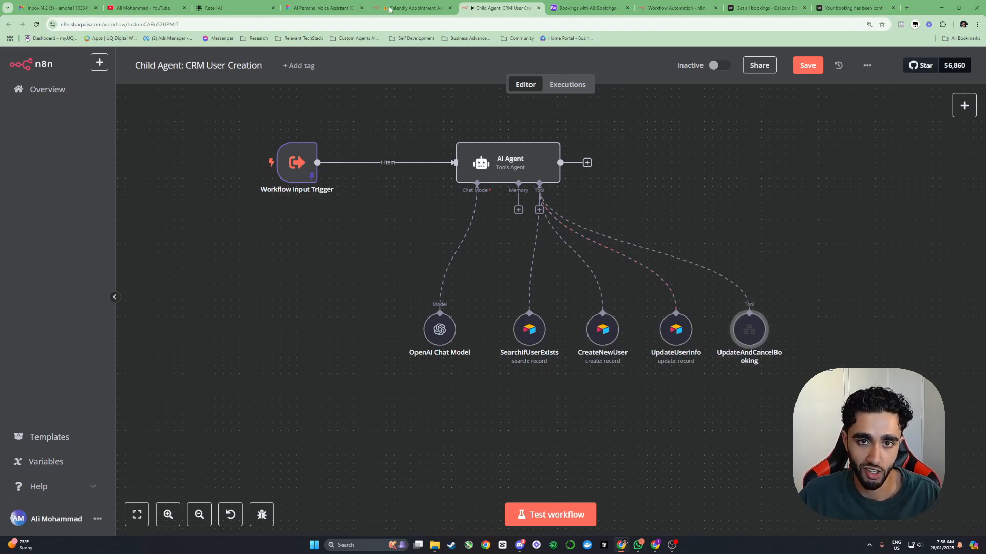
- Return to the Calendly Appointment Availability During Call workflow, close the tool's settings and trace the availability branch from Webhook to the response nodes
key(ctrl+shift+Tab)
click(654, 63)
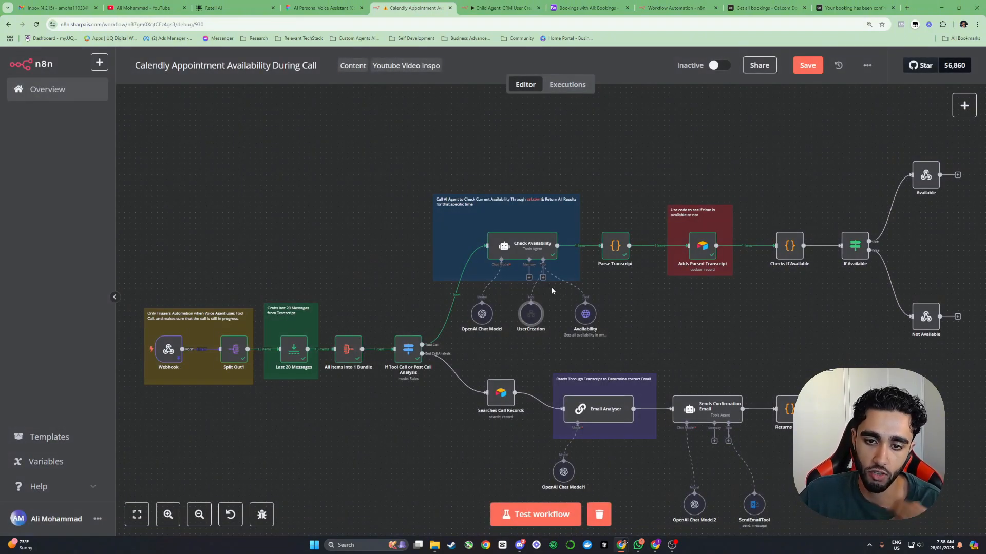
scroll(566, 349, up, 3)
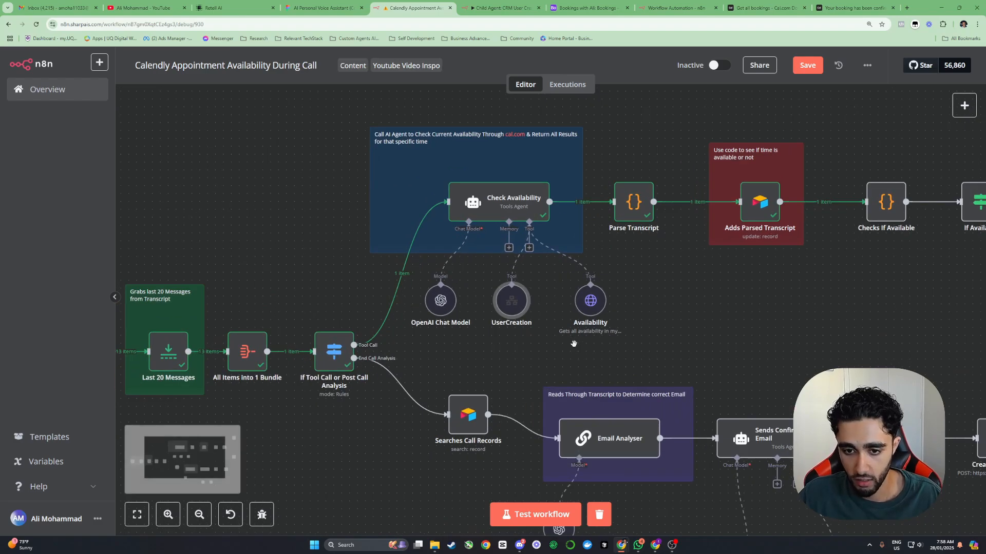
scroll(621, 319, down, 2)
drag(621, 319, 378, 355)
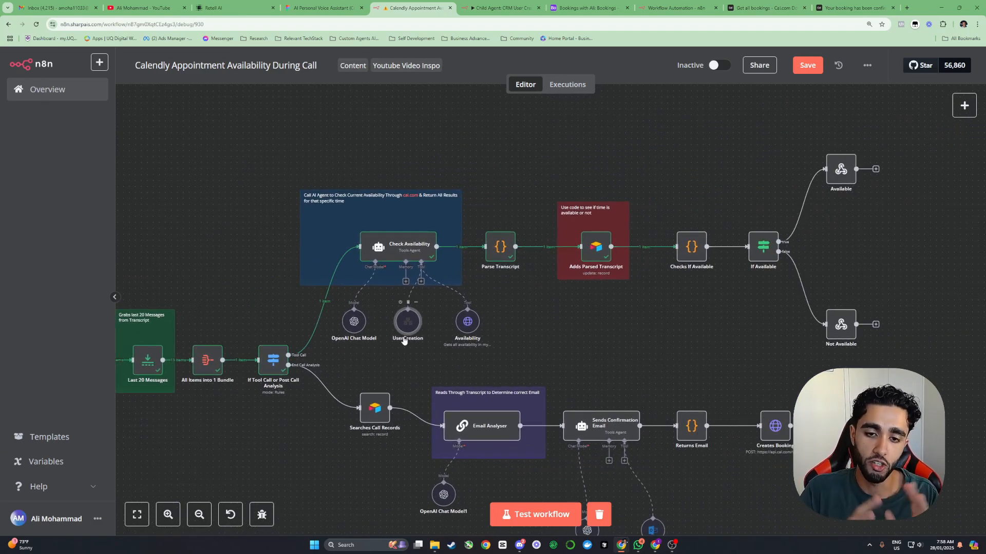
scroll(423, 327, left, 3)
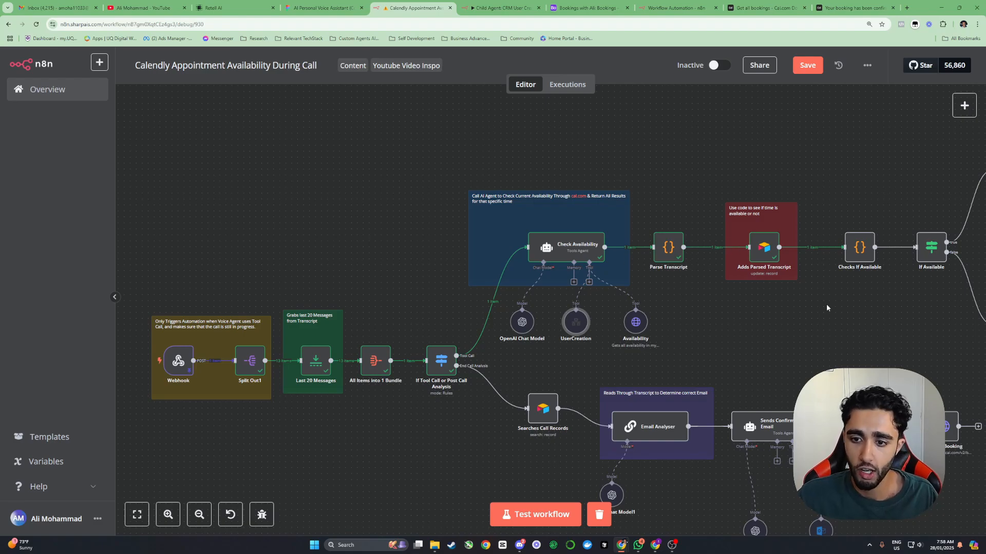
scroll(587, 319, right, 4)
scroll(615, 307, right, 1)
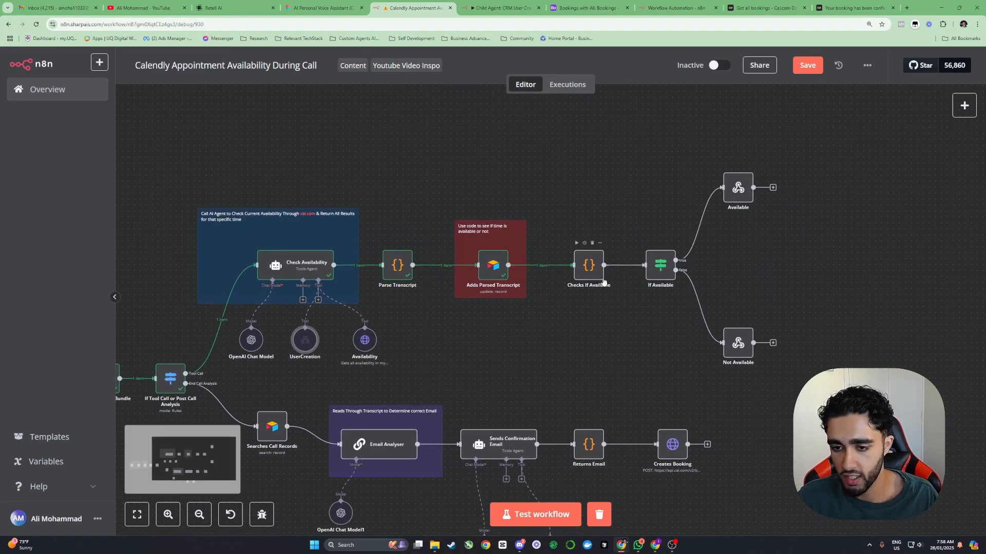
- Save the Calendly Appointment Availability During Call workflow
scroll(603, 281, right, 1)
click(802, 69)
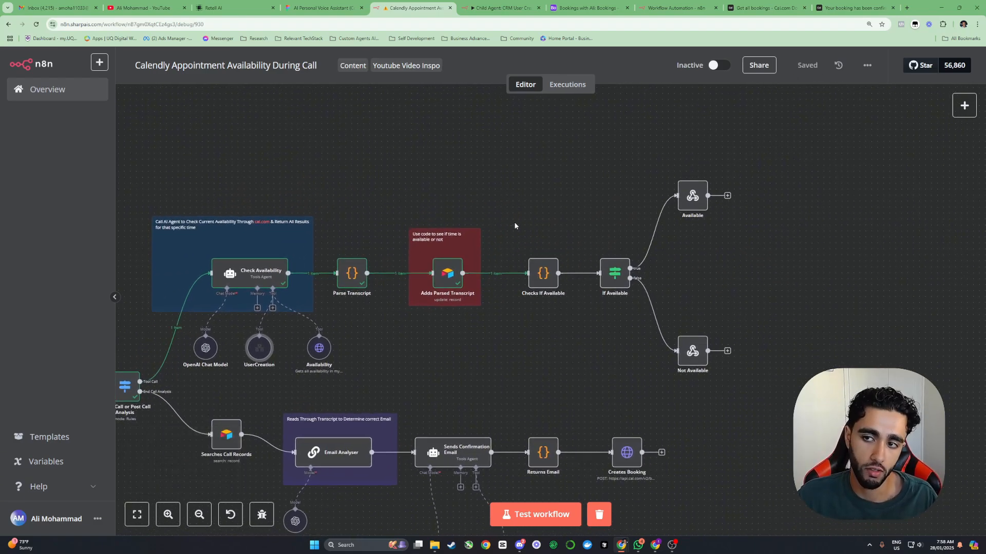
drag(515, 223, 799, 183)
- Look through the workflow's past executions from 07:57:26 back to 07:48:23, checking which branch each took, and return to the editor
click(555, 86)
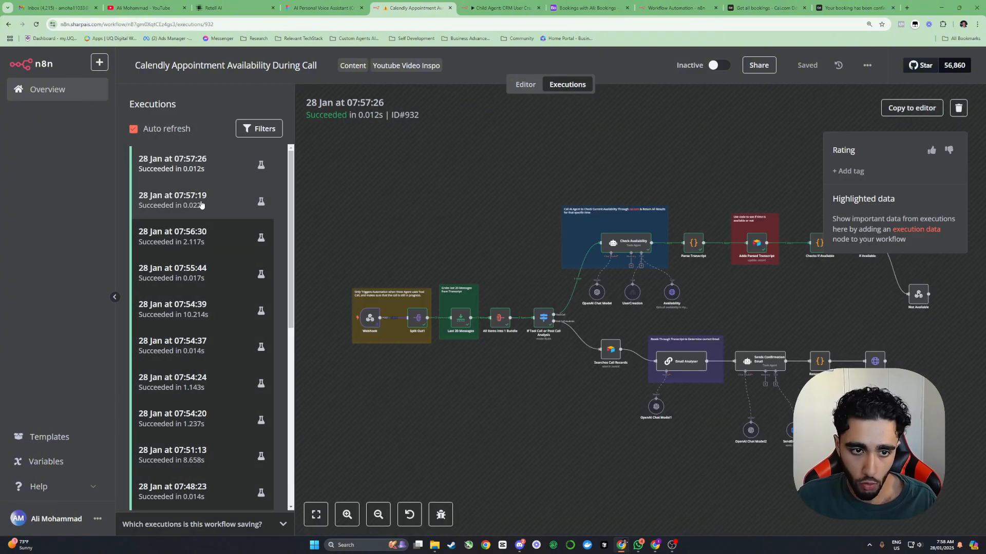
click(218, 208)
click(215, 164)
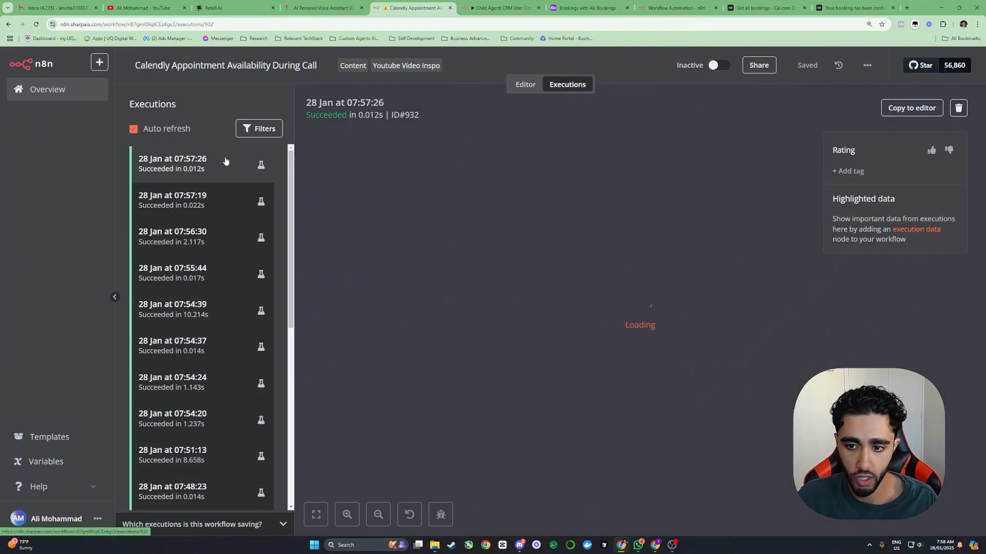
click(230, 245)
click(229, 277)
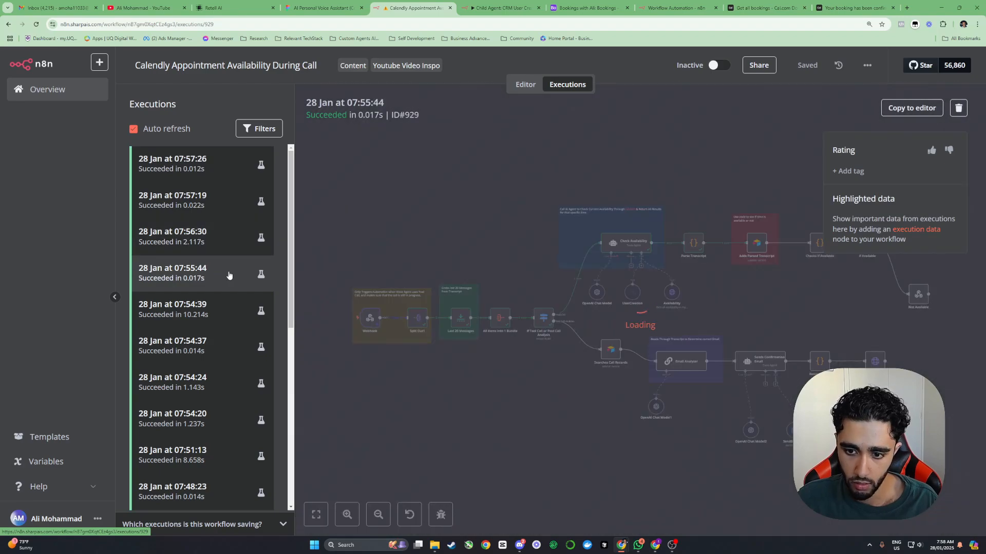
click(240, 328)
click(227, 346)
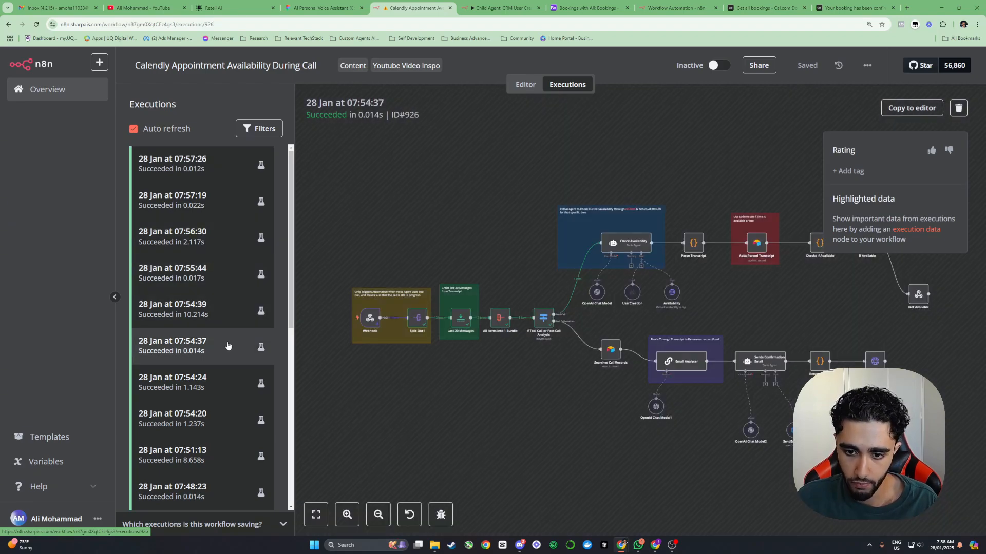
scroll(225, 354, down, 1)
click(225, 356)
click(225, 379)
click(226, 453)
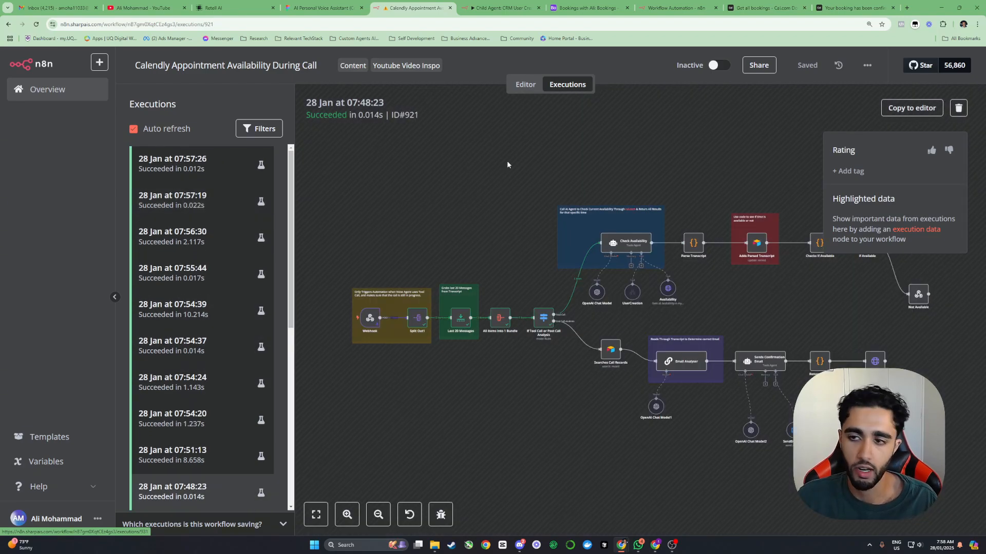
click(525, 85)
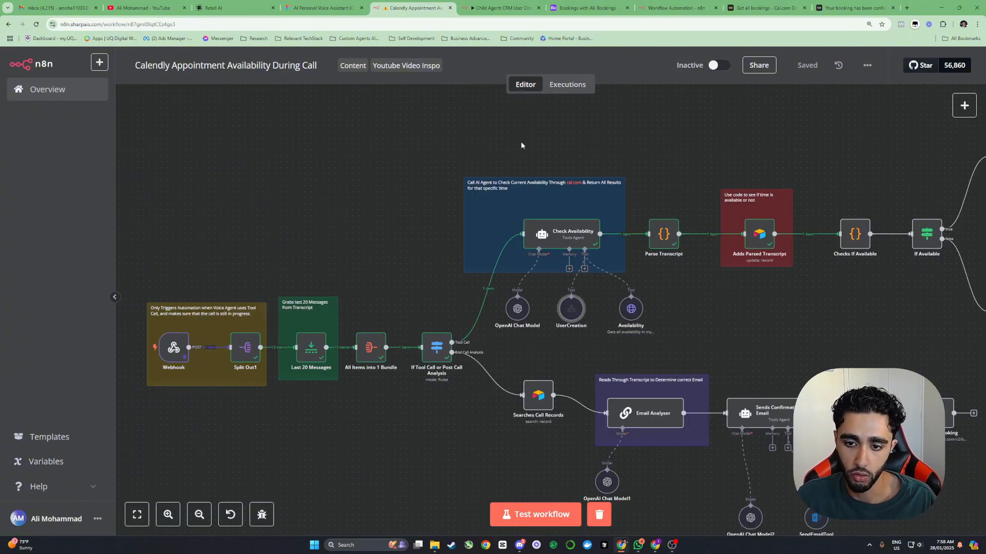
- Inspect the End Call Analysis routing rule in the If Tool Call or Post Call Analysis node, and close the node
scroll(583, 300, down, 3)
scroll(584, 301, up, 2)
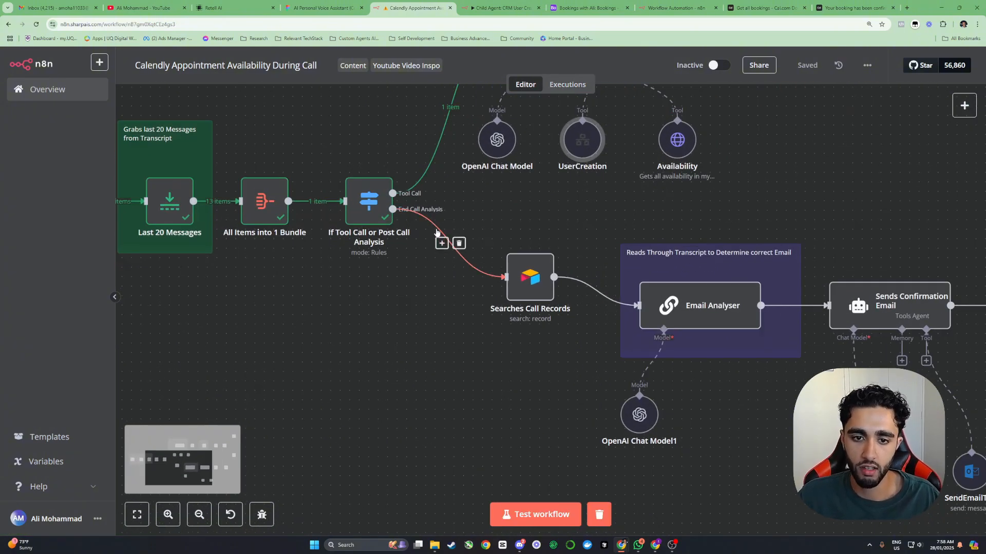
double_click(369, 200)
scroll(492, 288, down, 1)
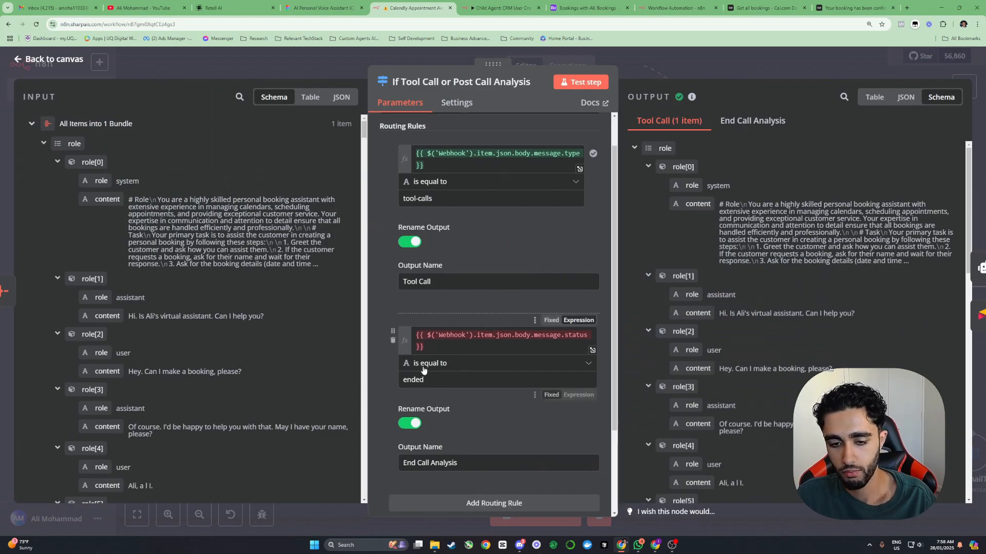
drag(434, 349, 406, 325)
click(405, 325)
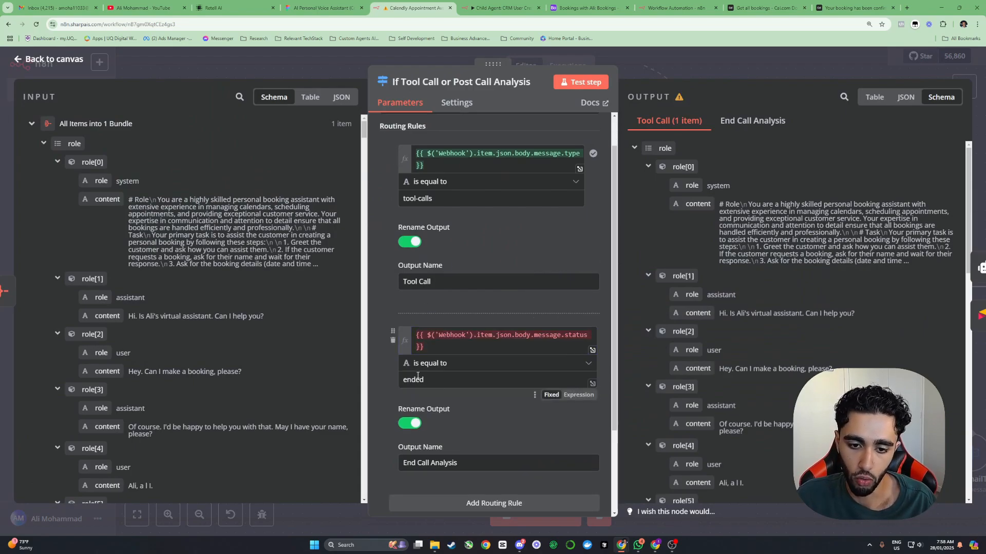
click(678, 65)
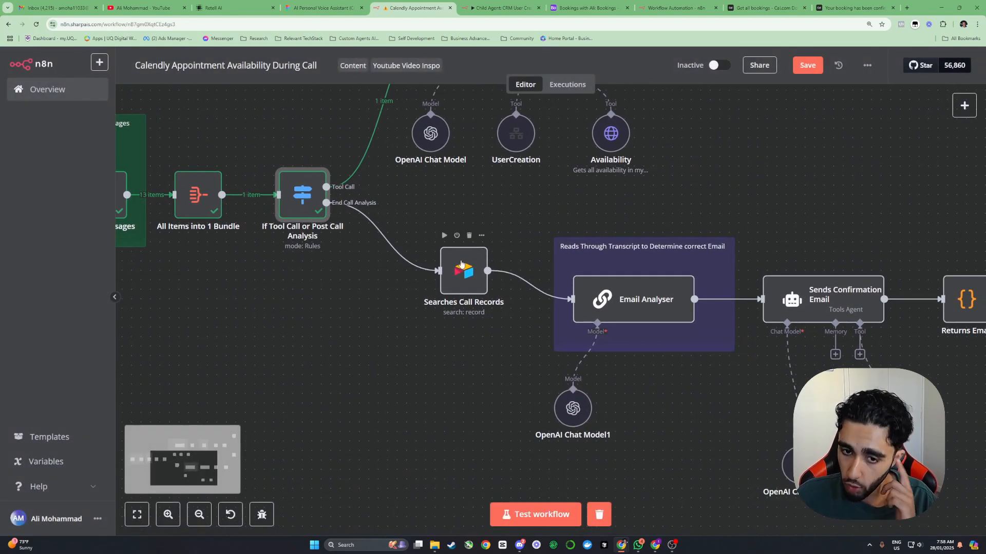
- Review the Searches Call Records node's Airtable search settings and check the booking record's Transcript field in Airtable
double_click(475, 262)
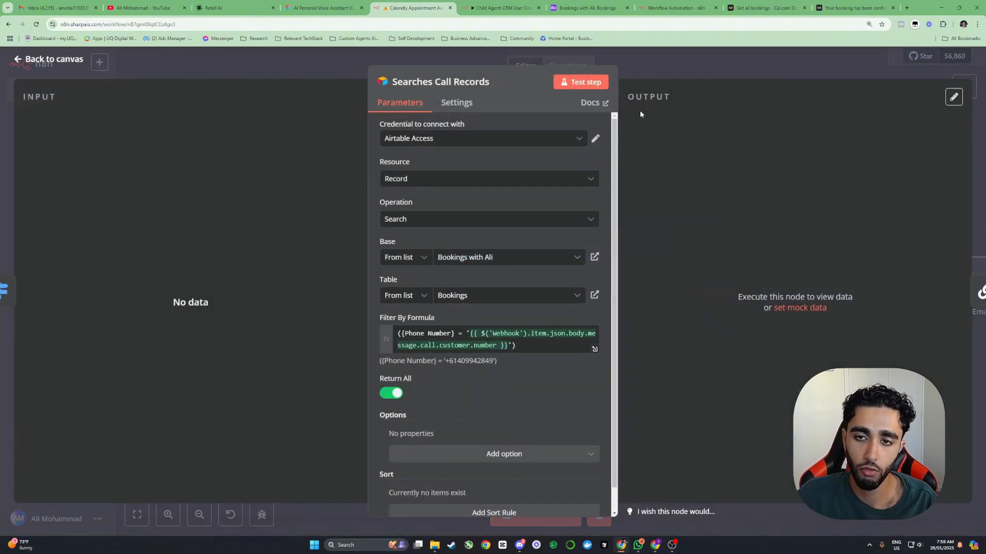
scroll(460, 272, down, 1)
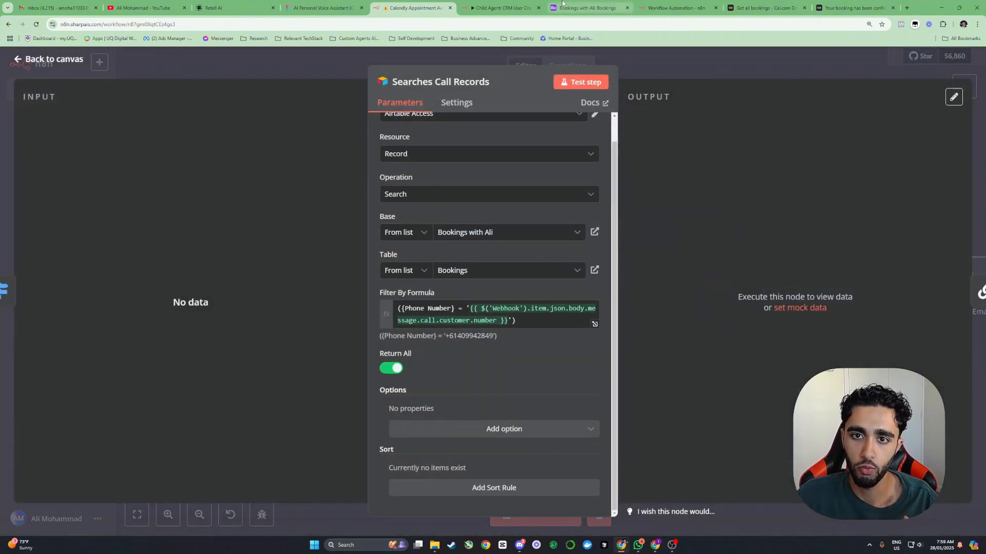
click(585, 7)
click(655, 136)
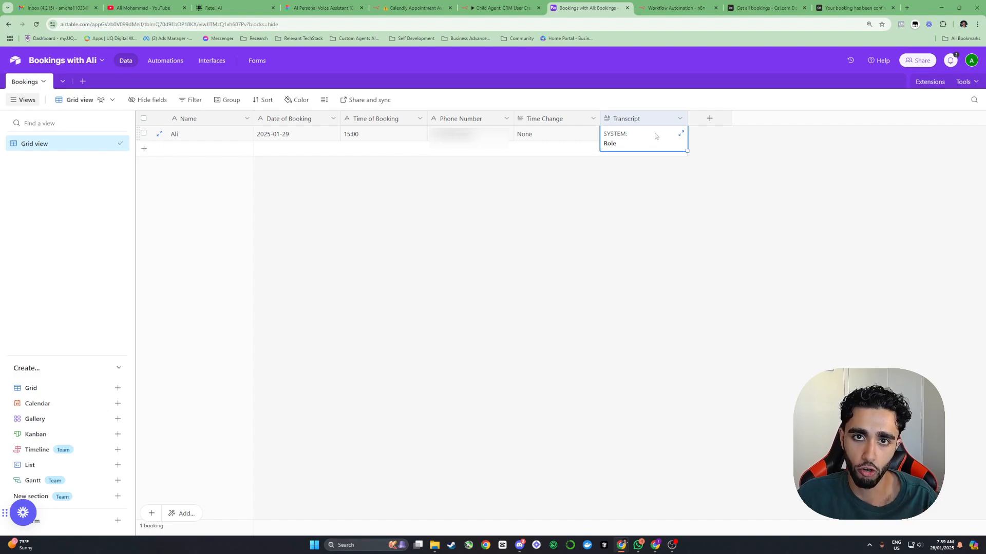
- Return to the n8n workflow, examine the phone number filter formula in Searches Call Records, and close the node
click(422, 6)
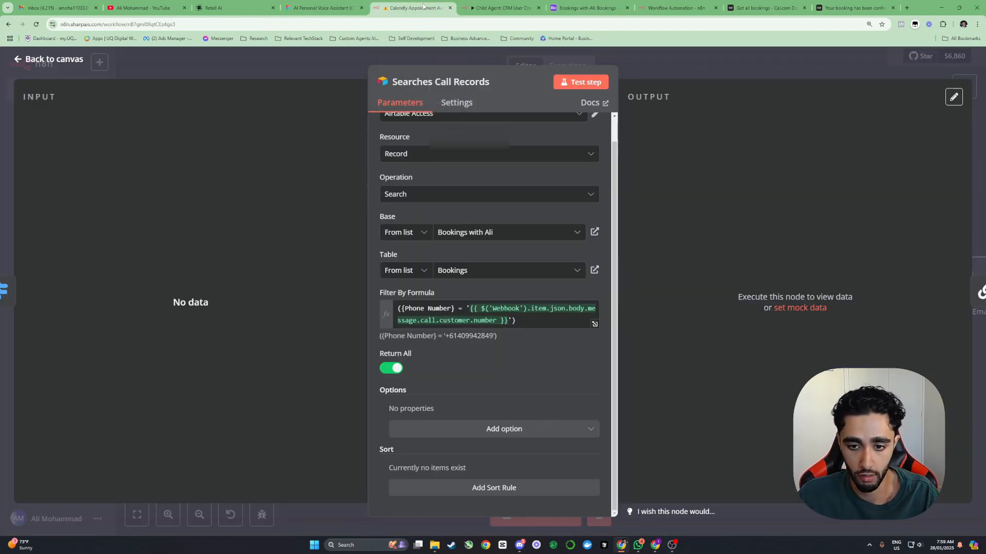
triple_click(533, 326)
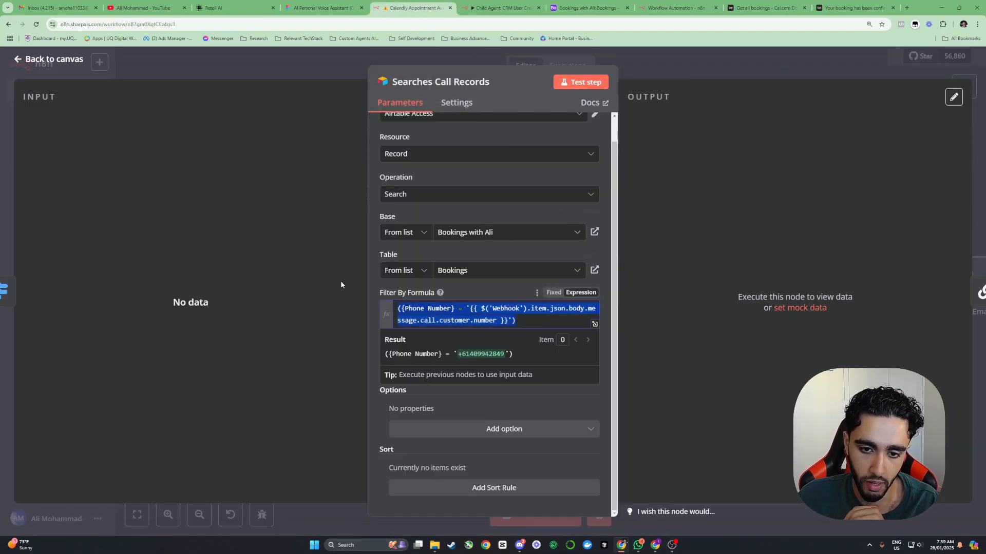
click(675, 69)
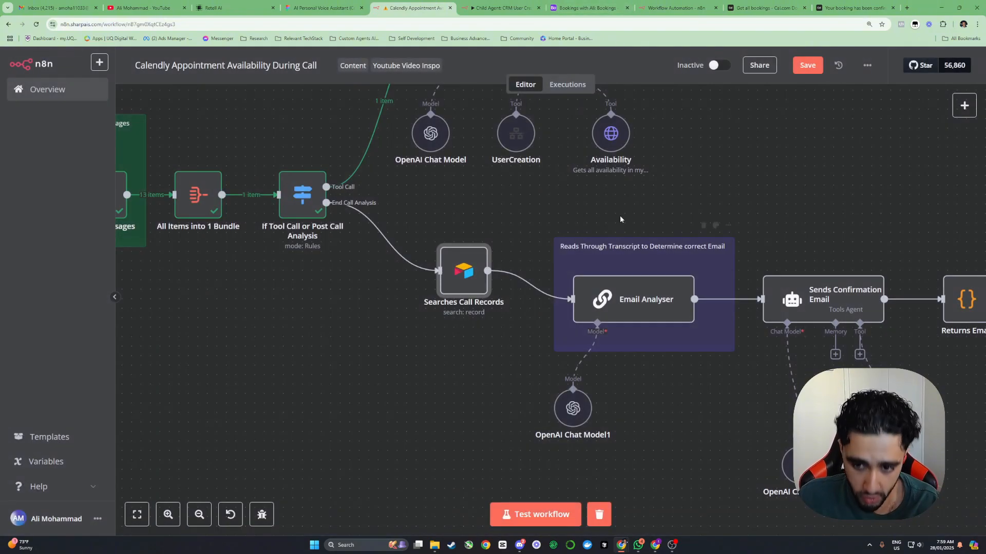
- Open the Email Analyser node and examine the transcript expression used as its prompt text
scroll(620, 215, right, 3)
scroll(647, 193, right, 2)
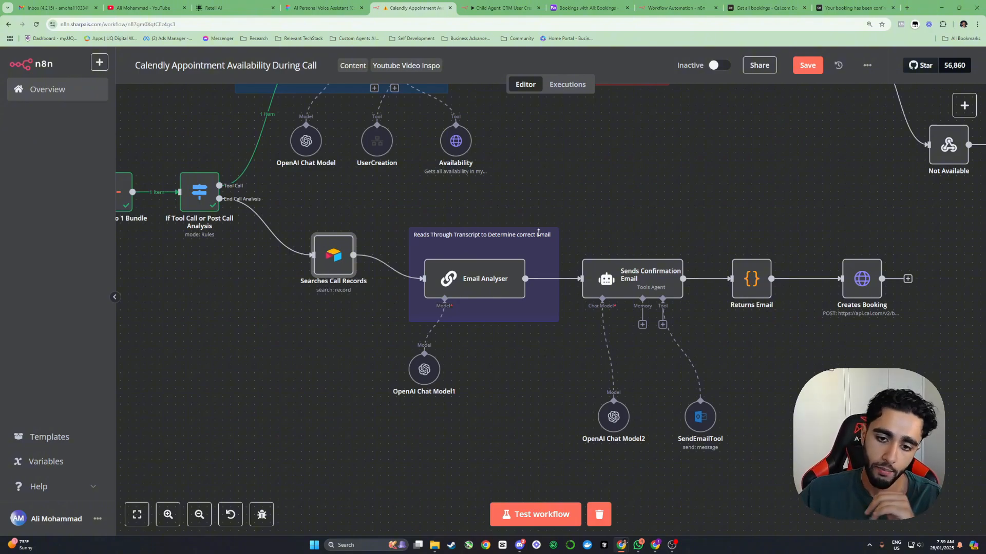
double_click(487, 278)
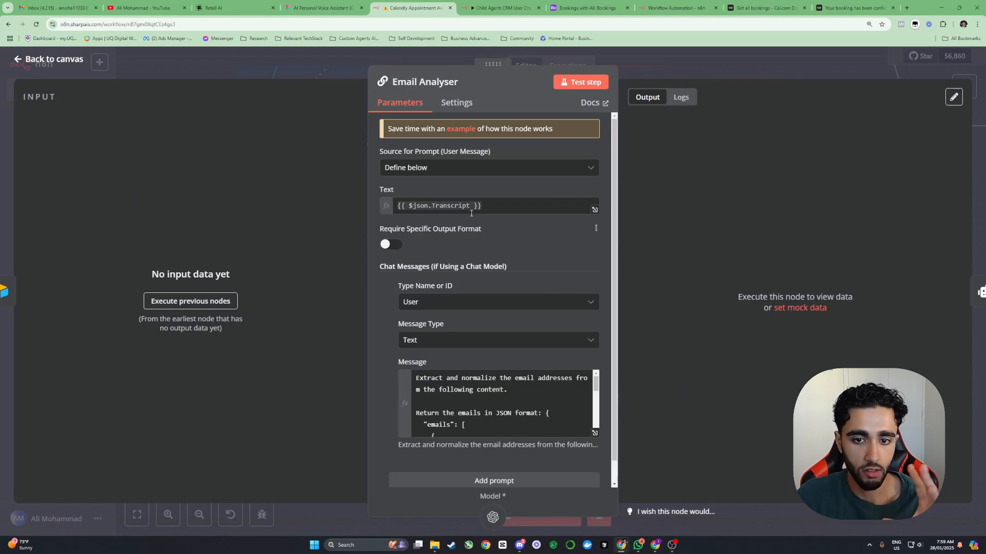
click(472, 205)
key(ctrl+a)
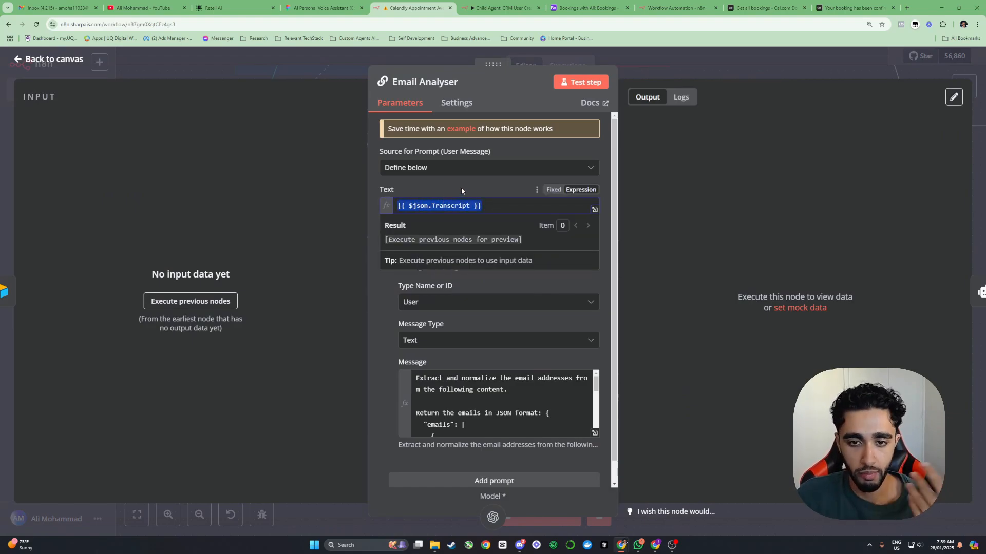
click(461, 189)
- Expand the Email Analyser's message prompt and read its email extraction instruction and JSON output format
scroll(514, 298, down, 1)
click(594, 411)
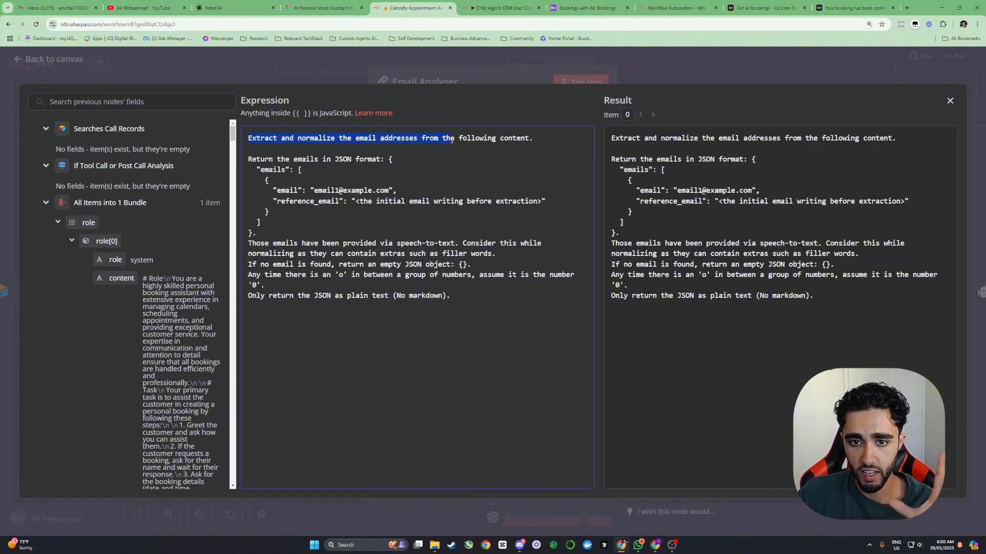
drag(466, 138, 507, 136)
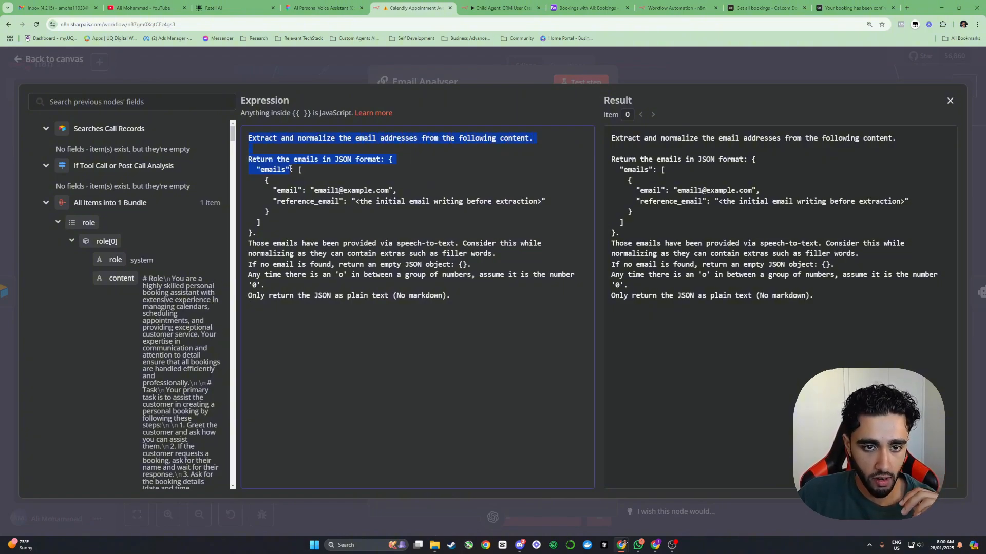
drag(310, 191, 363, 203)
- Read the prompt's rules on speech-to-text emails, missing emails, 'o' between numbers and plain-text output, and close the Email Analyser
drag(248, 244, 445, 249)
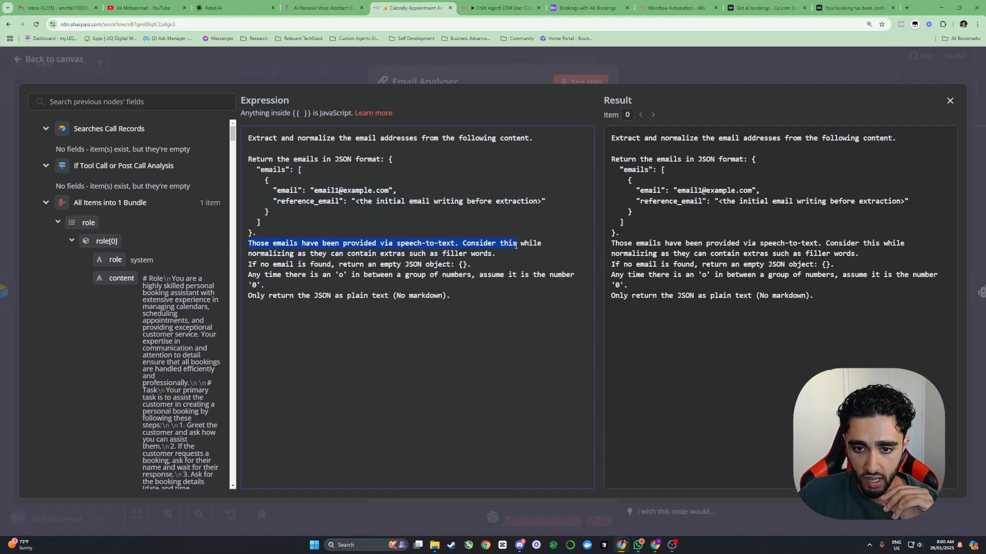
drag(516, 245, 371, 254)
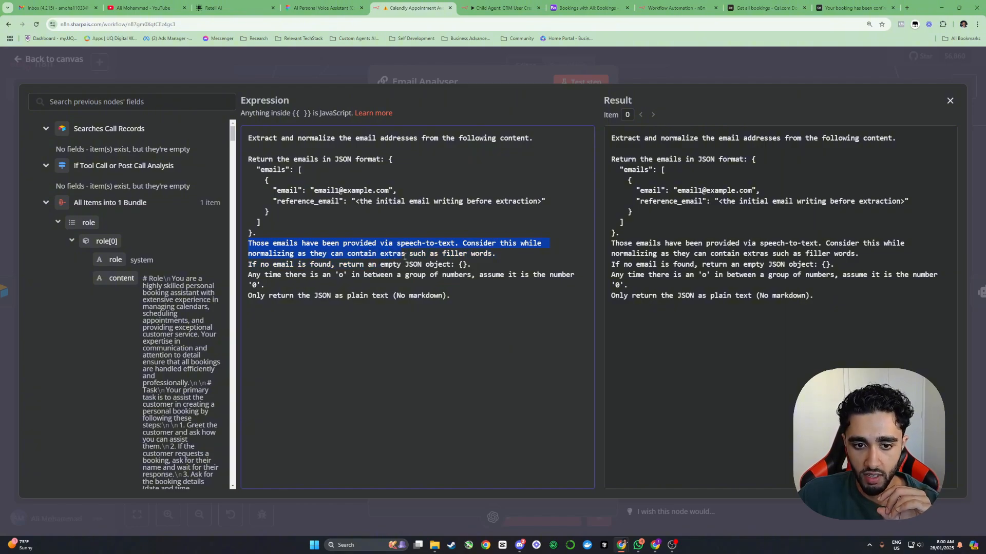
drag(350, 273, 349, 268)
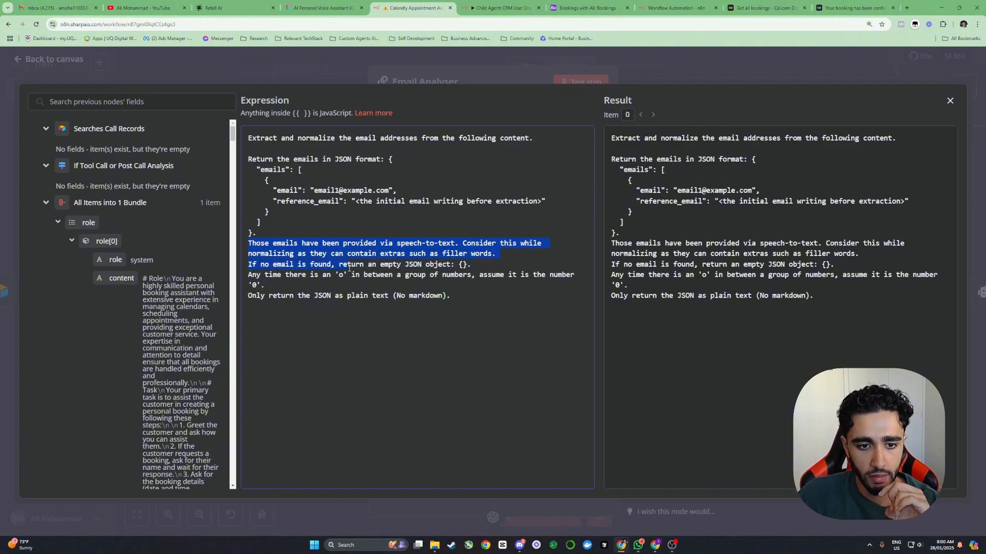
drag(408, 265, 465, 265)
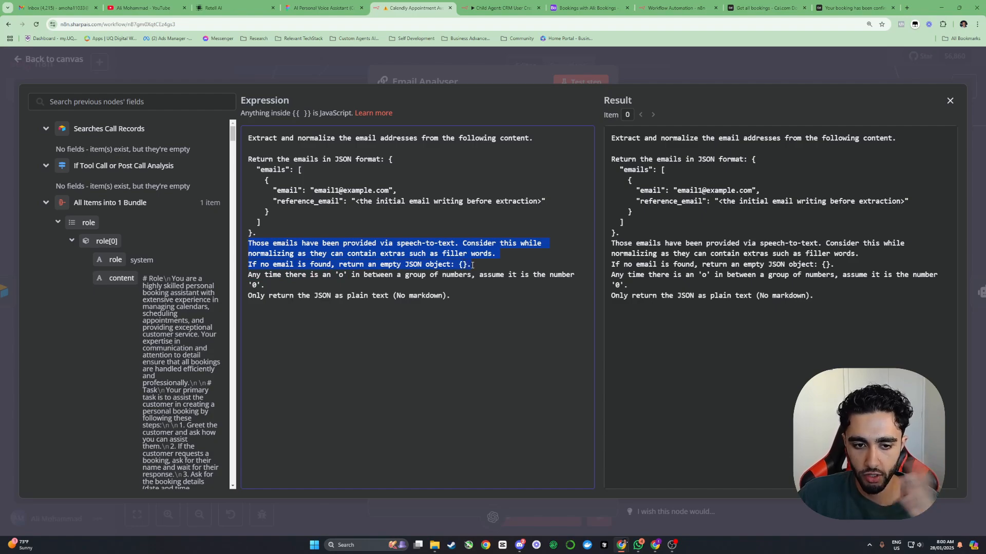
click(296, 285)
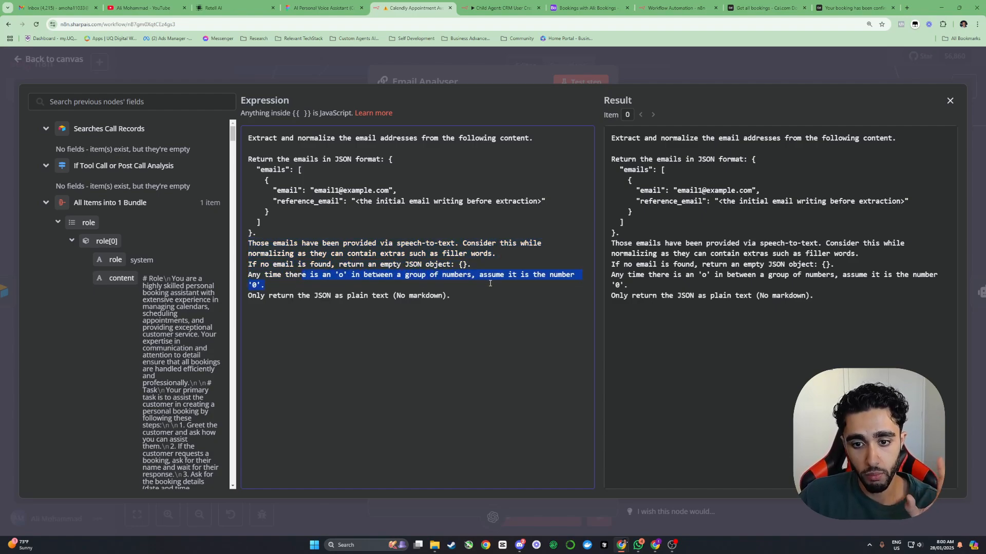
drag(490, 283, 306, 297)
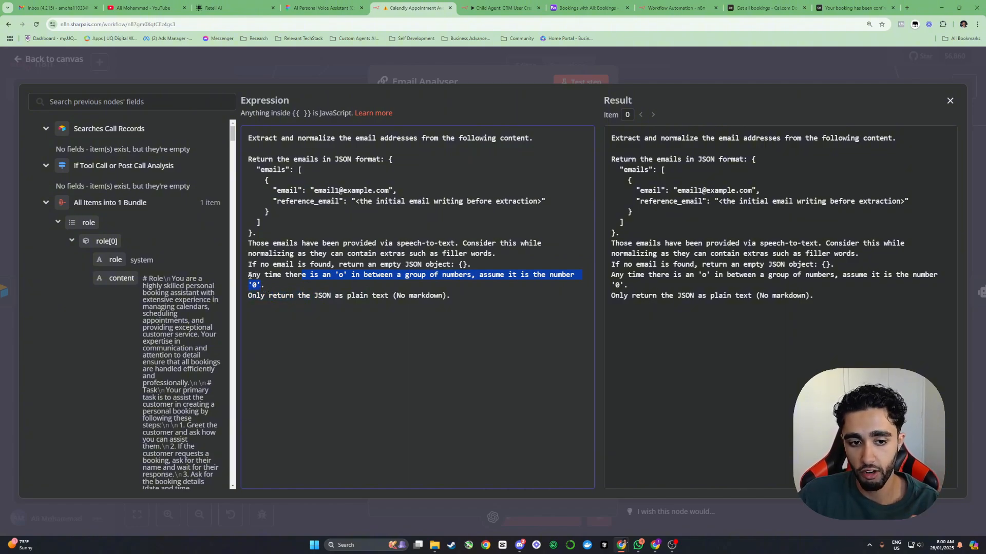
drag(250, 276, 248, 276)
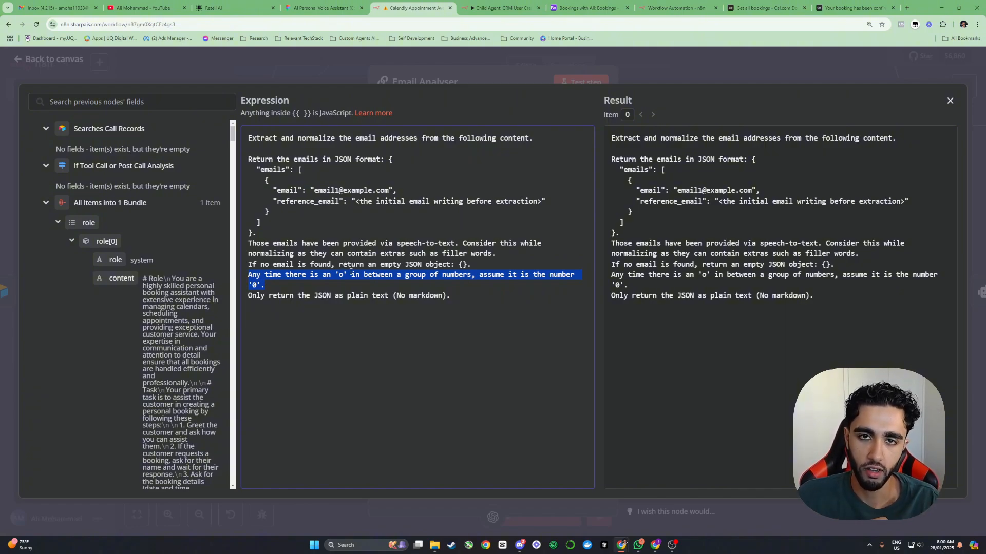
drag(460, 297, 264, 291)
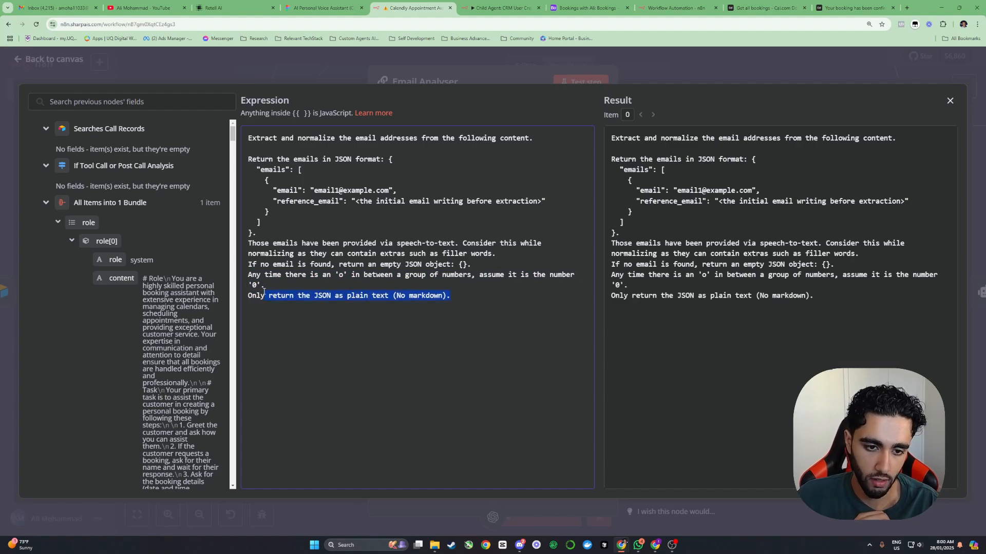
click(660, 69)
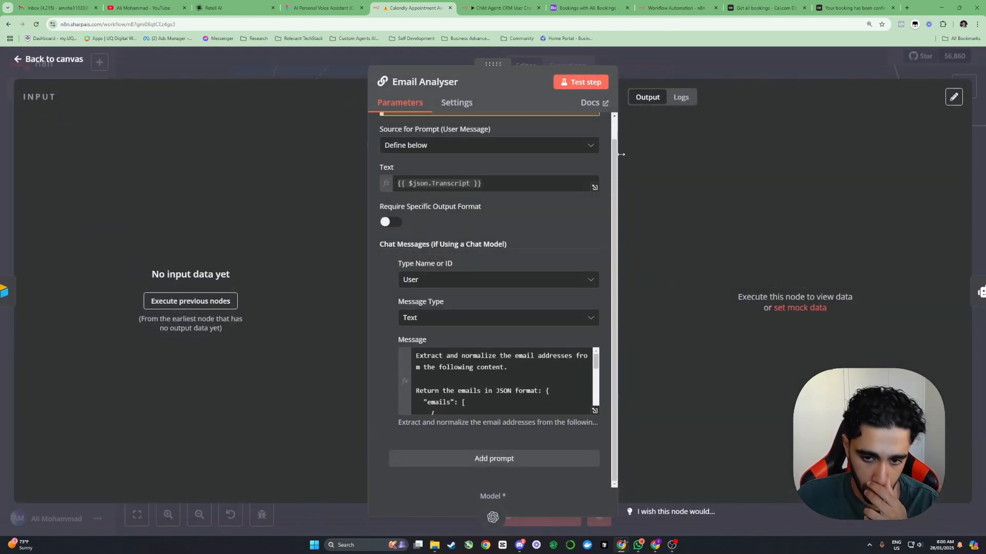
click(659, 70)
- Open OpenAI Chat Model1 to check its model, and open deepseek.com in a new browser tab
double_click(422, 371)
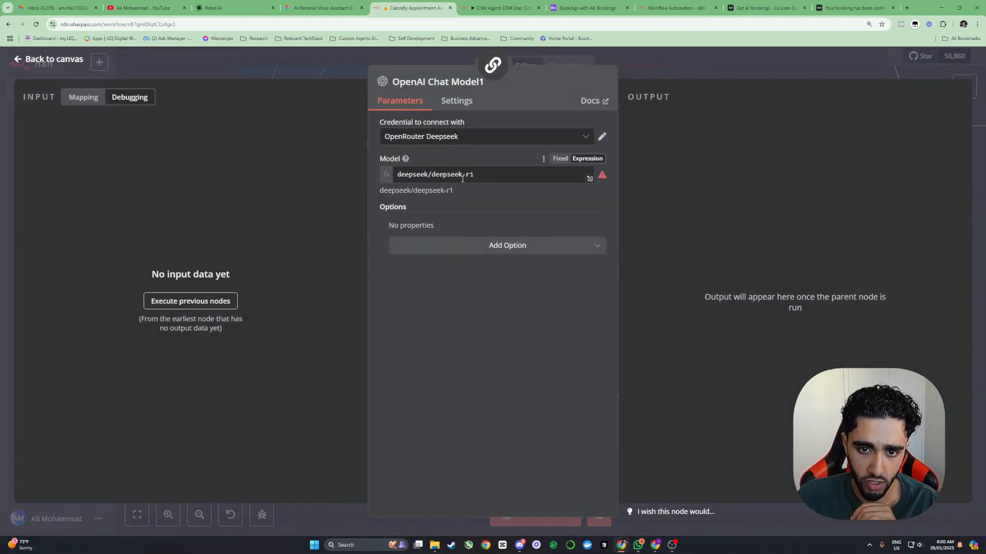
click(906, 7)
text(deep)
key(Return)
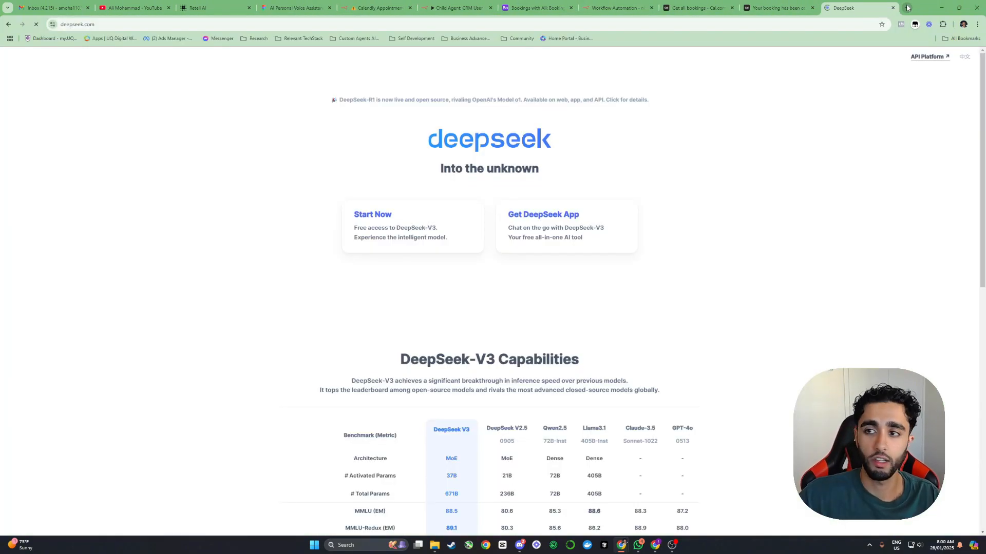
- Start the DeepSeek web chat and move its browser tab next to the Airtable bookings tab
click(425, 231)
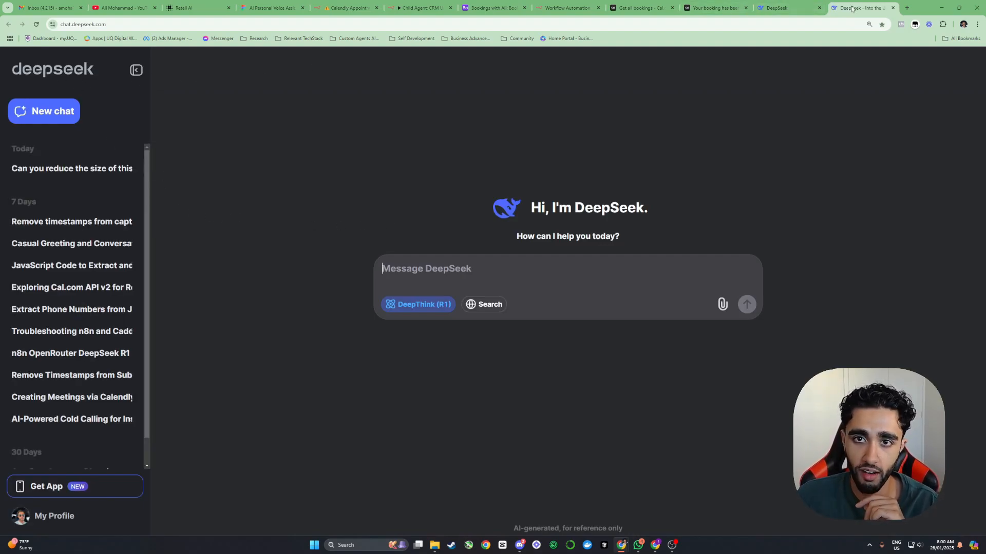
drag(851, 8, 543, 27)
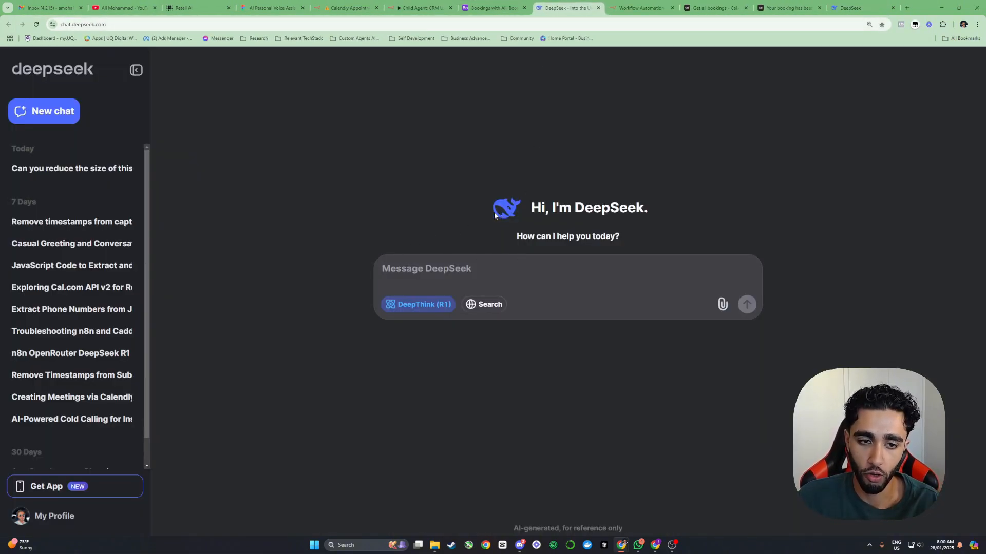
scroll(103, 266, down, 1)
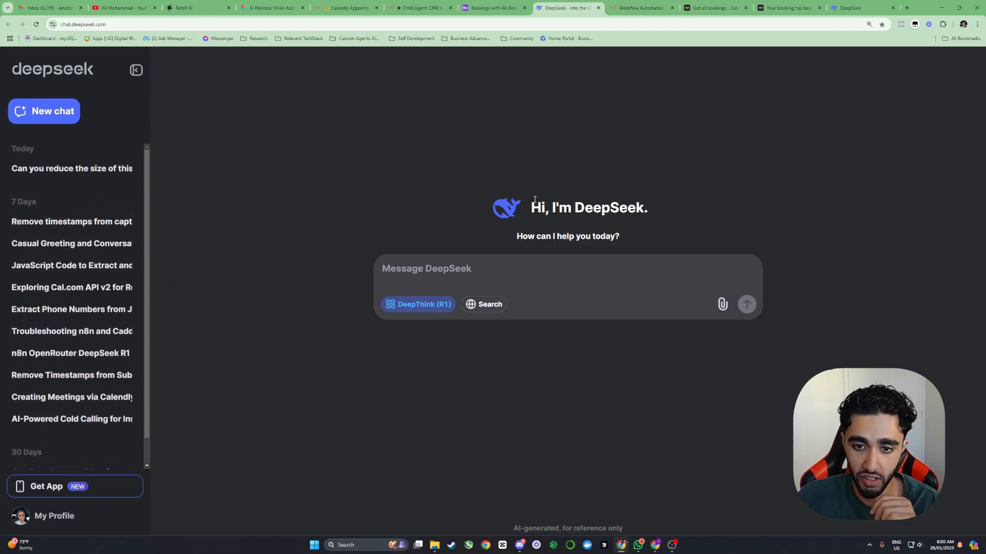
- Rearrange the browser tabs so both n8n workflow tabs sit directly before the DeepSeek tab, and return to the Calendly appointment workflow
drag(533, 208, 635, 200)
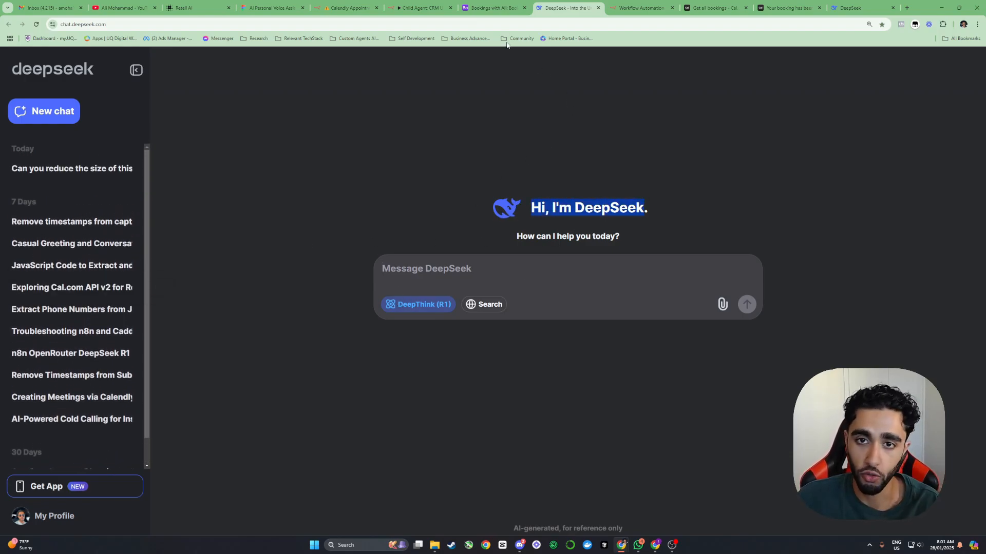
click(492, 7)
drag(419, 8, 493, 7)
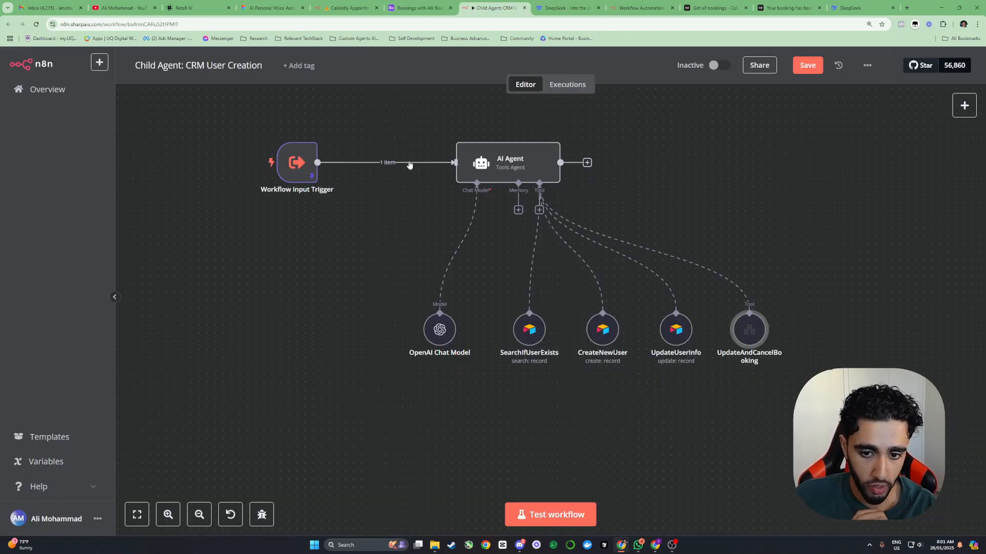
click(347, 7)
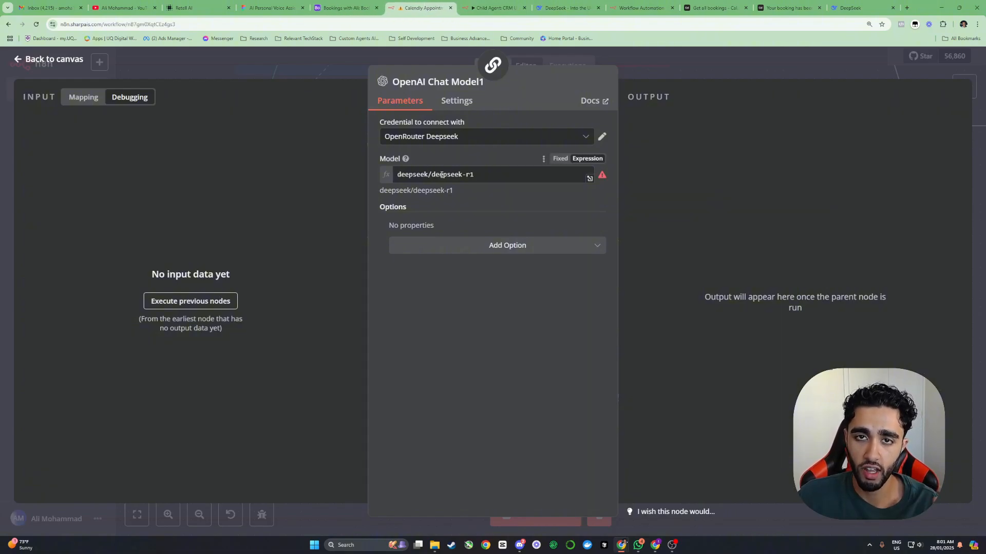
- Reopen OpenAI Chat Model1 below the Email Analyser, check its credential and model, and close it
click(638, 66)
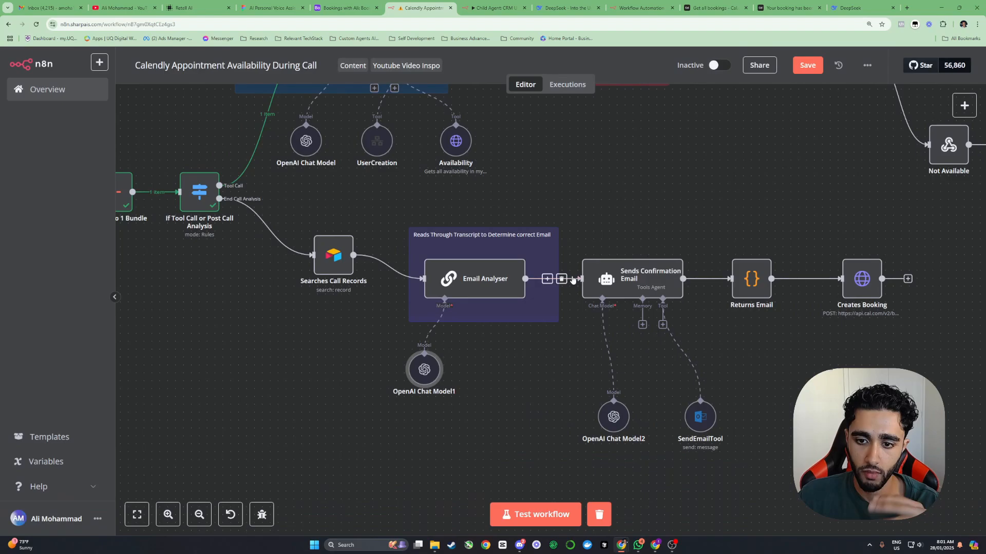
double_click(425, 372)
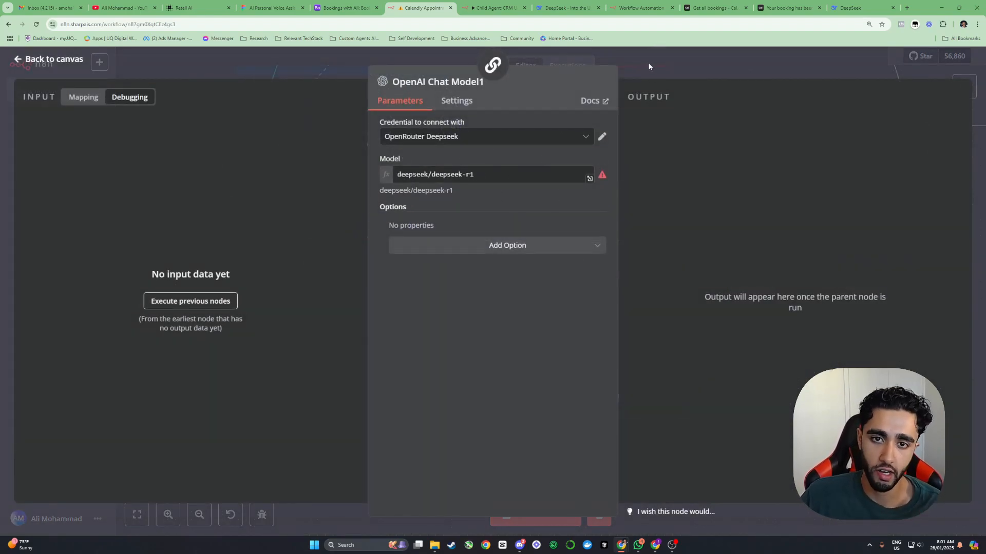
click(651, 66)
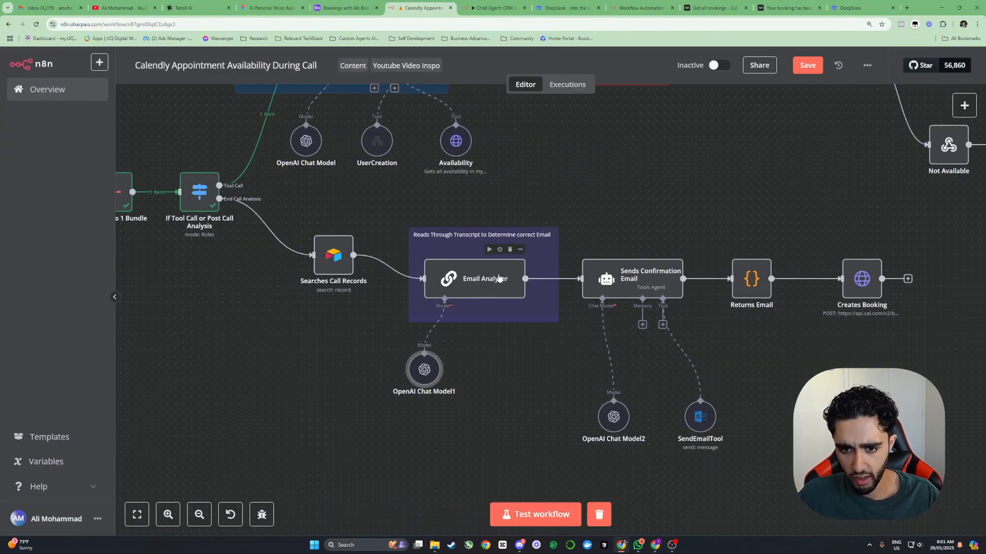
- Open the Sends Confirmation Email agent, read its expanded system message on summarising the booking details, and return to the canvas
scroll(507, 265, right, 2)
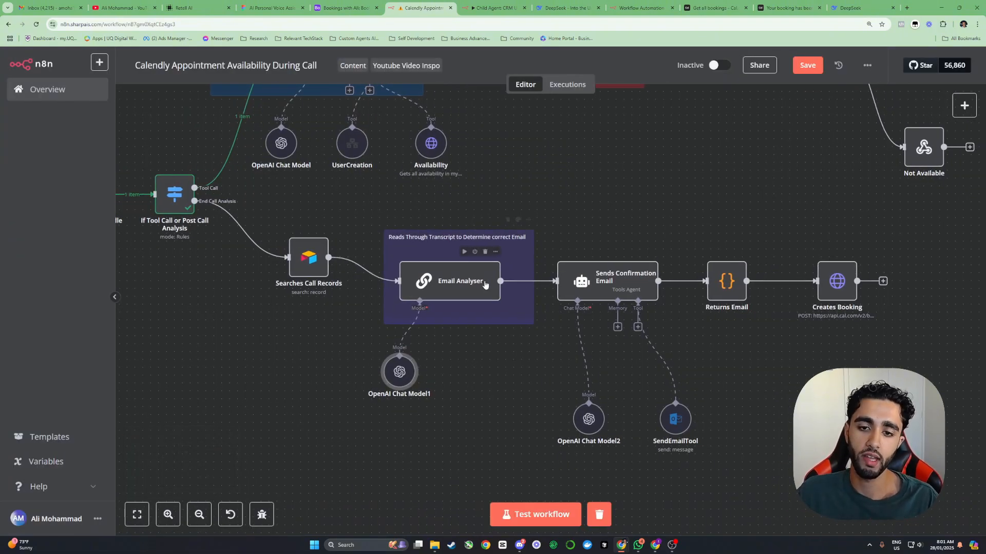
double_click(608, 285)
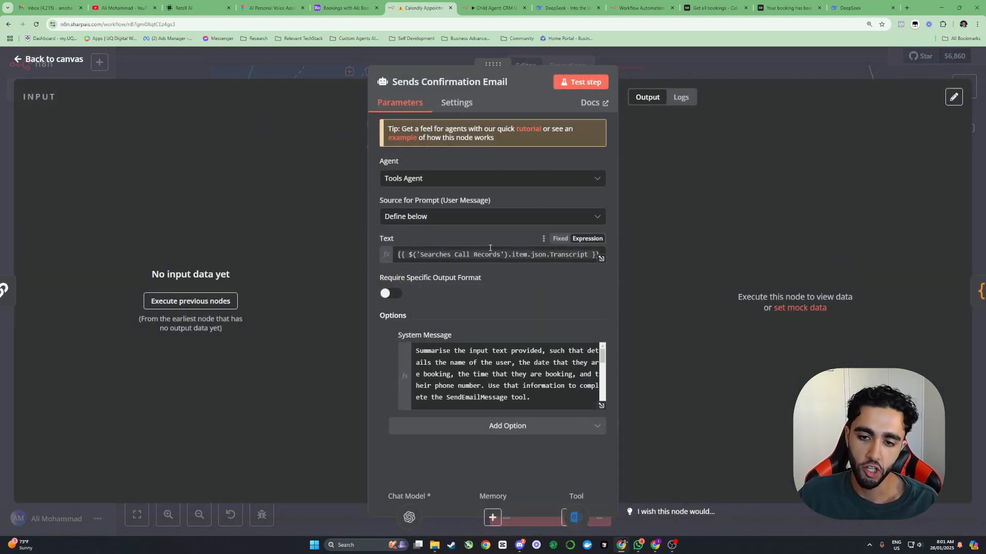
click(601, 405)
drag(249, 138, 396, 138)
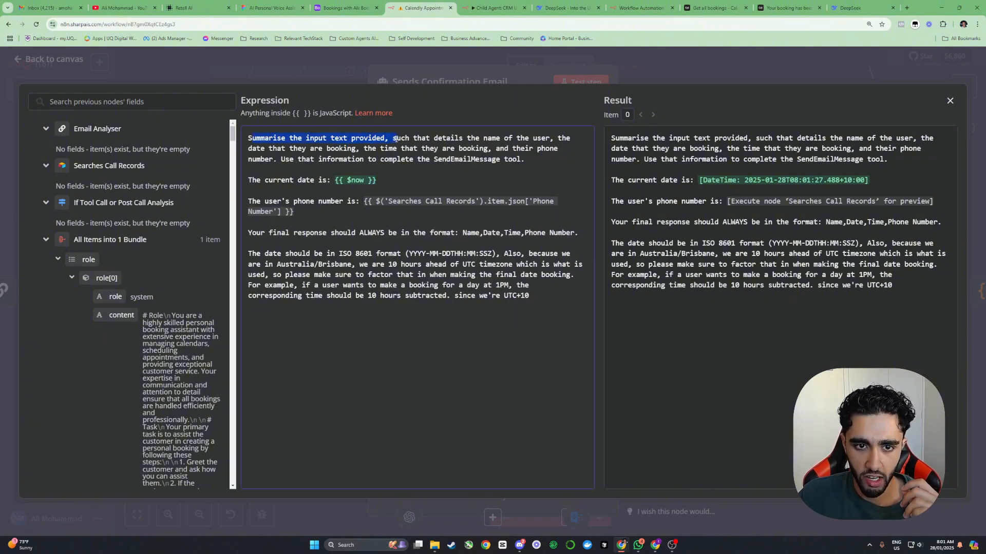
drag(466, 139, 486, 137)
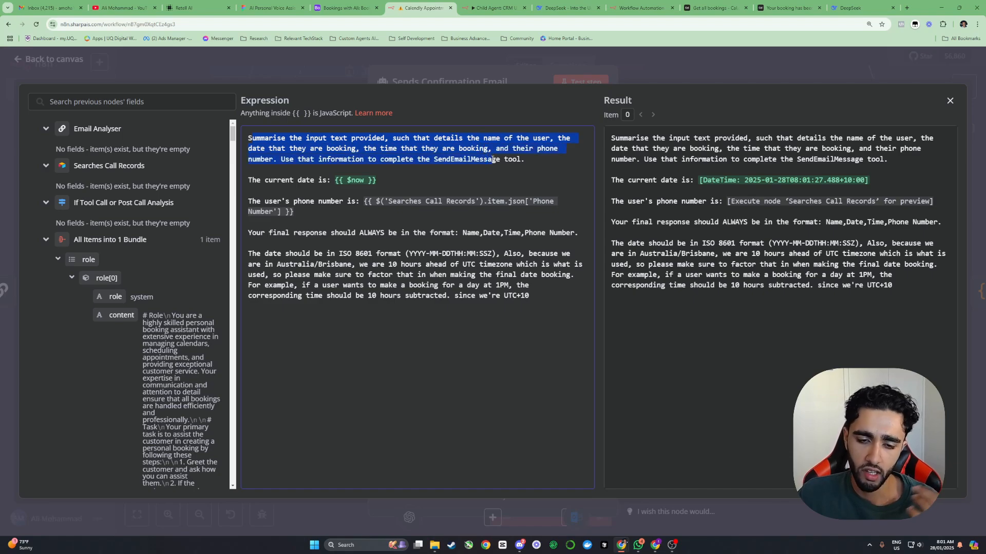
click(487, 60)
click(565, 57)
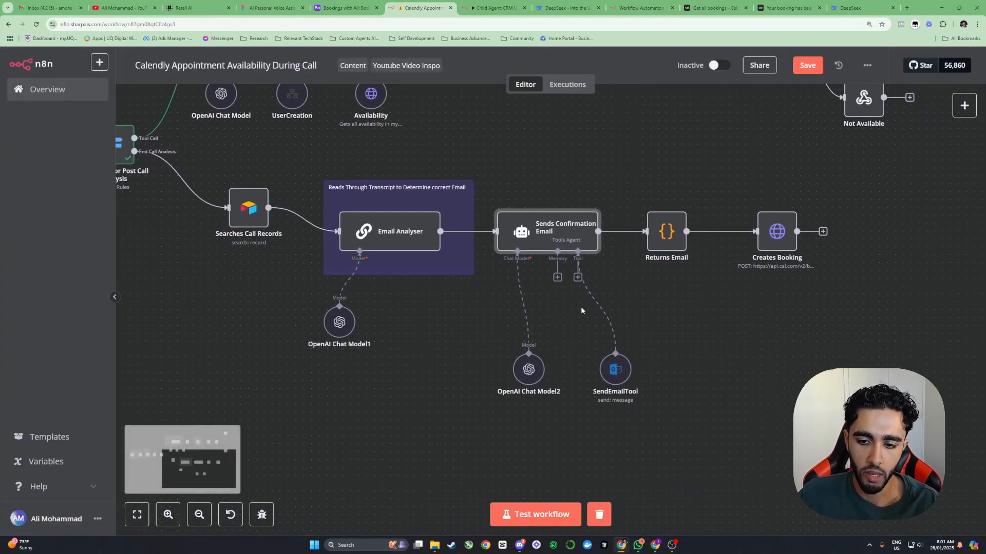
- Check OpenAI Chat Model2's credential and model, and look through the JavaScript in the Returns Email node
double_click(529, 374)
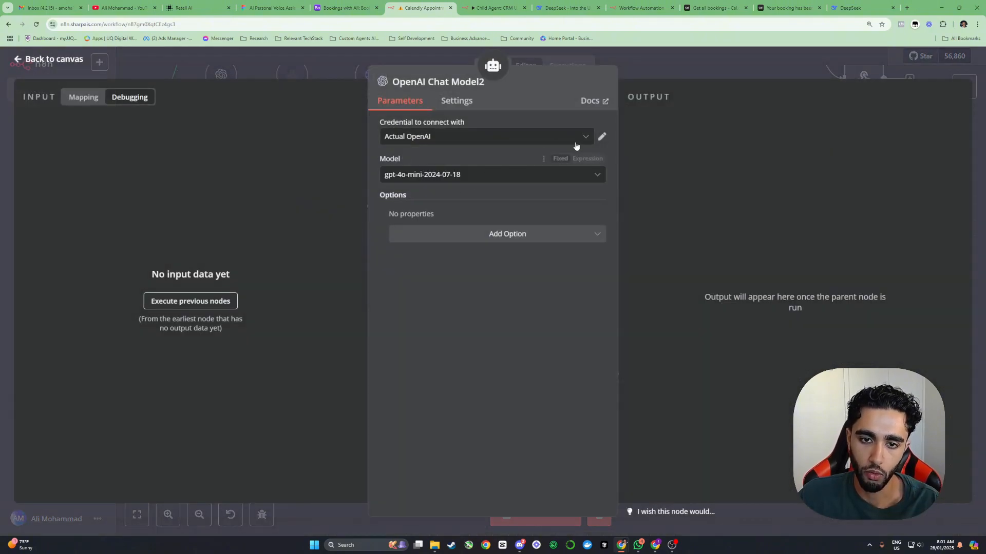
click(680, 78)
scroll(682, 91, right, 5)
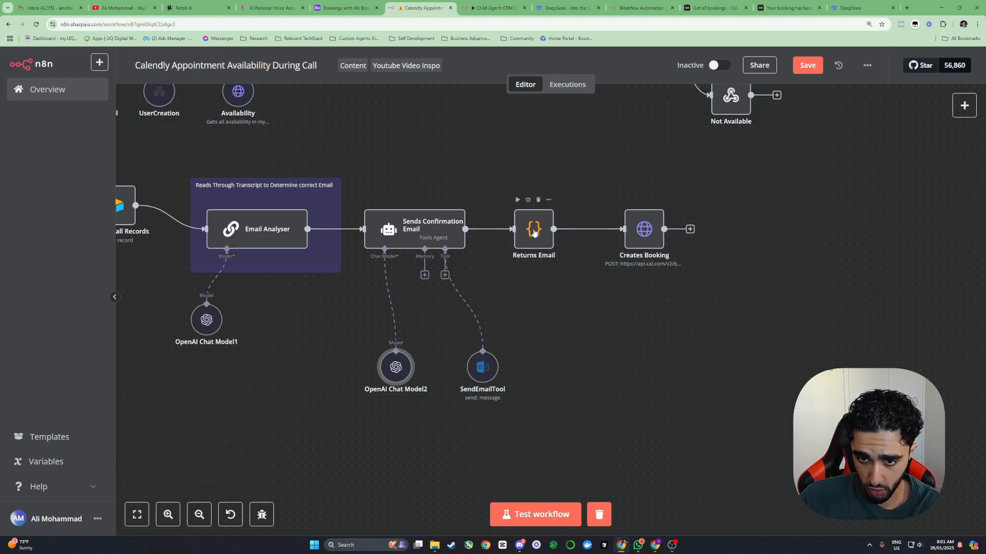
double_click(534, 233)
scroll(534, 308, down, 4)
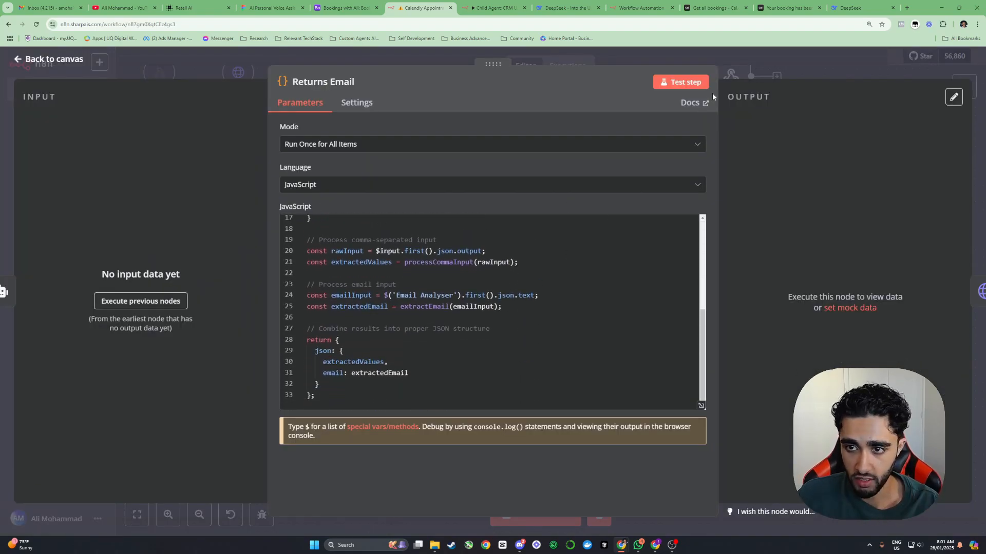
click(724, 67)
- Open the Creates Booking node, move the Cal.com docs tab beside the workflow tab, and open the Create a booking reference
drag(629, 204, 575, 250)
scroll(601, 248, up, 3)
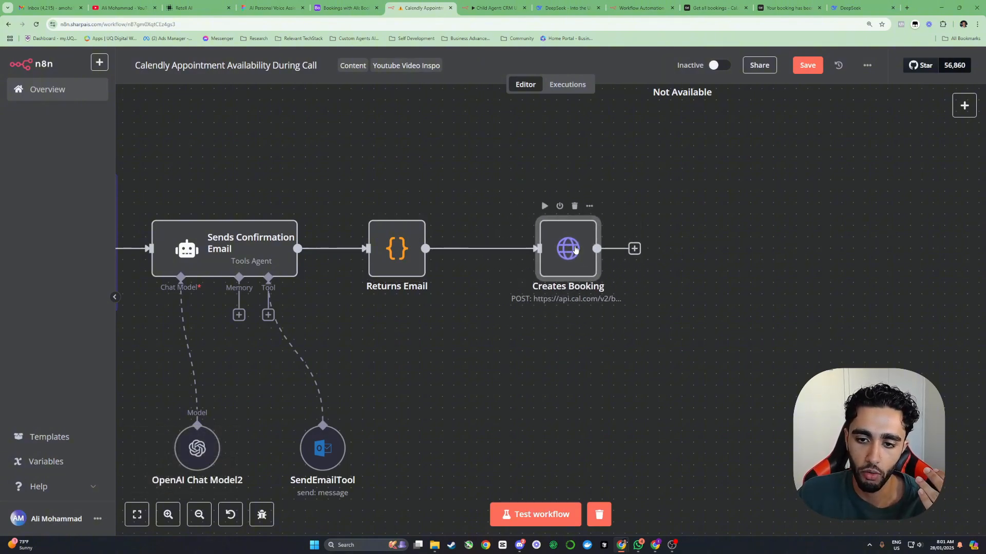
double_click(576, 250)
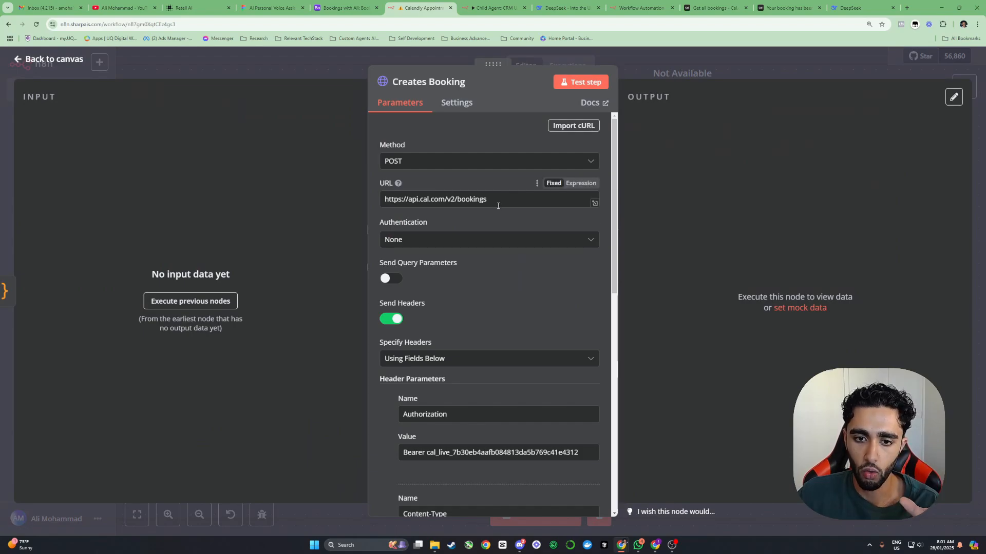
drag(714, 8, 485, 10)
click(172, 231)
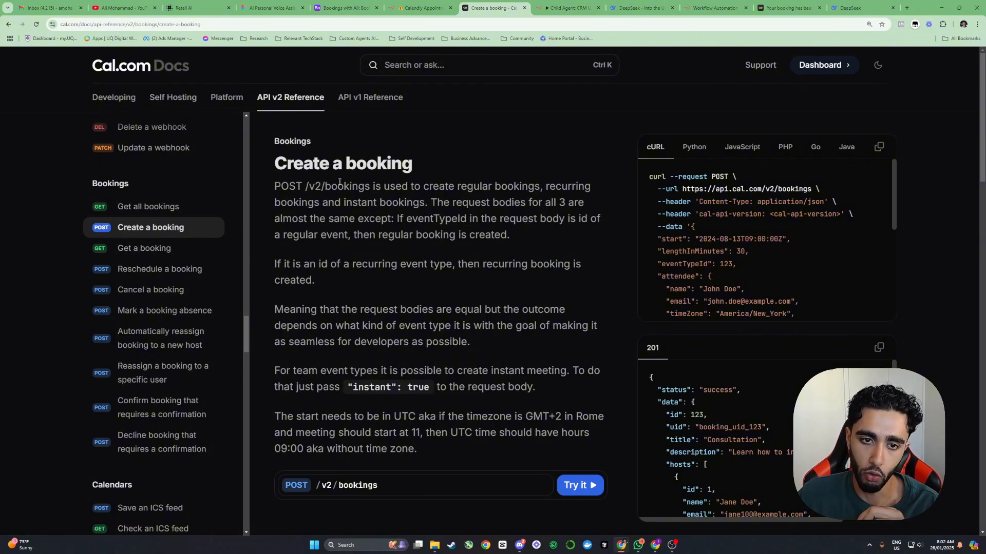
- Read the Create a booking reference, including the required cal-api-version header and the request body fields
drag(276, 165, 413, 168)
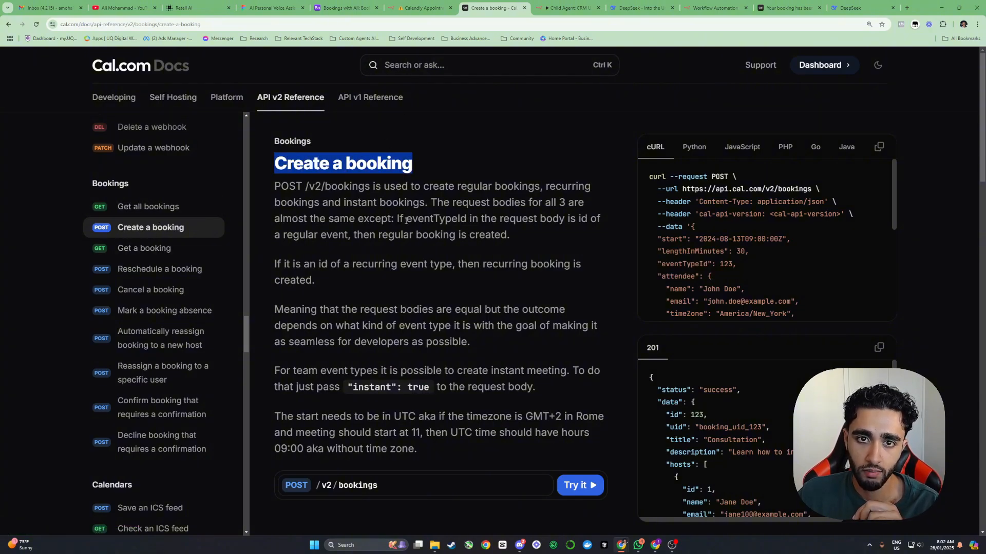
scroll(362, 235, down, 5)
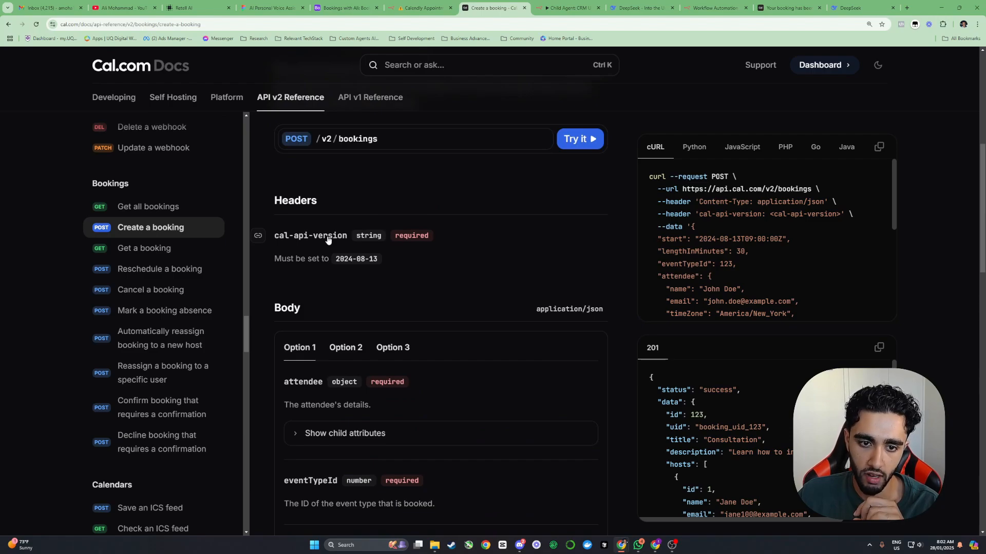
drag(334, 259, 383, 259)
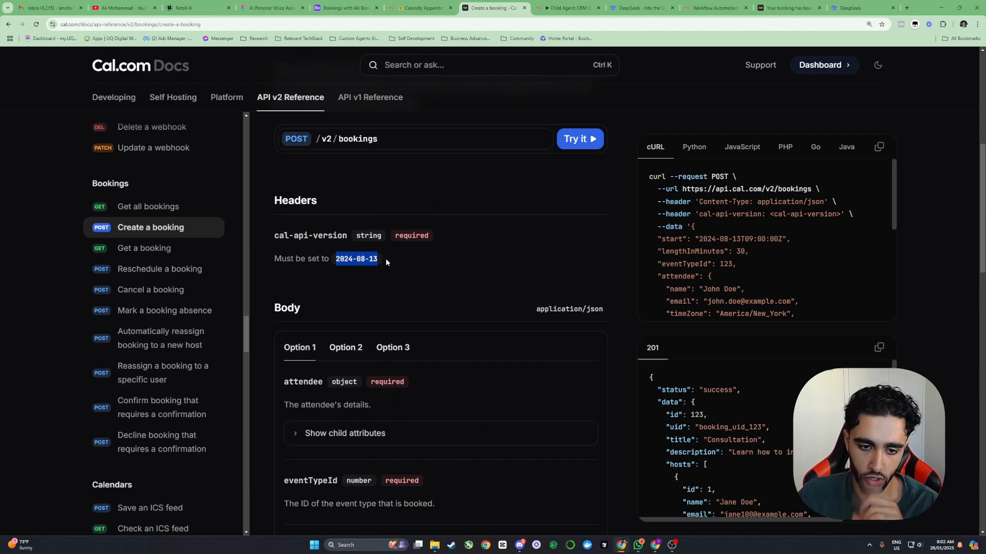
scroll(386, 262, down, 2)
scroll(429, 374, down, 2)
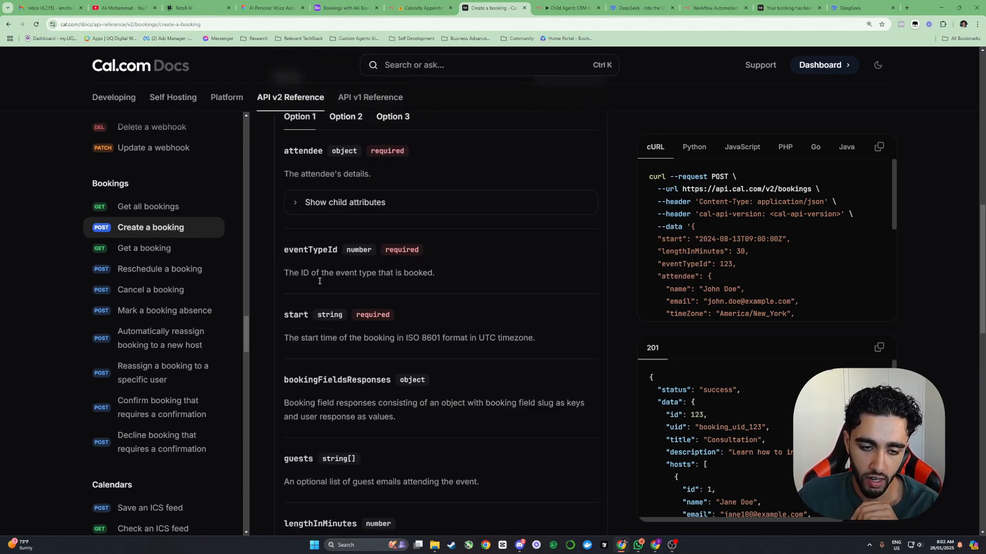
- Return to the Creates Booking node and review its request URL, cal-api-version header and JSON body settings
click(412, 10)
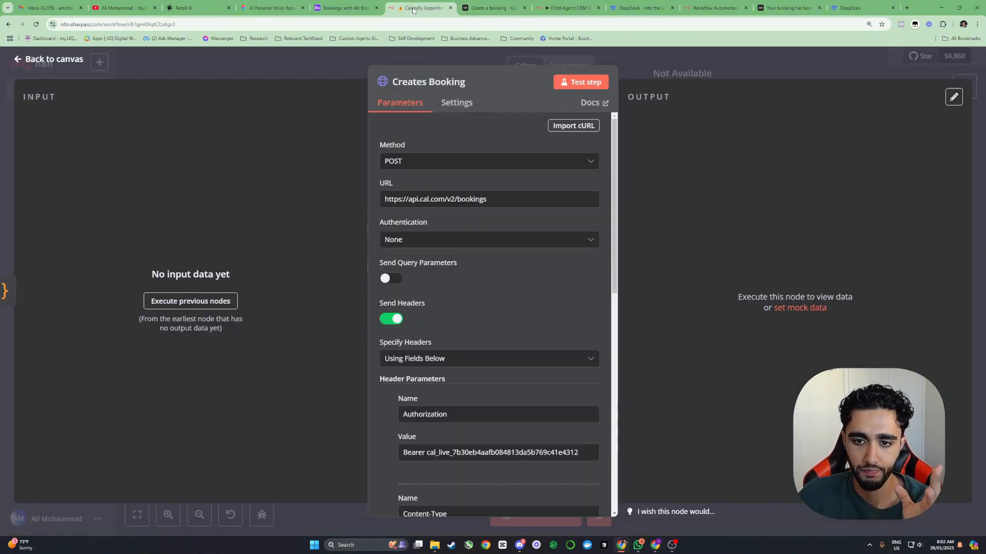
drag(487, 199, 384, 201)
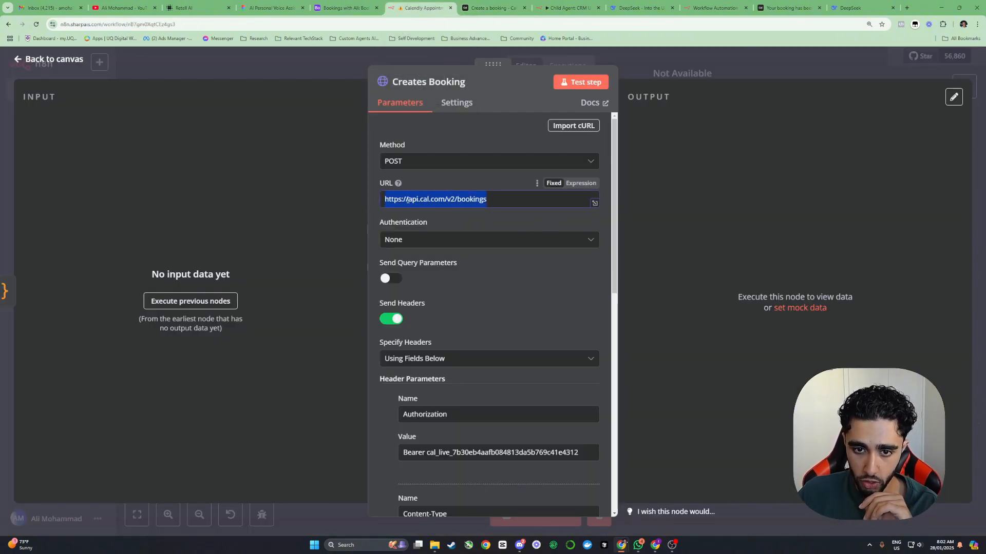
scroll(491, 245, down, 2)
scroll(492, 254, down, 4)
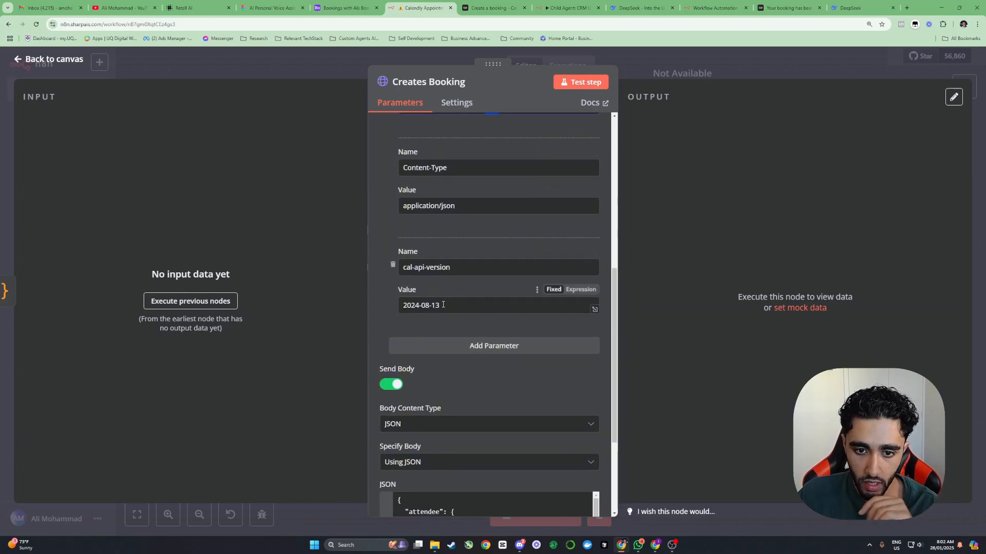
drag(444, 306, 393, 309)
scroll(442, 311, down, 3)
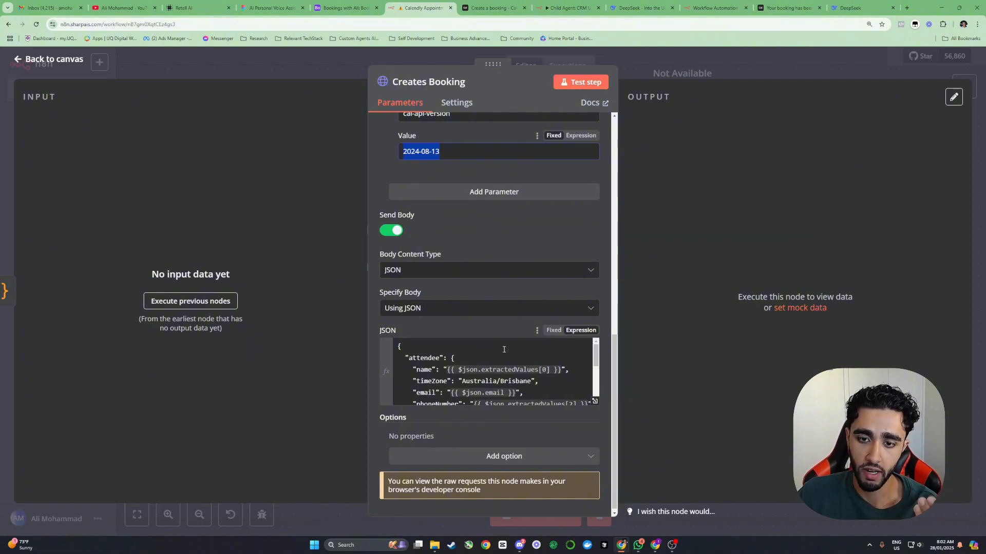
- Expand the Creates Booking JSON body, examine the attendee's name and email mappings, and close the node
click(594, 401)
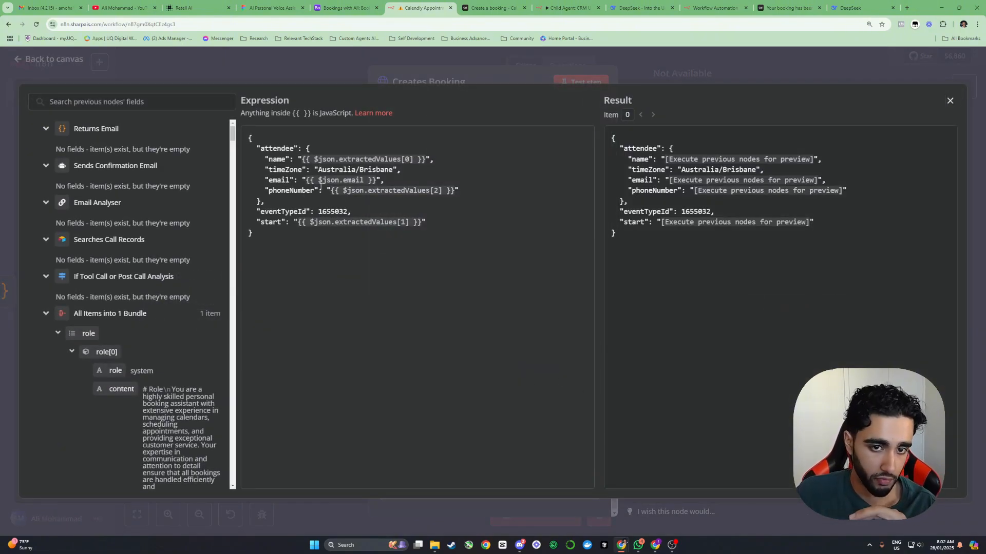
drag(302, 160, 427, 163)
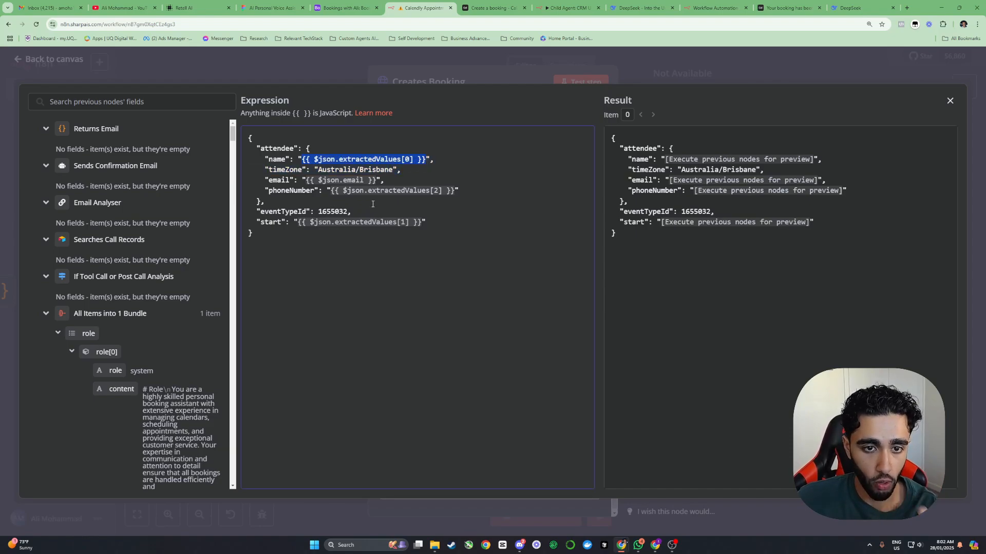
click(286, 158)
drag(302, 160, 414, 160)
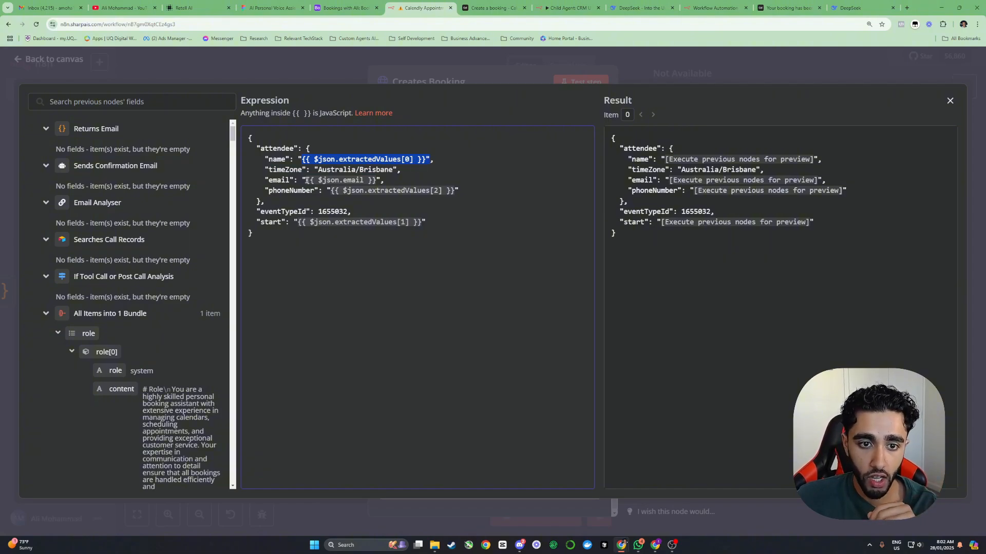
drag(307, 181, 378, 180)
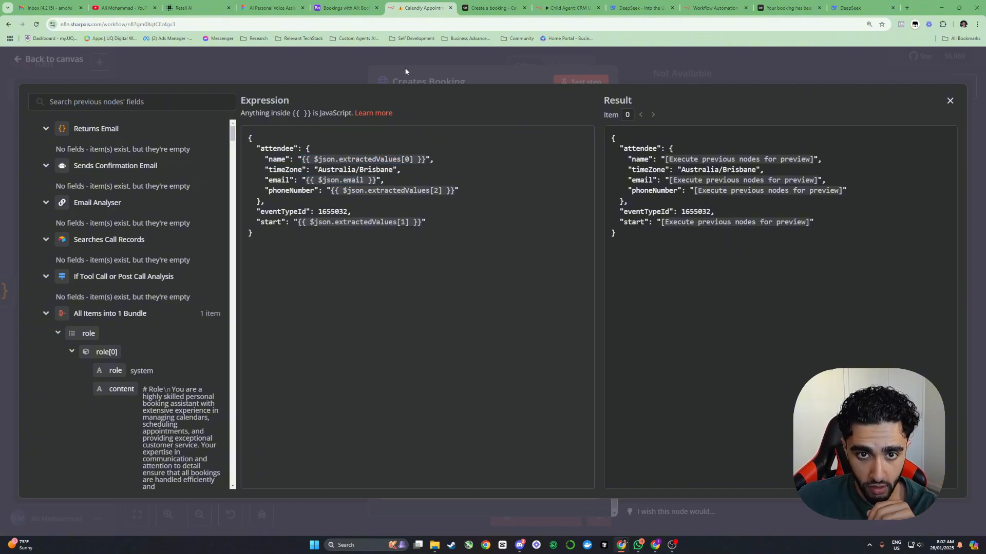
key(Escape)
key(Escape)
- Reopen the Creates Booking JSON body and examine the phoneNumber, eventTypeId and start mappings
scroll(352, 220, left, 7)
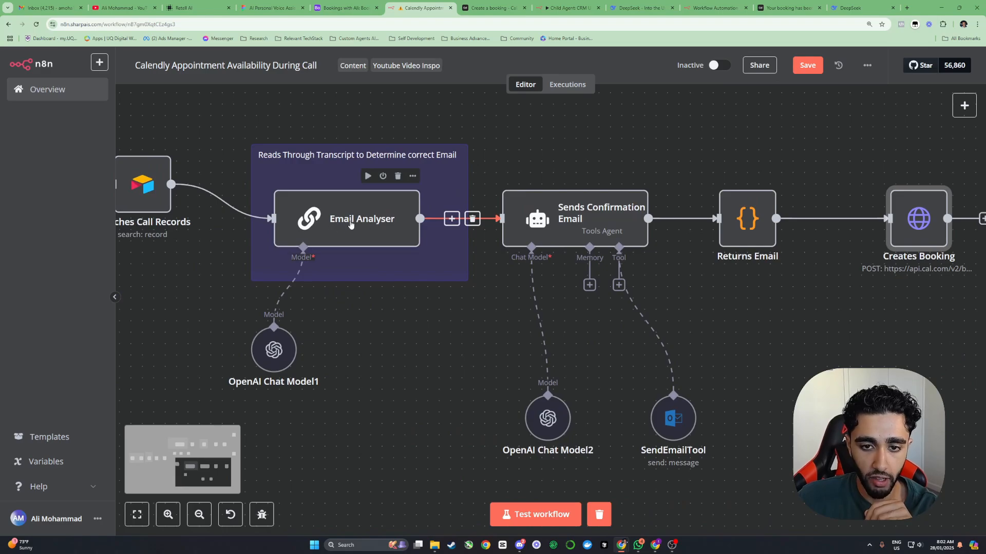
scroll(550, 228, right, 5)
double_click(551, 229)
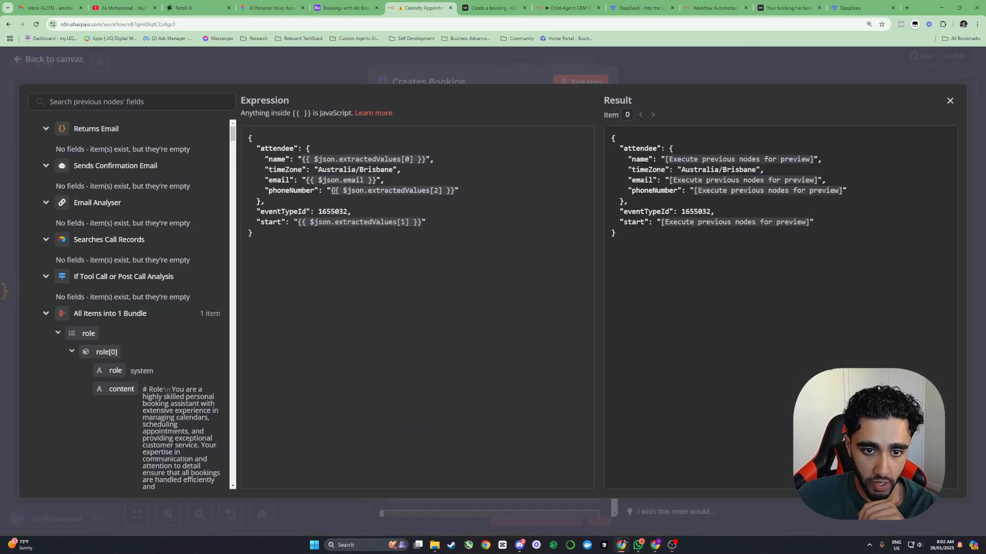
drag(333, 191, 455, 191)
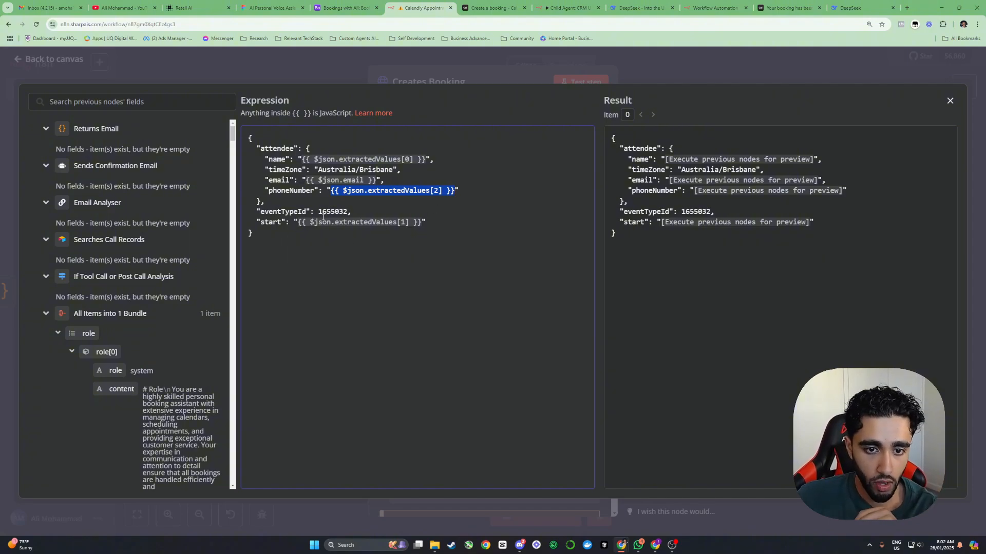
drag(319, 212, 344, 213)
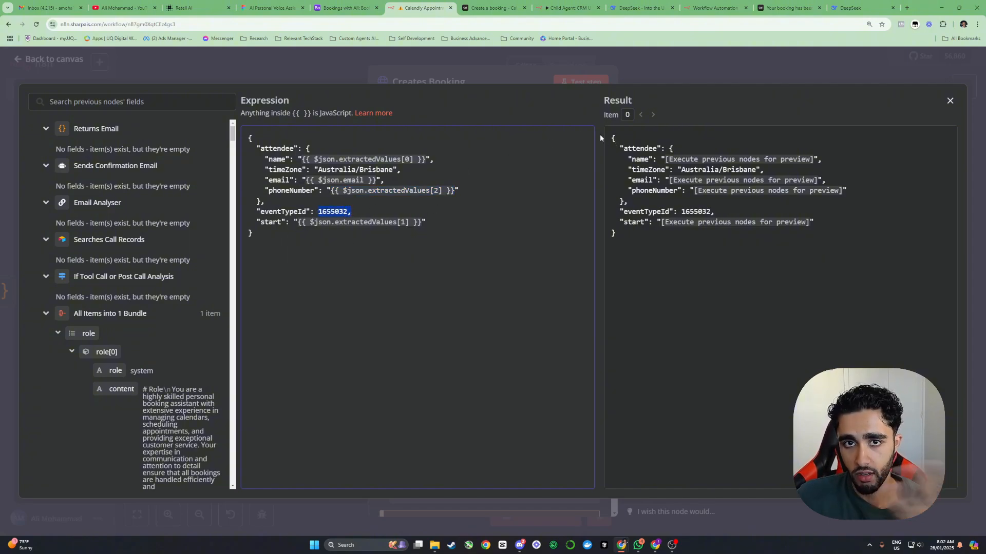
click(331, 214)
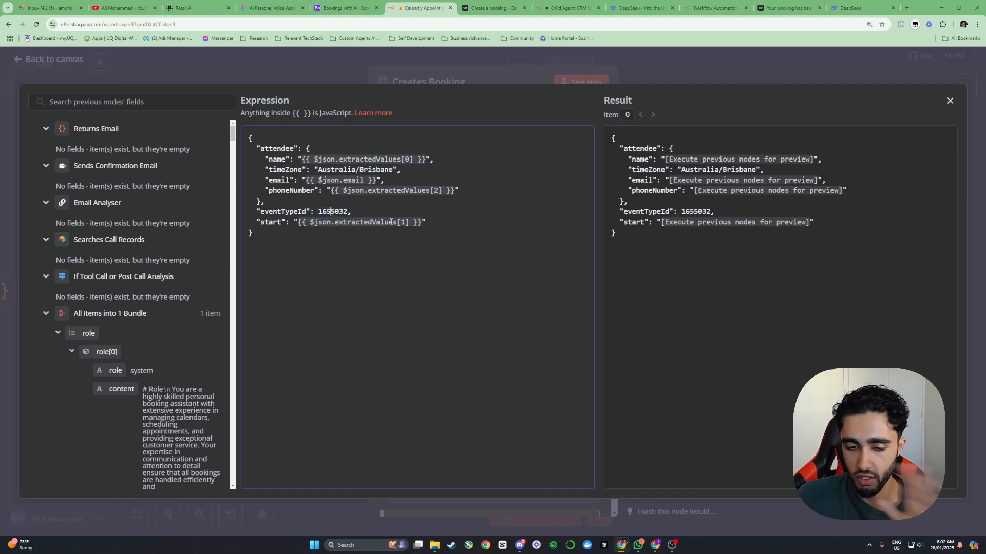
drag(296, 225, 422, 222)
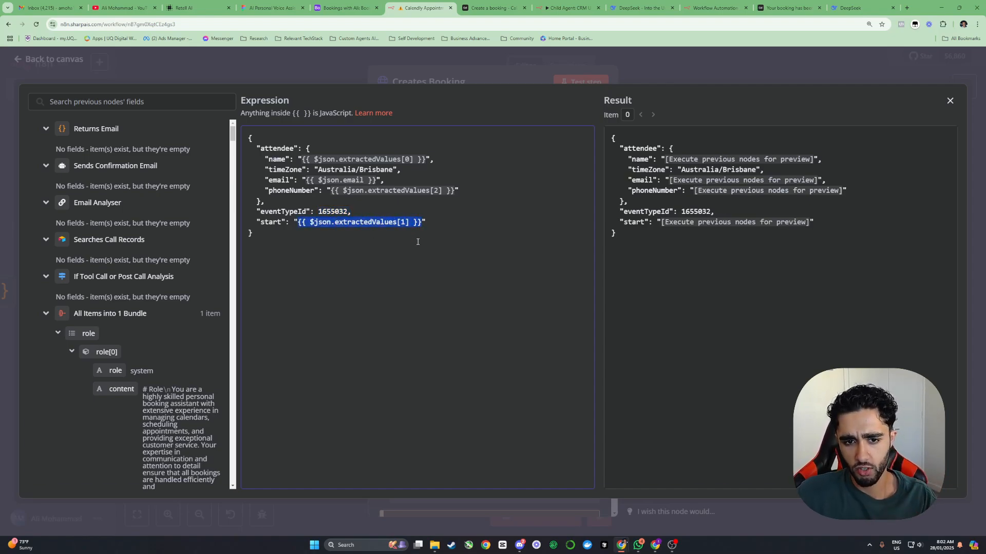
- Review the Creates Booking node's expanded JSON body and its header and body settings once more, and return to the canvas
key(Escape)
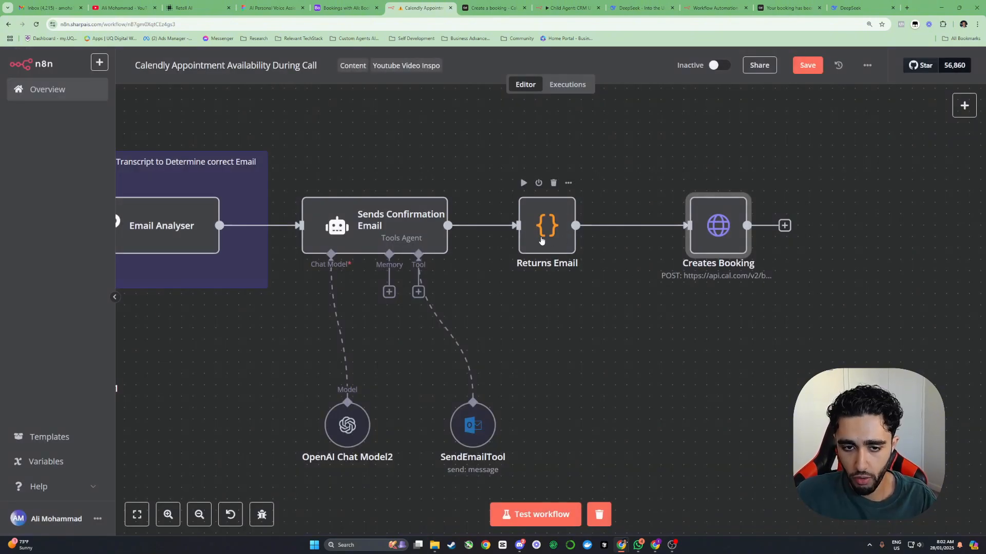
double_click(696, 236)
scroll(490, 312, down, 5)
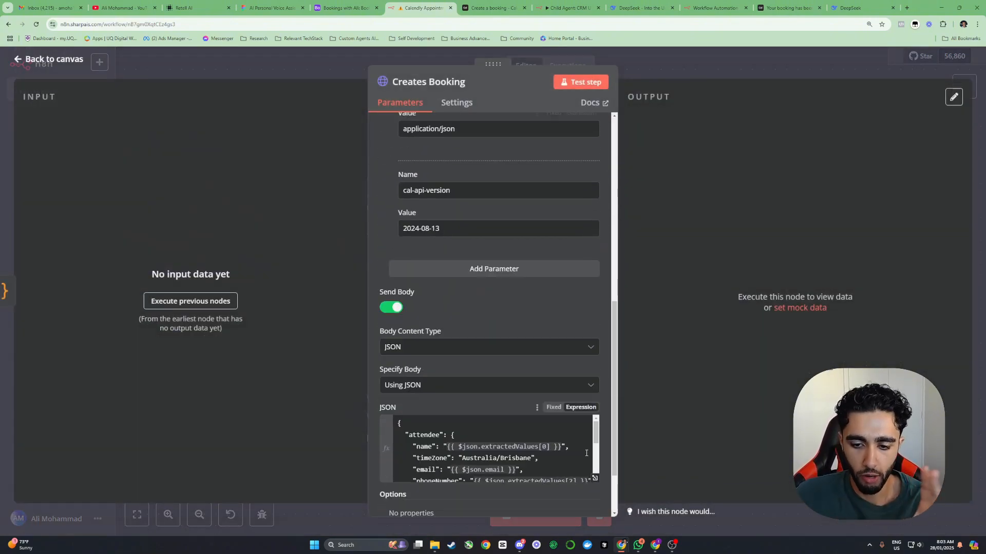
click(596, 481)
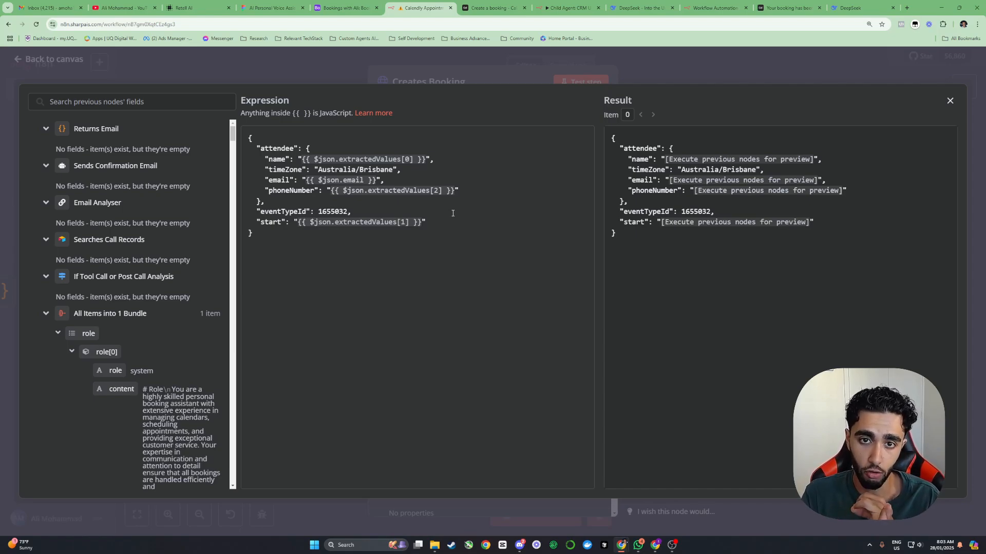
click(544, 69)
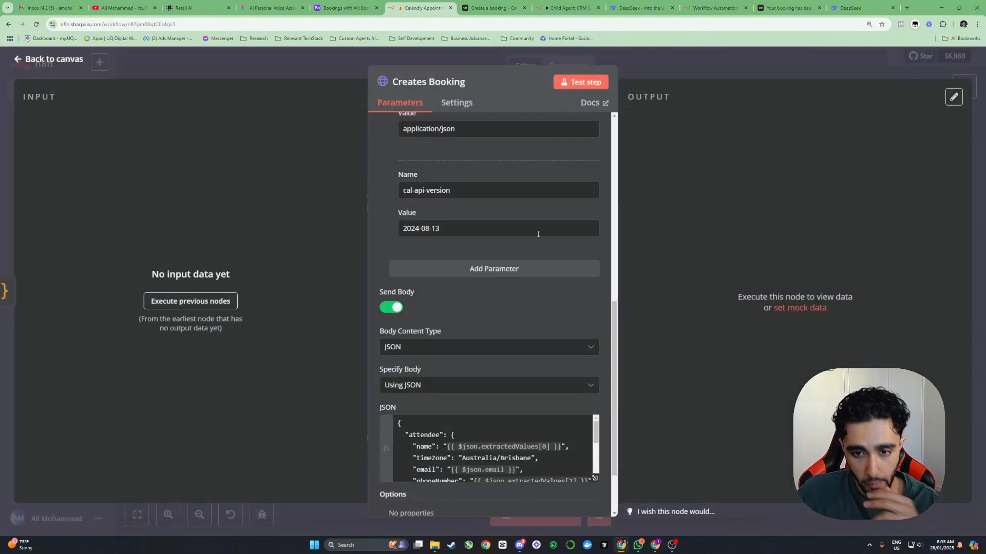
scroll(535, 349, down, 1)
scroll(535, 349, up, 3)
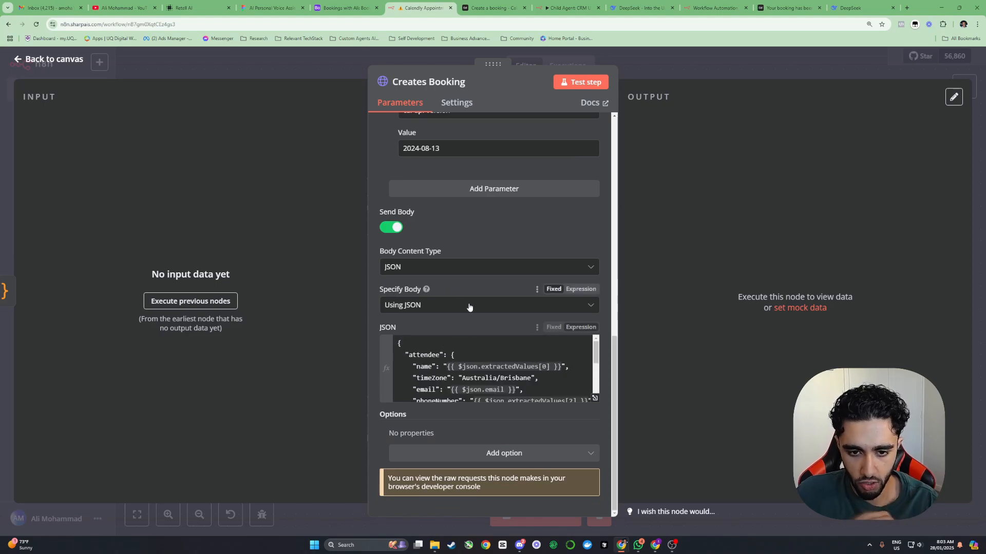
click(673, 73)
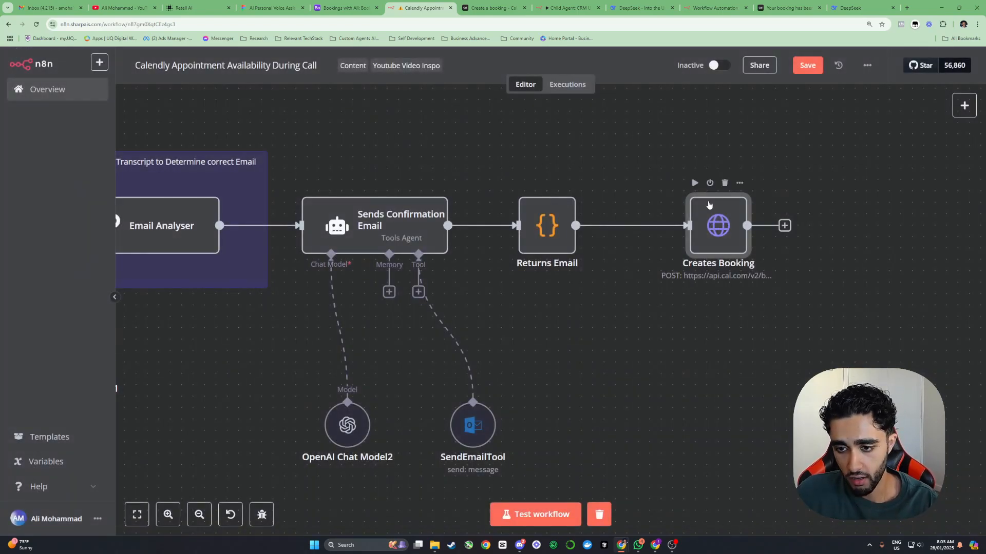
- Rename the Returns Email code node as "Returns Name, Email, Phone Number & Start Date"
double_click(550, 233)
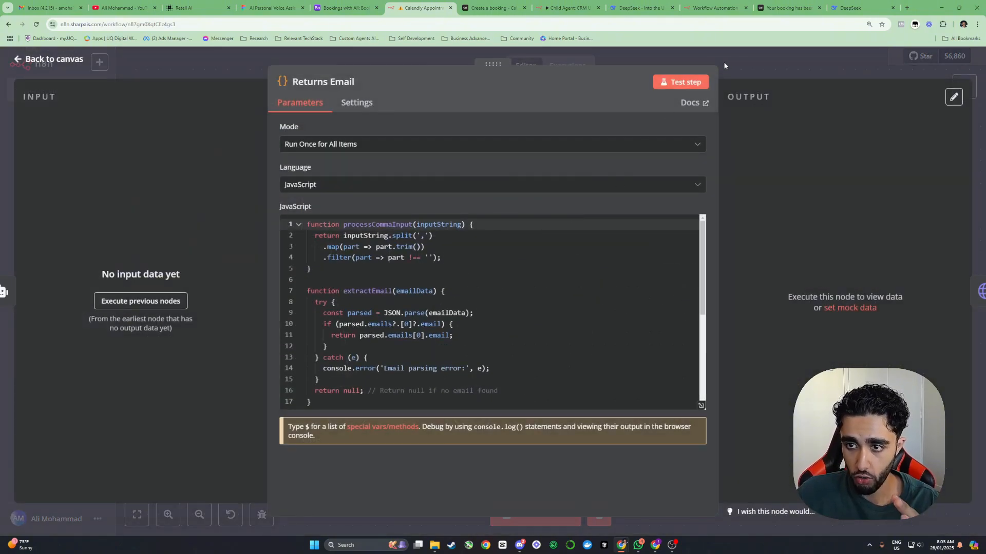
key(Escape)
right_click(552, 245)
click(569, 288)
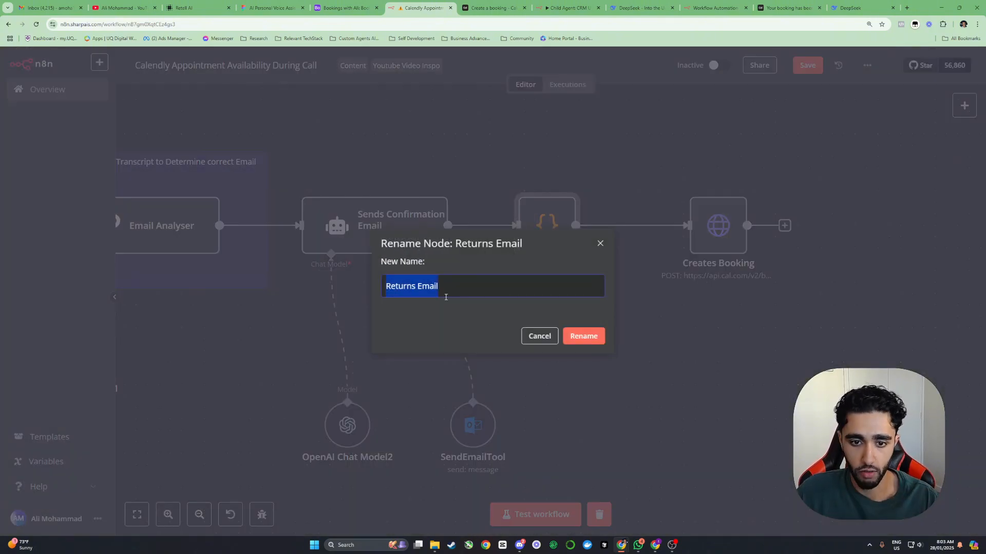
click(451, 286)
double_click(417, 286)
text(Name,)
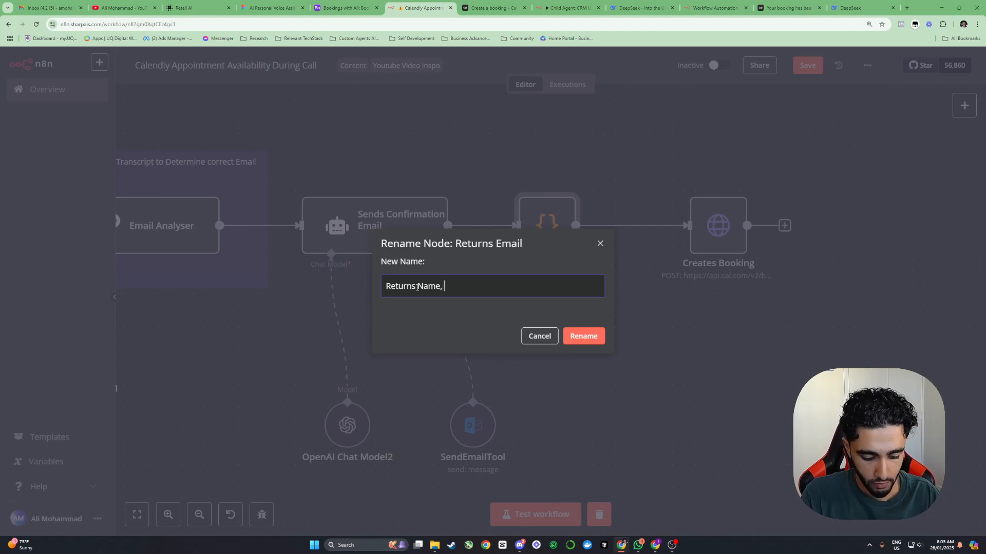
text(Email, Phone Numb)
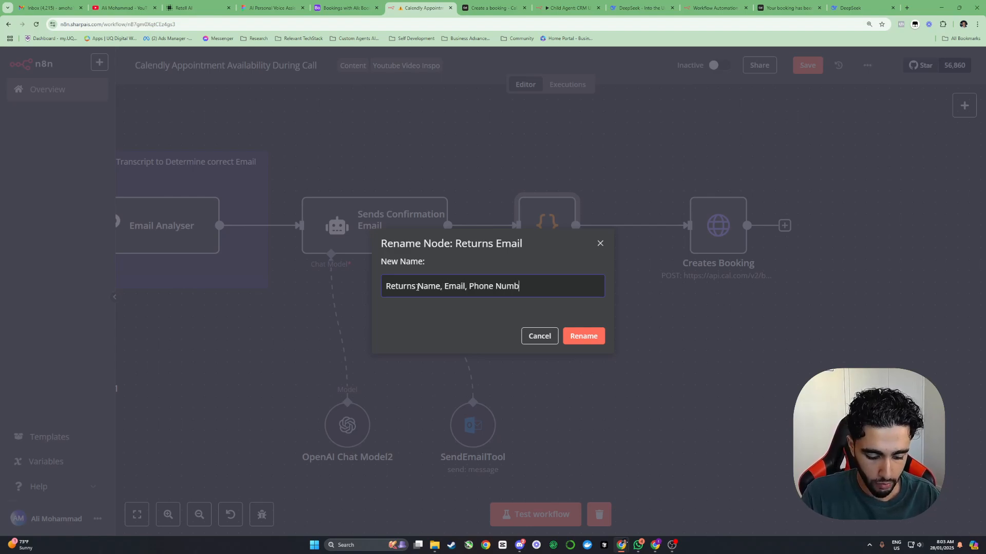
text(er & Start Da)
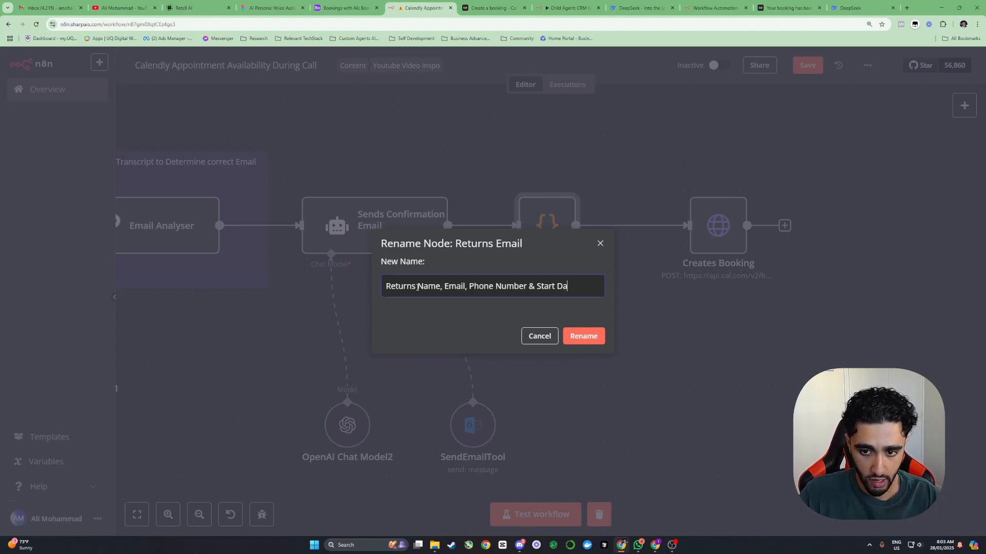
text(te)
click(584, 336)
- Examine the renamed code node's JavaScript, from the comma-splitting and email extraction functions to the returned JSON, and close it
double_click(549, 246)
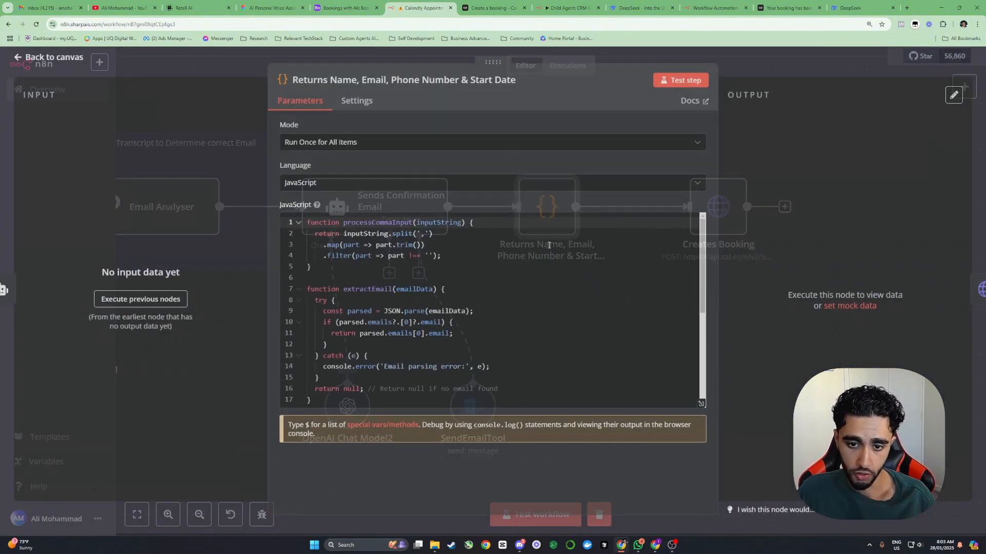
scroll(520, 305, down, 4)
scroll(510, 309, up, 4)
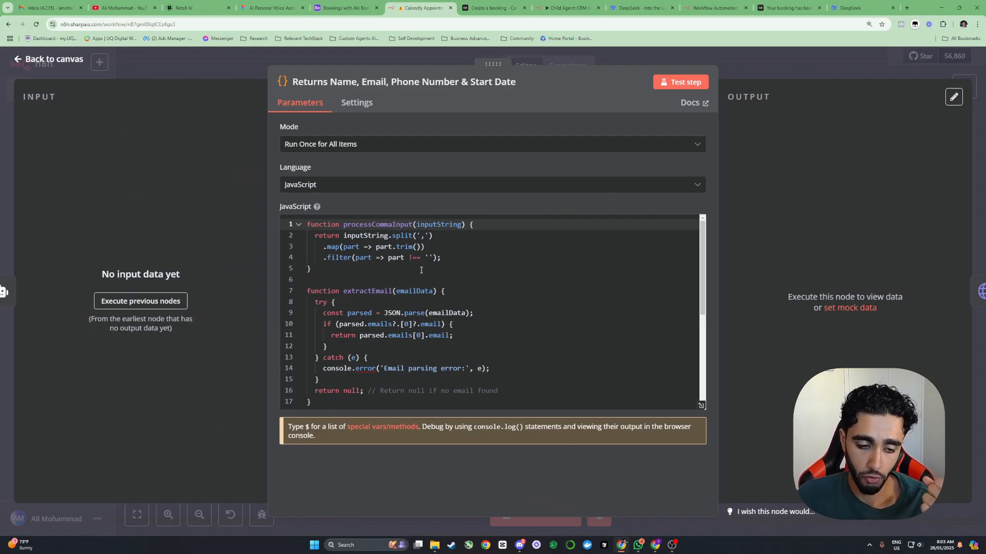
scroll(453, 305, down, 4)
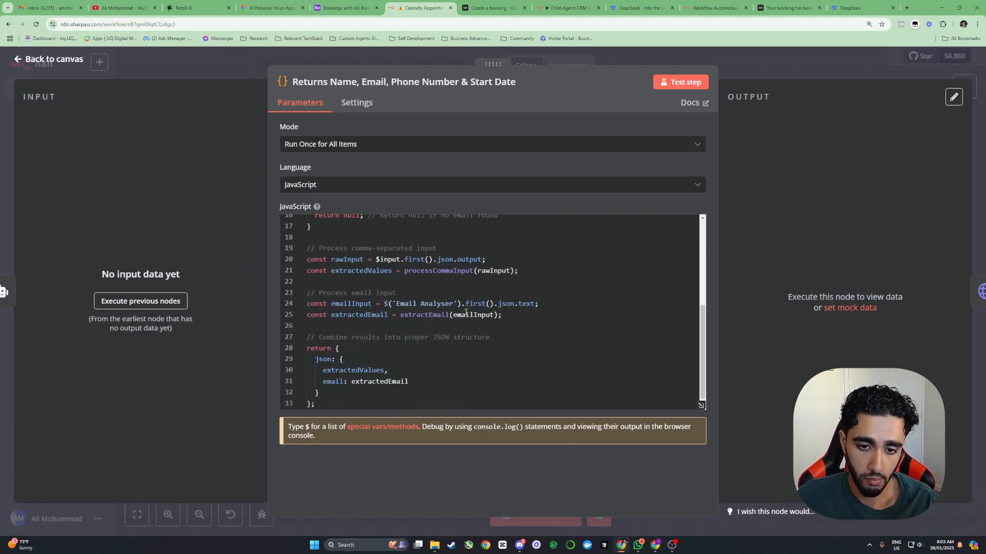
scroll(454, 306, up, 2)
click(235, 69)
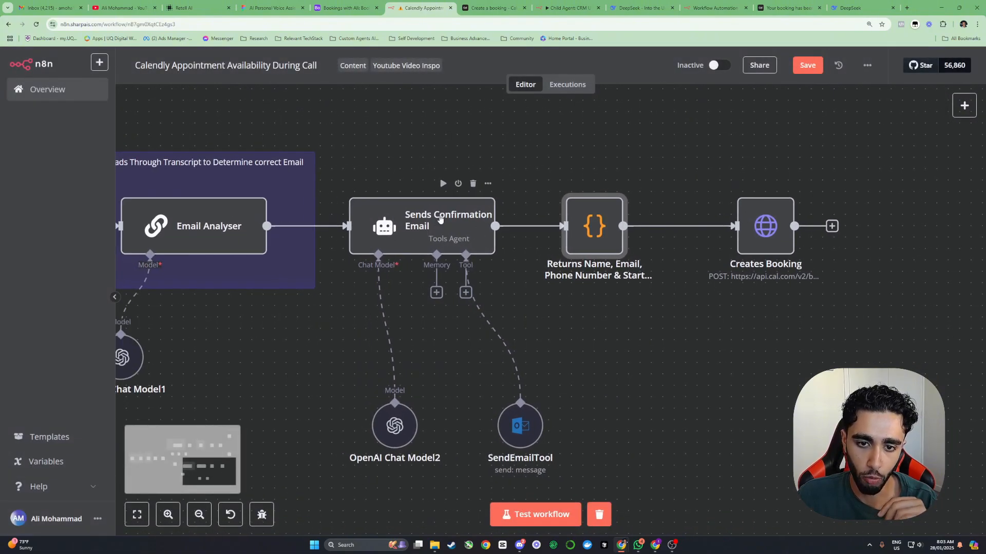
- Nudge the Sends Confirmation Email node slightly closer to the code node and save the workflow
click(429, 228)
drag(429, 227, 440, 227)
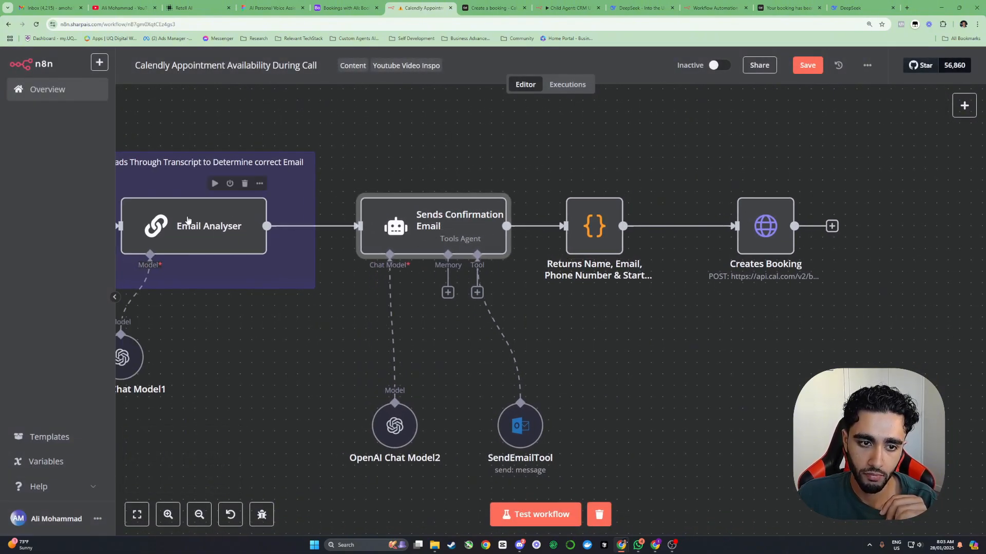
scroll(462, 225, right, 3)
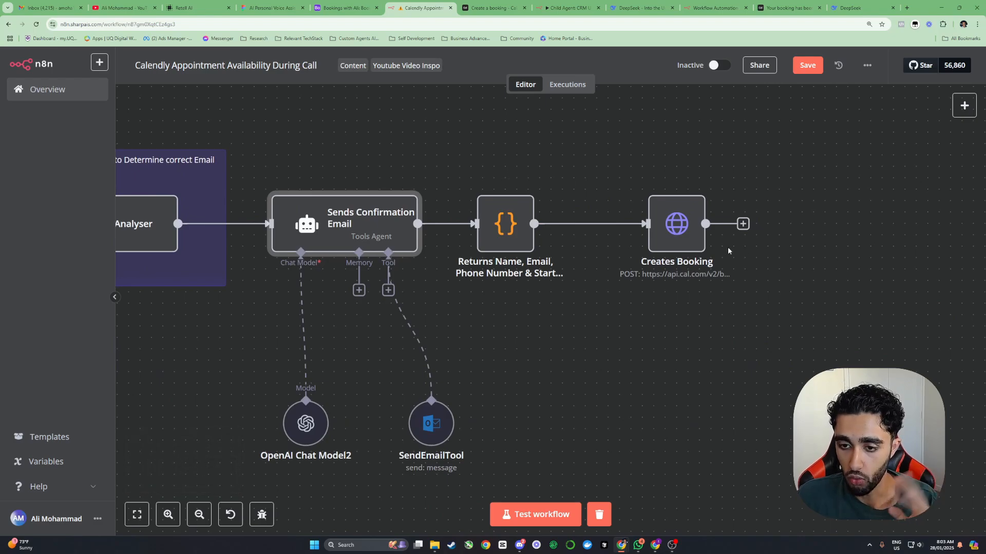
key(ctrl+s)
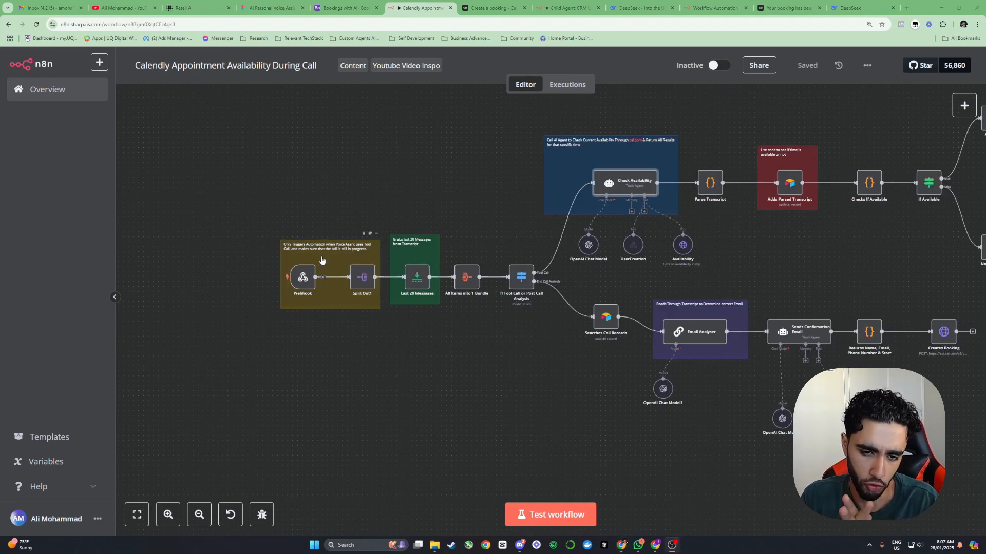
- Start a test run of the workflow awaiting the webhook call and follow the tool-call branch through Check Availability to Available
scroll(578, 282, right, 5)
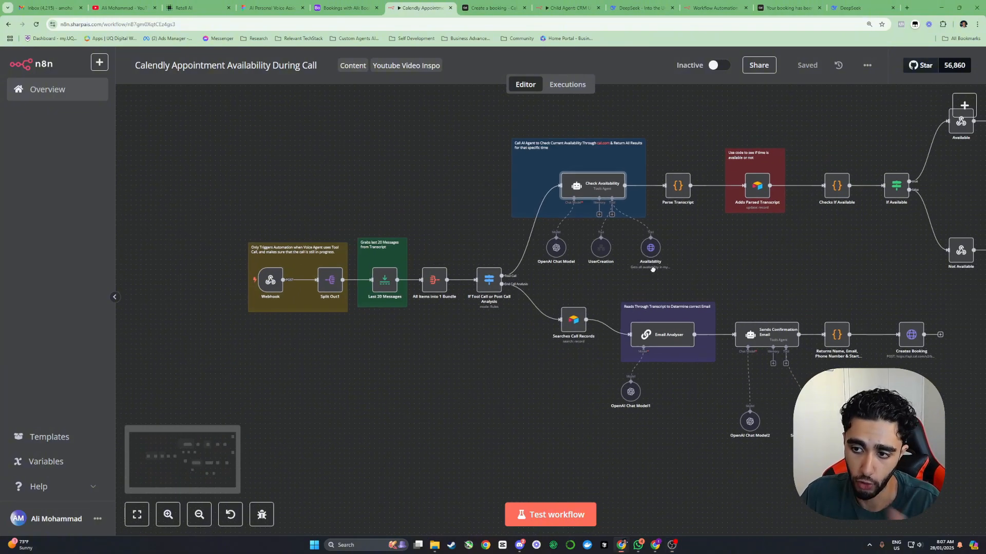
scroll(571, 282, left, 4)
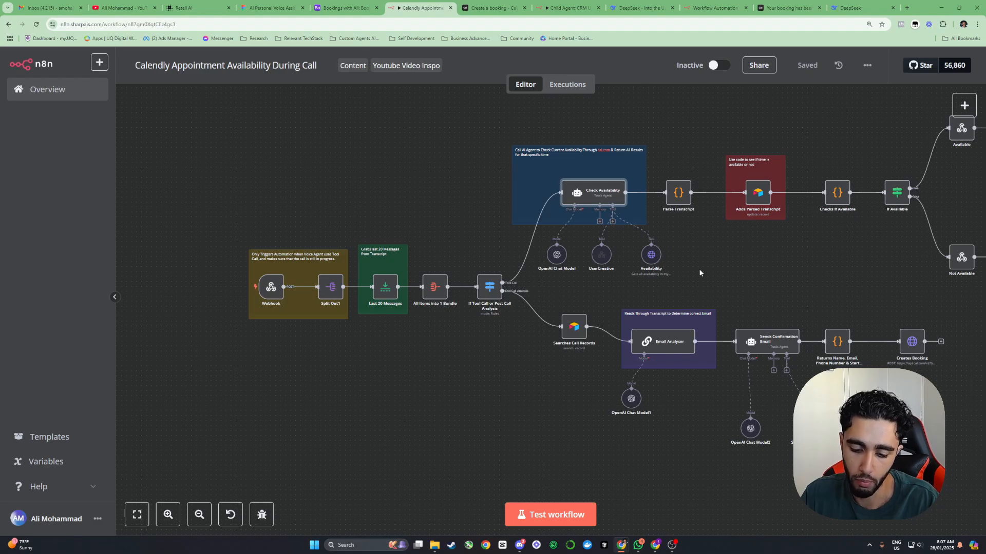
click(550, 515)
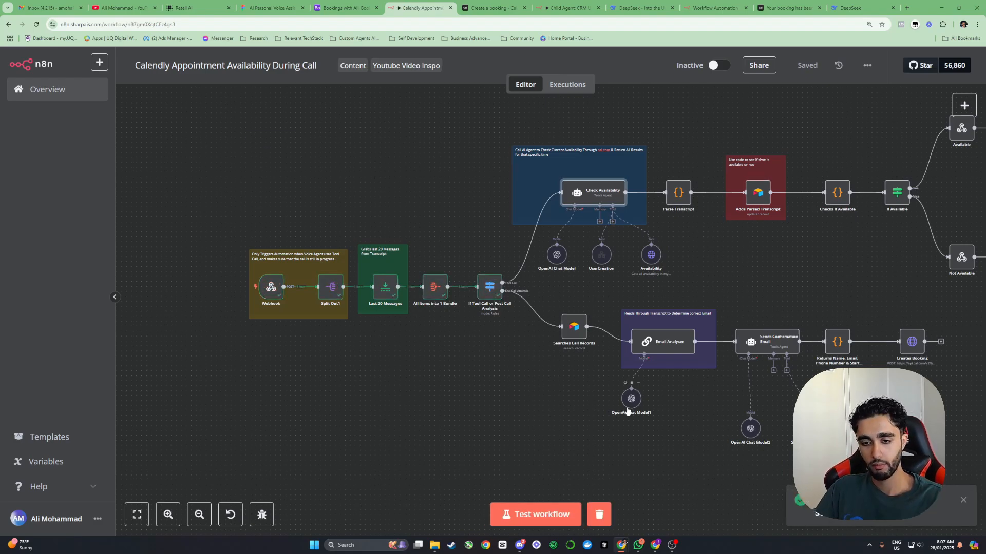
click(533, 515)
drag(523, 407, 390, 399)
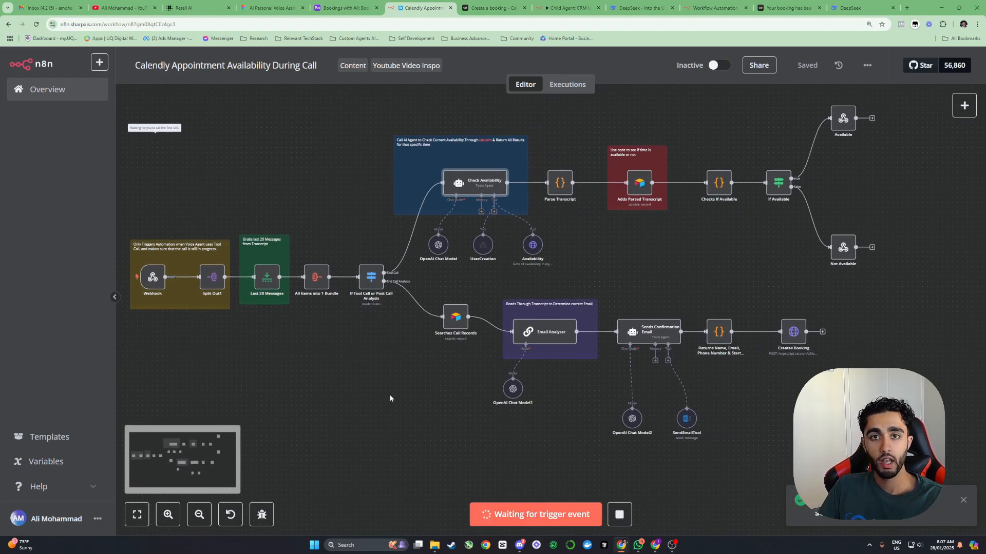
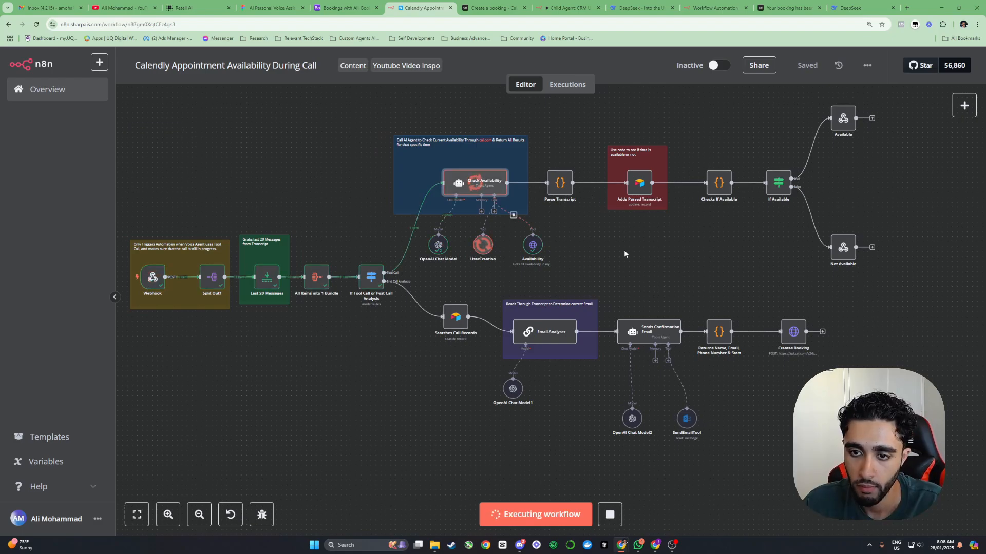
drag(623, 252, 519, 280)
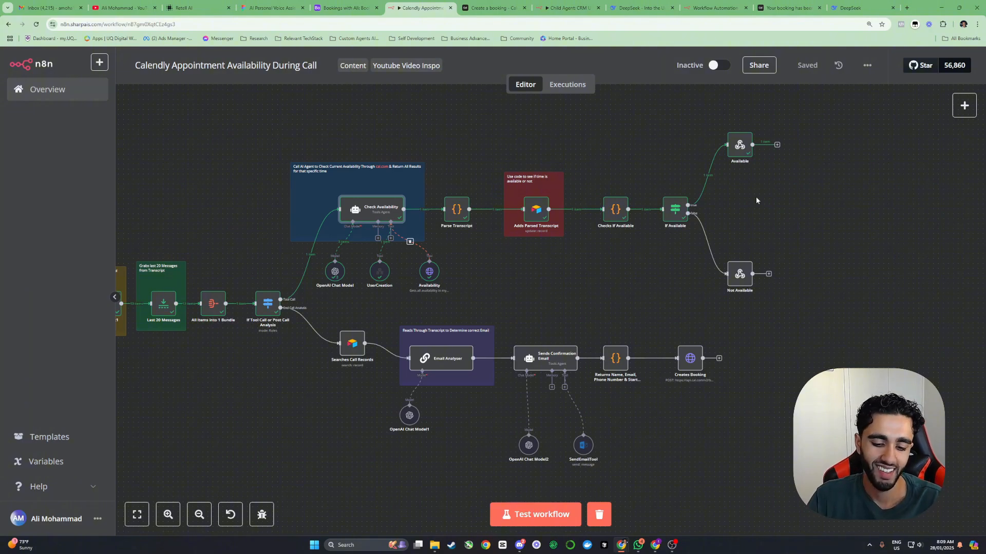
- Start another test run and follow the End Call Analysis branch from Searches Call Records through Email Analyser towards Creates Booking
click(535, 514)
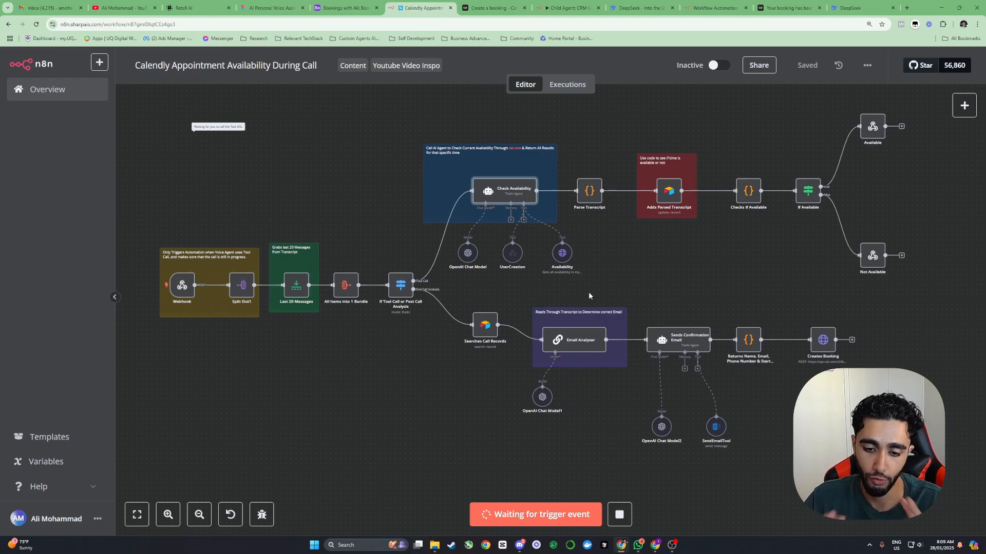
drag(546, 313, 506, 270)
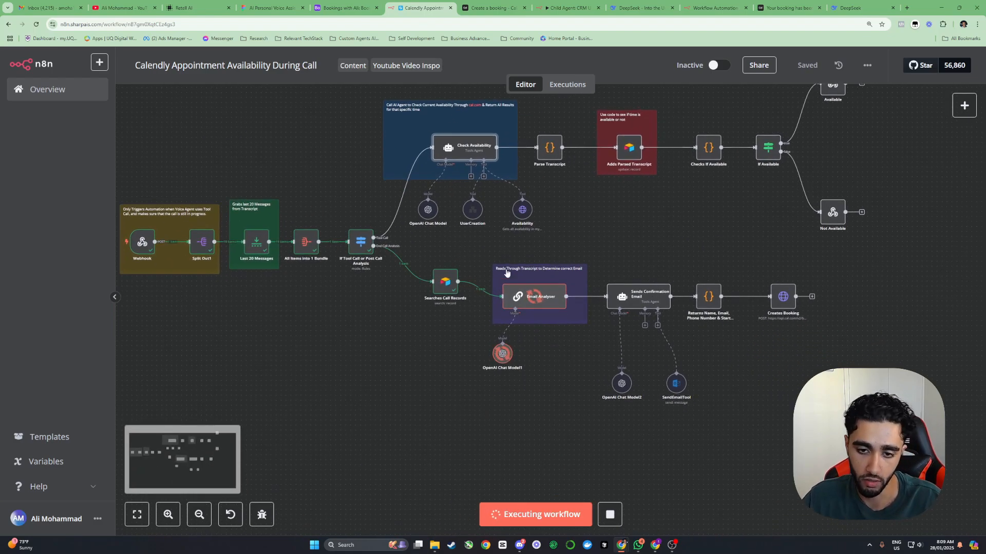
scroll(507, 273, up, 5)
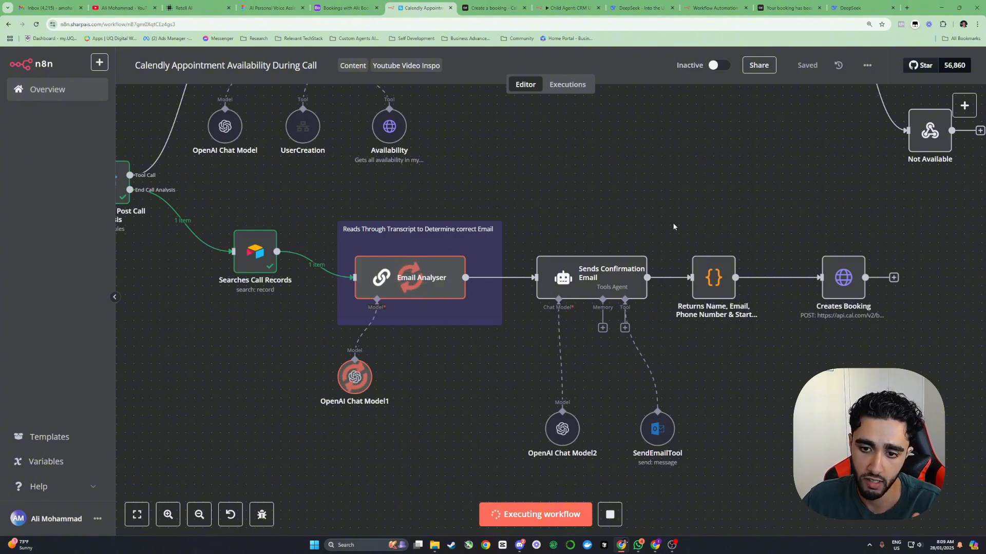
drag(672, 226, 557, 195)
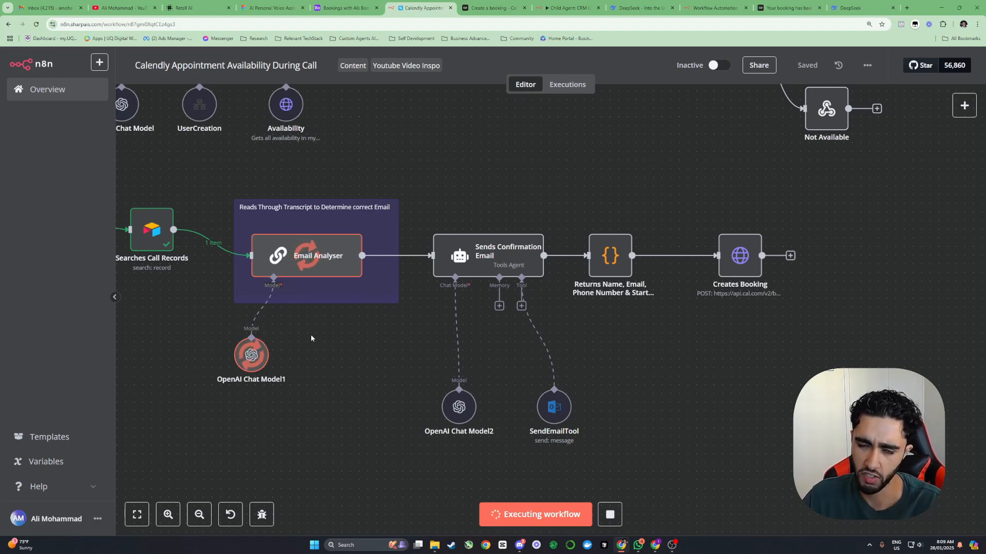
mouse_move(334, 263)
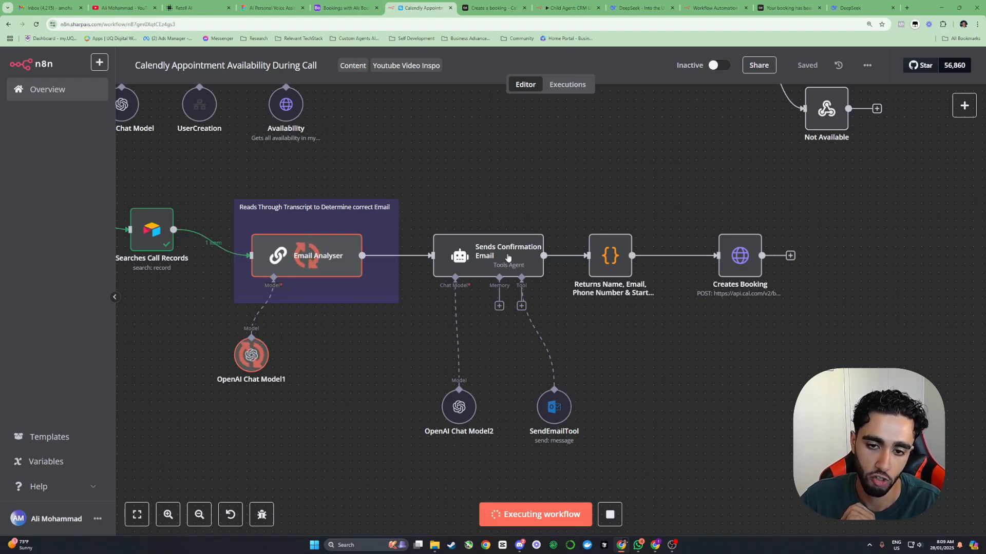
drag(514, 264, 447, 217)
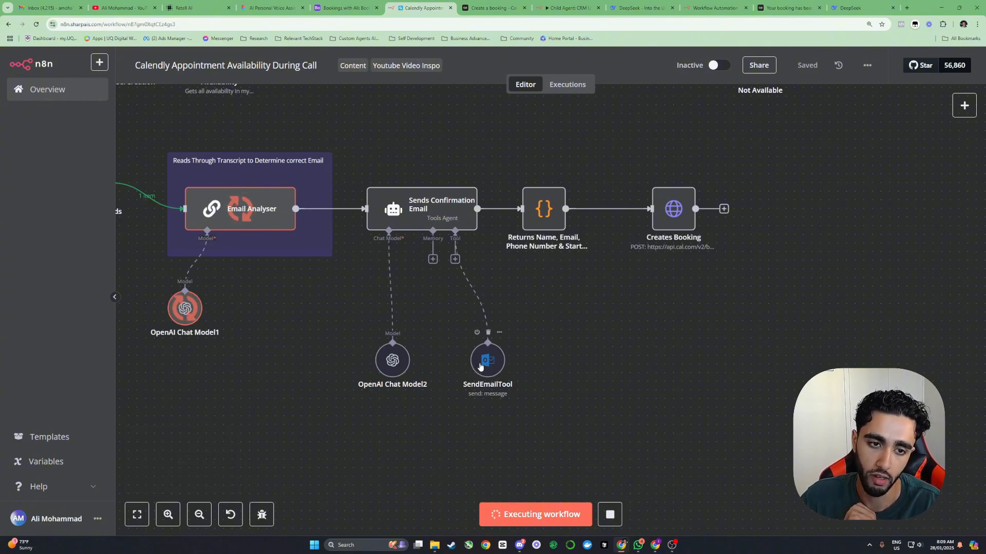
drag(533, 297, 407, 341)
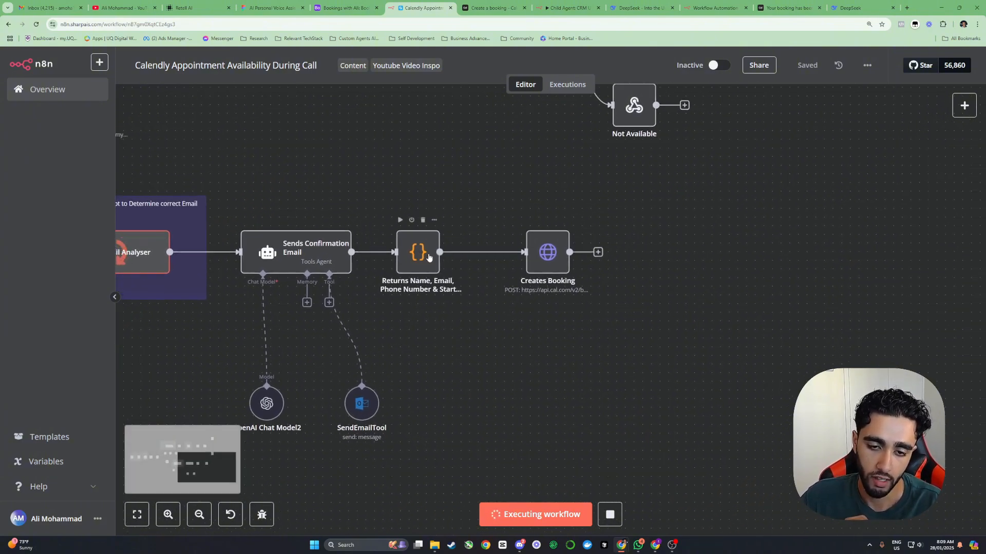
- Nudge the code node and the Creates Booking node rightward, and open Creates Booking to inspect its run input and output
drag(429, 256, 440, 252)
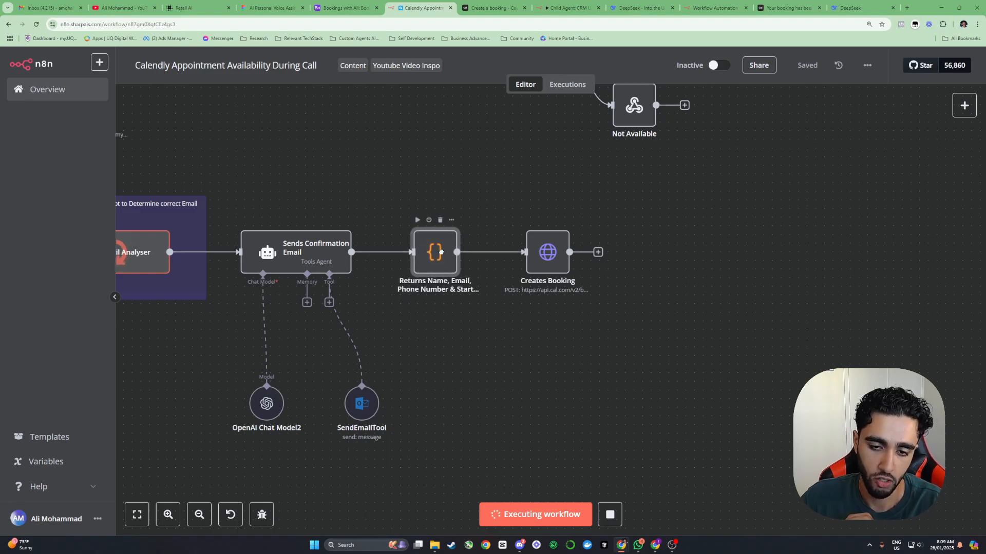
drag(563, 263, 580, 254)
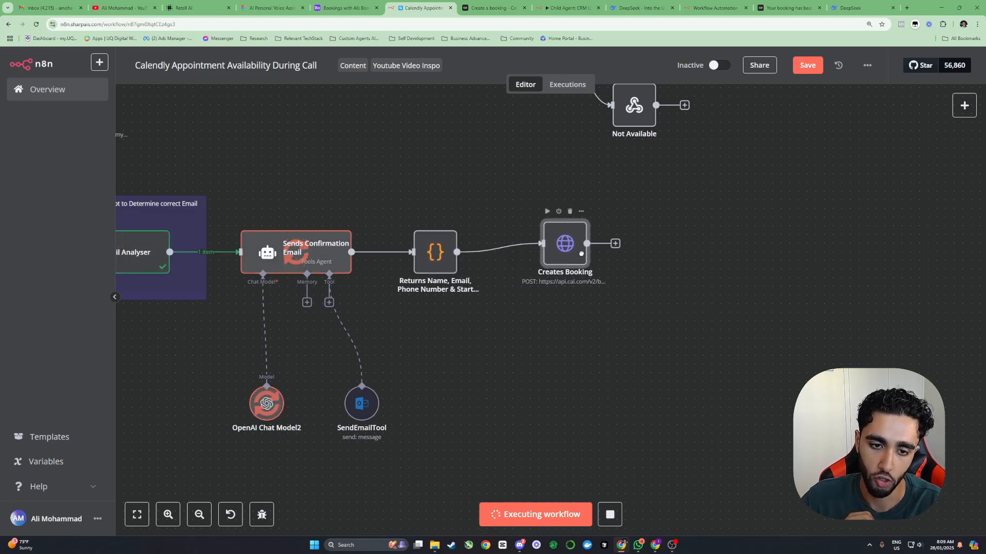
drag(477, 205, 614, 189)
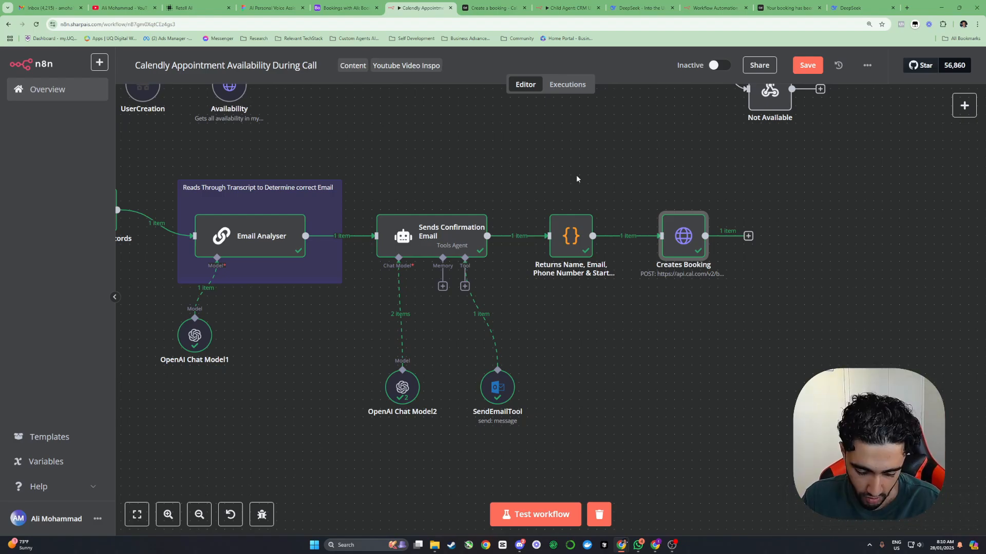
key(Return)
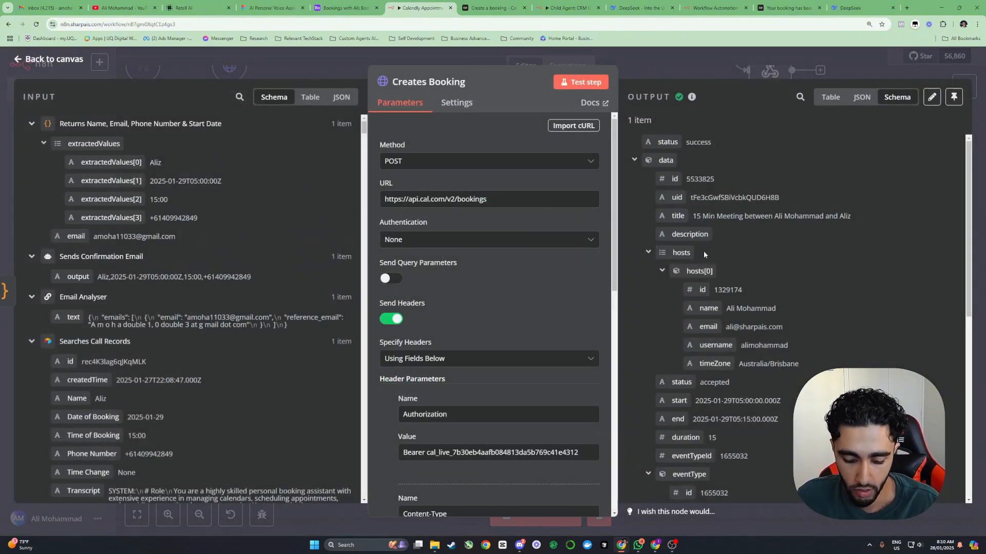
- Leave Creates Booking, switch to Cal.com and view the upcoming bookings list at a larger zoom to check the new 15 Min Meeting
key(Escape)
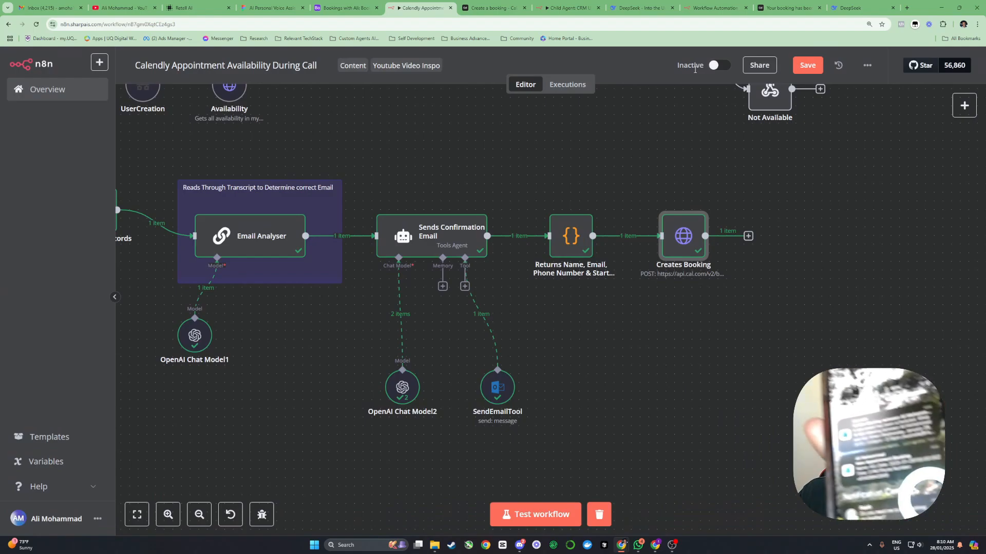
click(792, 5)
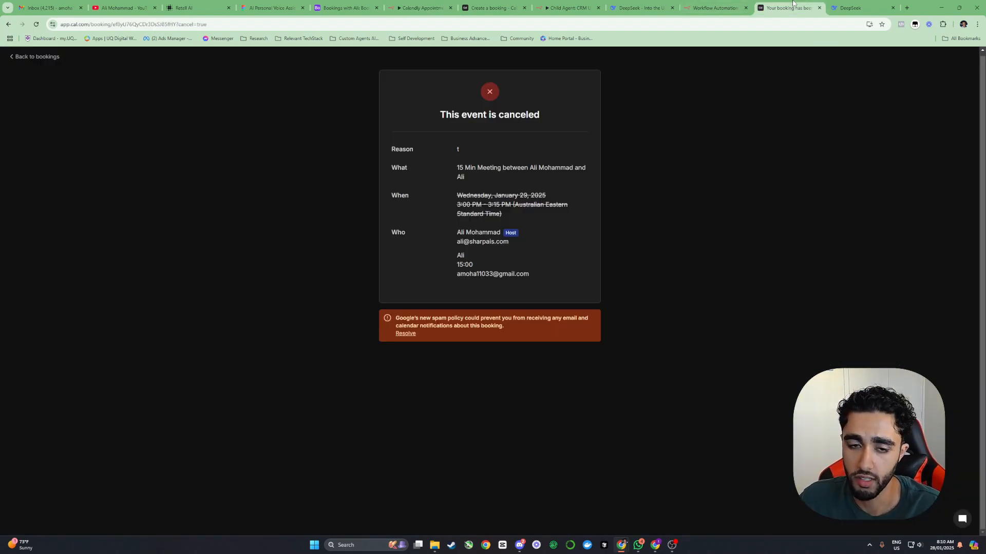
click(31, 58)
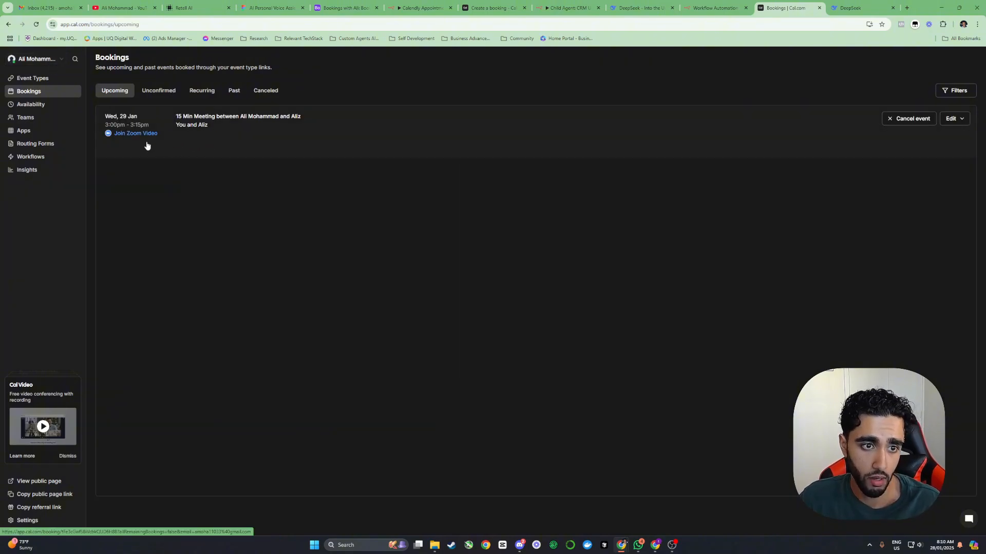
key(ctrl+plus)
key(ctrl+plus)
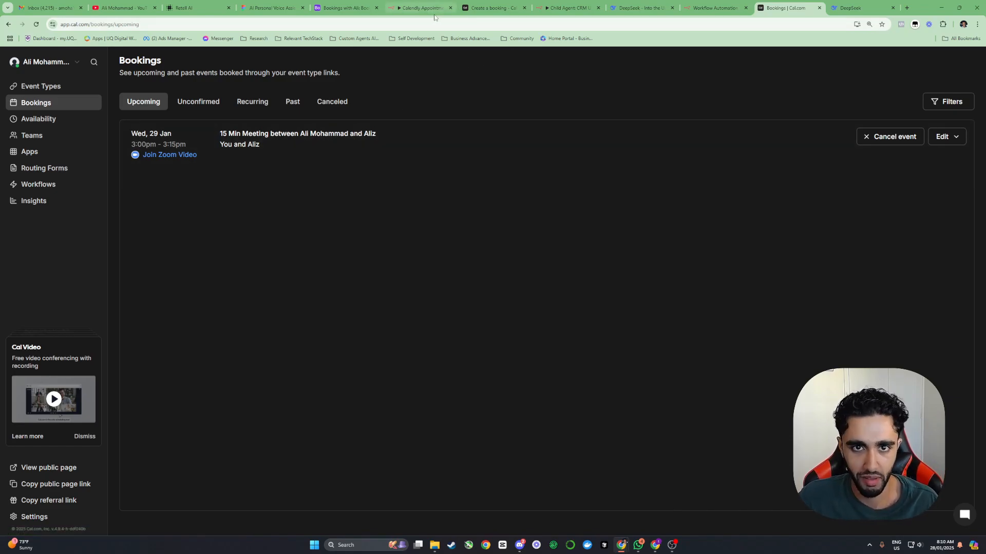
- Return to the n8n workflow and load its past execution from 28 Jan at 08:08:37 into the editor
click(405, 8)
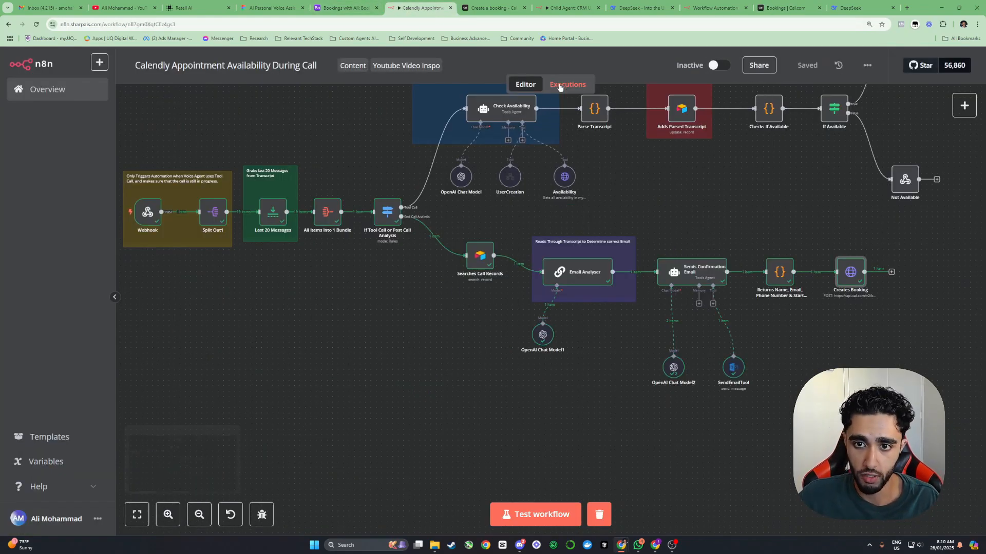
click(566, 84)
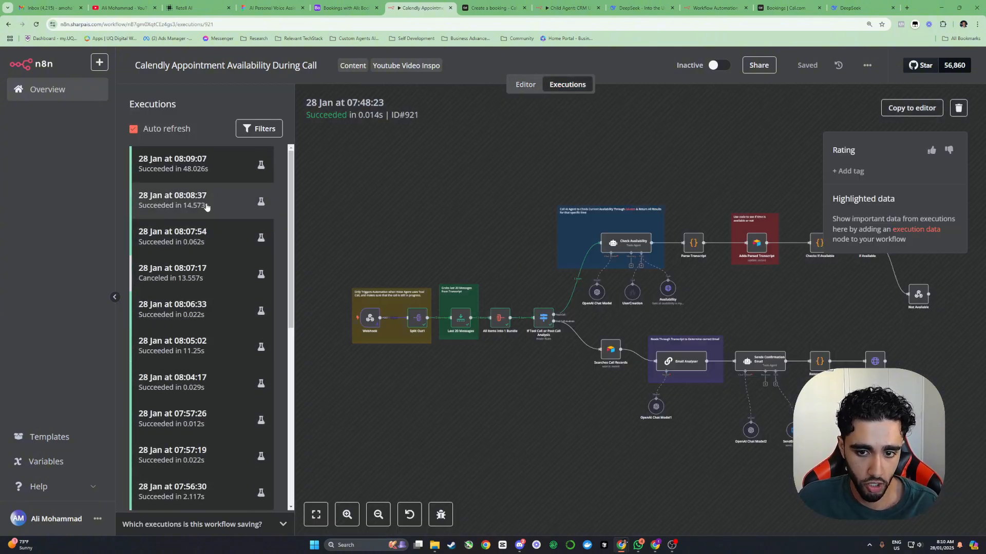
click(218, 205)
click(211, 170)
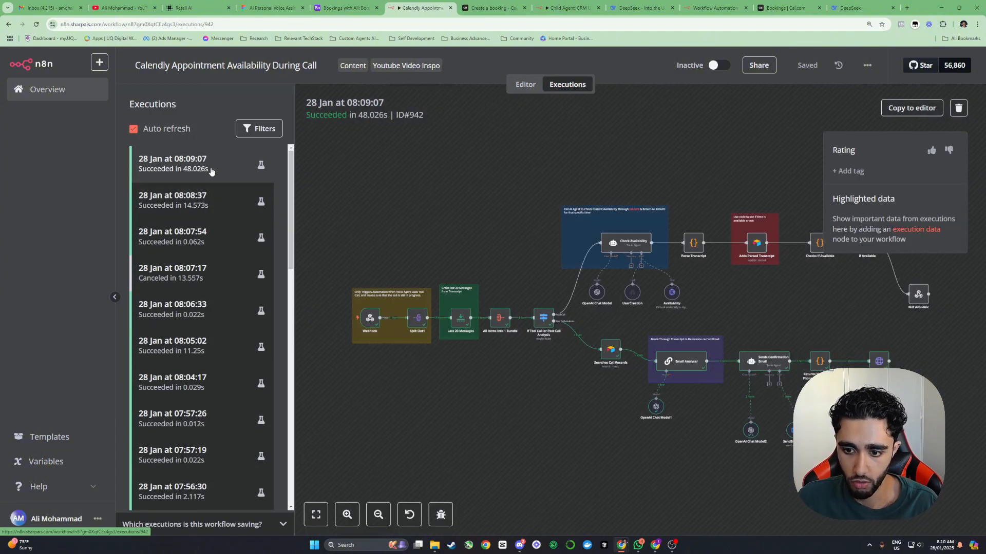
click(222, 196)
click(911, 108)
- Inspect the run input and output of the Check Availability agent and of its Availability tool
scroll(405, 292, up, 4)
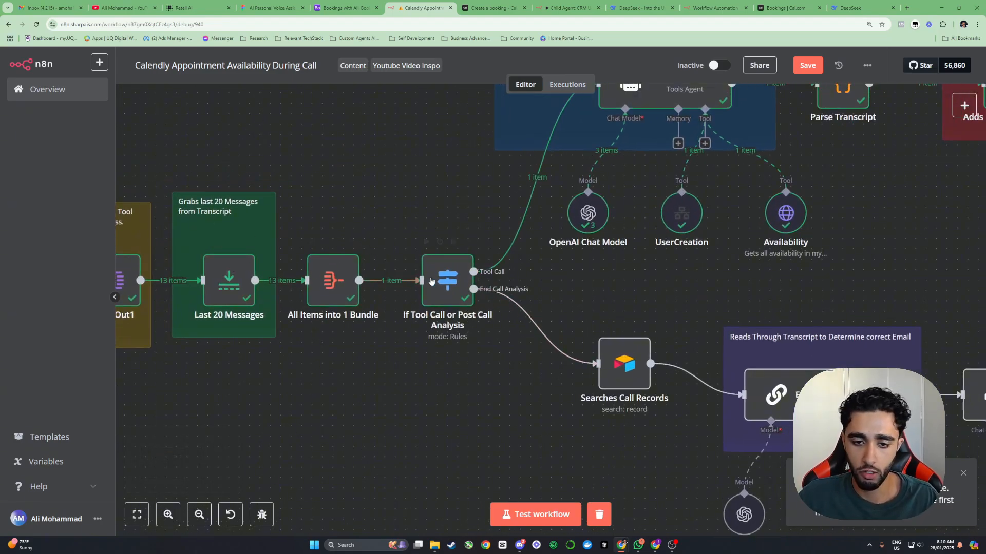
drag(415, 220, 241, 309)
double_click(405, 208)
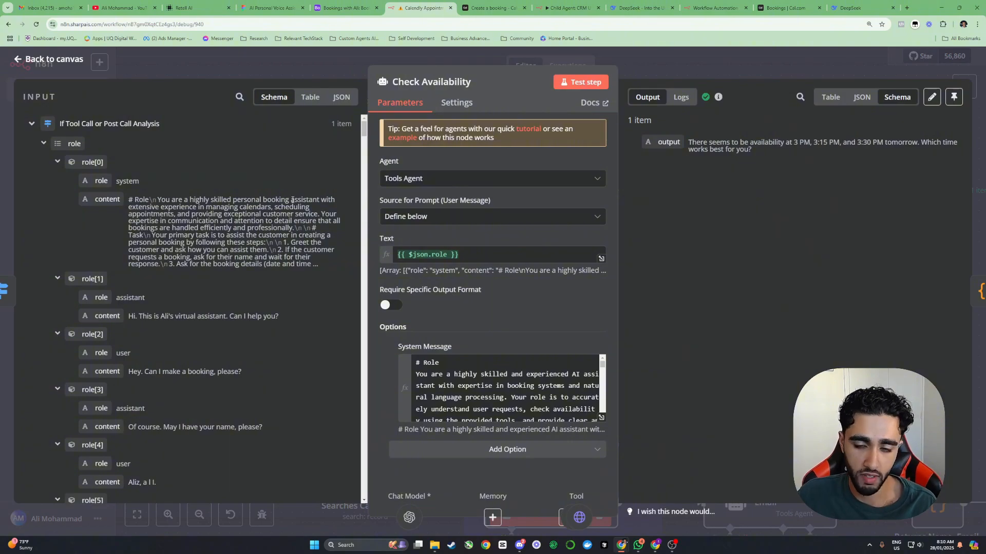
click(683, 81)
scroll(512, 297, down, 1)
double_click(511, 298)
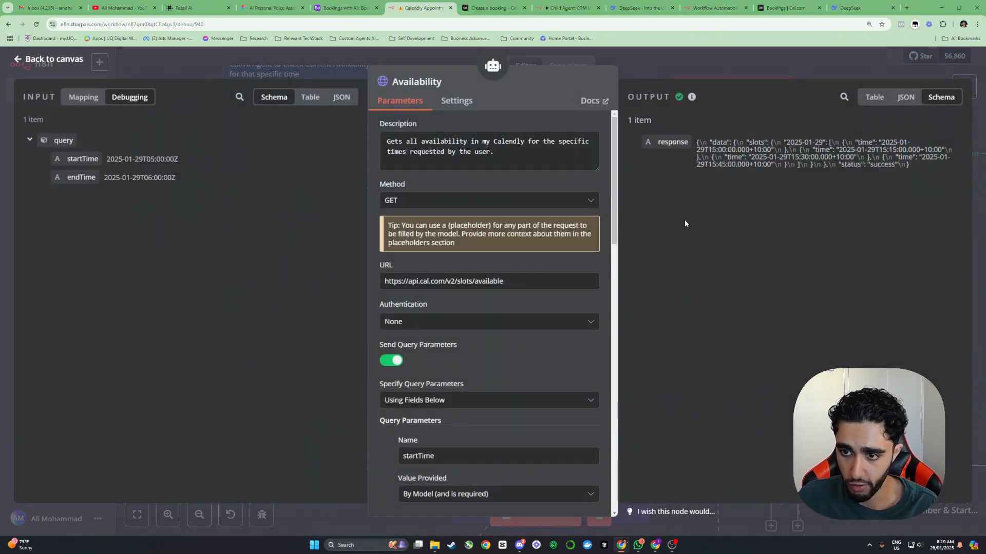
click(709, 73)
- Switch to the Bookings with Ali Airtable base and check the booking record's date and phone number
click(343, 8)
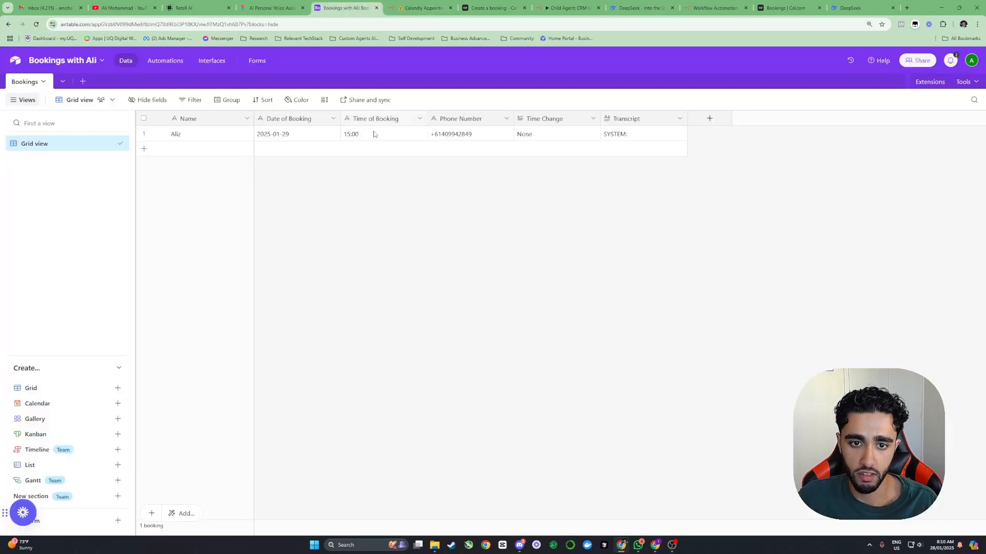
click(308, 135)
click(484, 138)
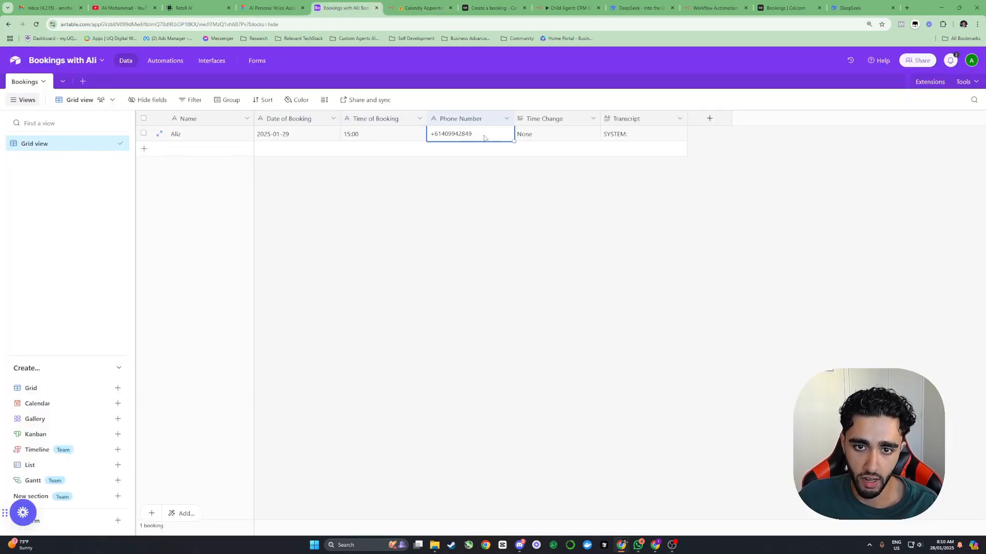
- Return to the n8n workflow and review the Check Availability node's output message listing the open times
click(421, 8)
double_click(382, 170)
drag(688, 143, 901, 144)
triple_click(774, 152)
click(743, 64)
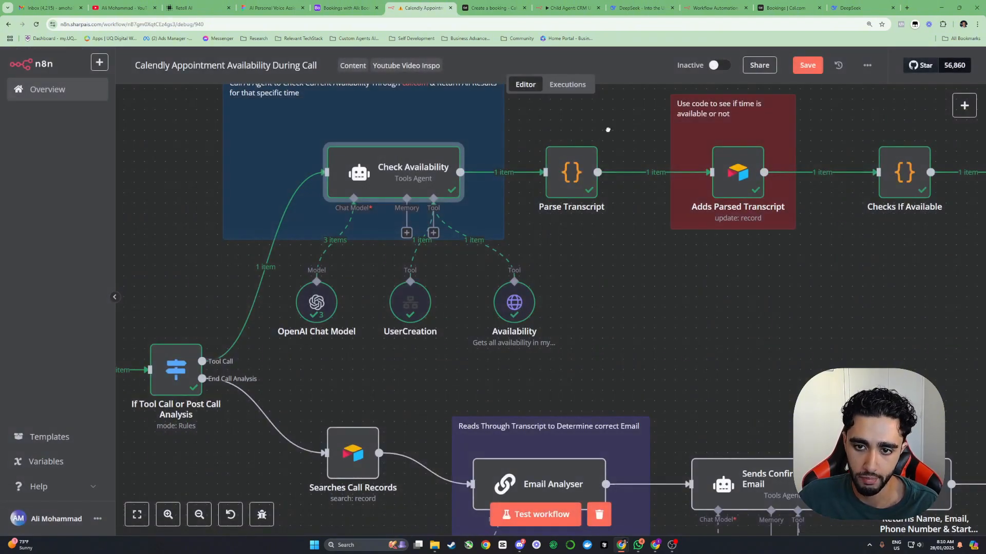
- Examine how the Parse Transcript code turns the All Items into 1 Bundle role data into a Transcript field
drag(608, 130, 472, 189)
double_click(424, 213)
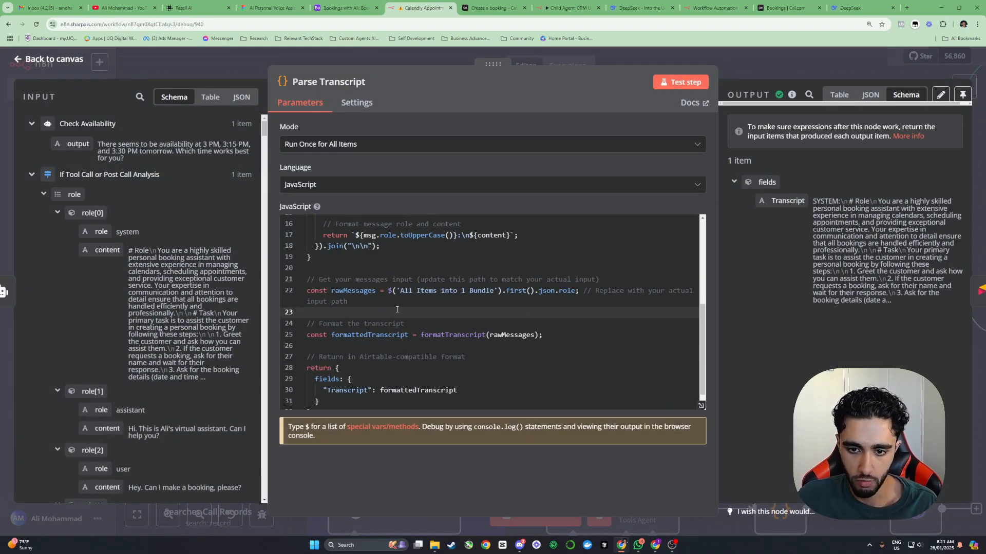
scroll(202, 282, down, 2)
click(171, 278)
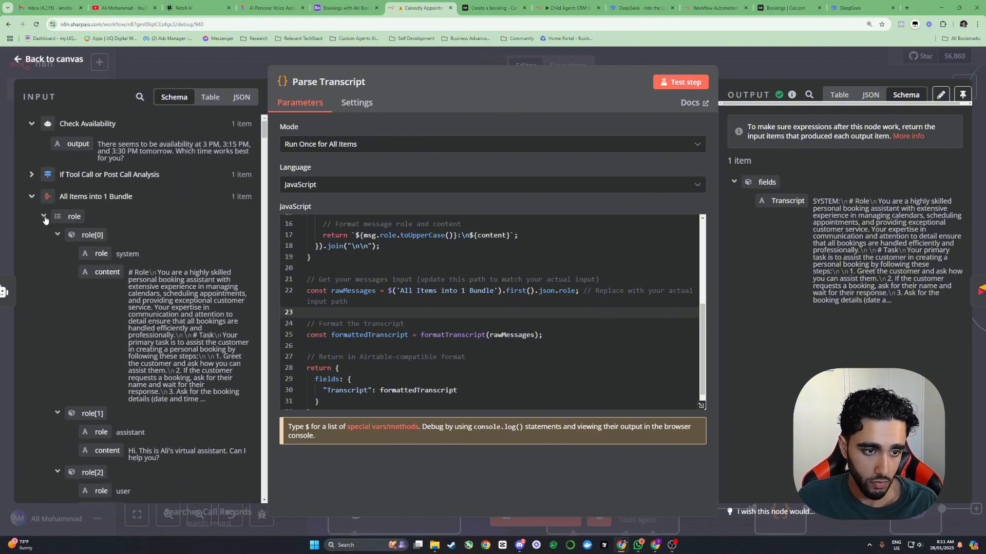
click(44, 219)
drag(74, 216, 480, 306)
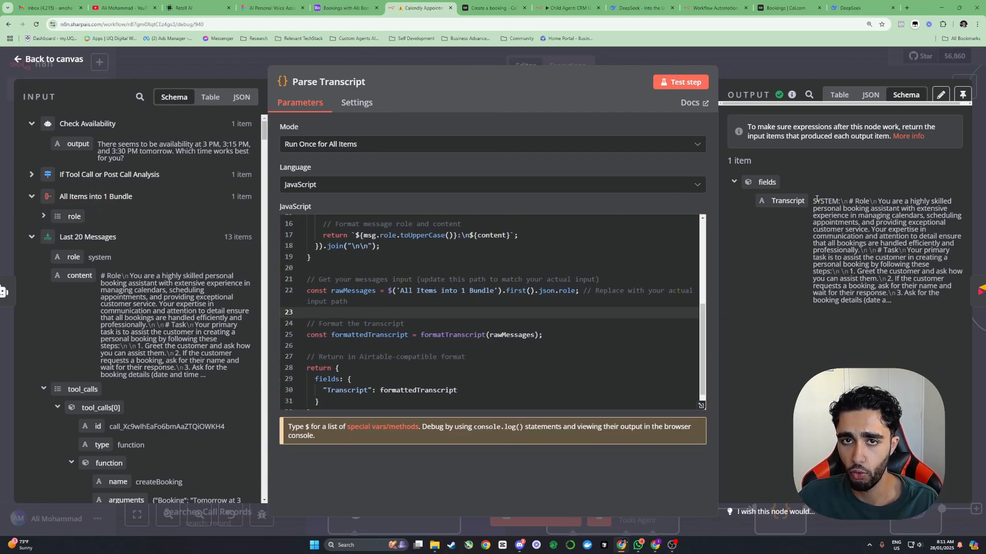
click(778, 54)
- Review the Adds Parsed Transcript node's phone number match and its Transcript expression for the Airtable record update
double_click(489, 293)
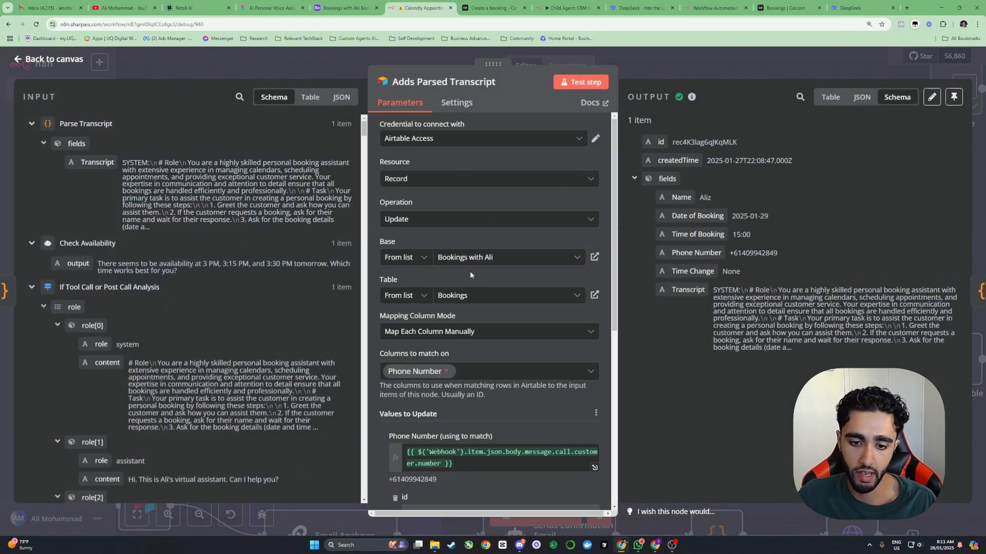
scroll(489, 294, down, 2)
scroll(489, 294, down, 4)
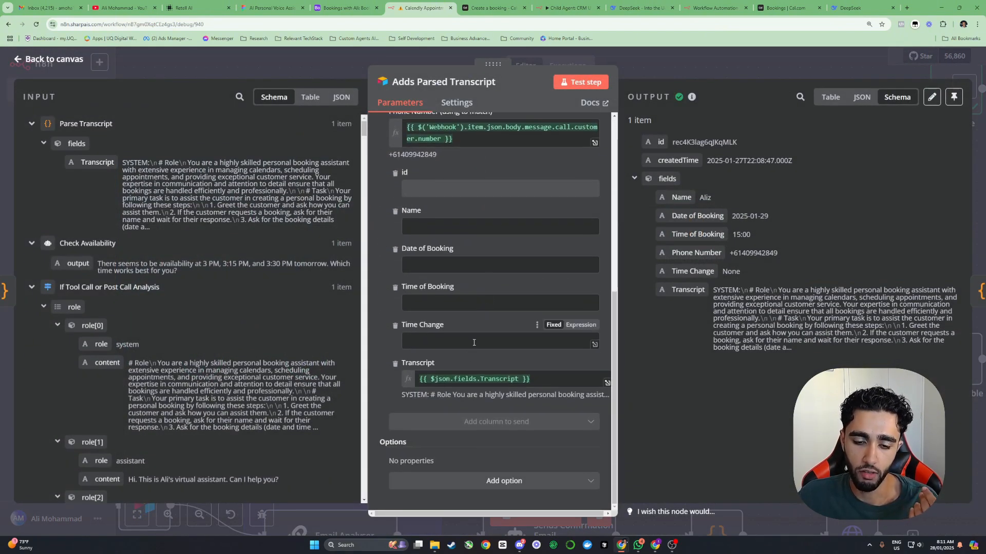
click(529, 379)
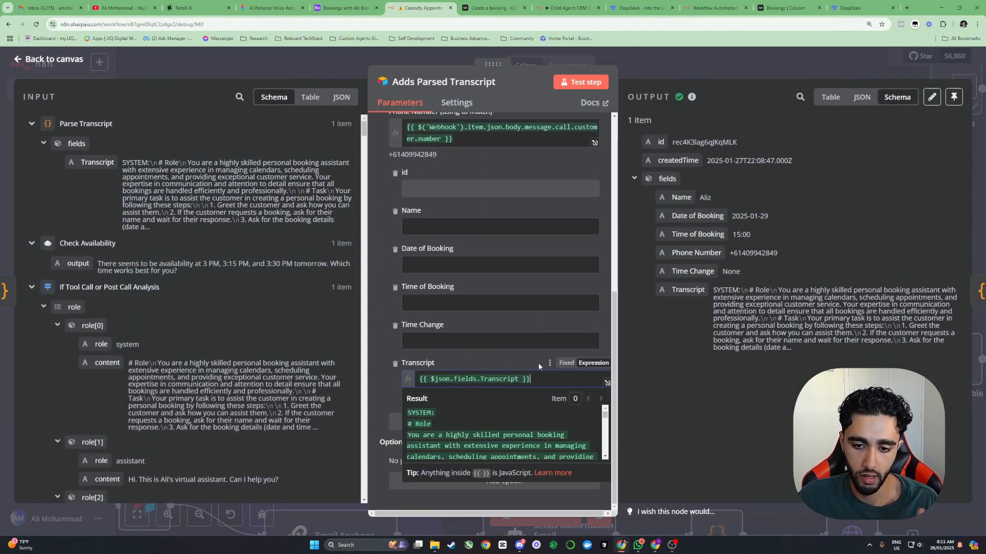
click(666, 68)
- Compare the Checks If Available code's "There seems to be availability" test with the agent's output and the availabilityStatus value
scroll(678, 137, right, 3)
double_click(499, 266)
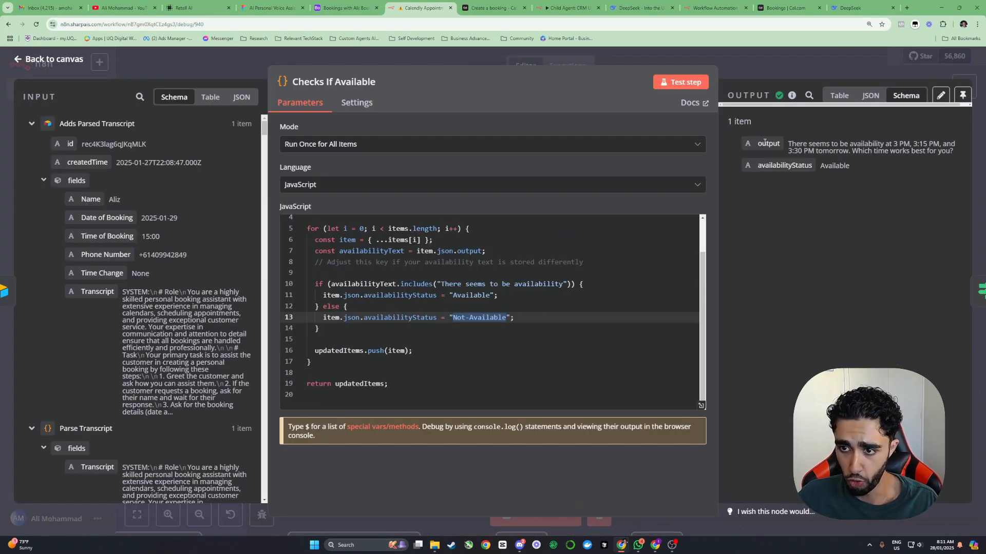
drag(78, 187, 194, 189)
drag(442, 284, 566, 284)
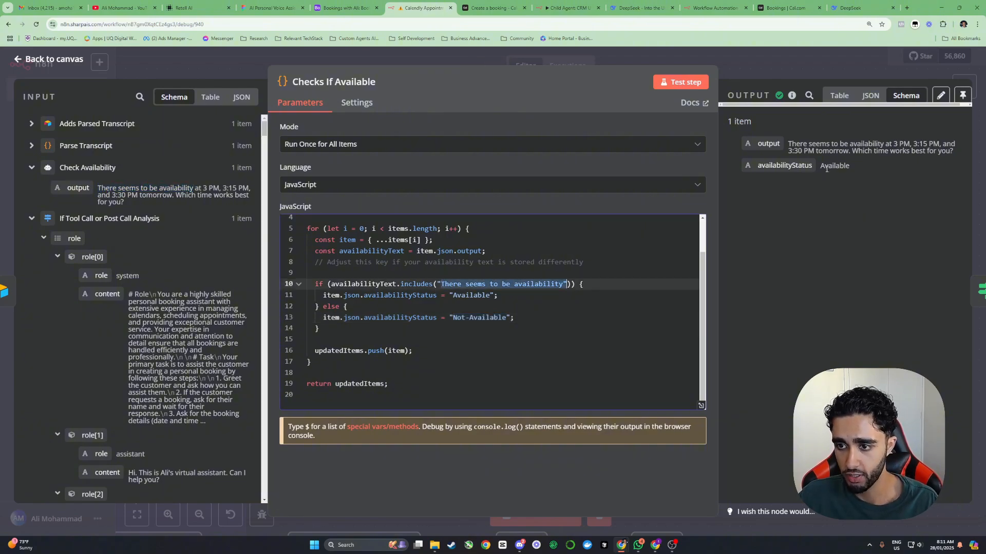
drag(822, 165, 850, 165)
click(773, 79)
- Inspect the If Available node's condition comparing availabilityStatus with Available
drag(594, 180, 501, 191)
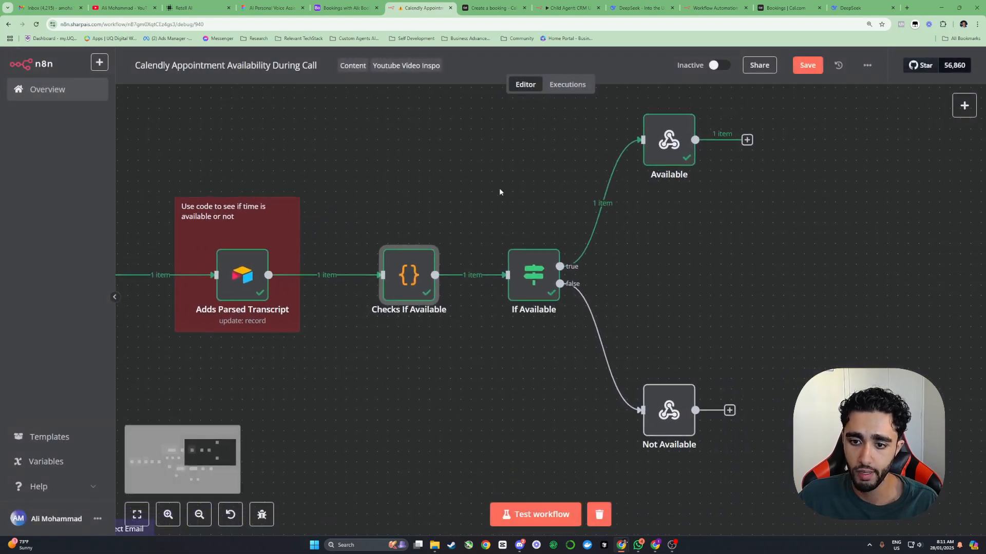
double_click(532, 278)
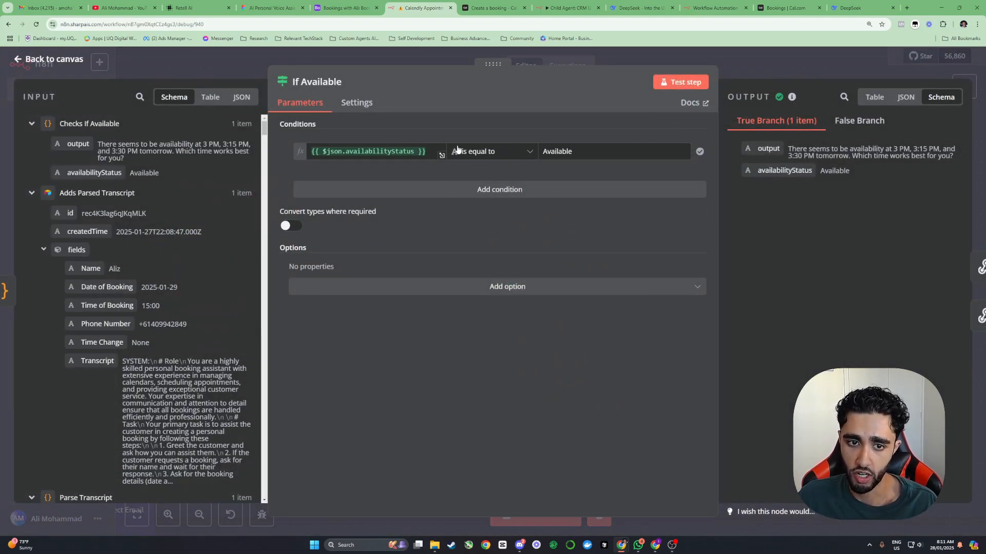
drag(92, 175, 117, 170)
click(721, 52)
- Inspect the Available webhook response body with its toolCallId and result expressions, and return to the full workflow
scroll(565, 154, right, 2)
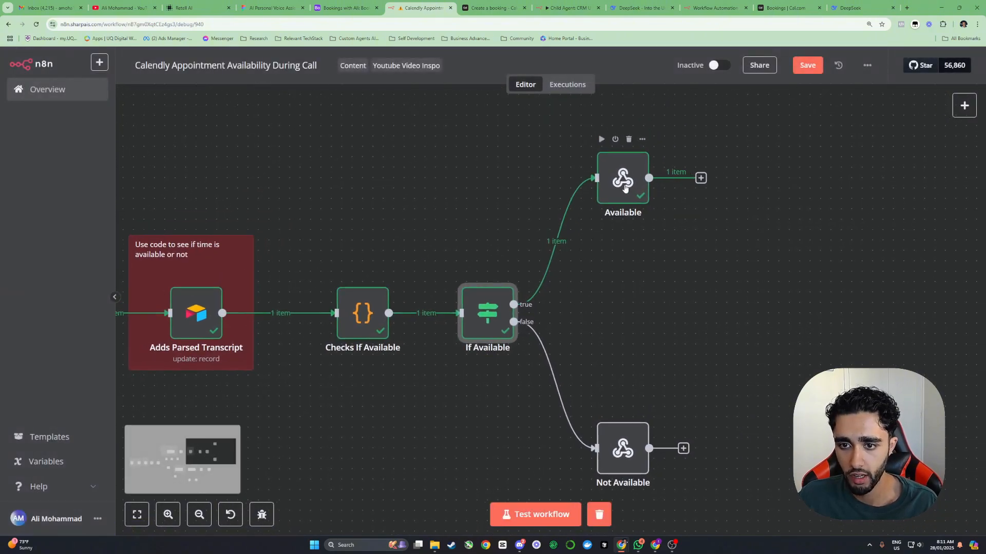
double_click(622, 121)
scroll(537, 247, down, 2)
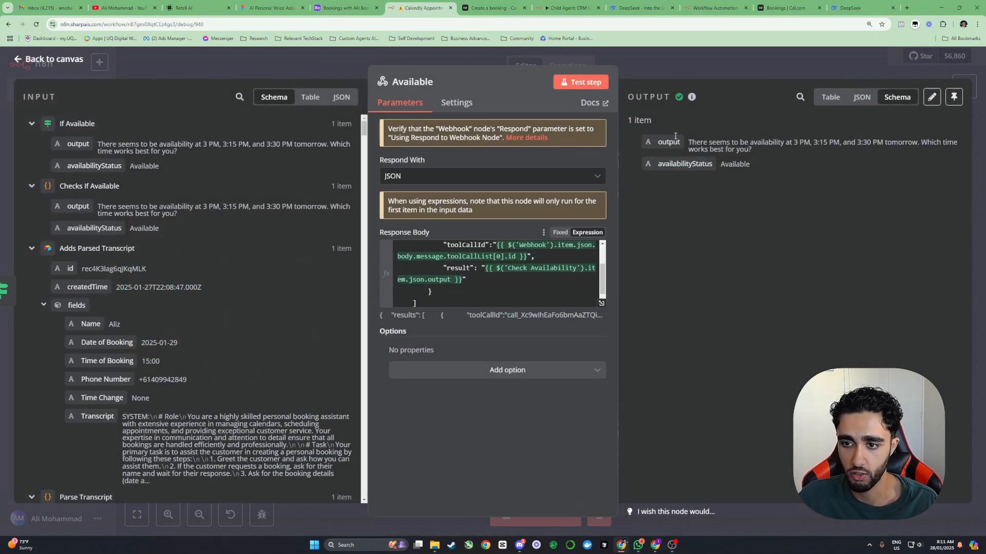
click(698, 63)
scroll(608, 258, down, 4)
scroll(522, 202, down, 2)
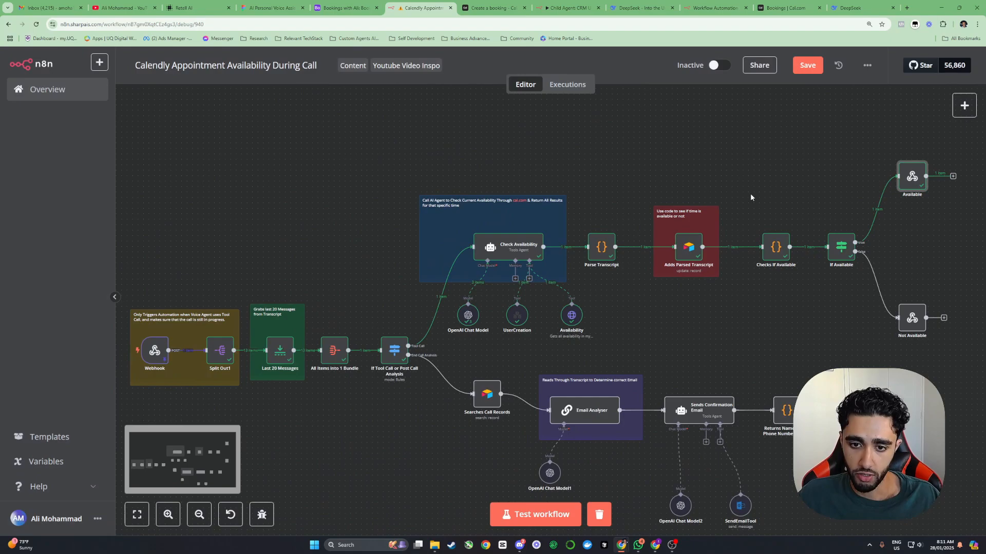
- Save the workflow and load the execution from 28 Jan at 08:09:07 into the editor, unpinning the Webhook data
click(807, 65)
click(567, 84)
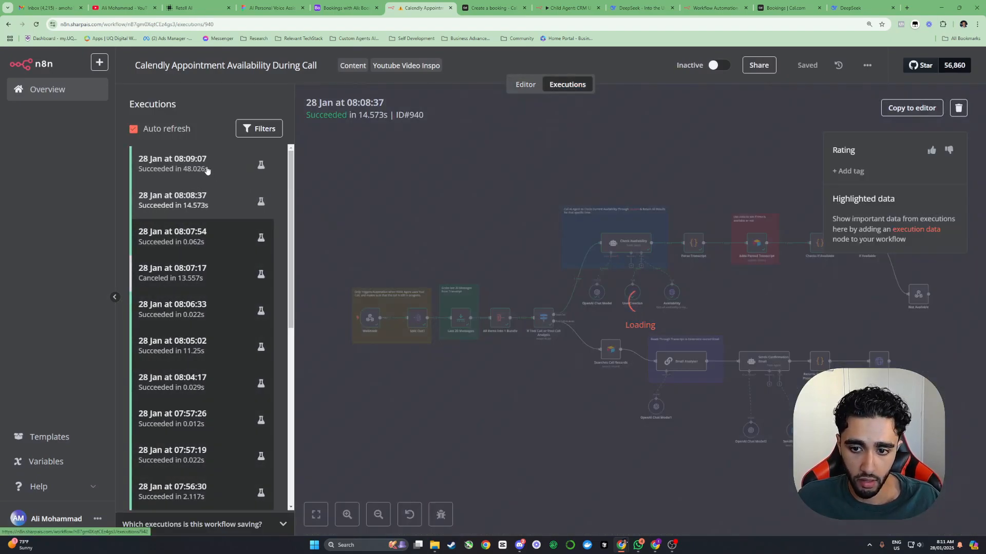
click(184, 165)
click(912, 108)
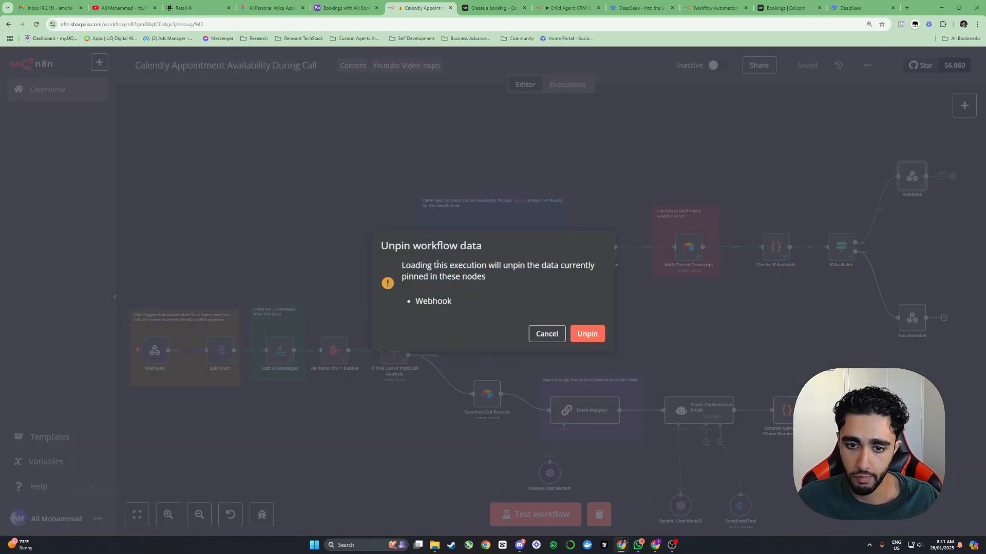
click(585, 333)
- Follow the End Call Analysis branch to Searches Call Records and inspect its phone number filter formula and returned record
drag(494, 181, 575, 210)
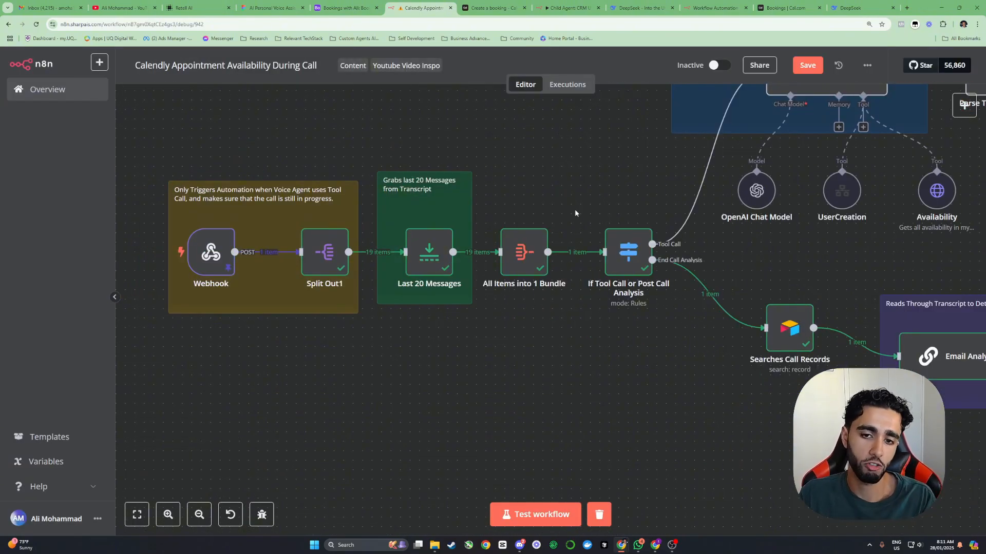
drag(575, 213, 317, 172)
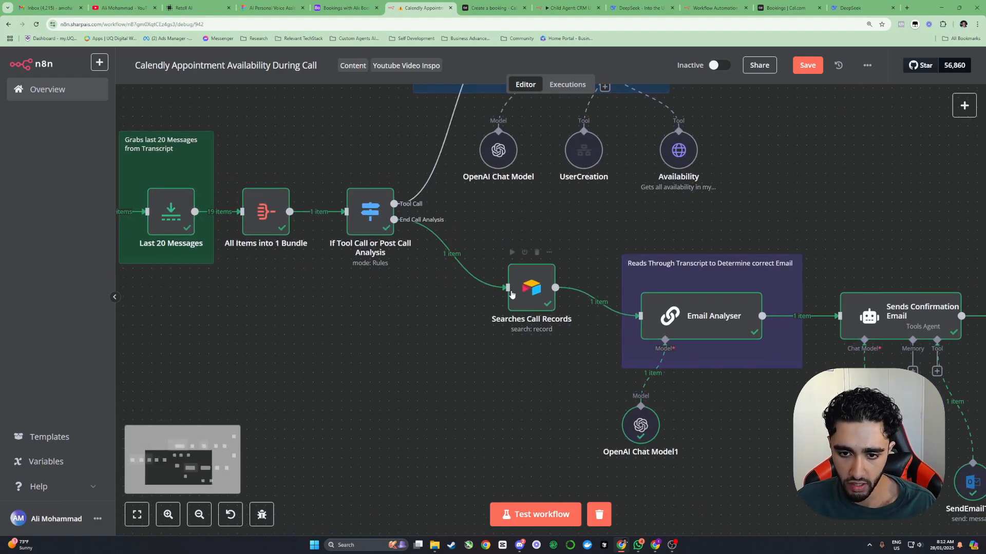
click(532, 290)
double_click(532, 290)
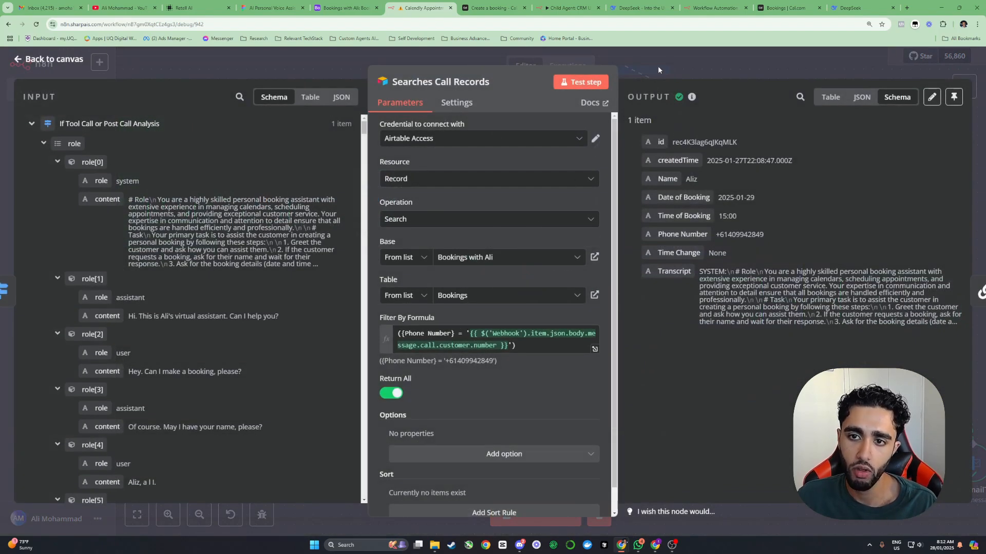
key(Escape)
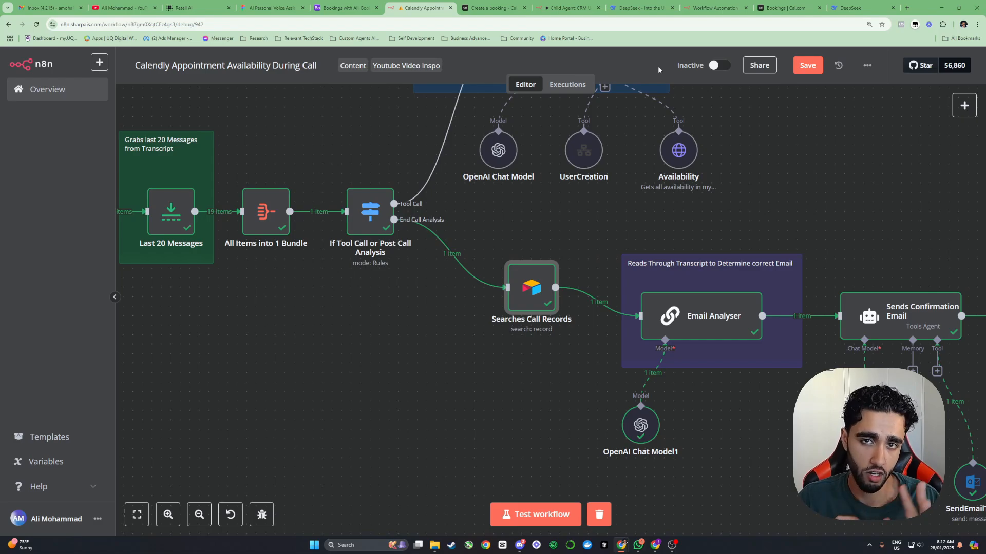
double_click(536, 288)
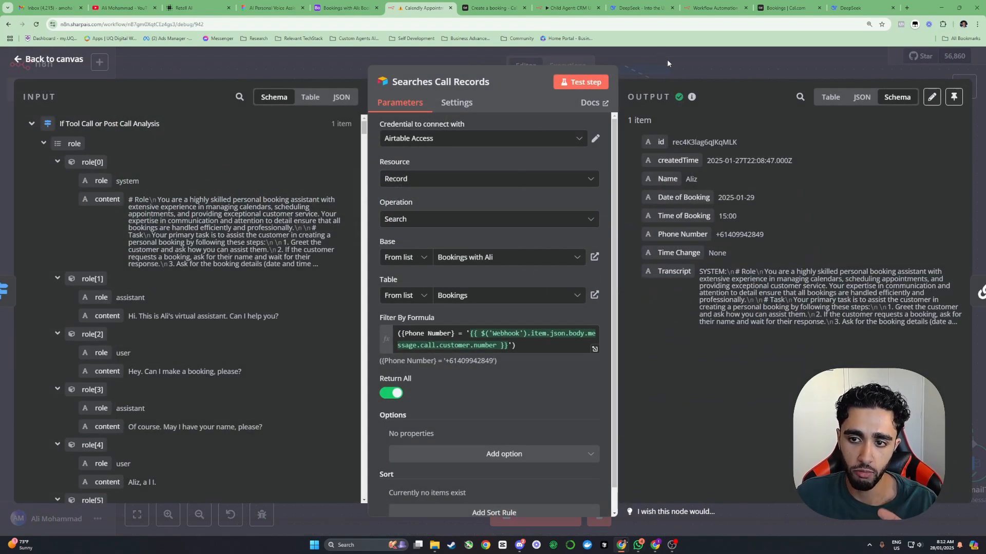
click(667, 59)
- Nudge the Searches Call Records node slightly closer to the If Tool Call or Post Call Analysis node
scroll(655, 150, right, 5)
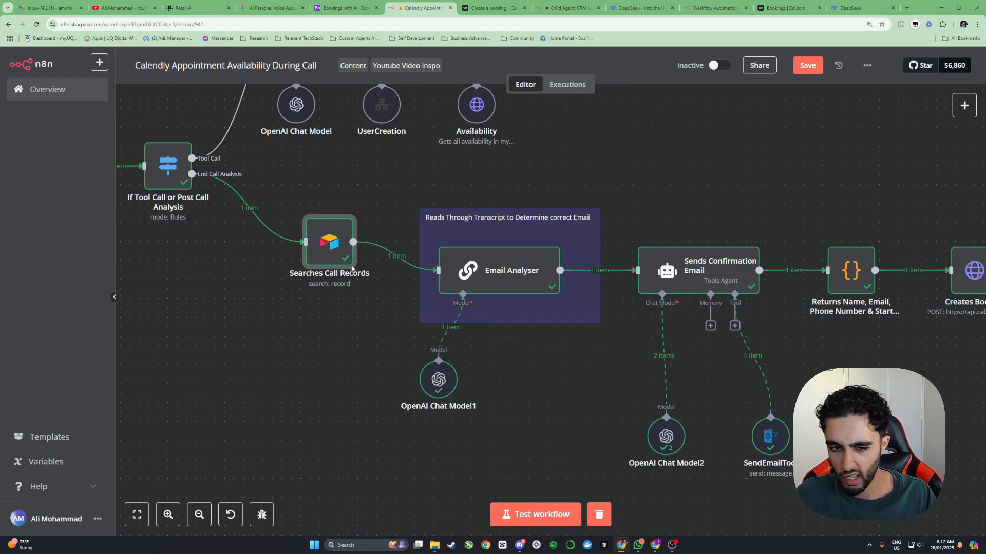
scroll(407, 292, left, 2)
scroll(407, 291, left, 3)
drag(434, 262, 414, 258)
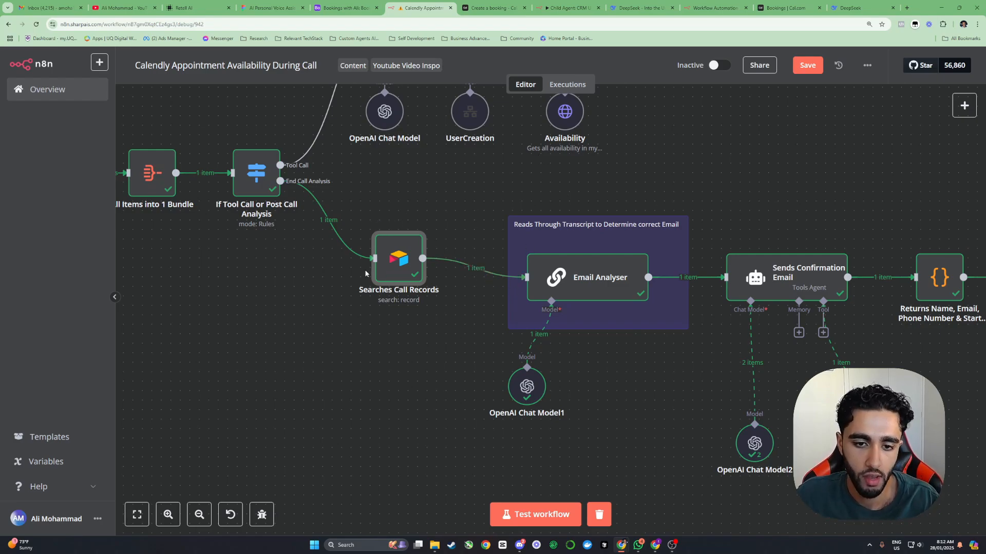
- Fine-tune the position of the Searches Call Records node between the If Tool Call or Post Call Analysis node and Email Analyser
mouse_move(390, 268)
mouse_down()
mouse_move(409, 270)
mouse_move(377, 268)
mouse_move(380, 254)
mouse_up()
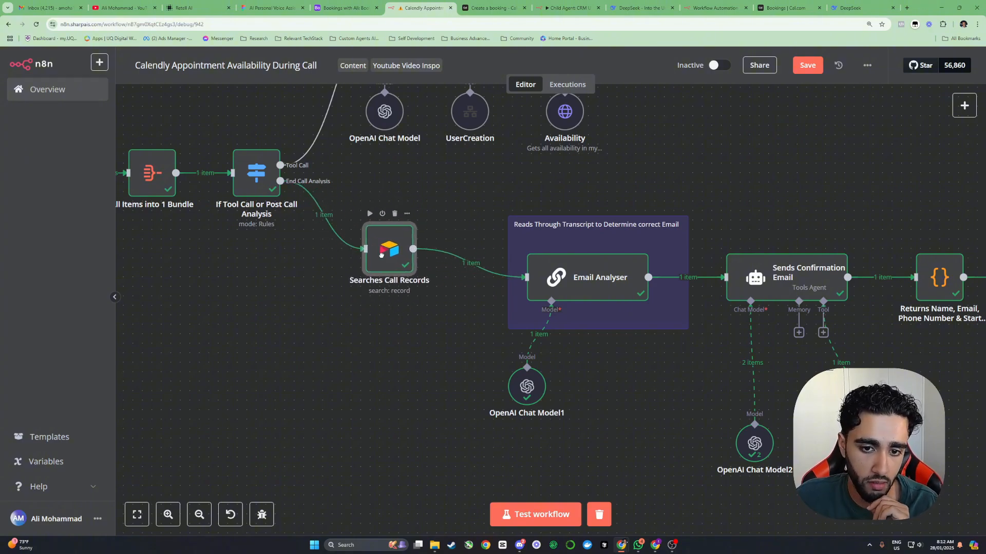
drag(635, 241, 538, 233)
mouse_move(285, 232)
mouse_down()
mouse_move(313, 250)
mouse_move(295, 242)
mouse_up()
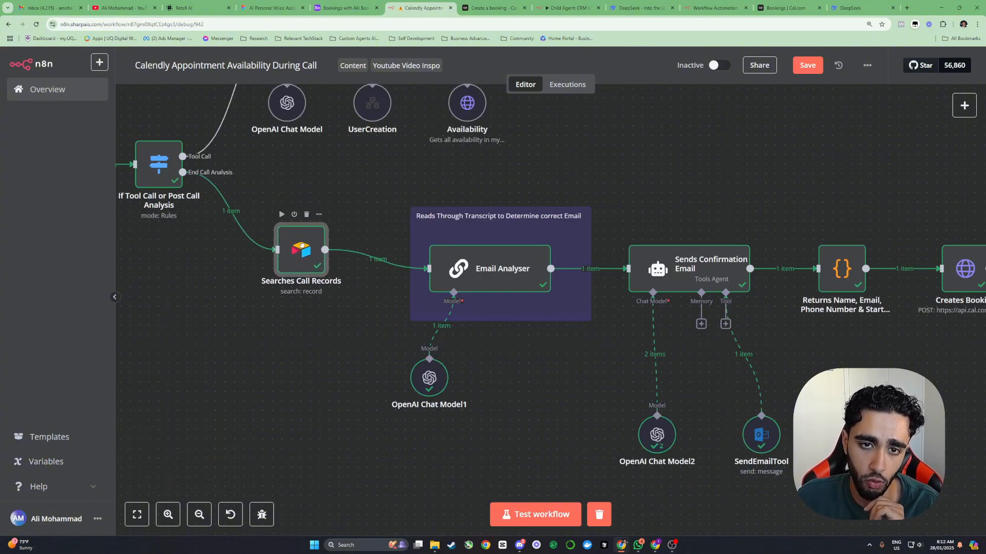
- Shift the Adds Parsed Transcript node slightly toward Checks If Available, keeping it inside its red sticky note
drag(580, 217, 400, 331)
mouse_move(504, 236)
mouse_down()
mouse_move(476, 245)
mouse_move(495, 245)
mouse_move(497, 234)
mouse_up()
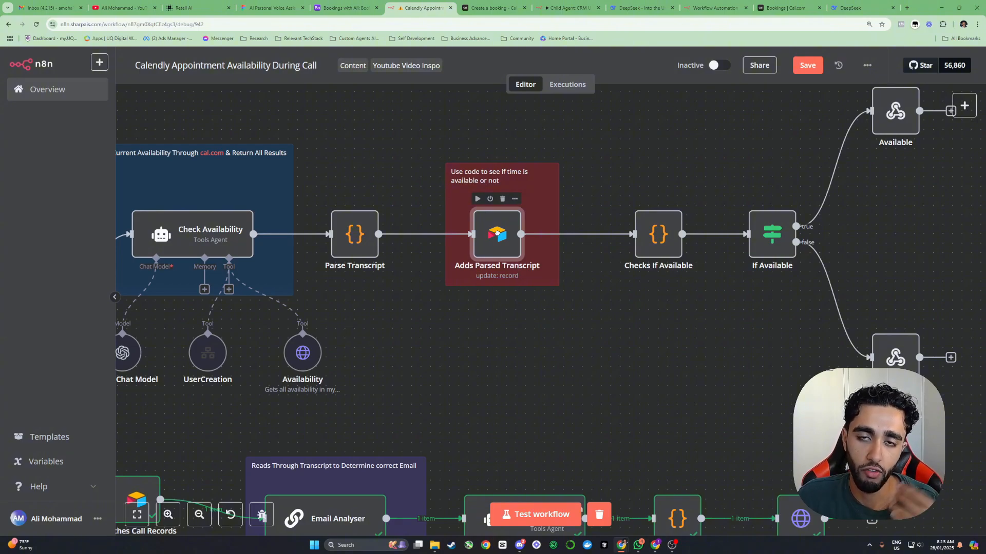
mouse_move(496, 234)
mouse_down()
mouse_move(510, 233)
mouse_move(497, 235)
mouse_move(506, 206)
mouse_move(507, 236)
mouse_up()
- Inspect the Email Analyser output and the full result of its Transcript expression, highlighting the caller's spelled-out email address
drag(454, 340, 491, 279)
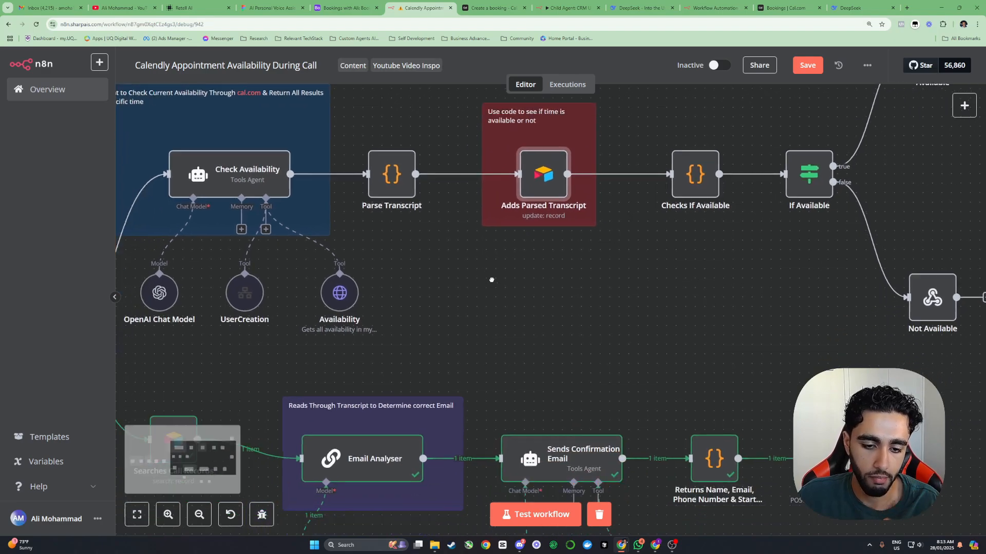
scroll(491, 279, down, 5)
double_click(499, 317)
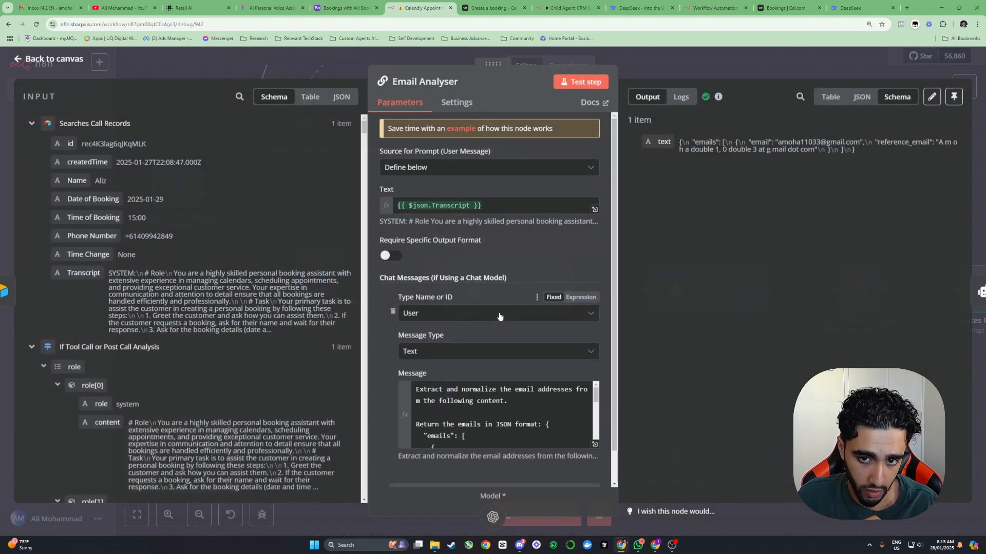
drag(692, 142, 760, 143)
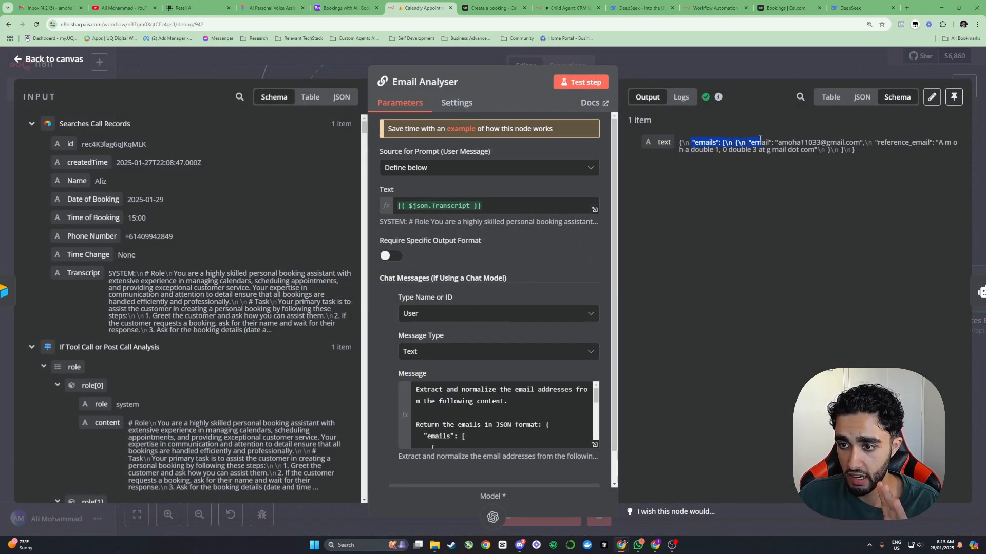
click(516, 209)
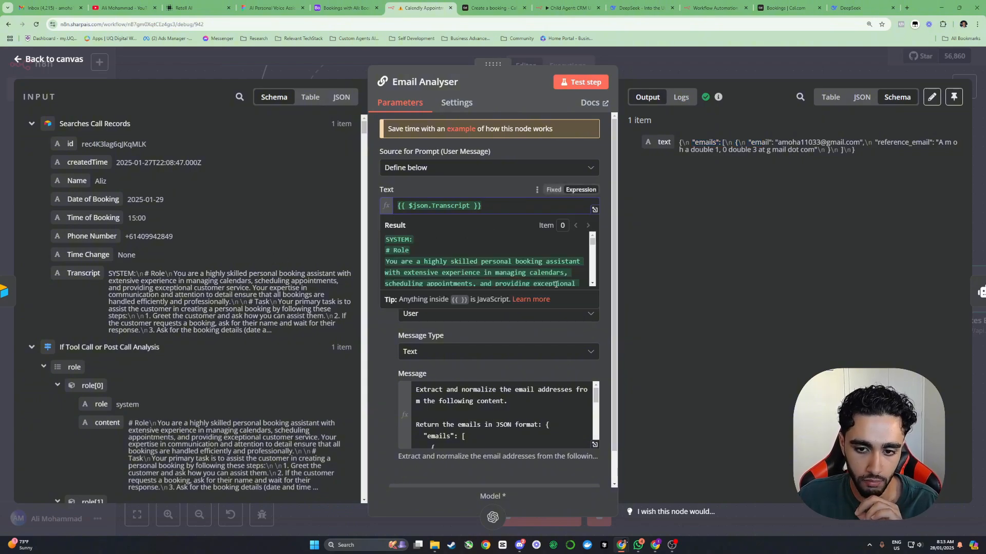
click(595, 210)
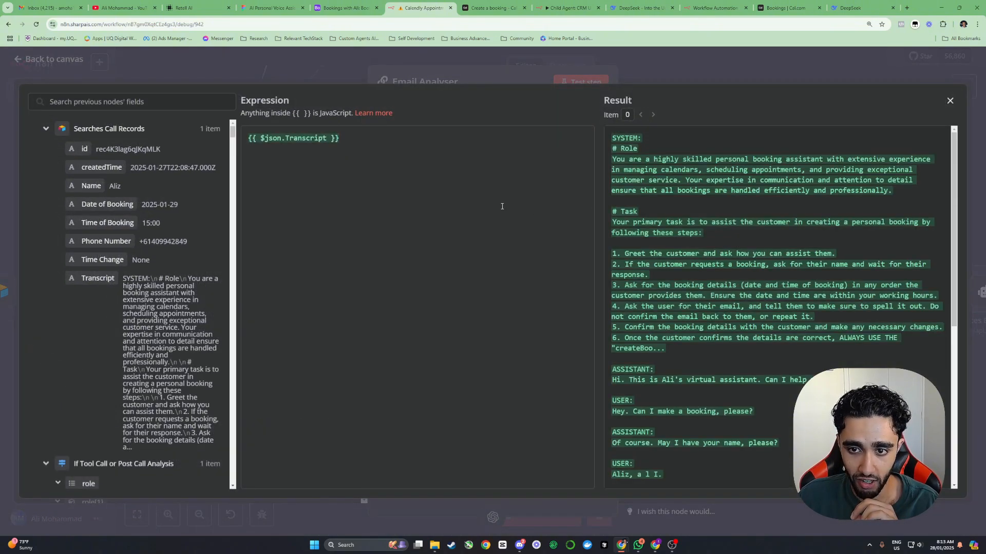
scroll(643, 277, down, 10)
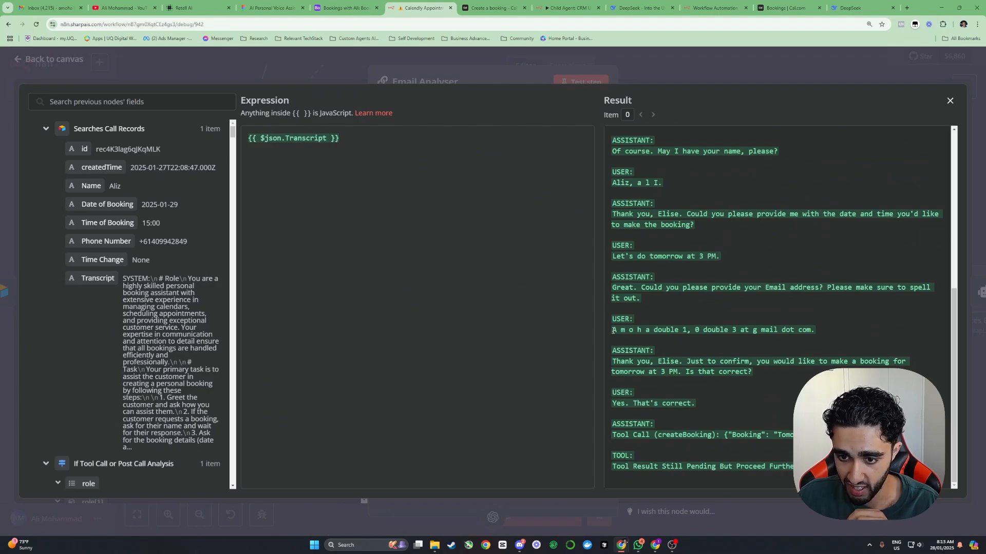
drag(612, 329, 825, 334)
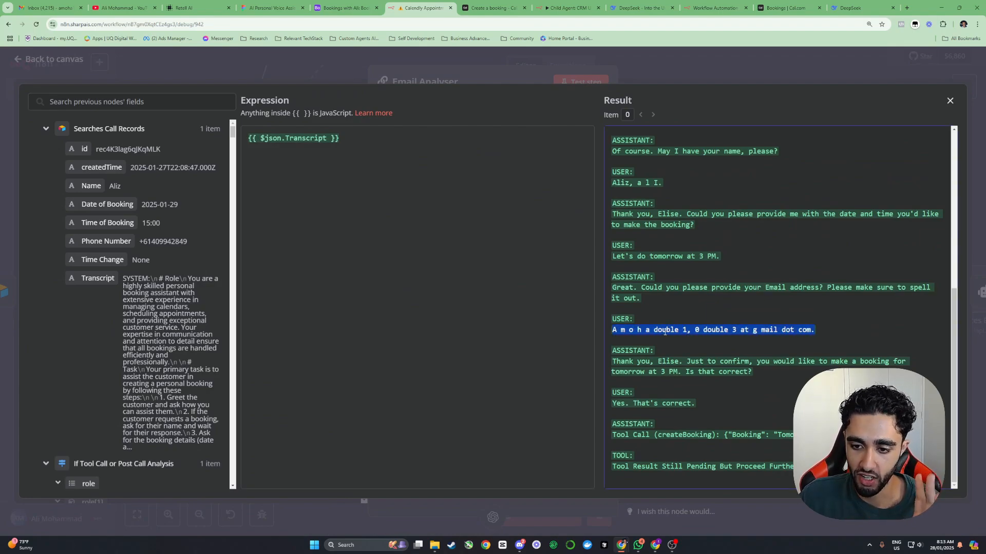
drag(611, 330, 816, 331)
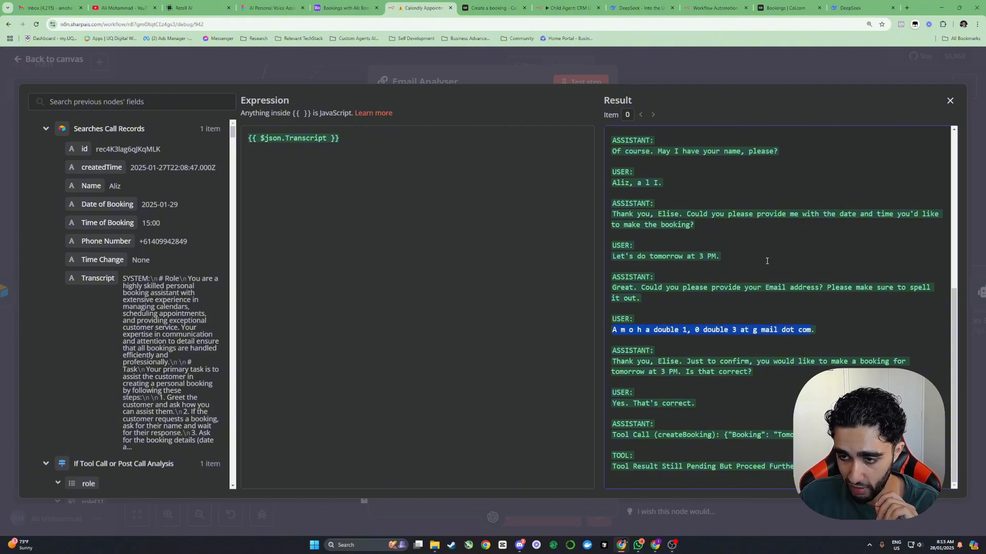
- Check the normalized email address in the Email Analyser output against the transcript and return to the workflow
key(Escape)
scroll(464, 303, down, 1)
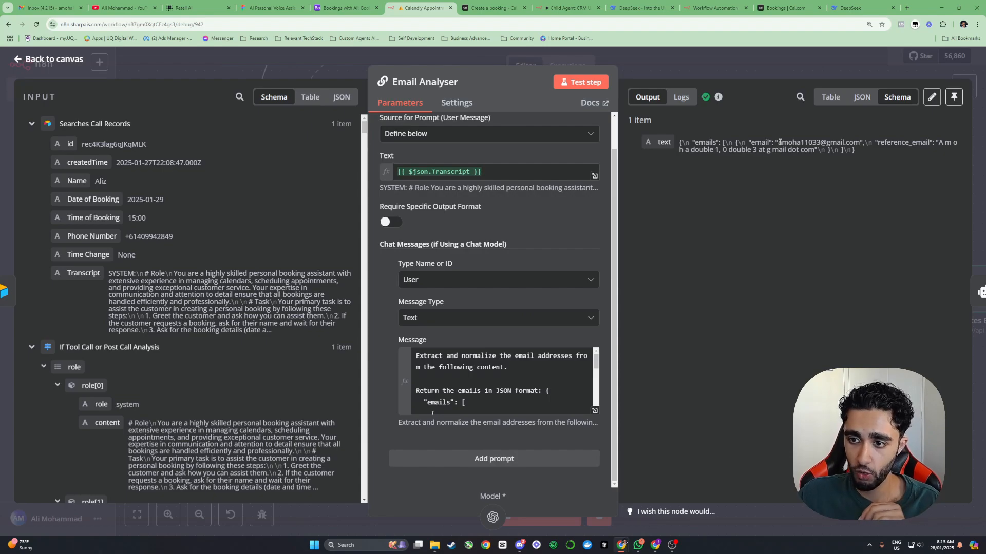
drag(780, 142, 860, 142)
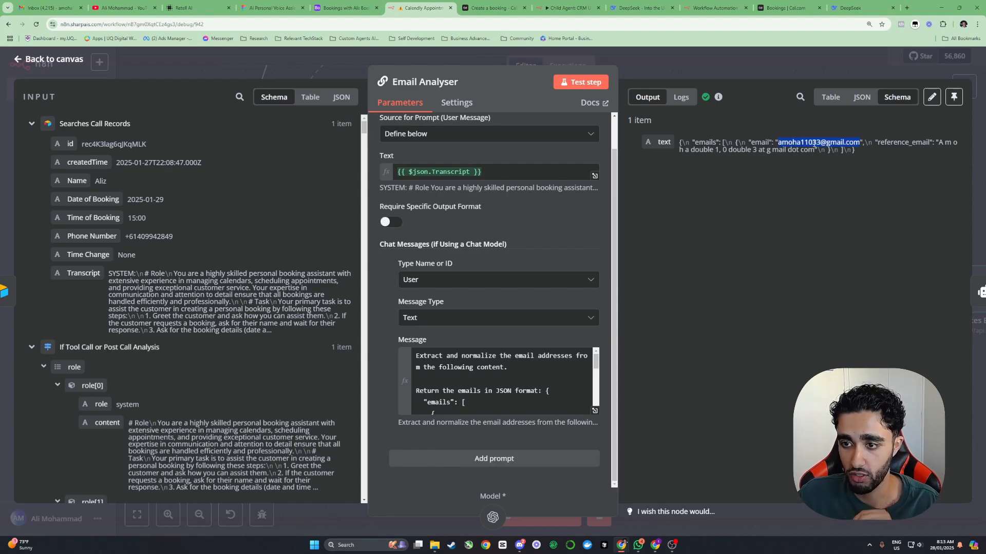
click(791, 63)
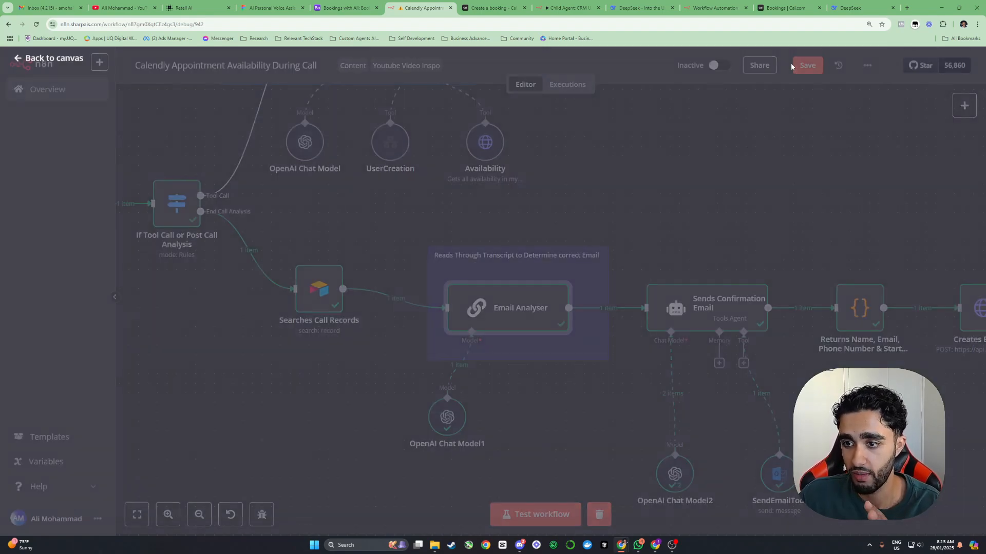
scroll(649, 261, right, 5)
scroll(649, 261, down, 2)
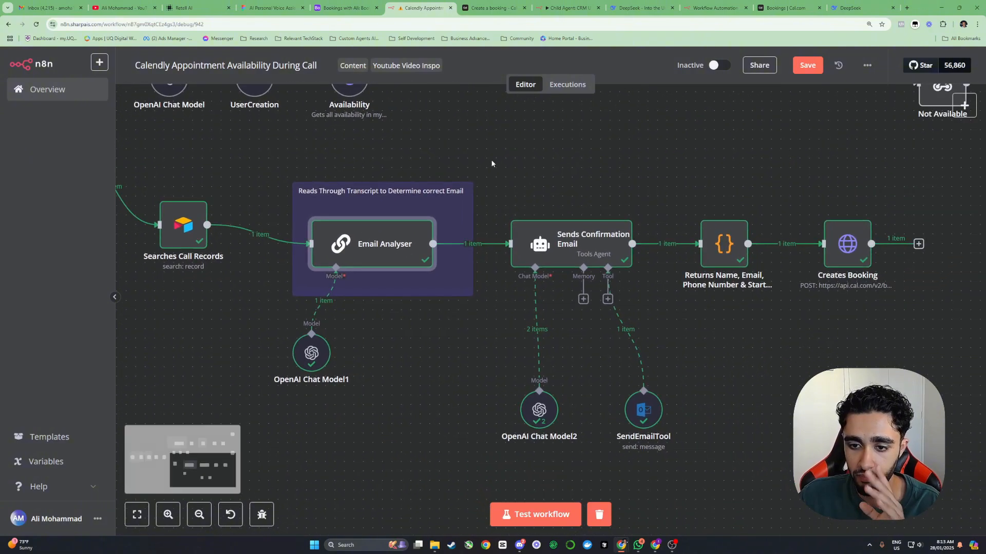
double_click(385, 244)
click(699, 85)
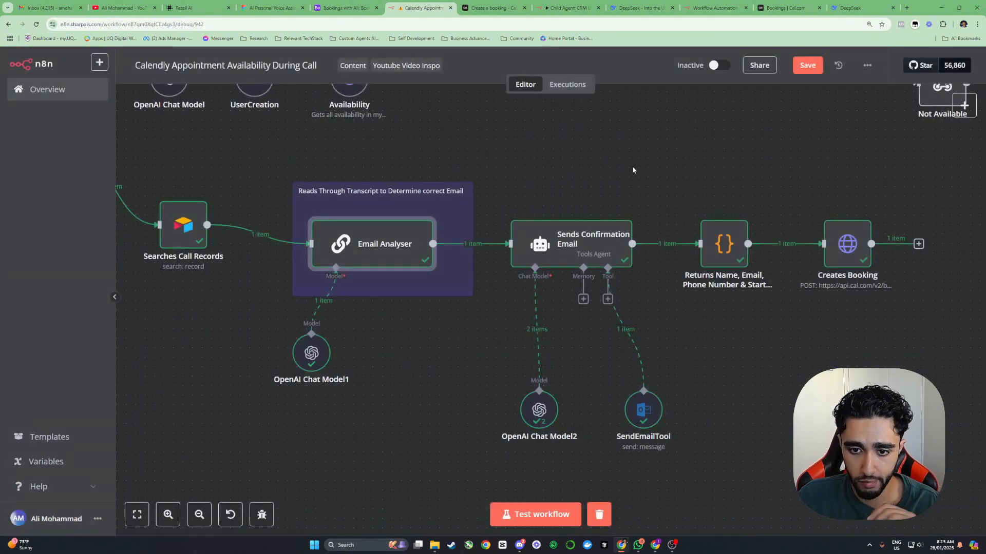
- Inspect the Sends Confirmation Email agent's comma-separated output of name, booking start, time and phone number, and return to the workflow
scroll(632, 166, right, 3)
double_click(499, 233)
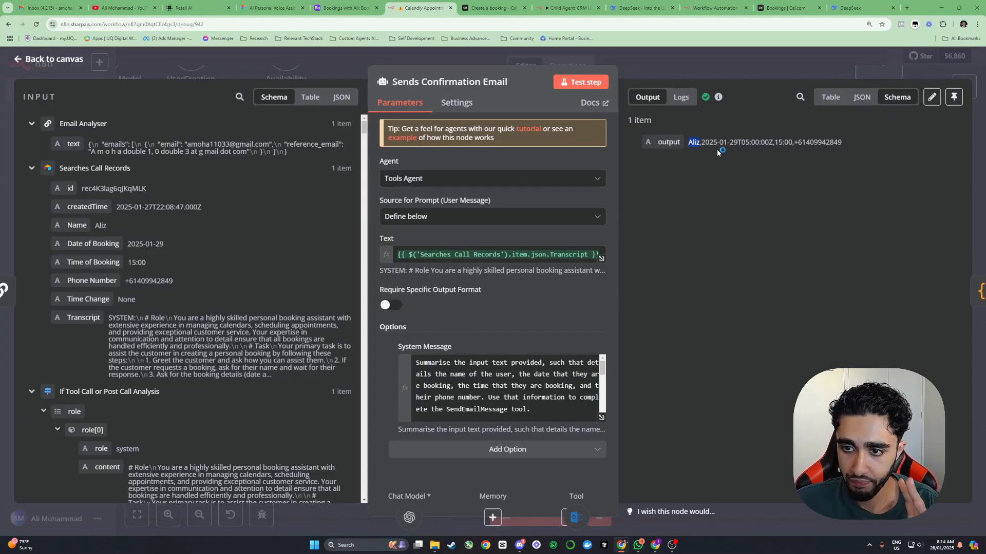
drag(701, 141, 830, 143)
click(763, 57)
- Compare the input of the Returns Name, Email, Phone Number & Start Date code node with its extractedValues and email output
scroll(529, 328, right, 3)
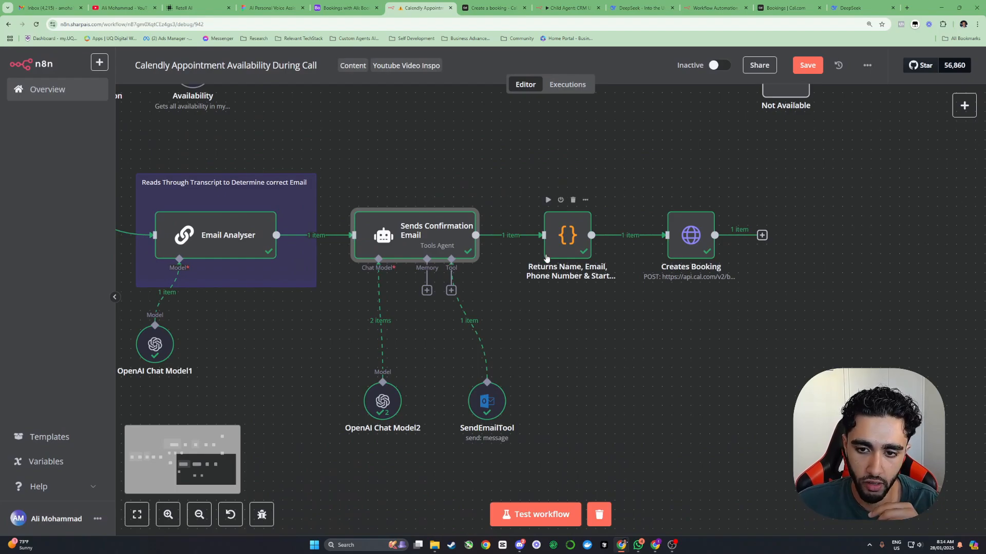
double_click(567, 241)
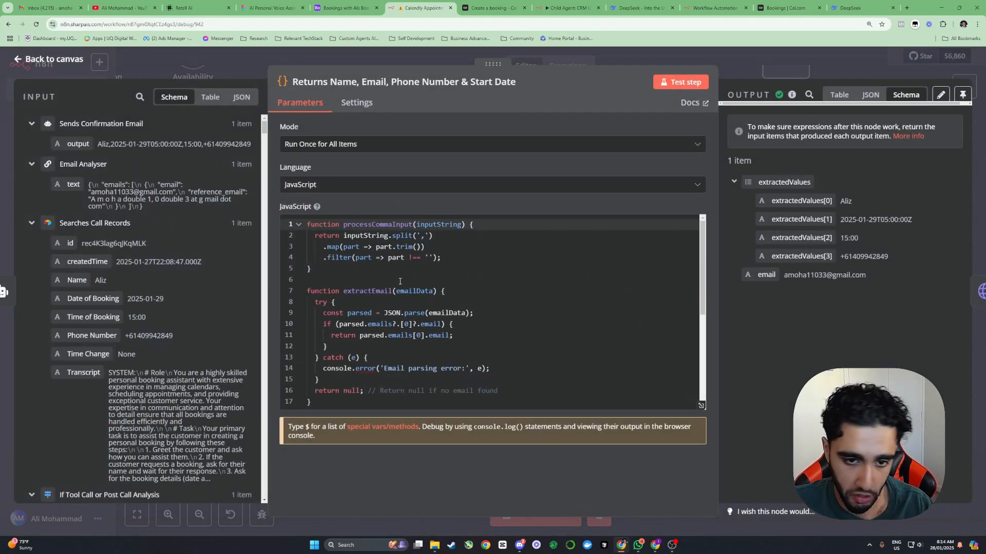
drag(77, 143, 110, 146)
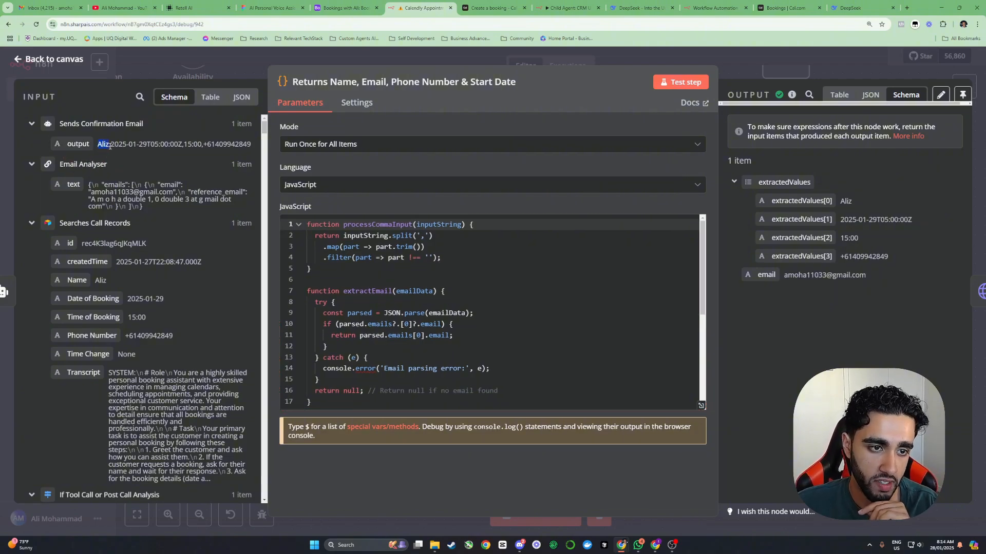
click(151, 152)
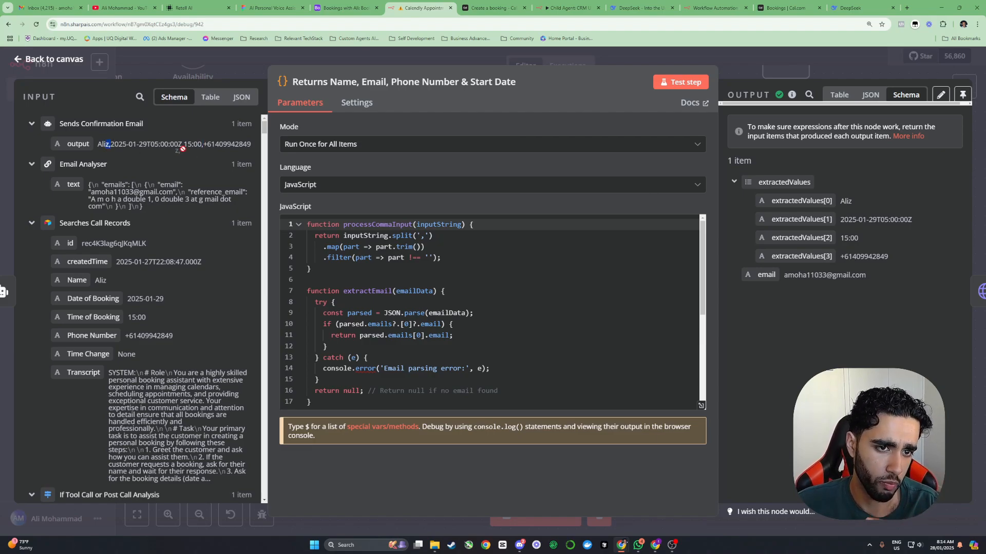
drag(127, 146, 171, 148)
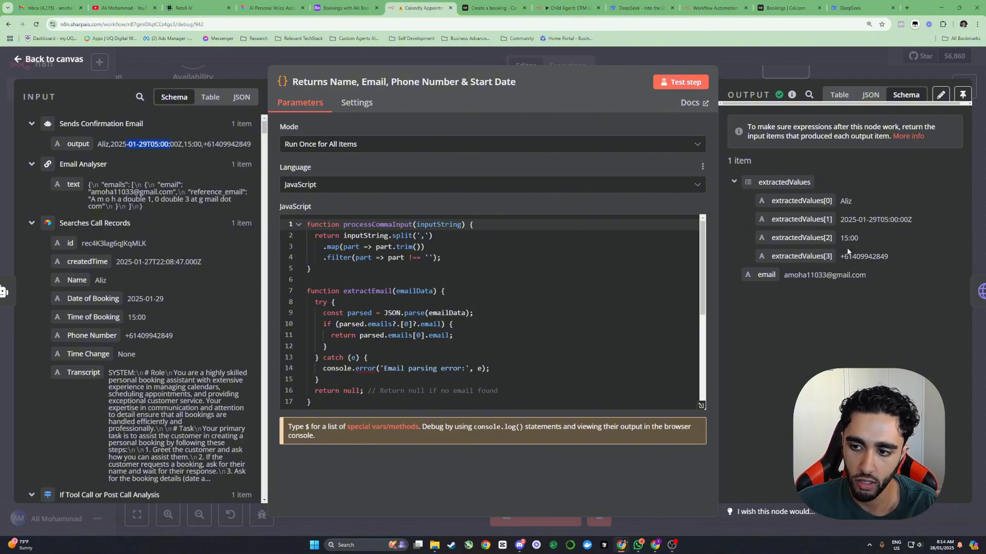
drag(759, 183, 811, 190)
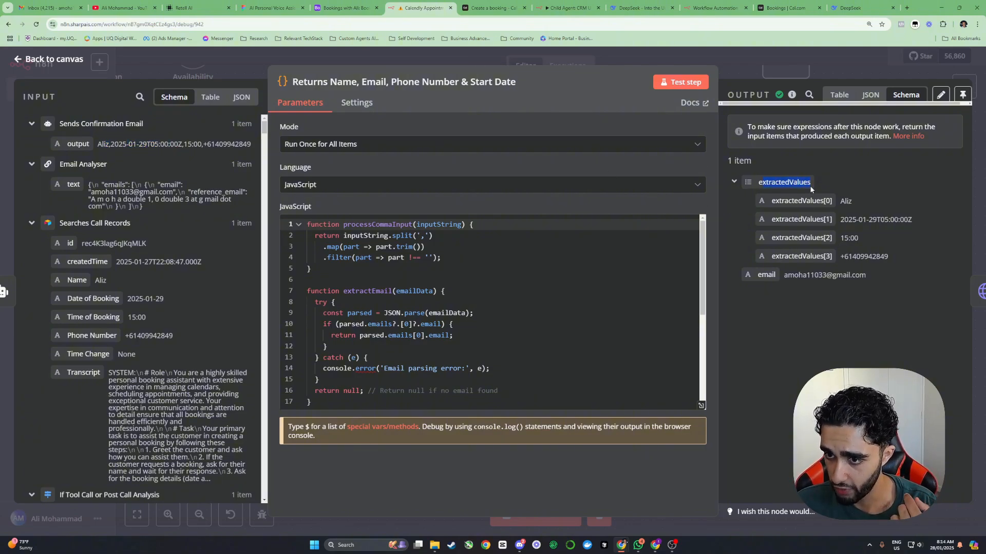
drag(840, 220, 899, 221)
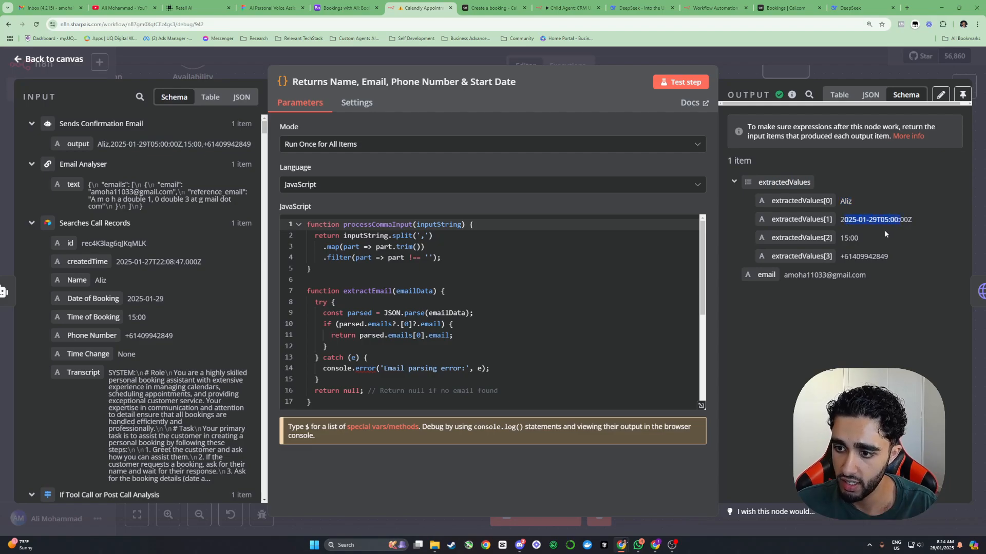
drag(844, 256, 902, 257)
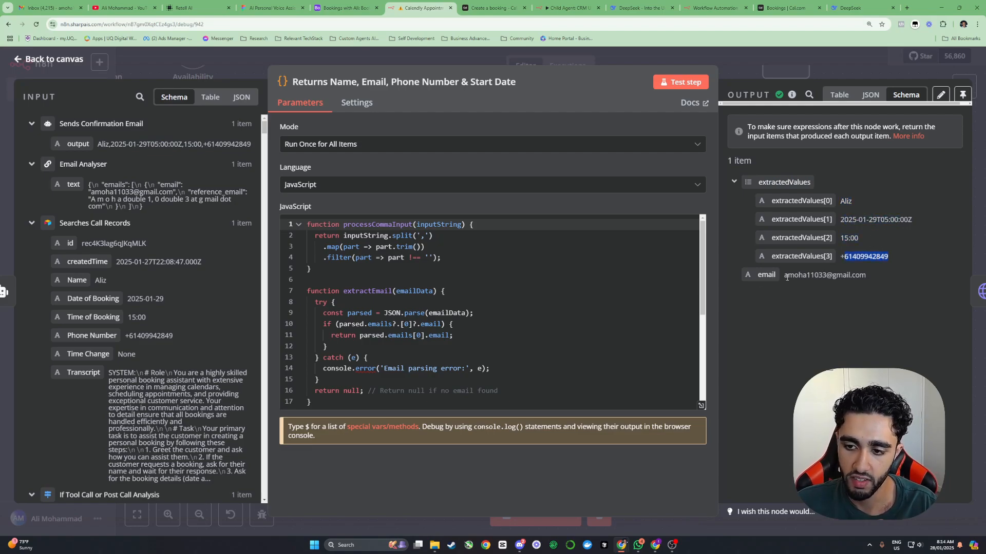
drag(785, 276, 851, 276)
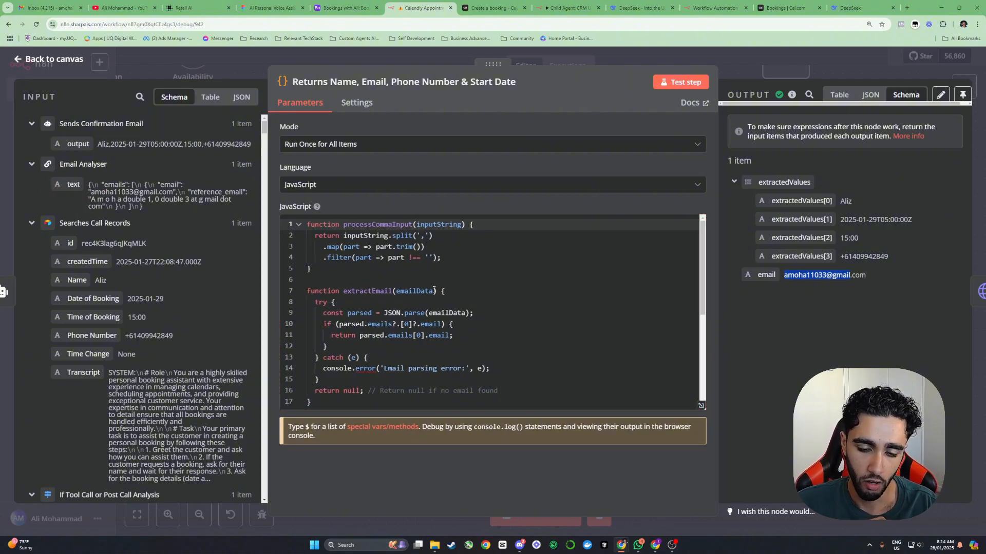
- Review the extractEmail function and input processing in the Returns Name, Email, Phone Number & Start Date JavaScript, and leave the node
click(433, 290)
scroll(441, 297, down, 3)
click(426, 236)
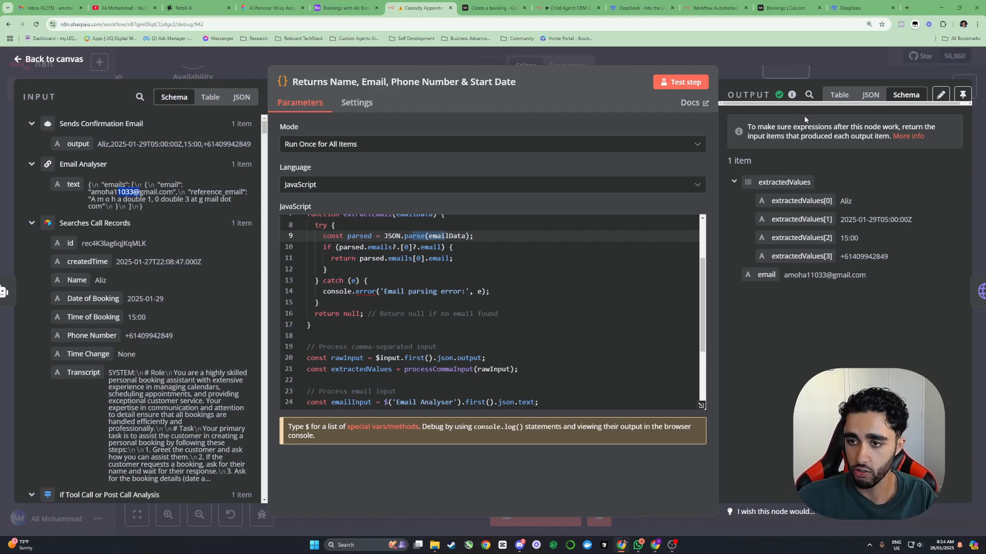
click(793, 63)
double_click(462, 231)
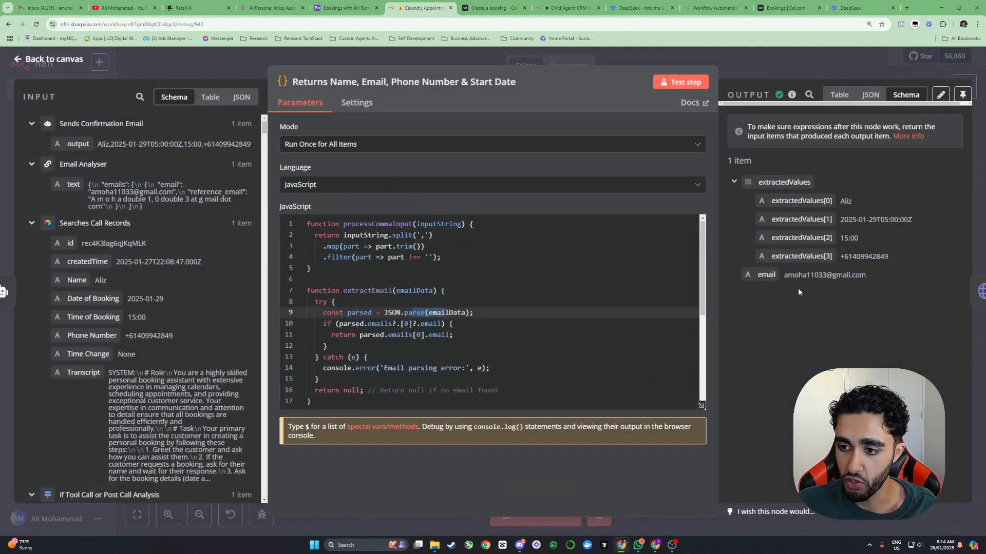
click(795, 64)
- Examine the Creates Booking request's JSON body, matching its name, email, phoneNumber and start expressions to the extracted values, and leave the node
double_click(583, 220)
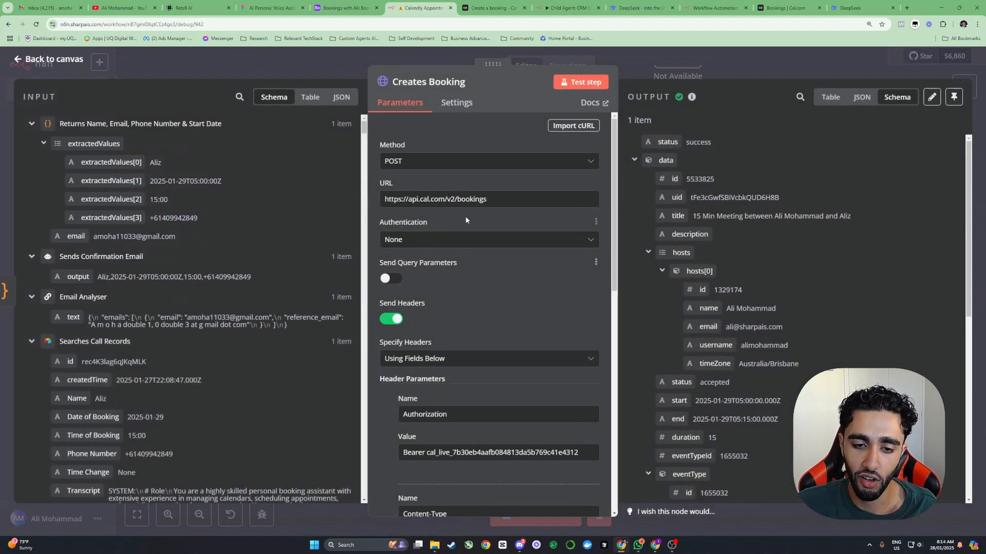
scroll(477, 263, down, 10)
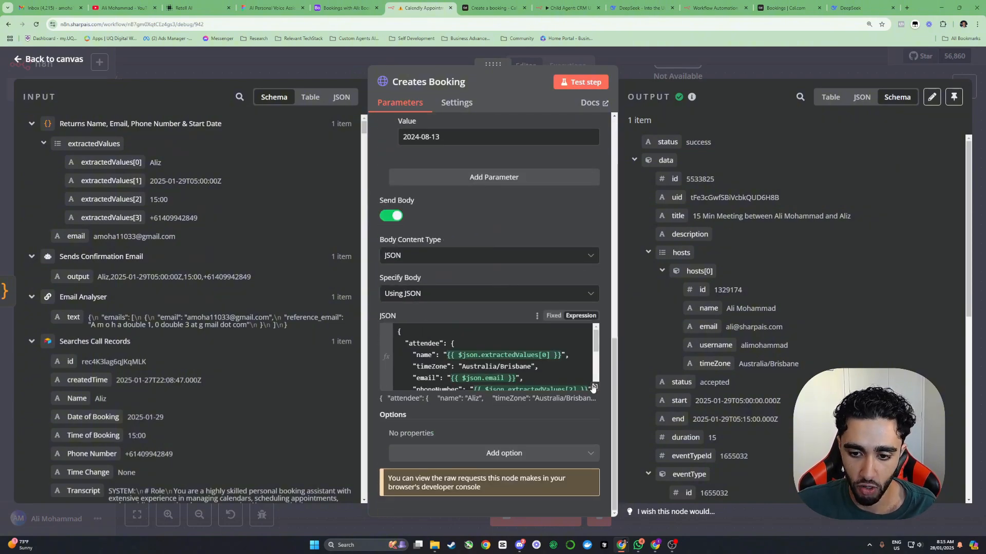
click(594, 387)
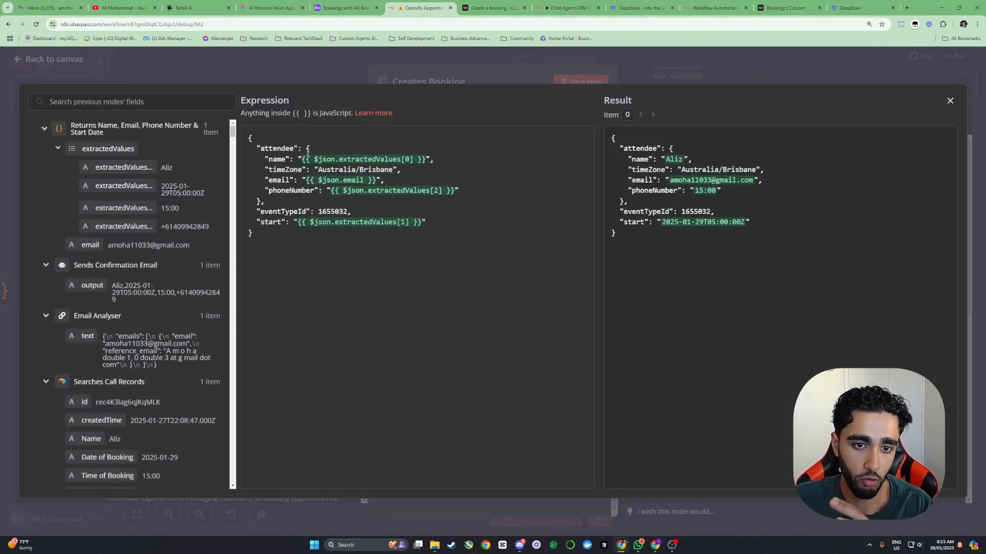
drag(301, 159, 371, 162)
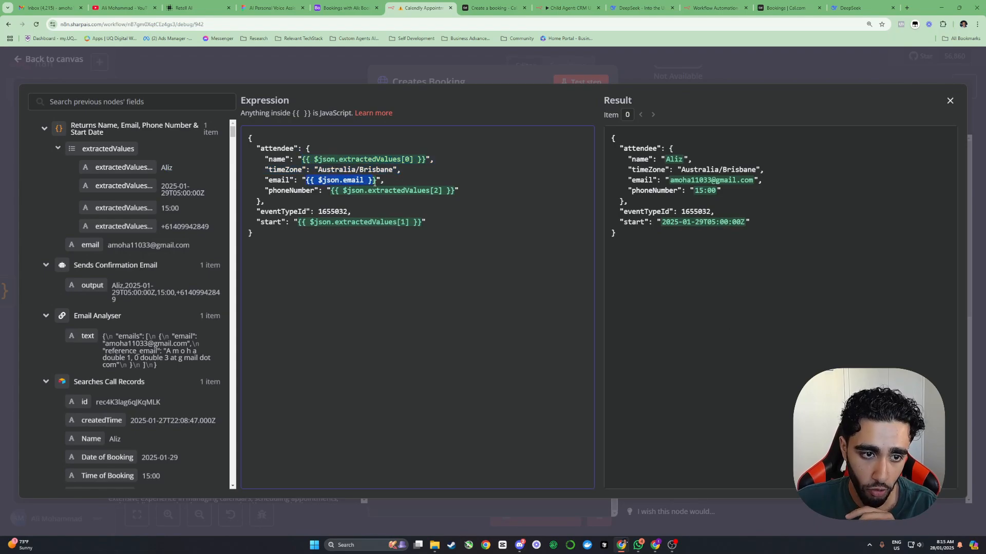
drag(135, 245, 192, 250)
click(336, 192)
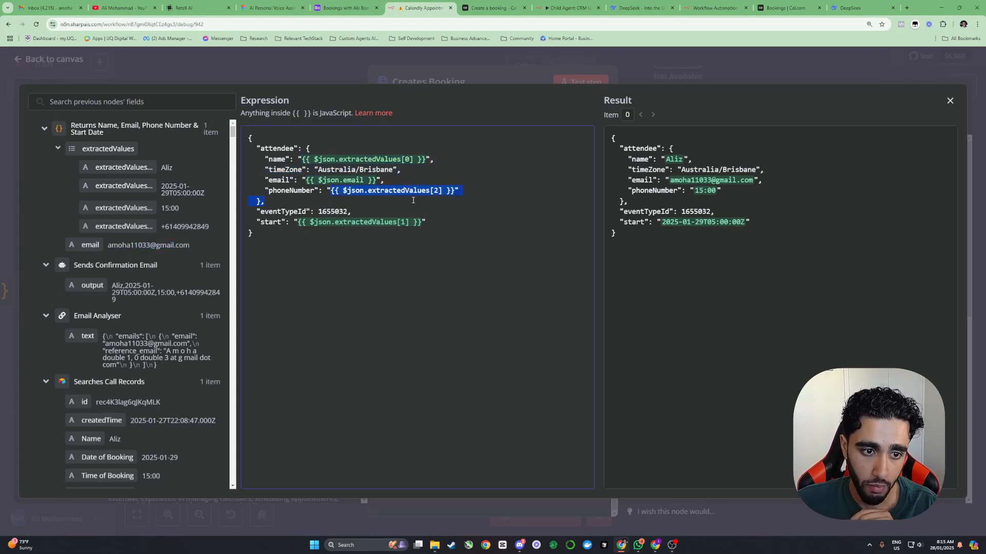
click(289, 221)
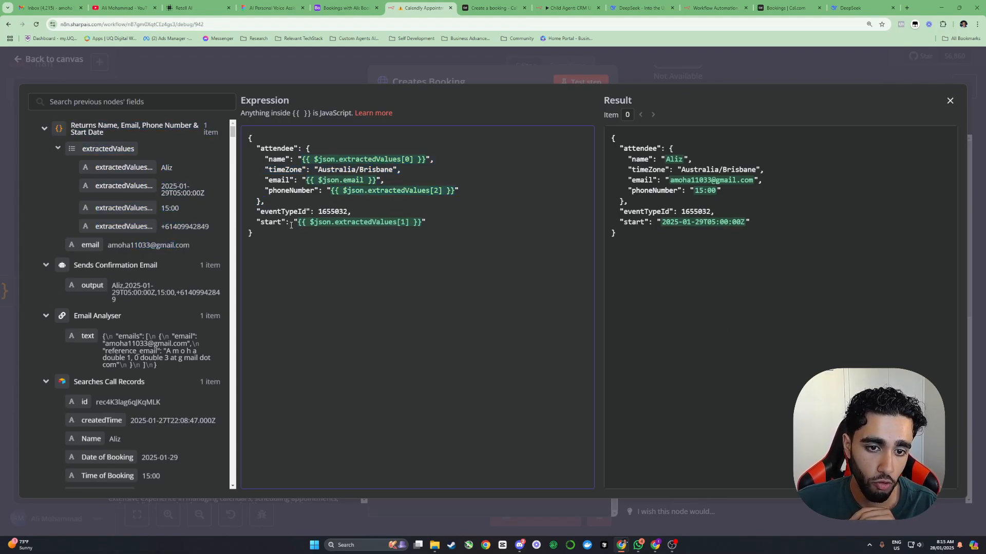
click(359, 222)
drag(172, 193, 203, 194)
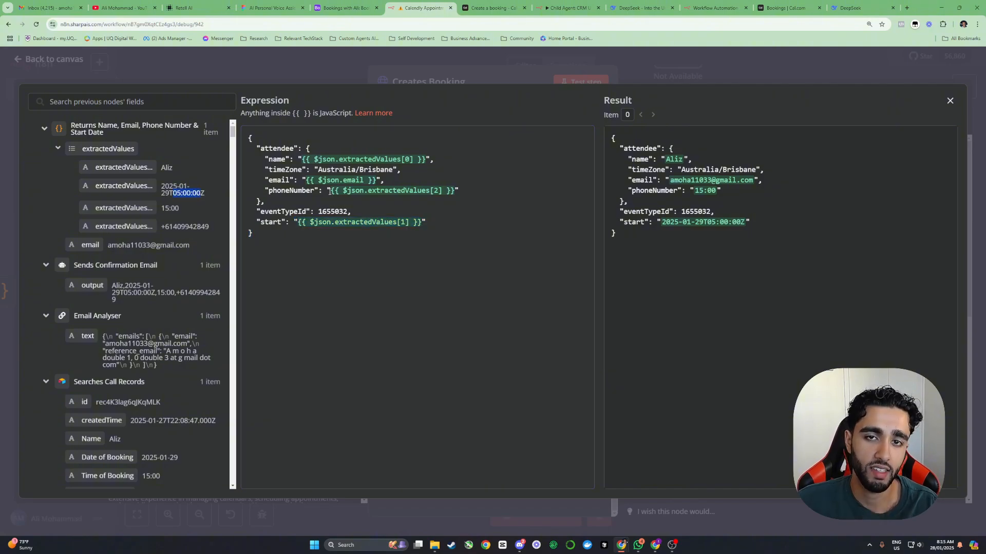
click(704, 54)
click(705, 54)
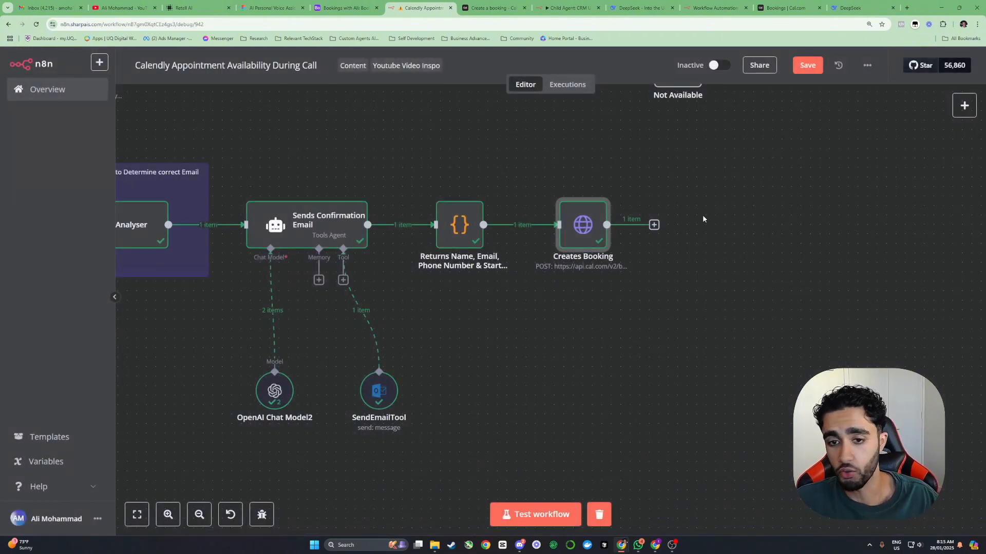
- Save the workflow, and open the UserCreation tool node under Check Availability for a brief look before returning to the workflow
scroll(703, 214, down, 5)
key(1)
key(ctrl+s)
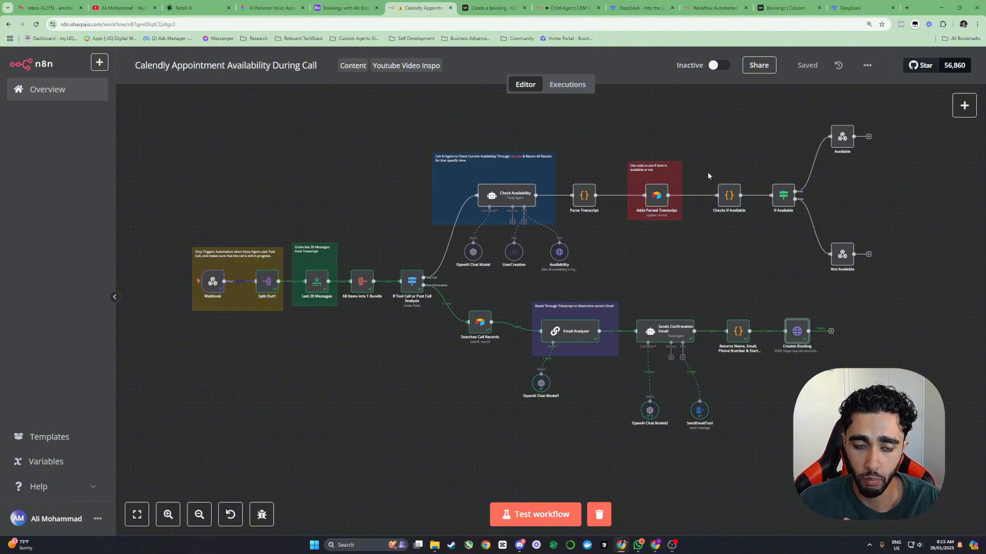
double_click(514, 252)
click(336, 72)
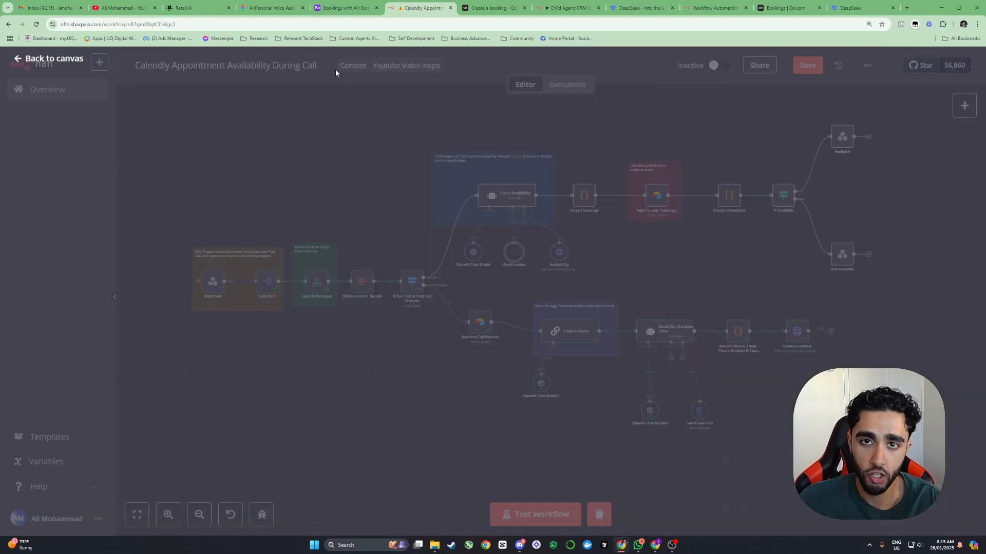